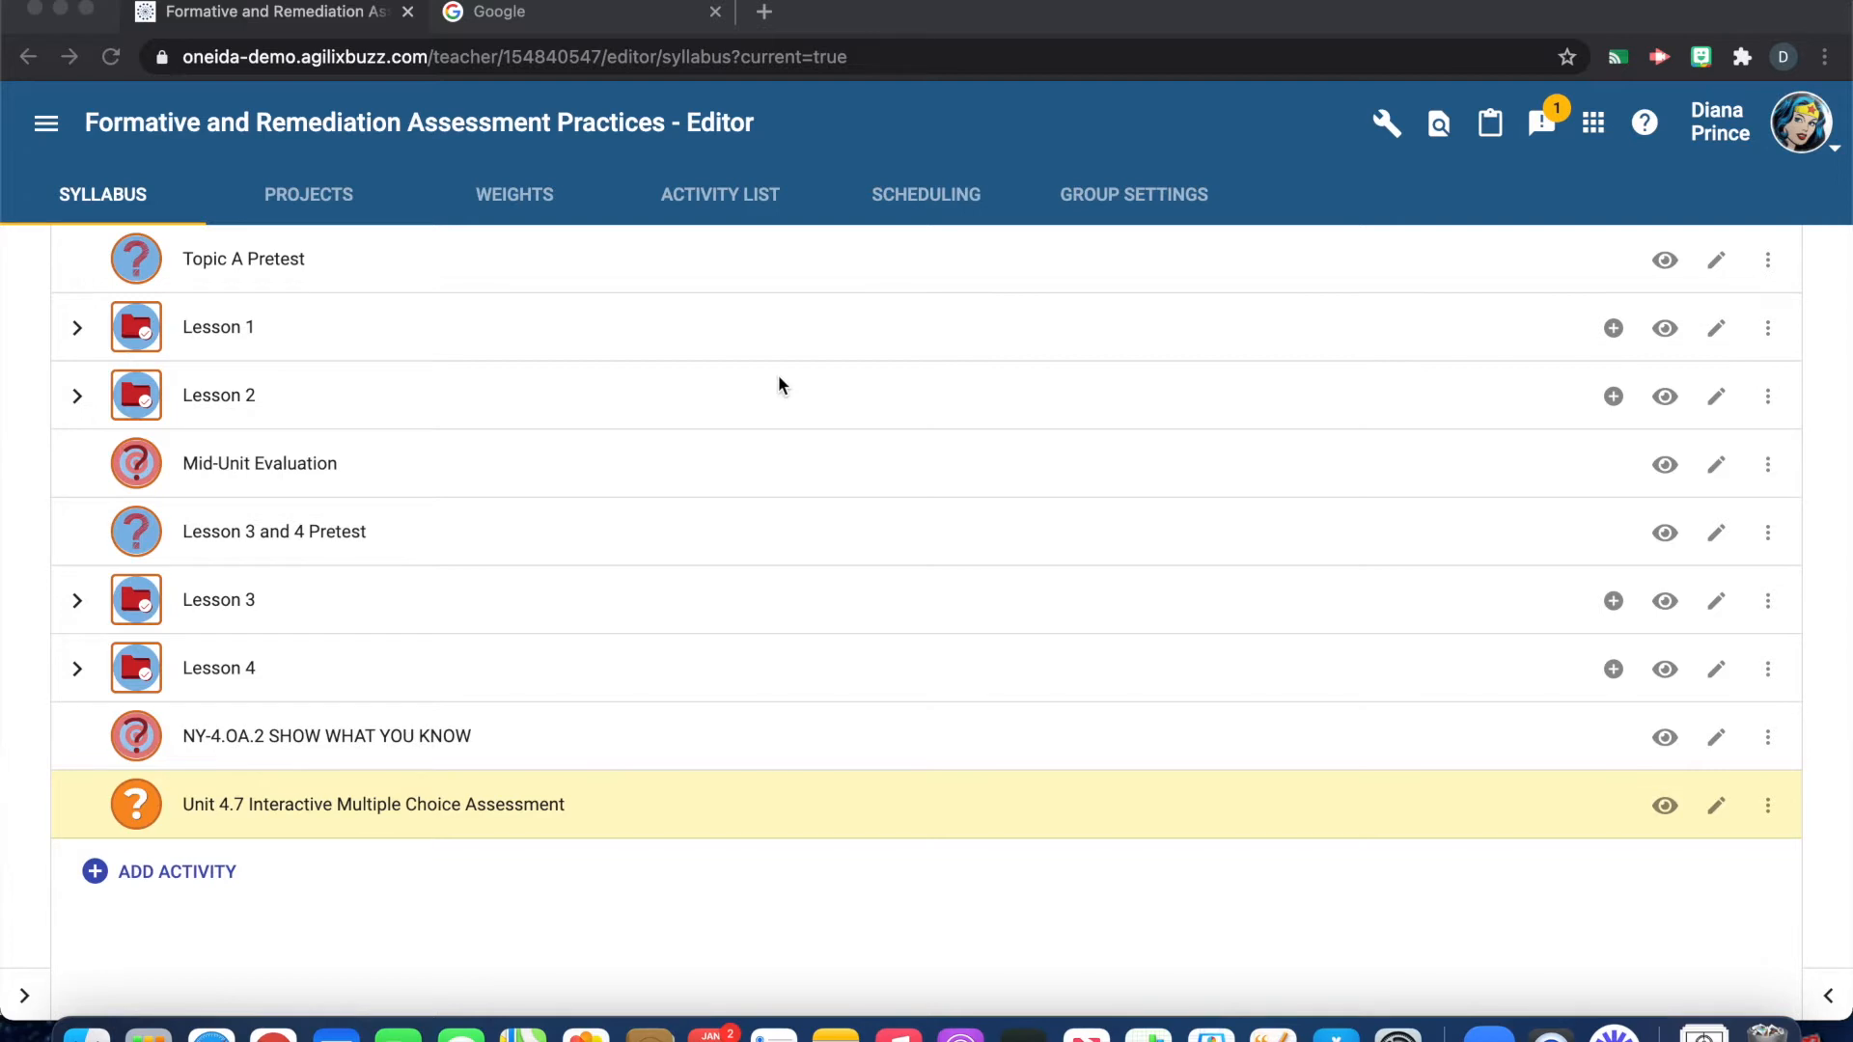
- Add a new assessment activity to the syllabus and title it "Unit 4.7 Multiple Choice"
{"action": "left_click", "coordinate": [192, 879]}
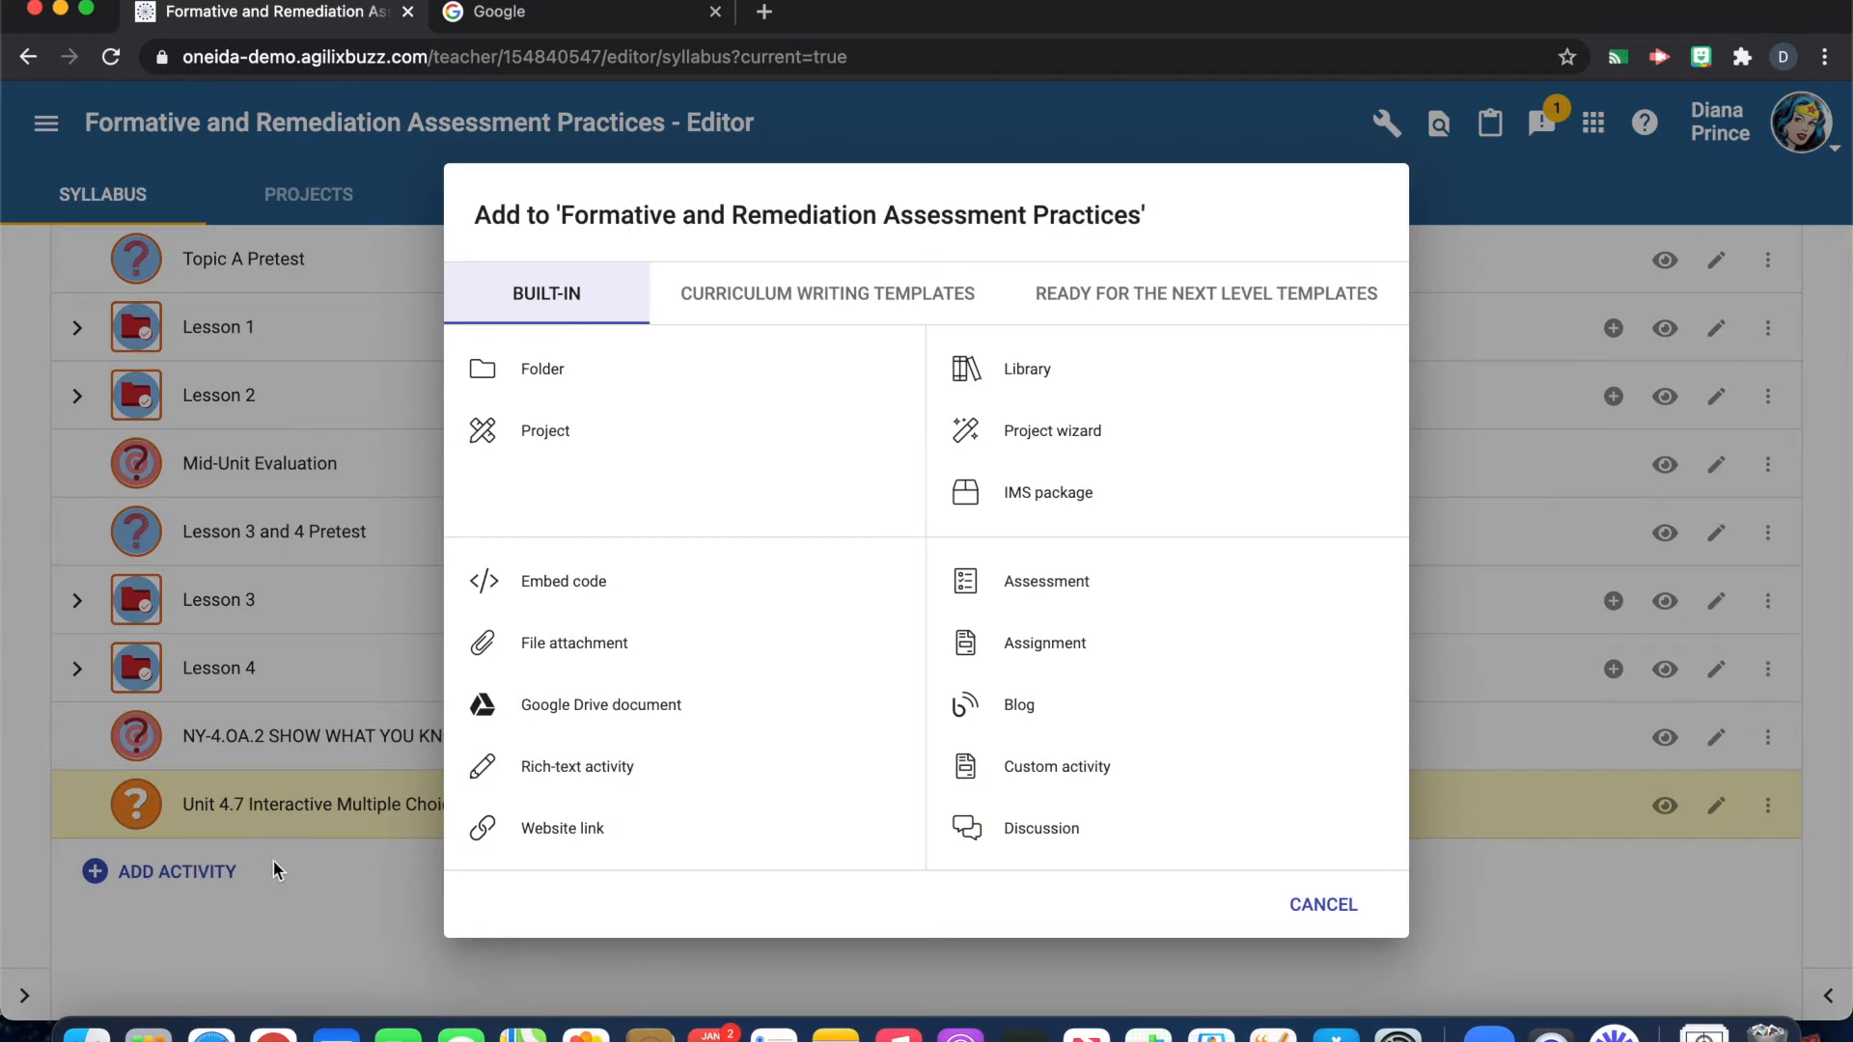
{"action": "left_click", "coordinate": [1090, 584]}
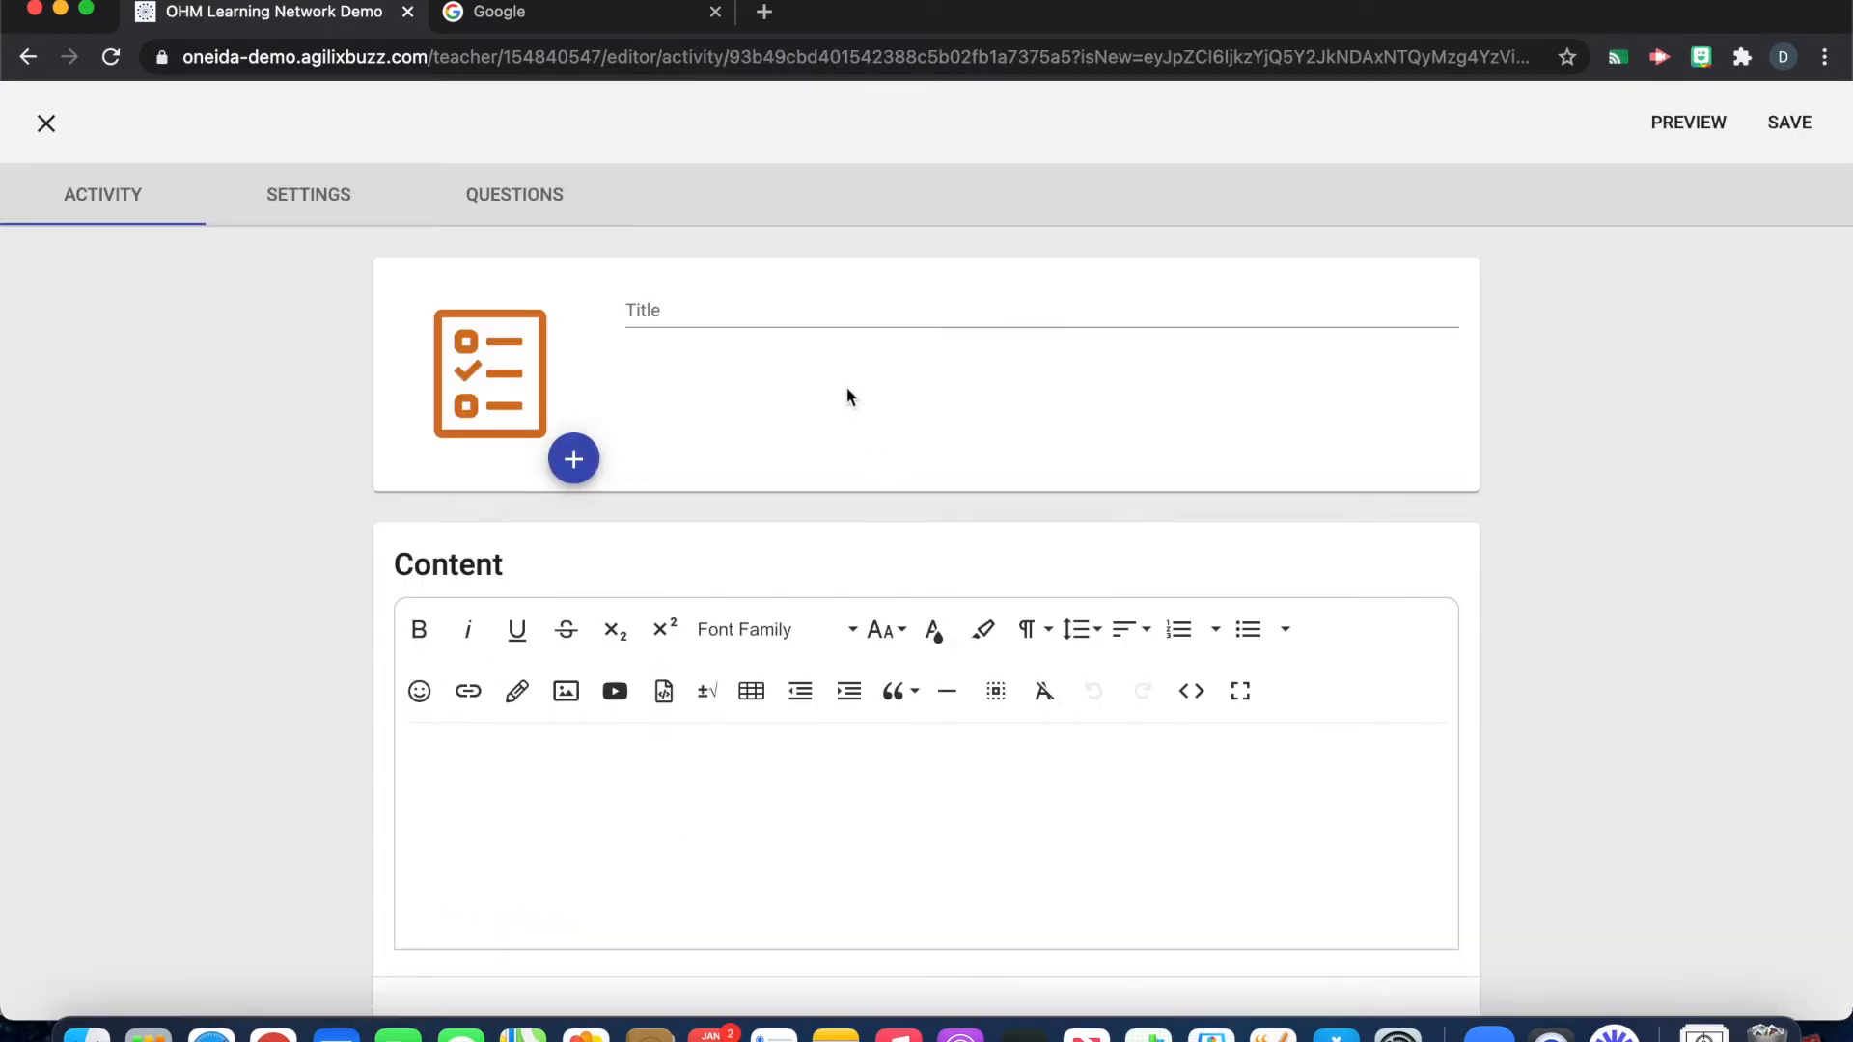
{"action": "left_click", "coordinate": [839, 312]}
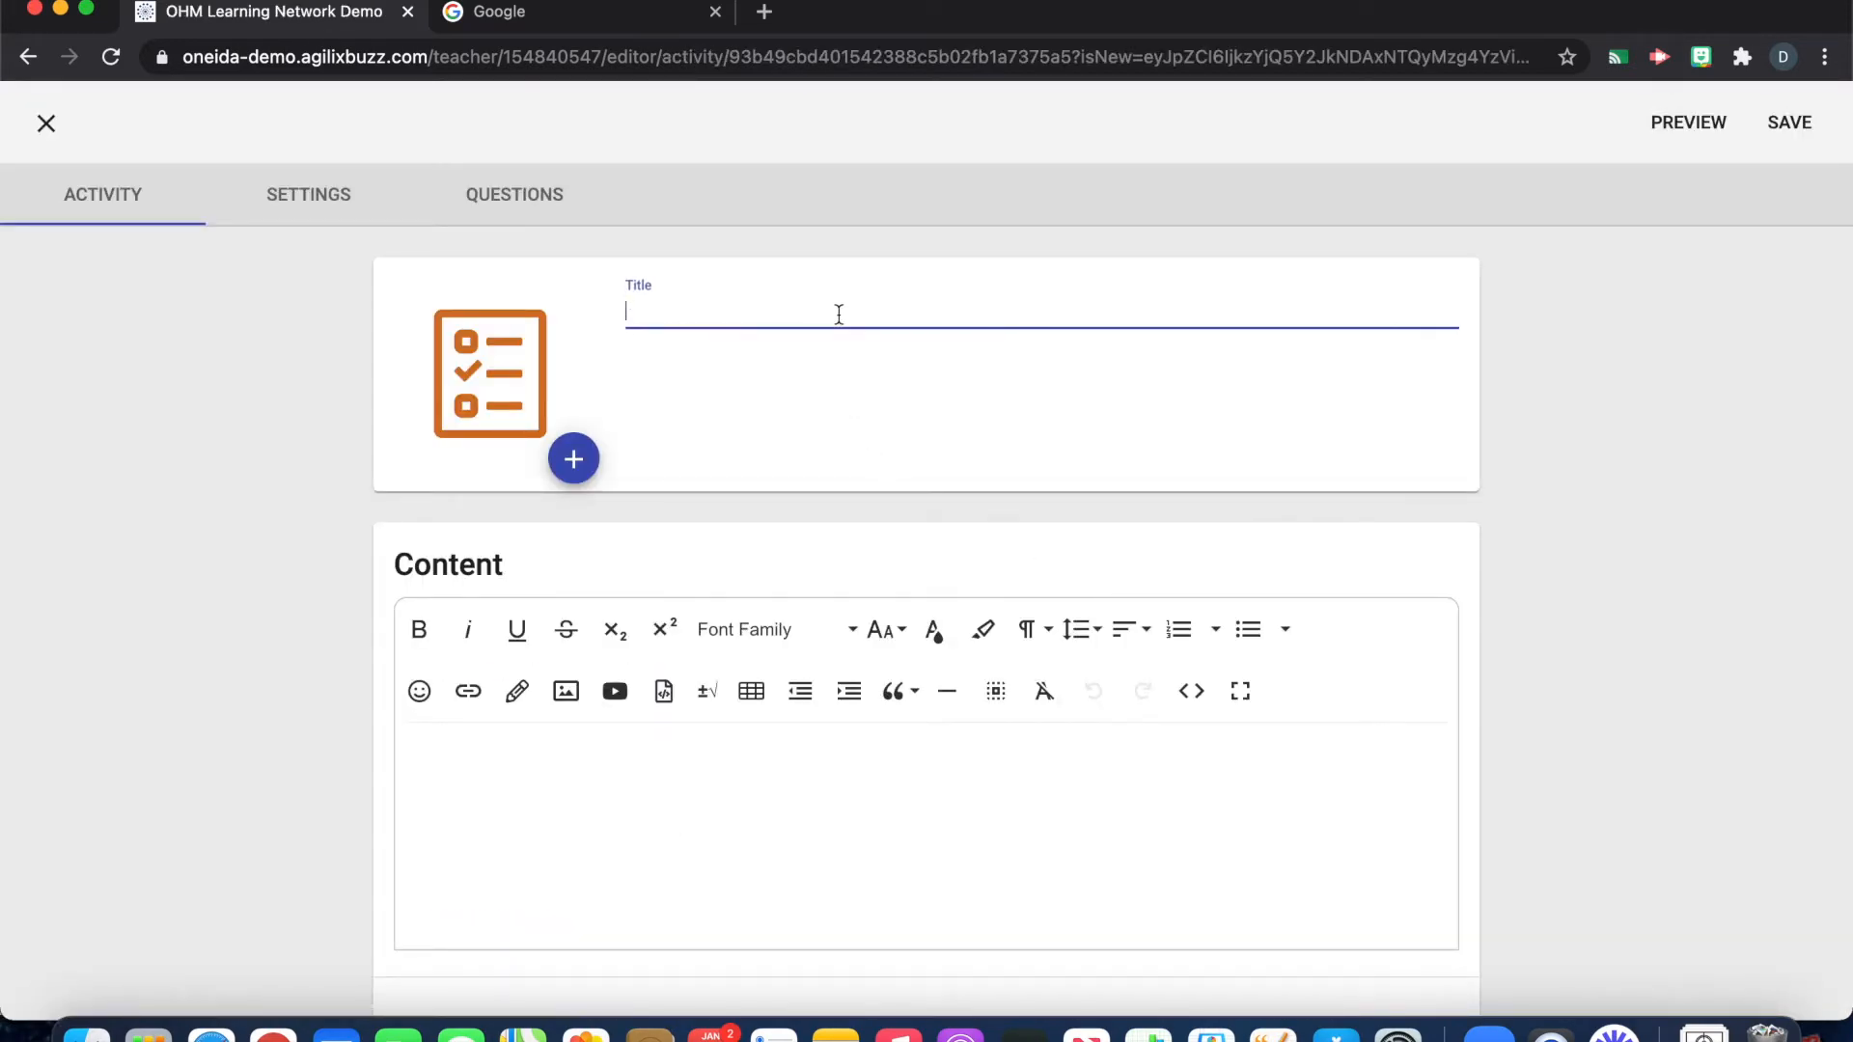
{"action": "type", "text": "Unit 4.7 Multiple Choice"}
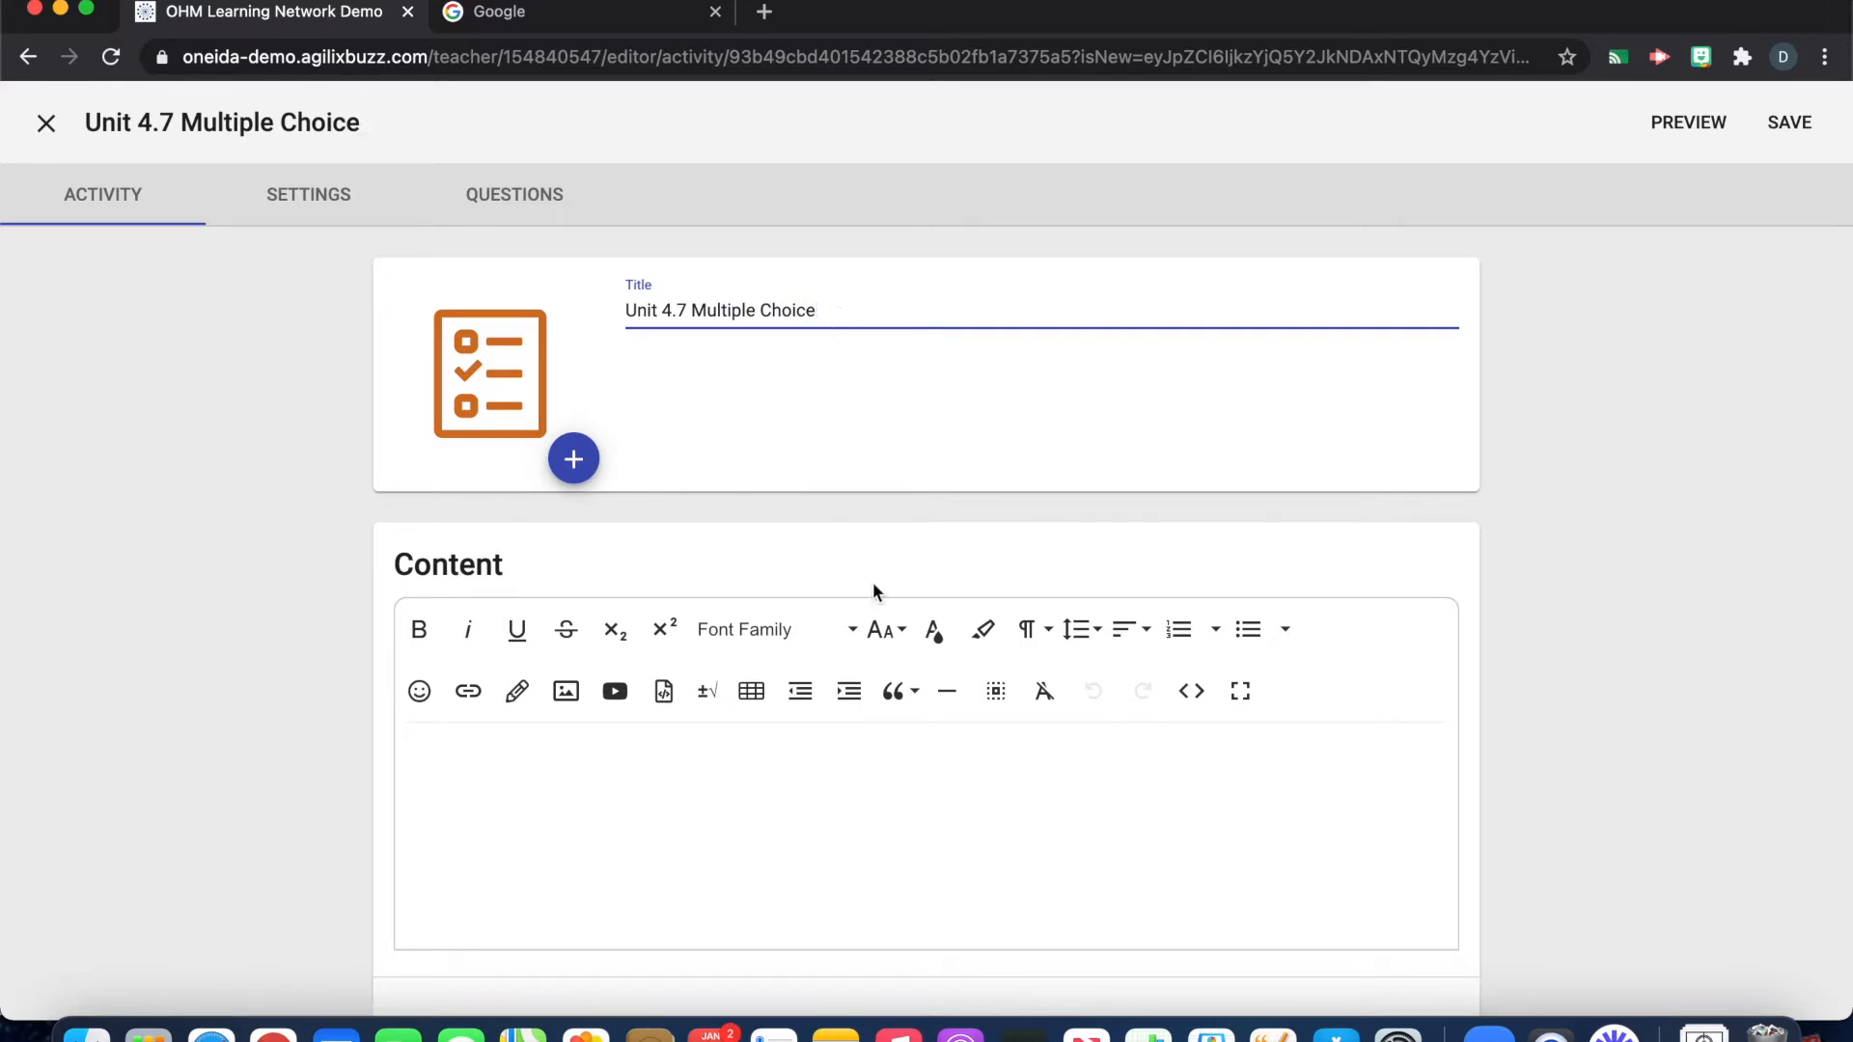
- Write the content "Directions: Take this multiple choice quiz. Be sure to check your answers.", correcting the spelling of "multiple"
{"action": "left_click", "coordinate": [900, 762]}
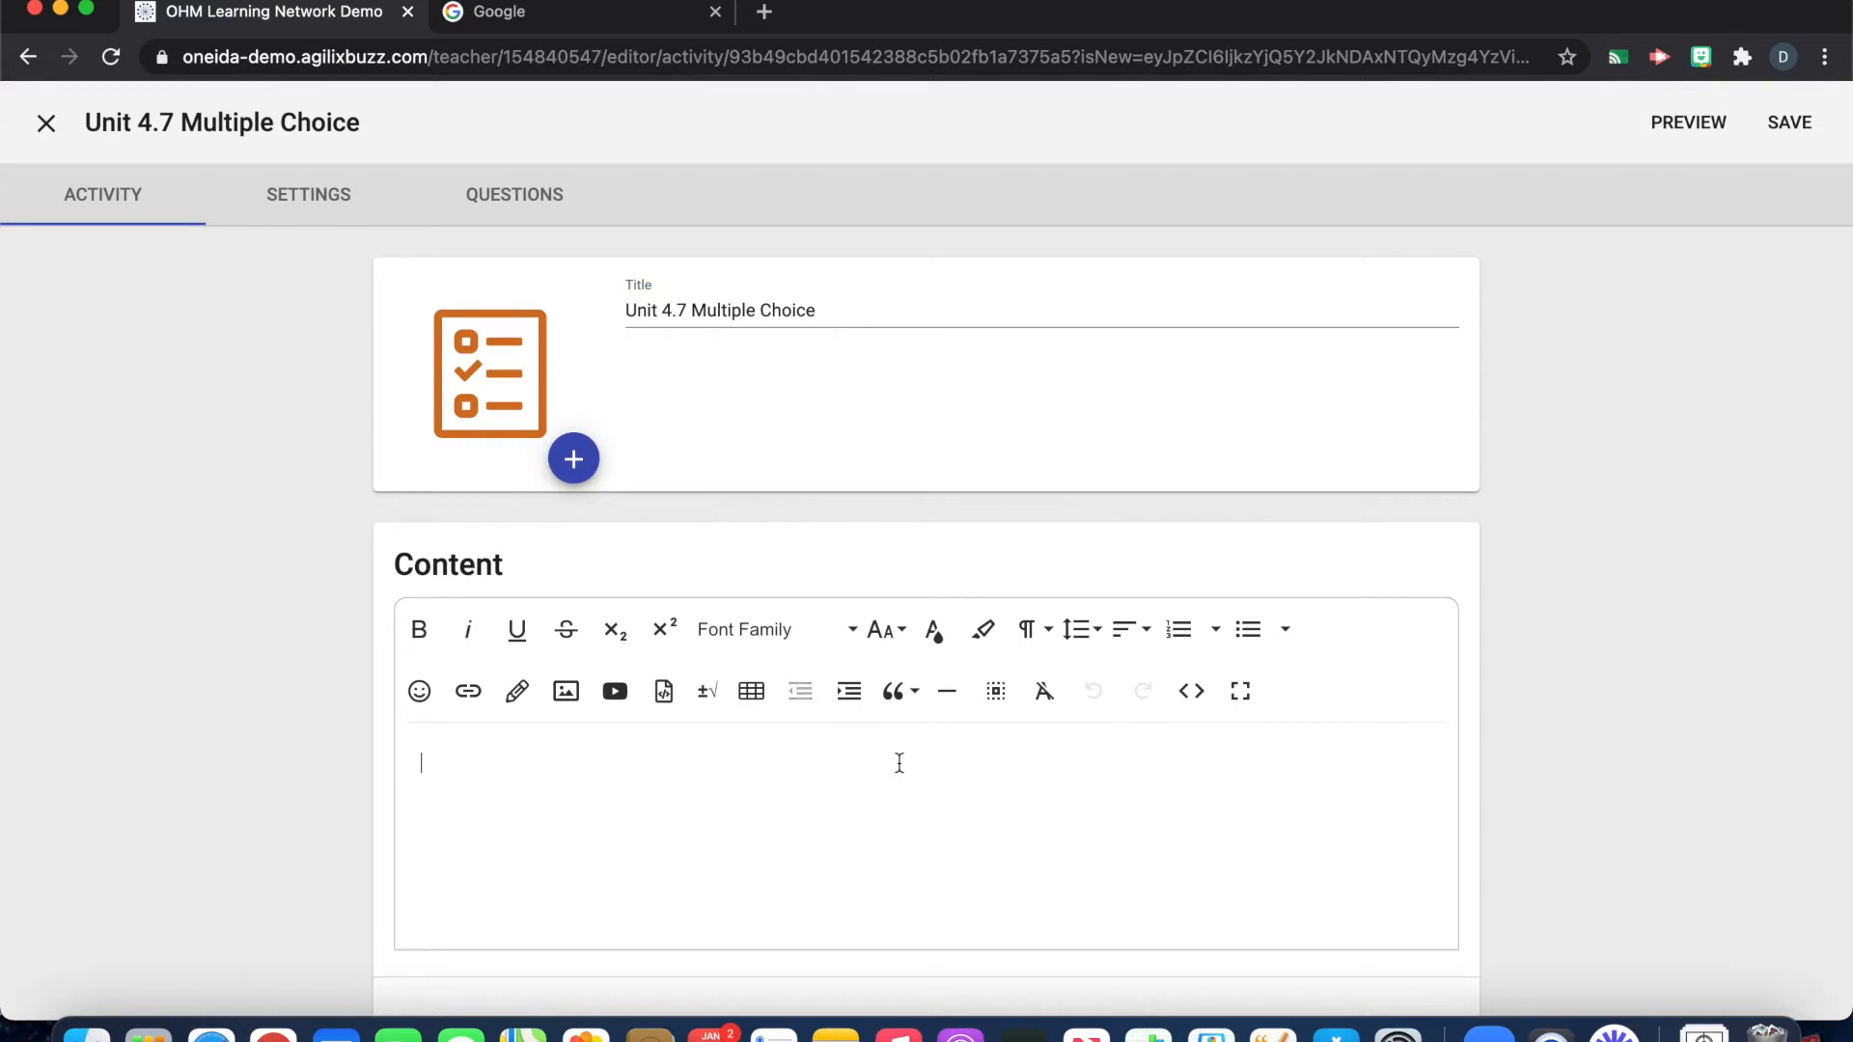
{"action": "type", "text": "Directions: Take this mulitple "}
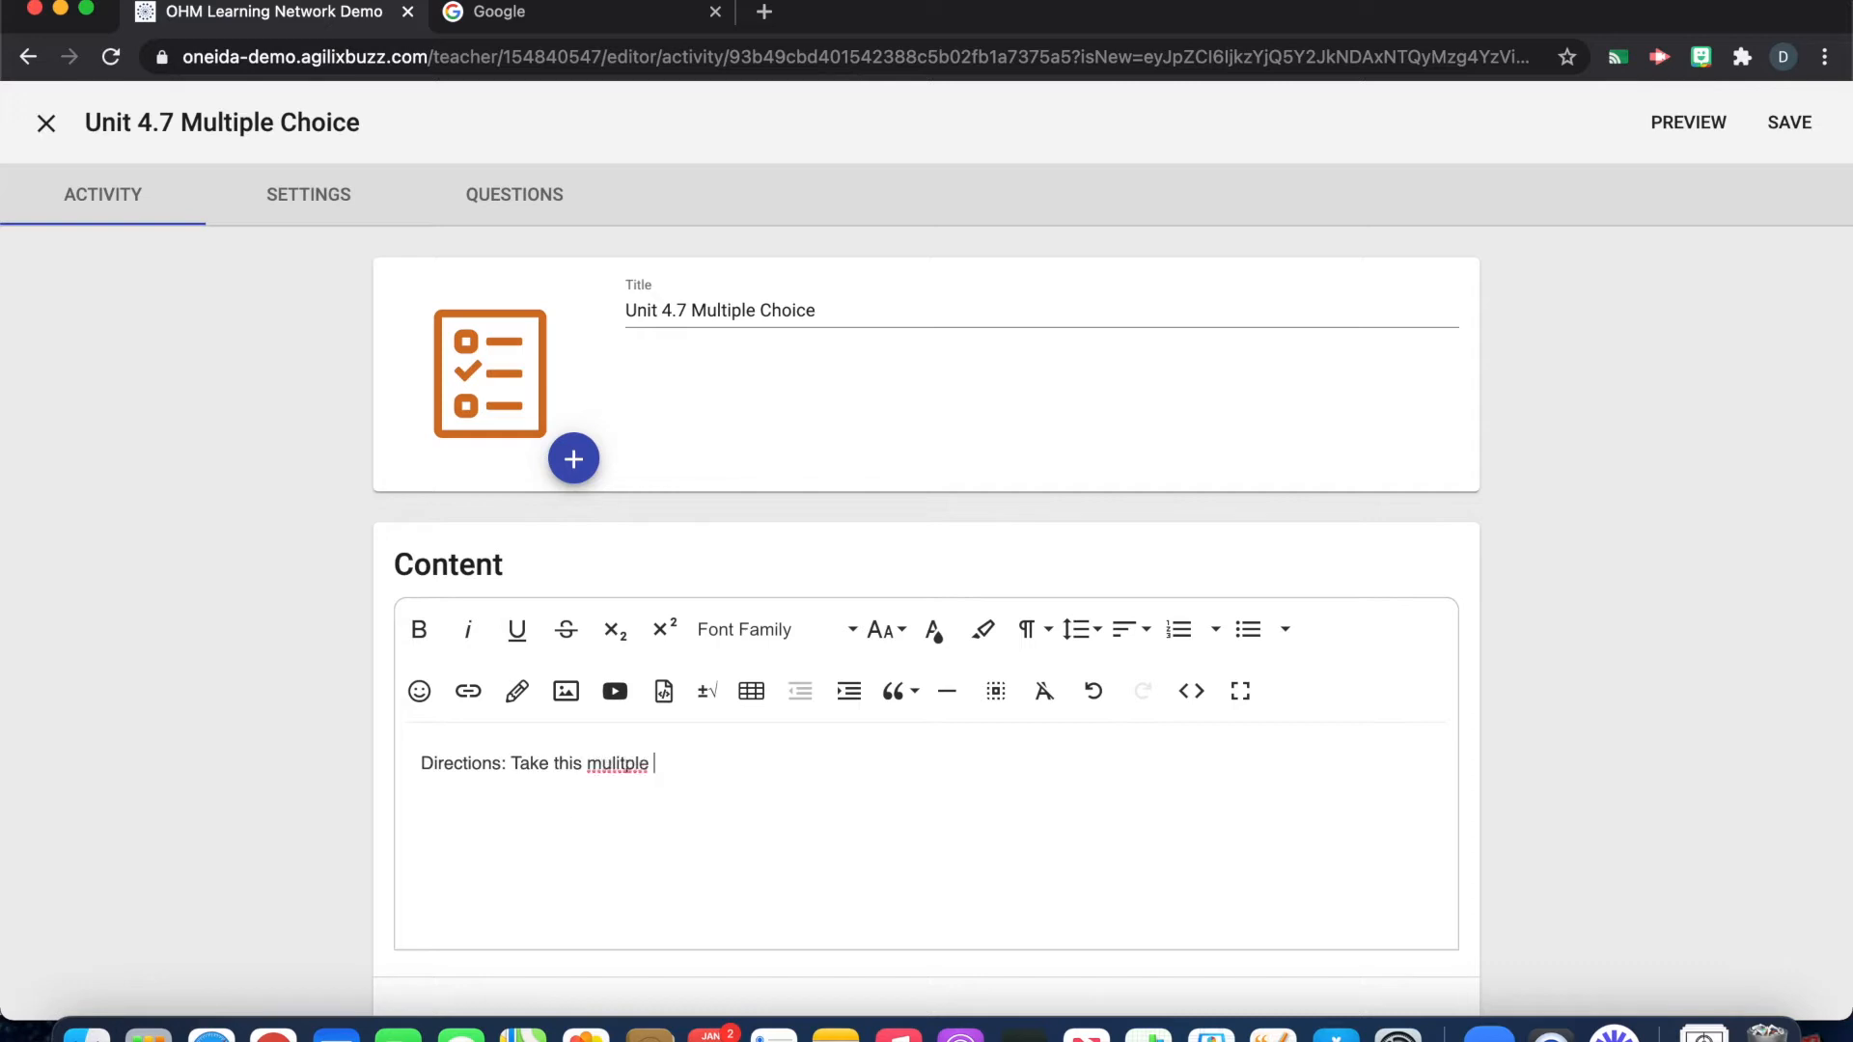
{"action": "type", "text": "choice quiz. Be sure to check your answers."}
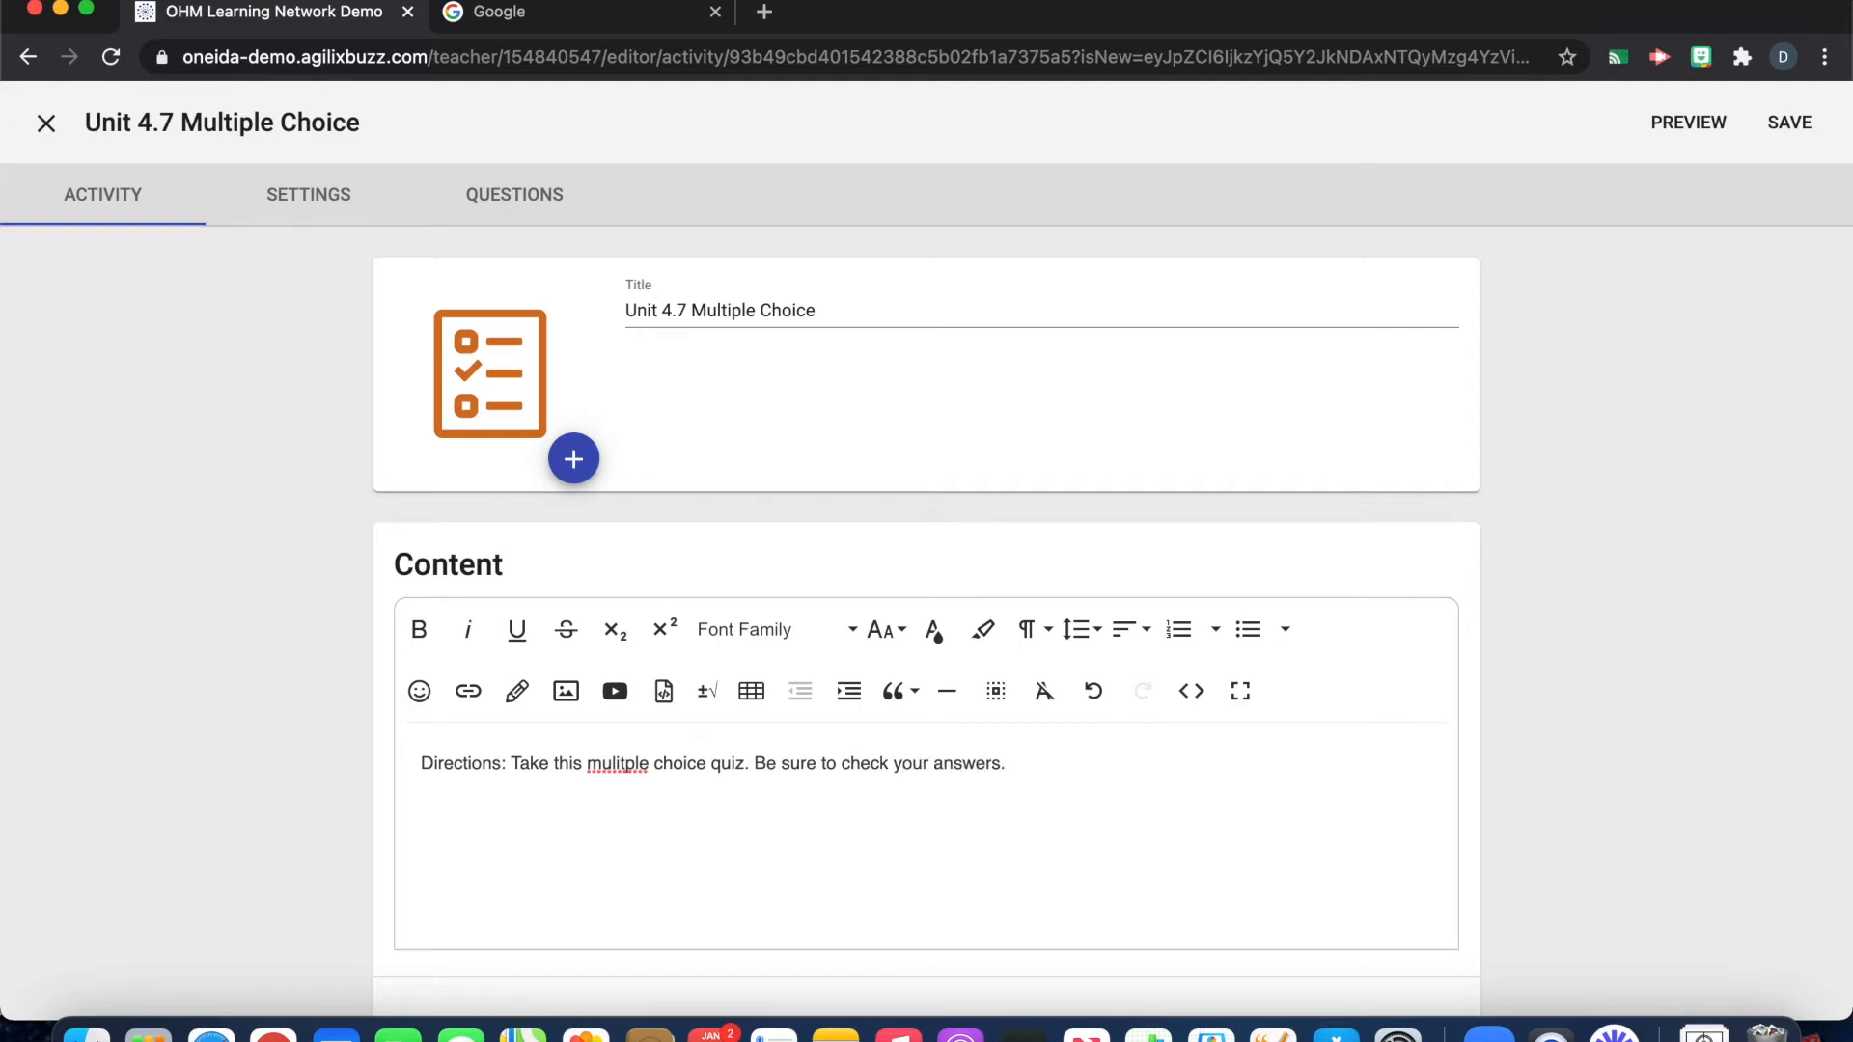
{"action": "right_click", "coordinate": [632, 764]}
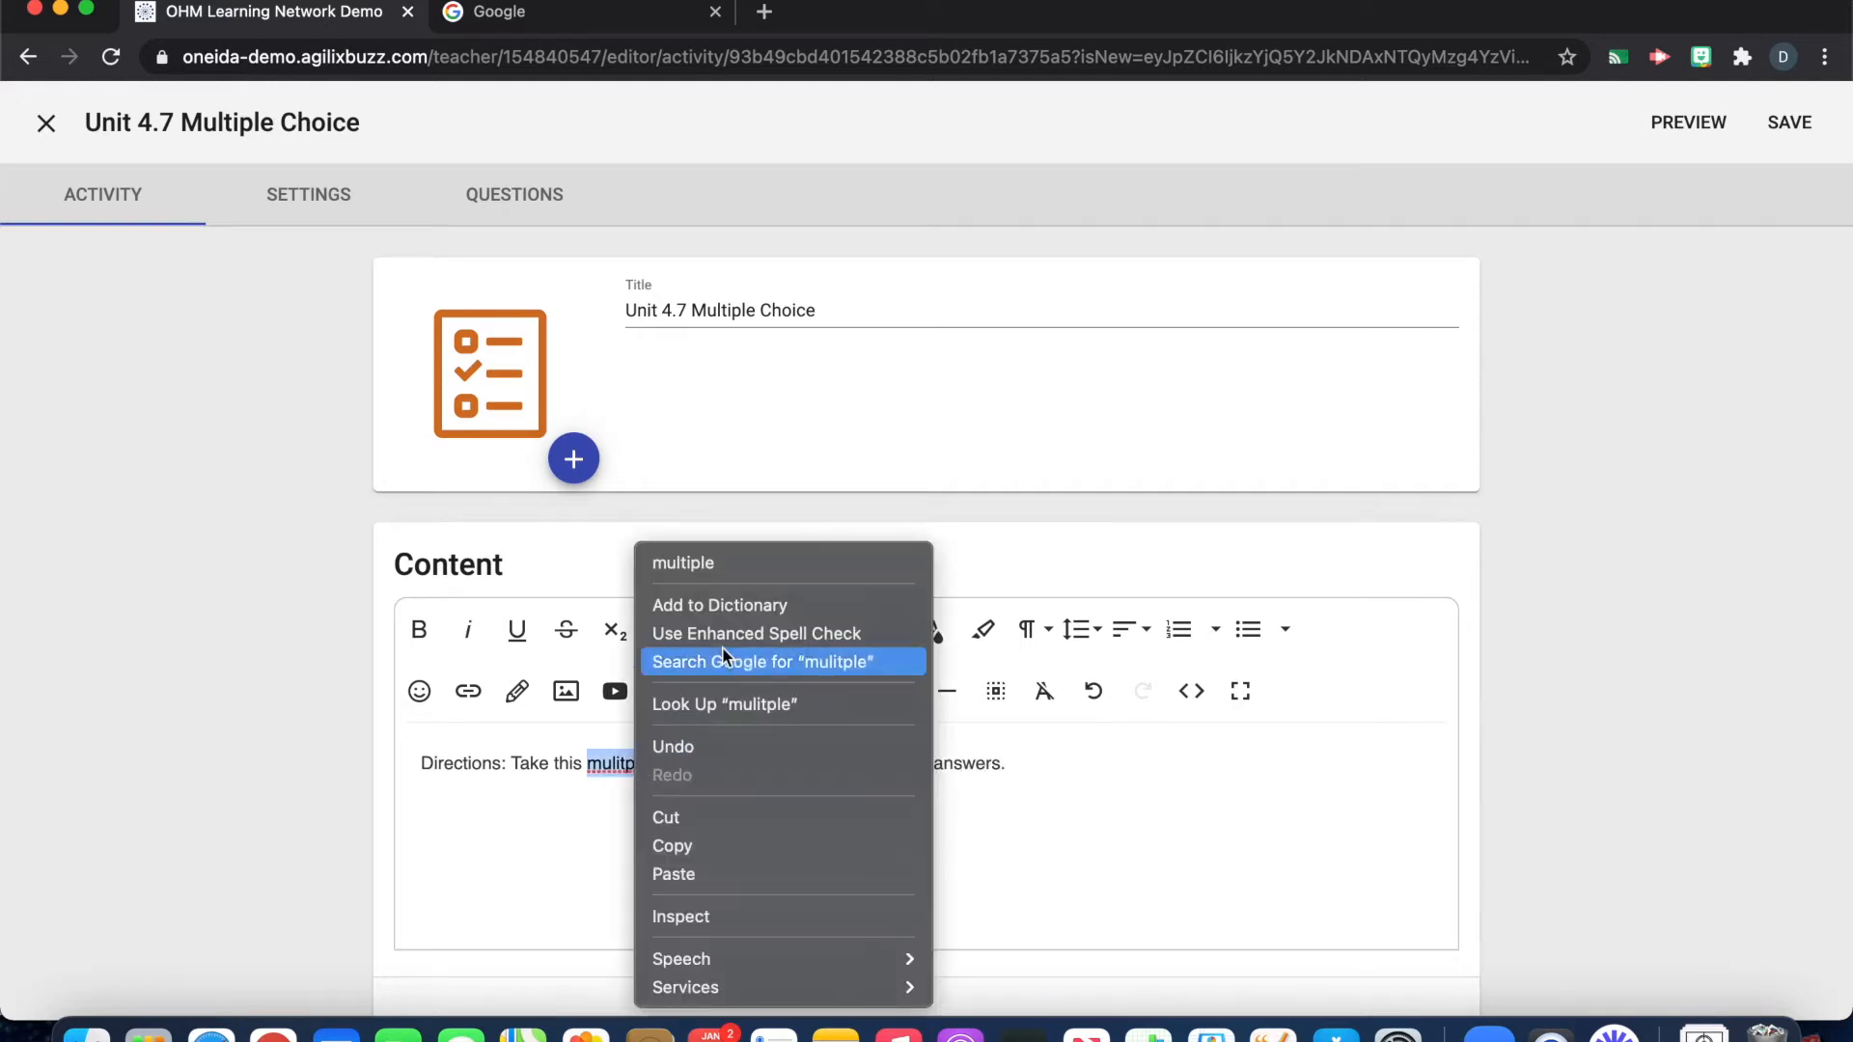
{"action": "left_click", "coordinate": [739, 566]}
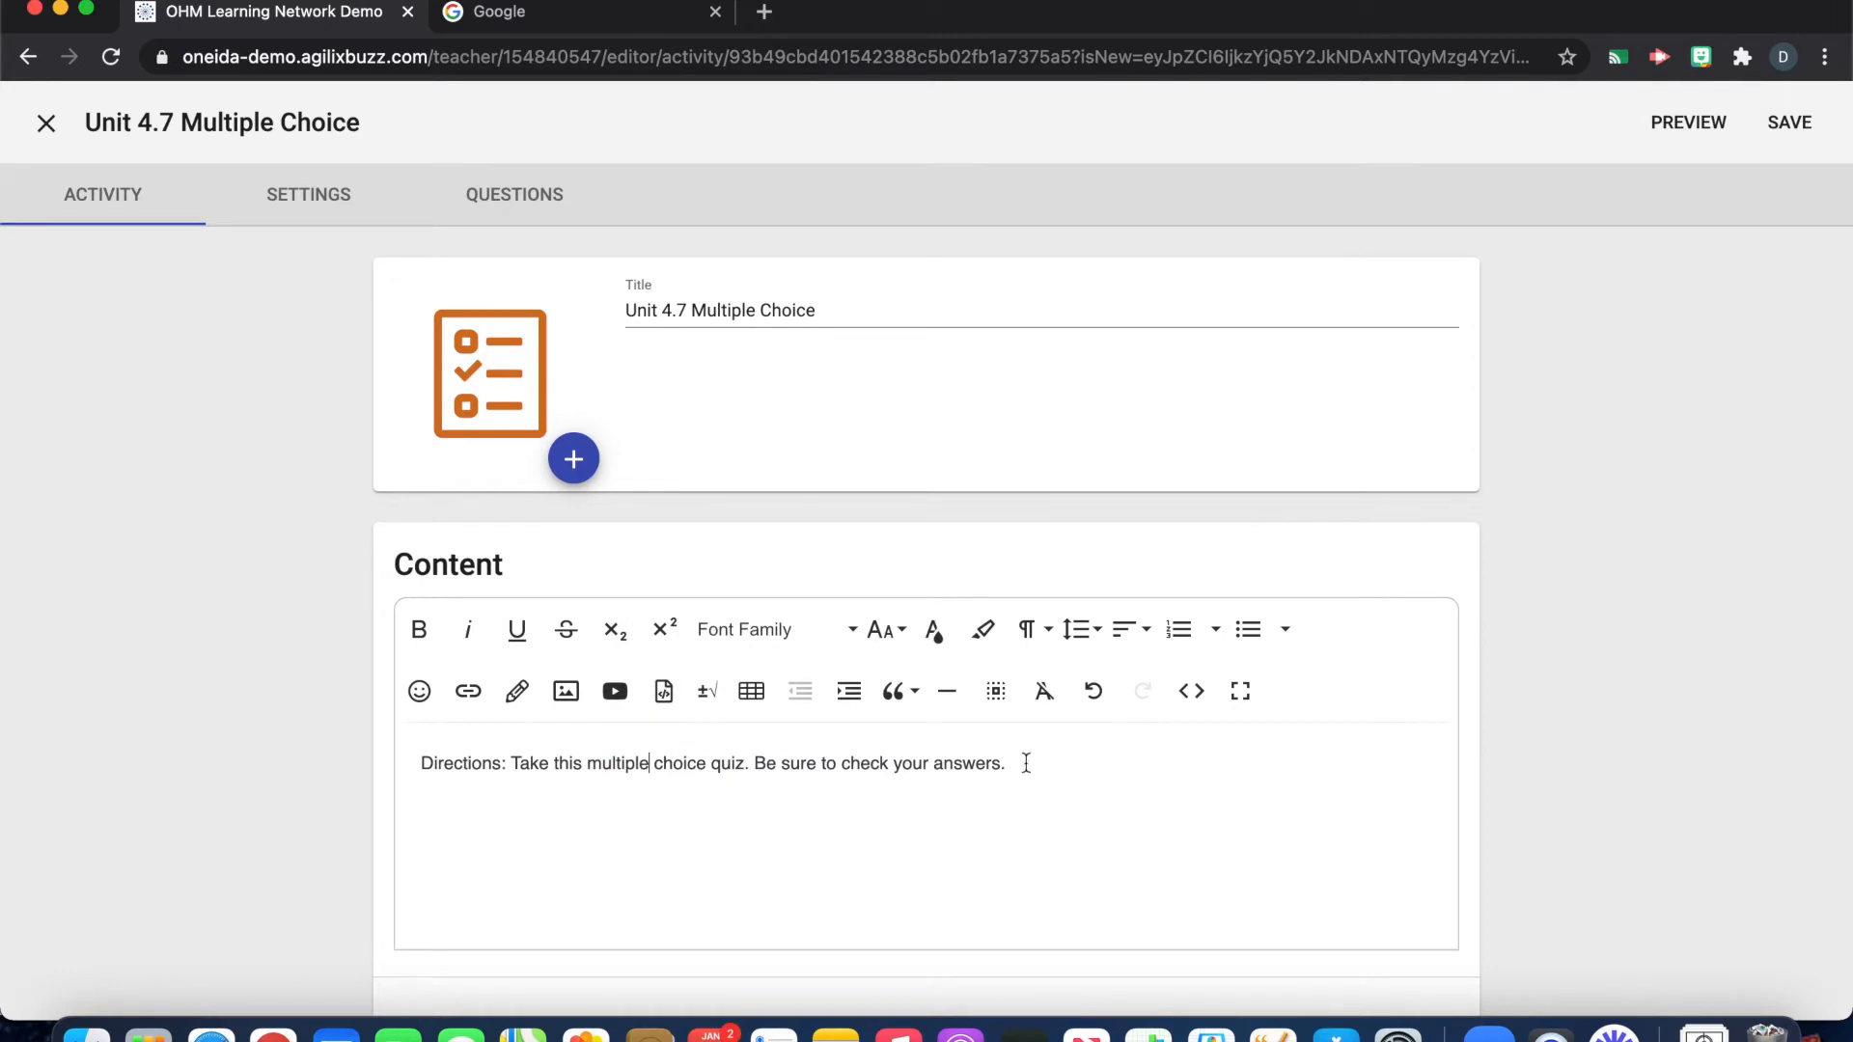
- Format the whole directions sentence in Comic Sans MS at font size 18
{"action": "left_click_drag", "start_coordinate": [1026, 764], "coordinate": [405, 762]}
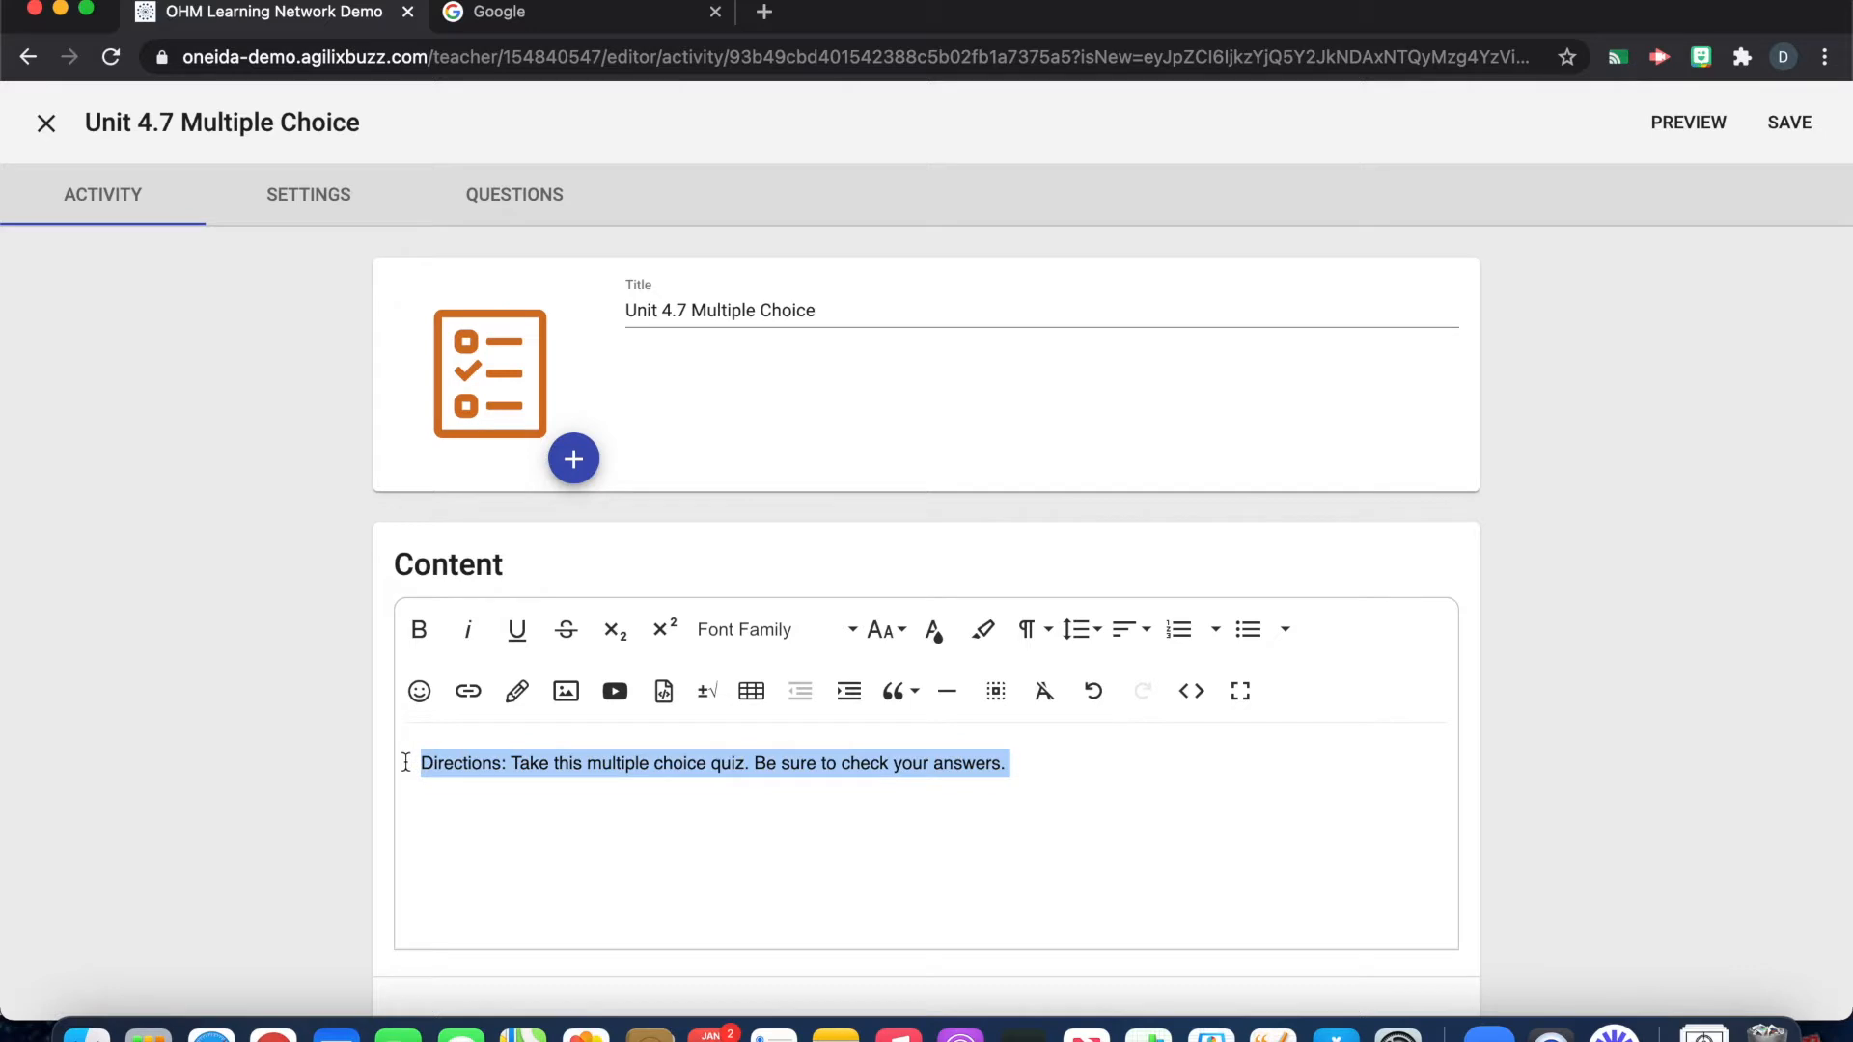
{"action": "left_click", "coordinate": [768, 629]}
{"action": "left_click", "coordinate": [773, 718]}
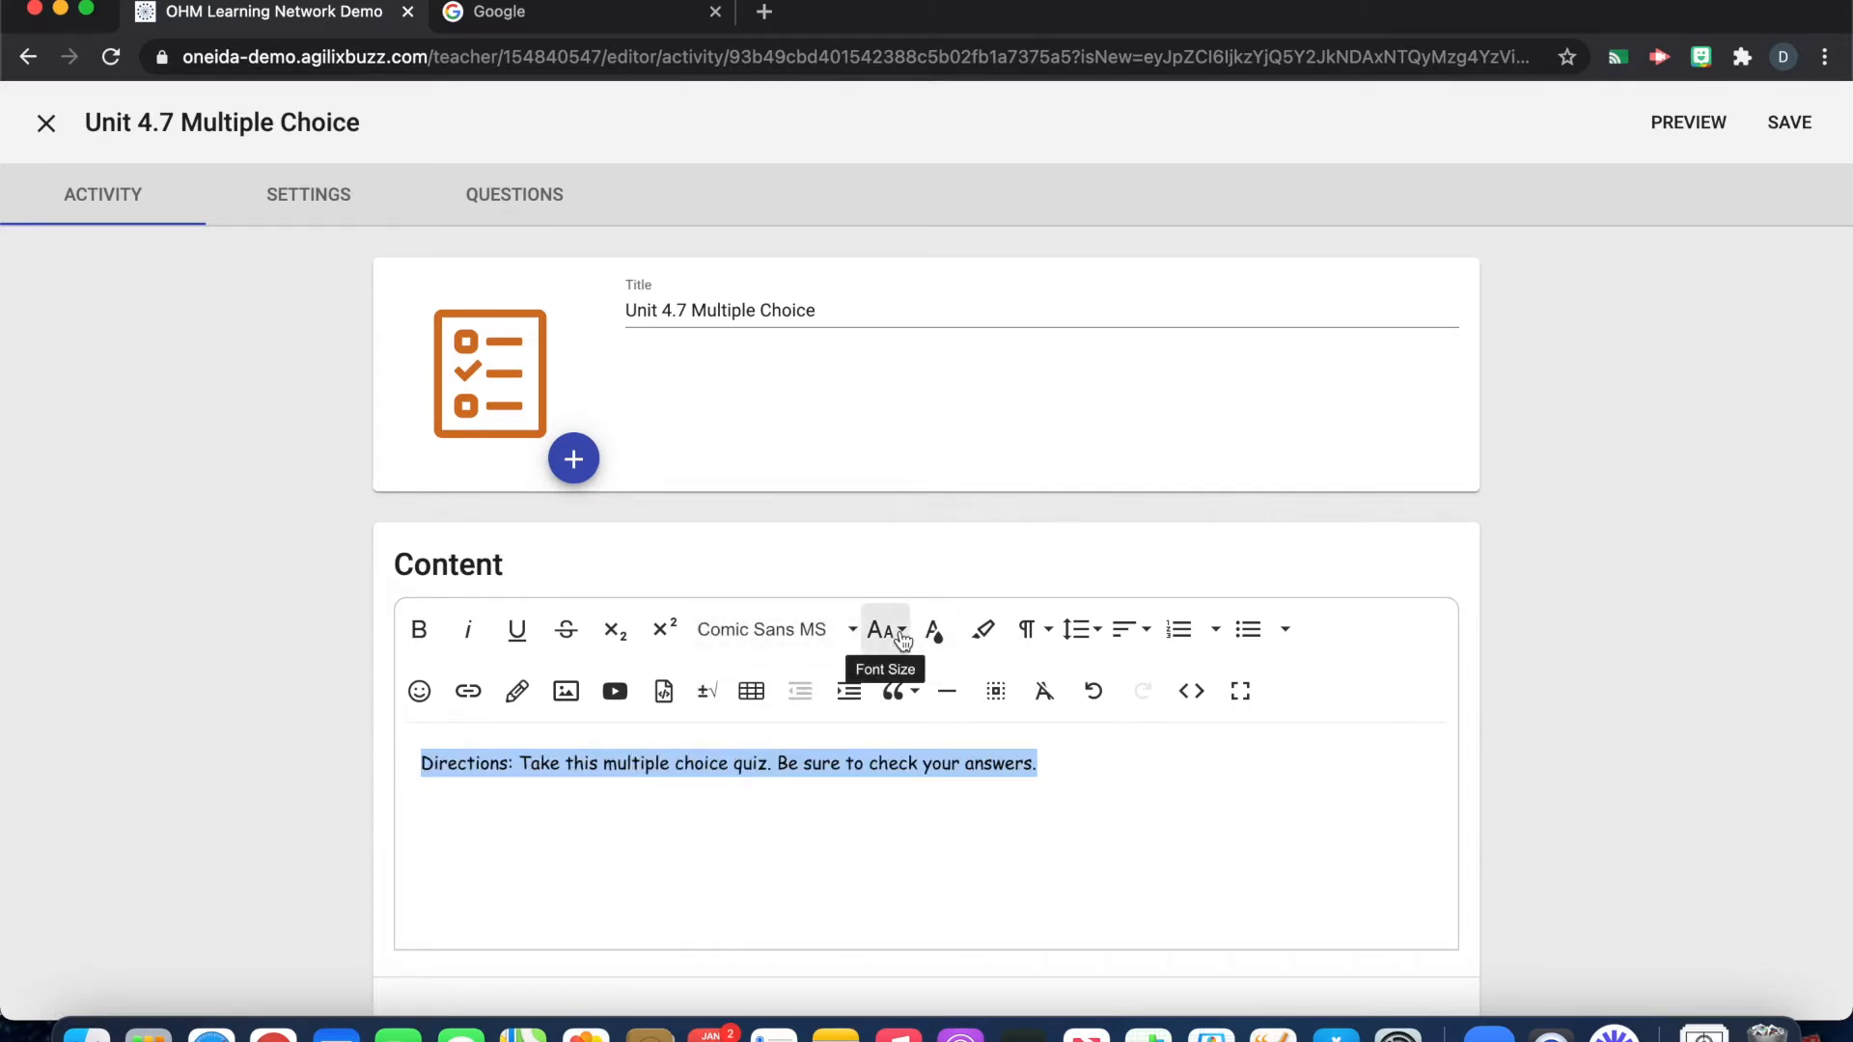
{"action": "left_click", "coordinate": [901, 632]}
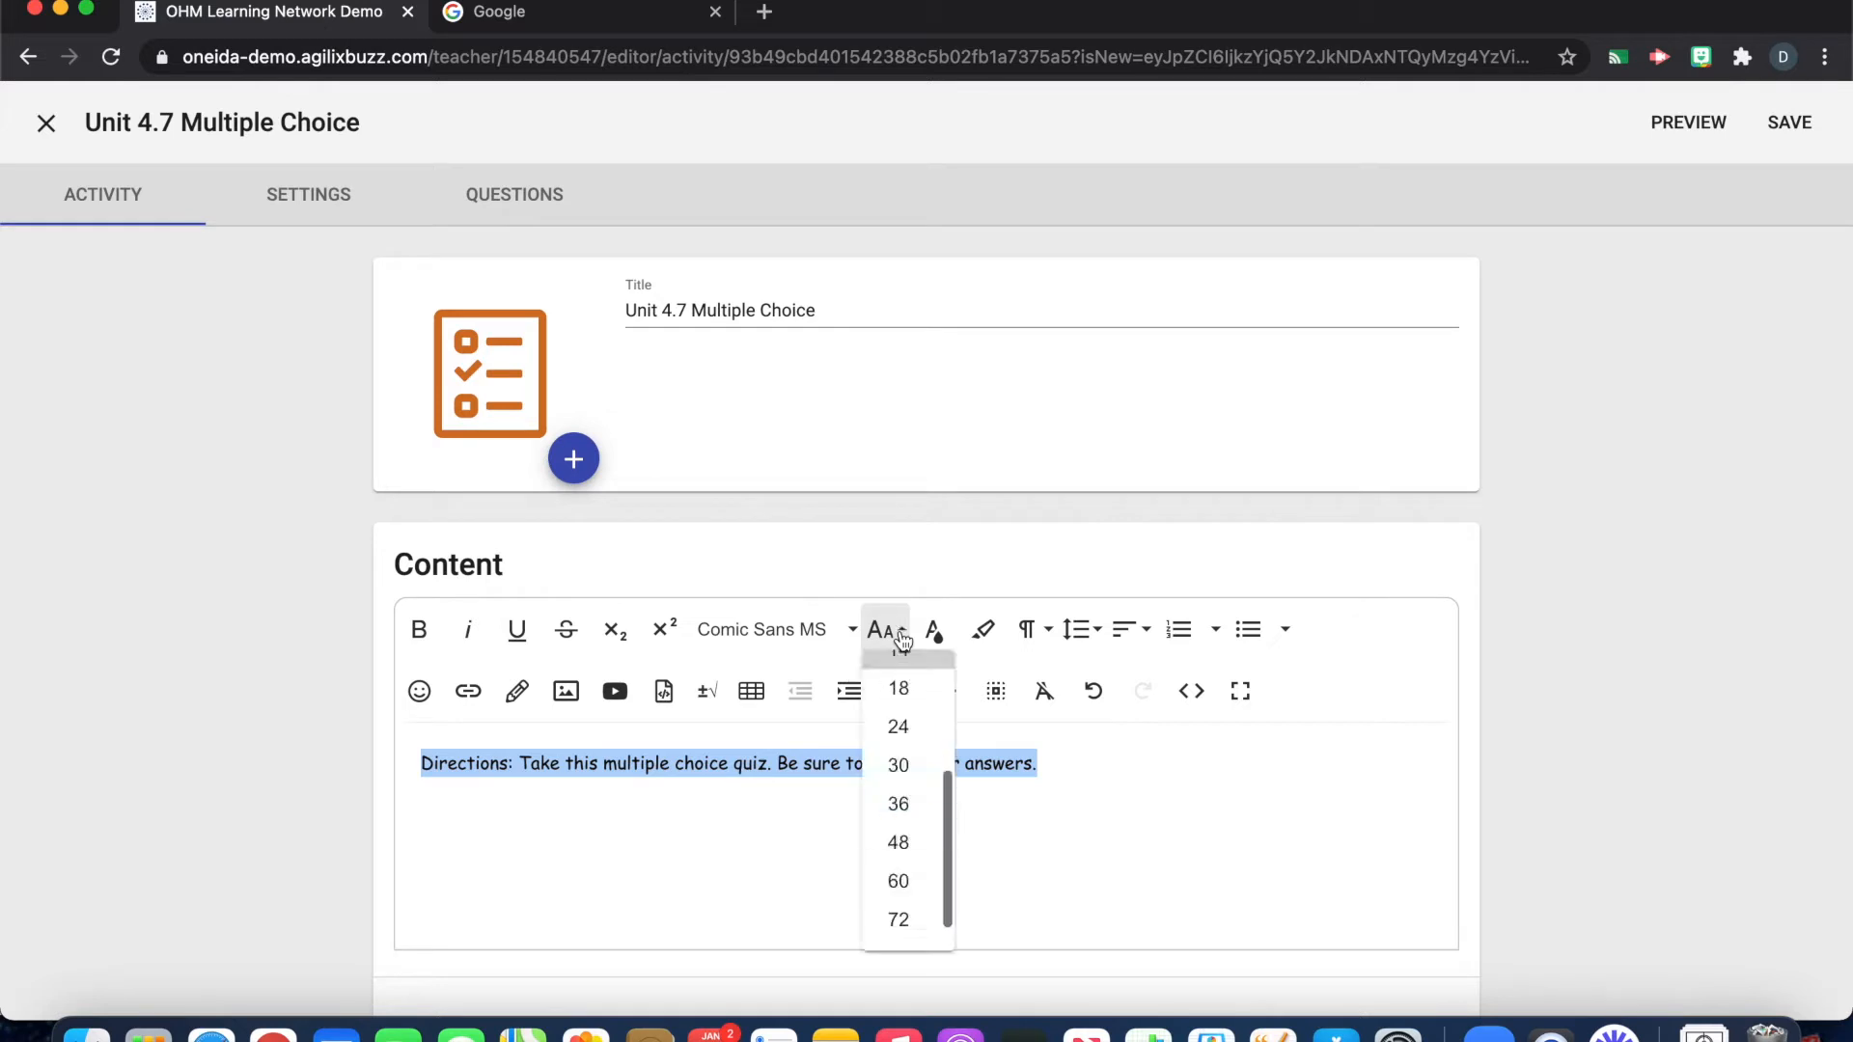
{"action": "left_click", "coordinate": [915, 724]}
{"action": "left_click", "coordinate": [1257, 787]}
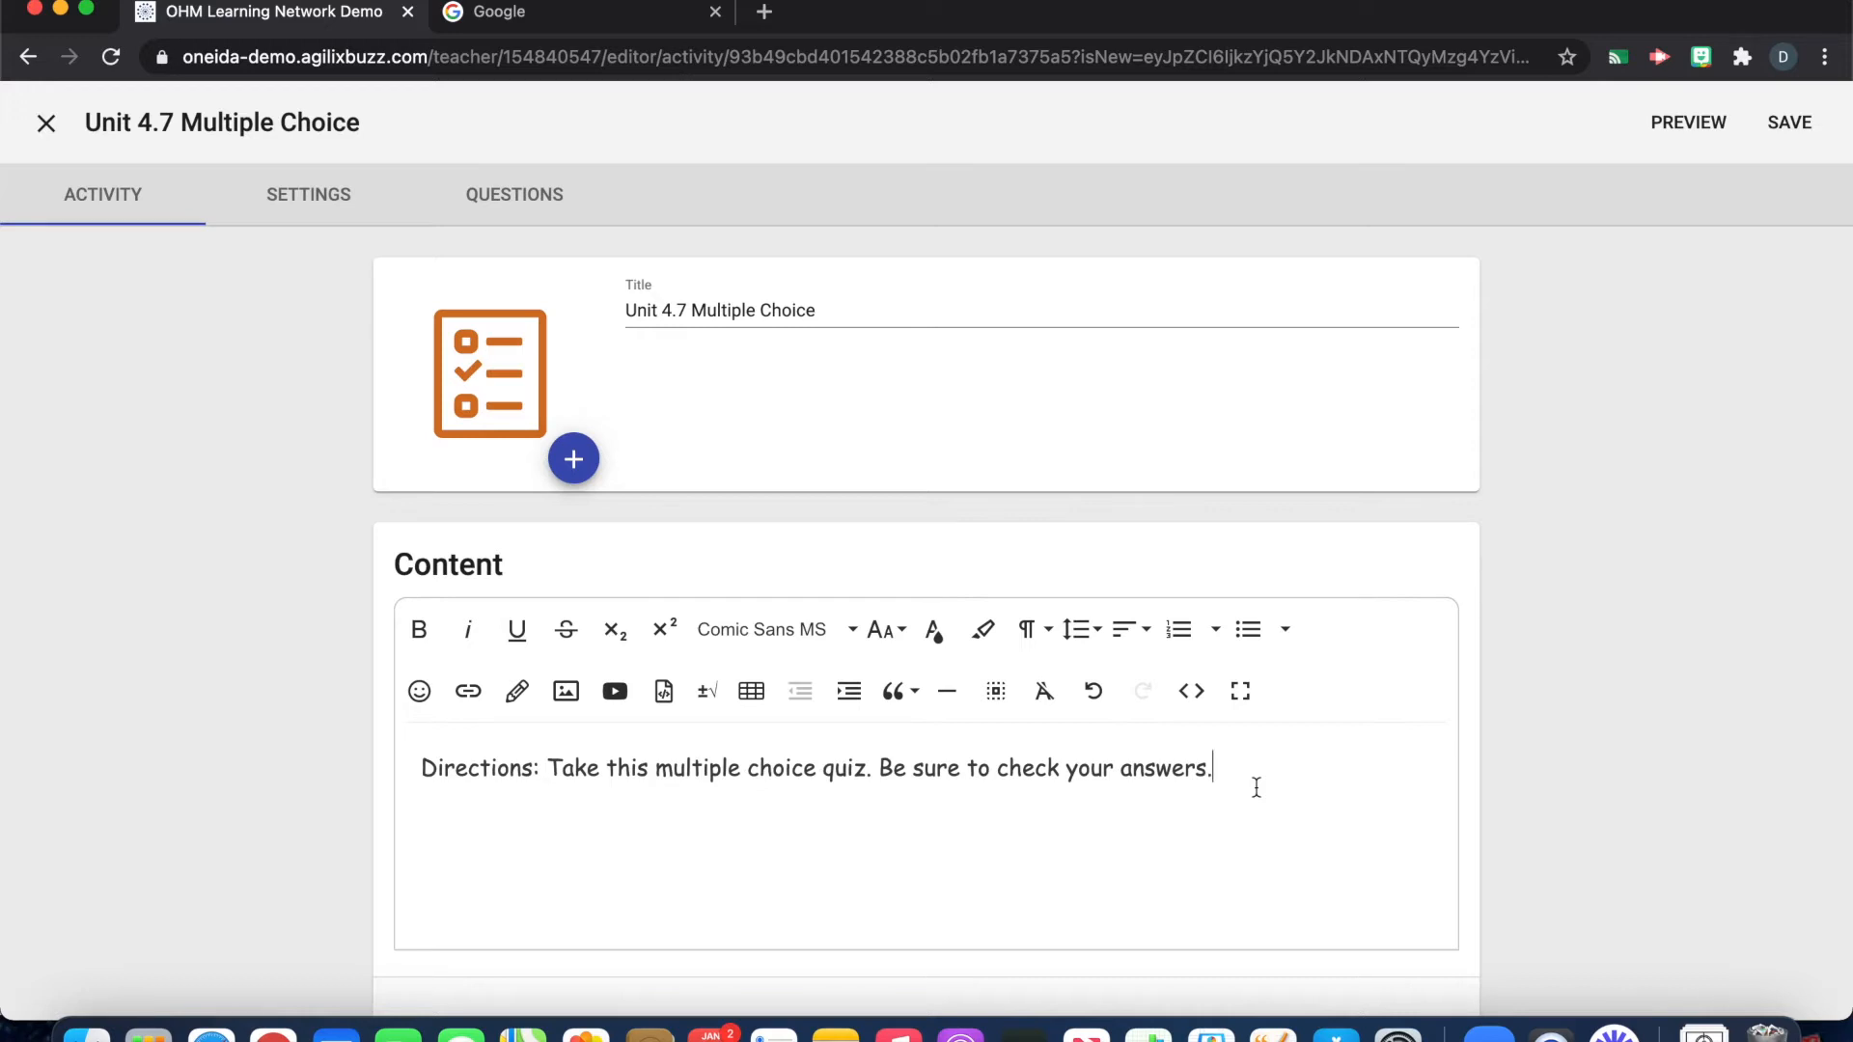
- Create a new question asking "What was the artist trying to show by creating the political cartoon?"
{"action": "left_click", "coordinate": [532, 221]}
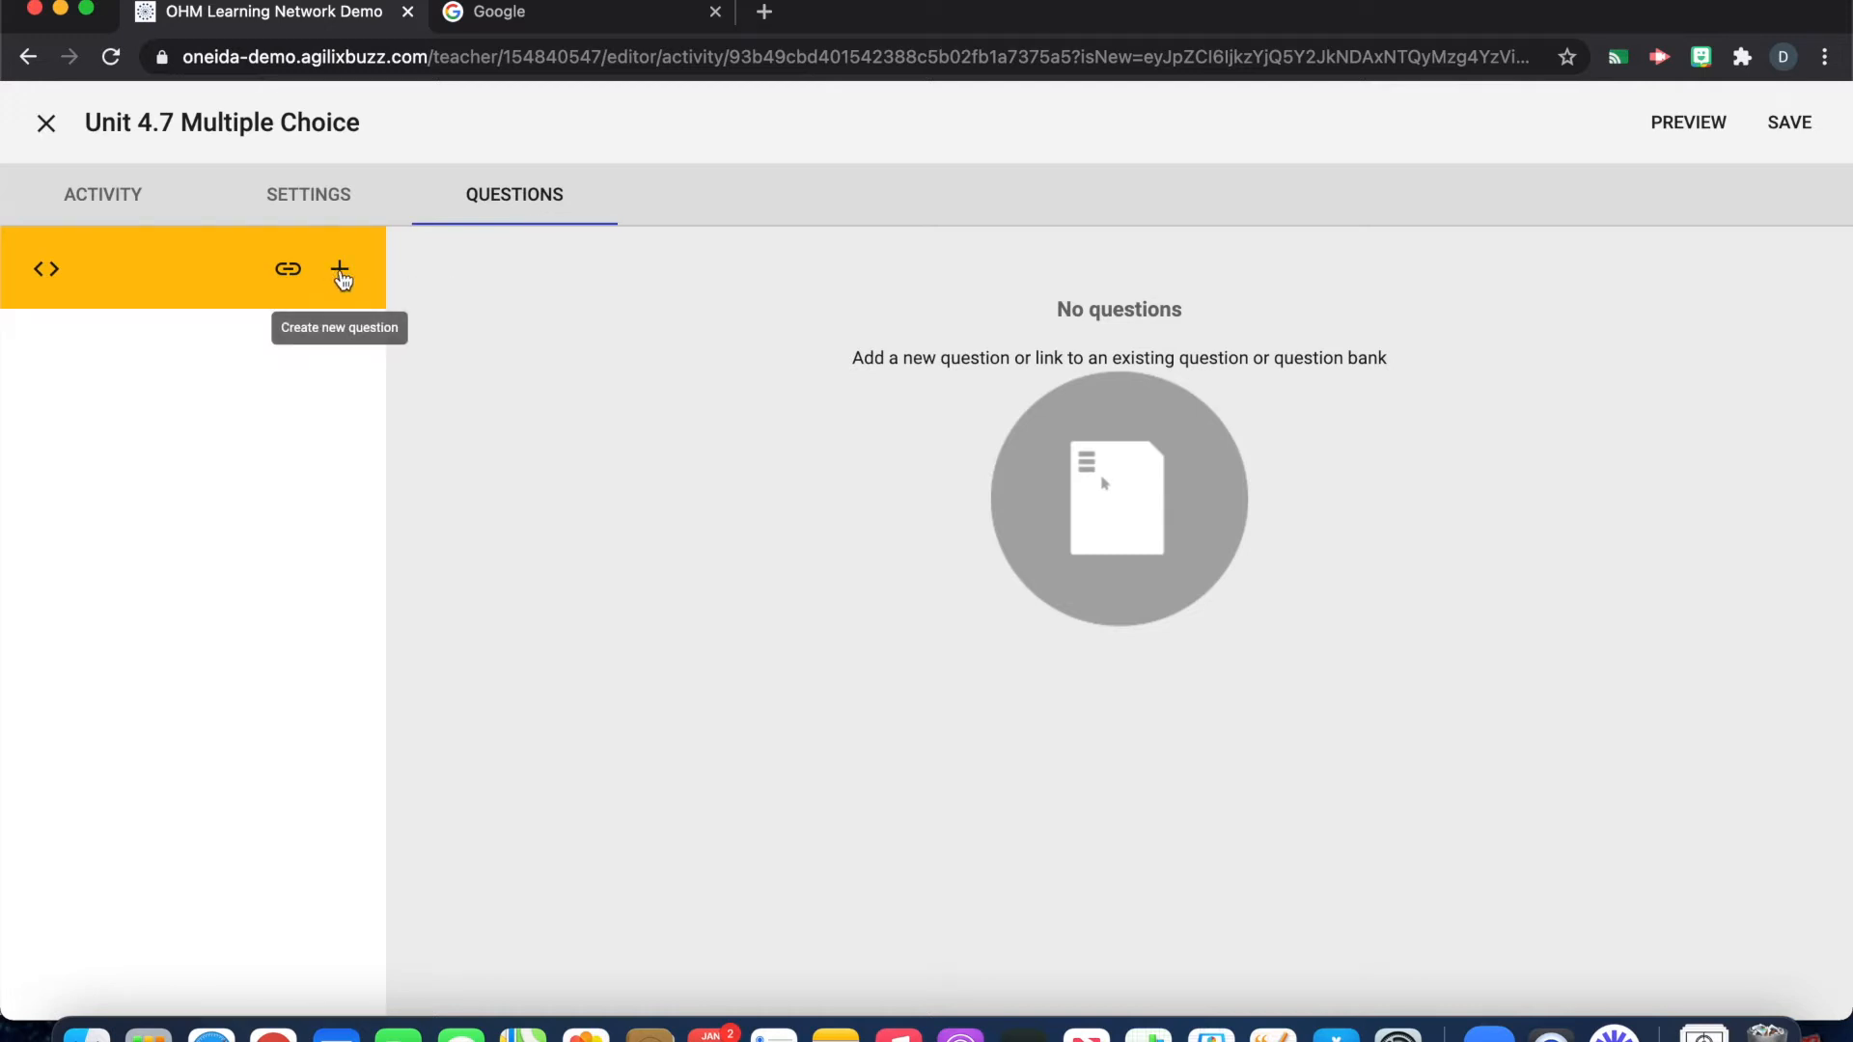
{"action": "left_click", "coordinate": [339, 272]}
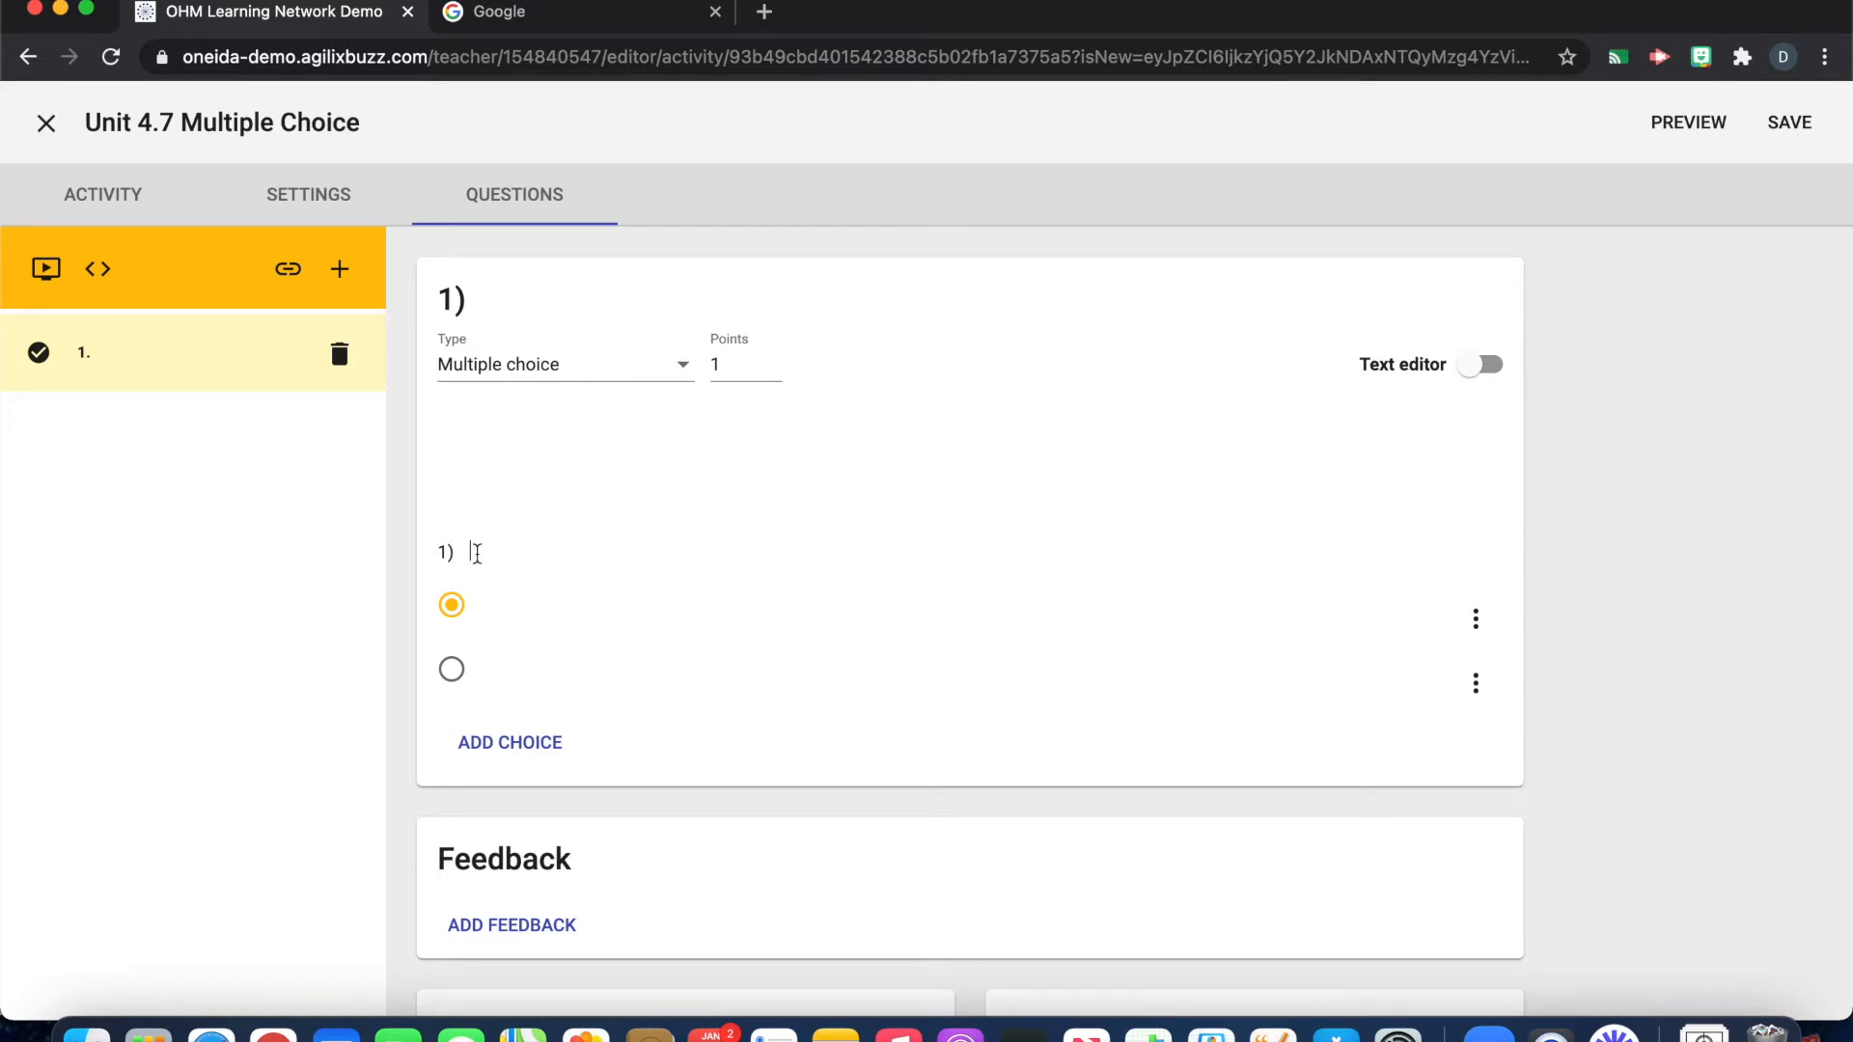
{"action": "left_click", "coordinate": [476, 553]}
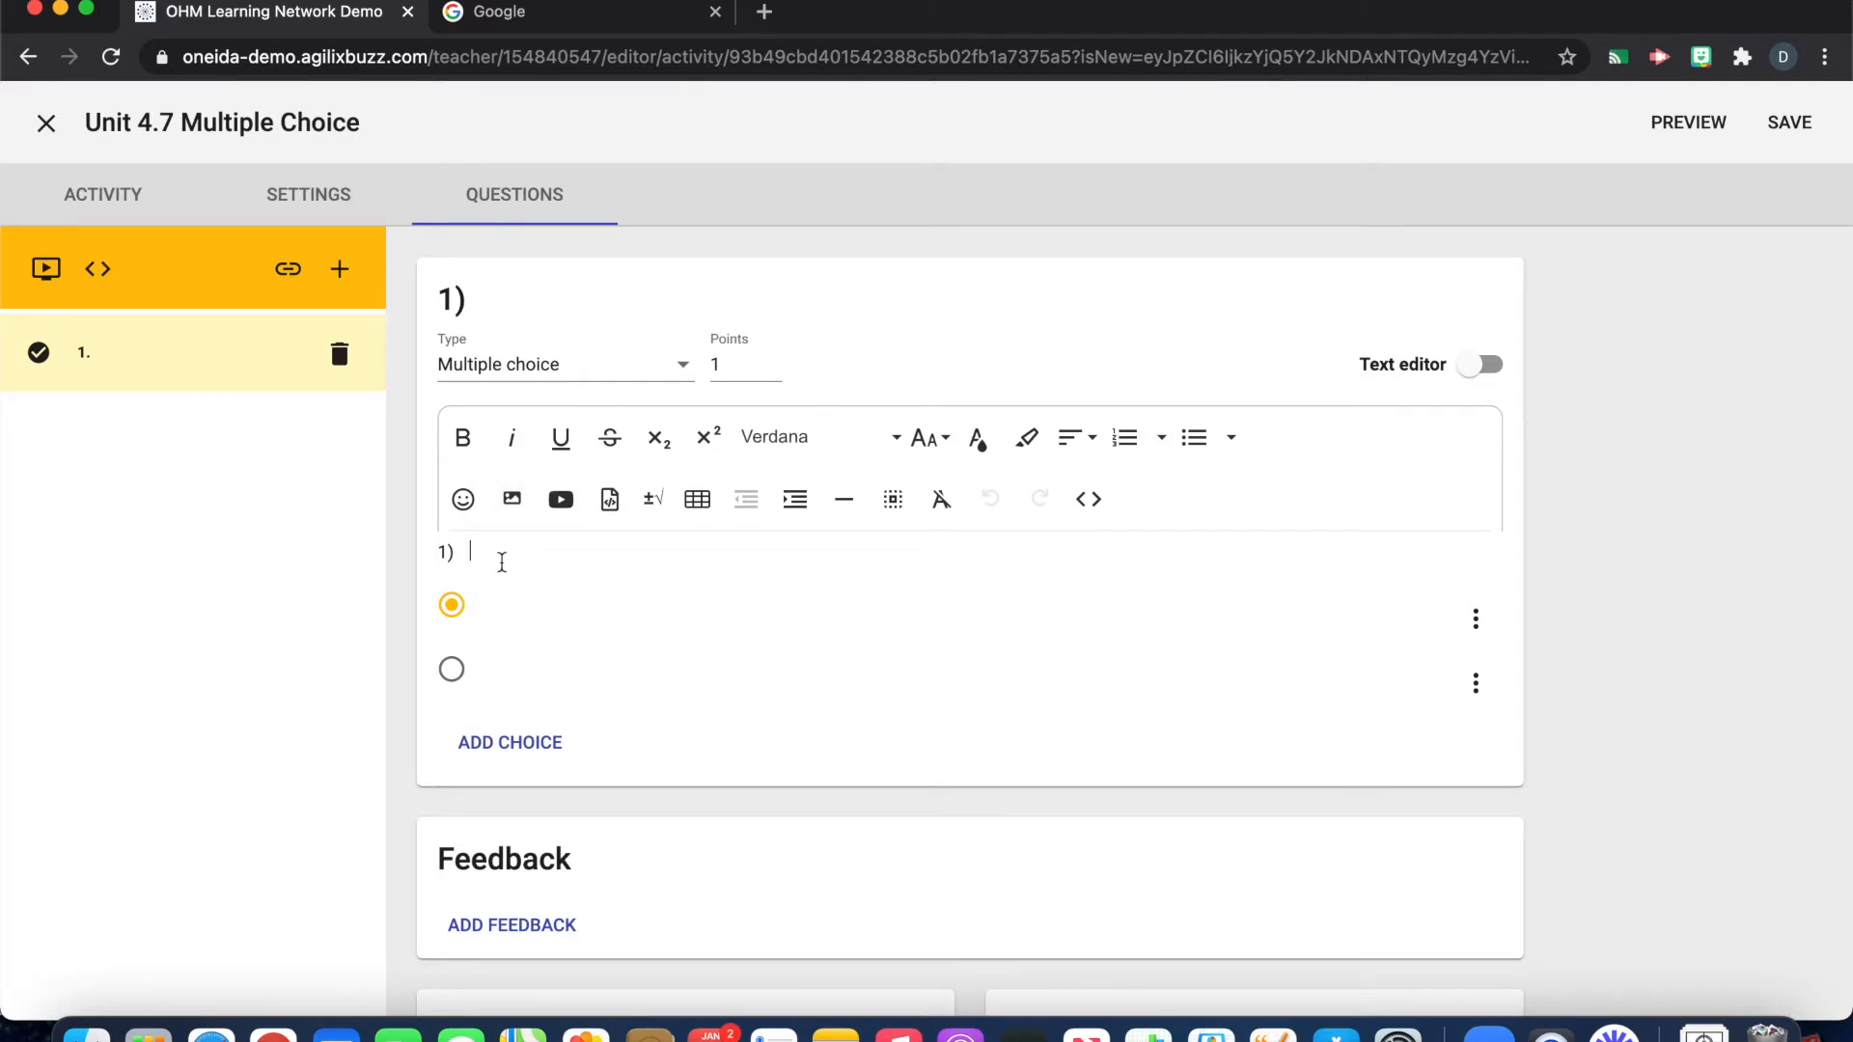
{"action": "type", "text": "What was the artist trying to show by creating the political cartoon?"}
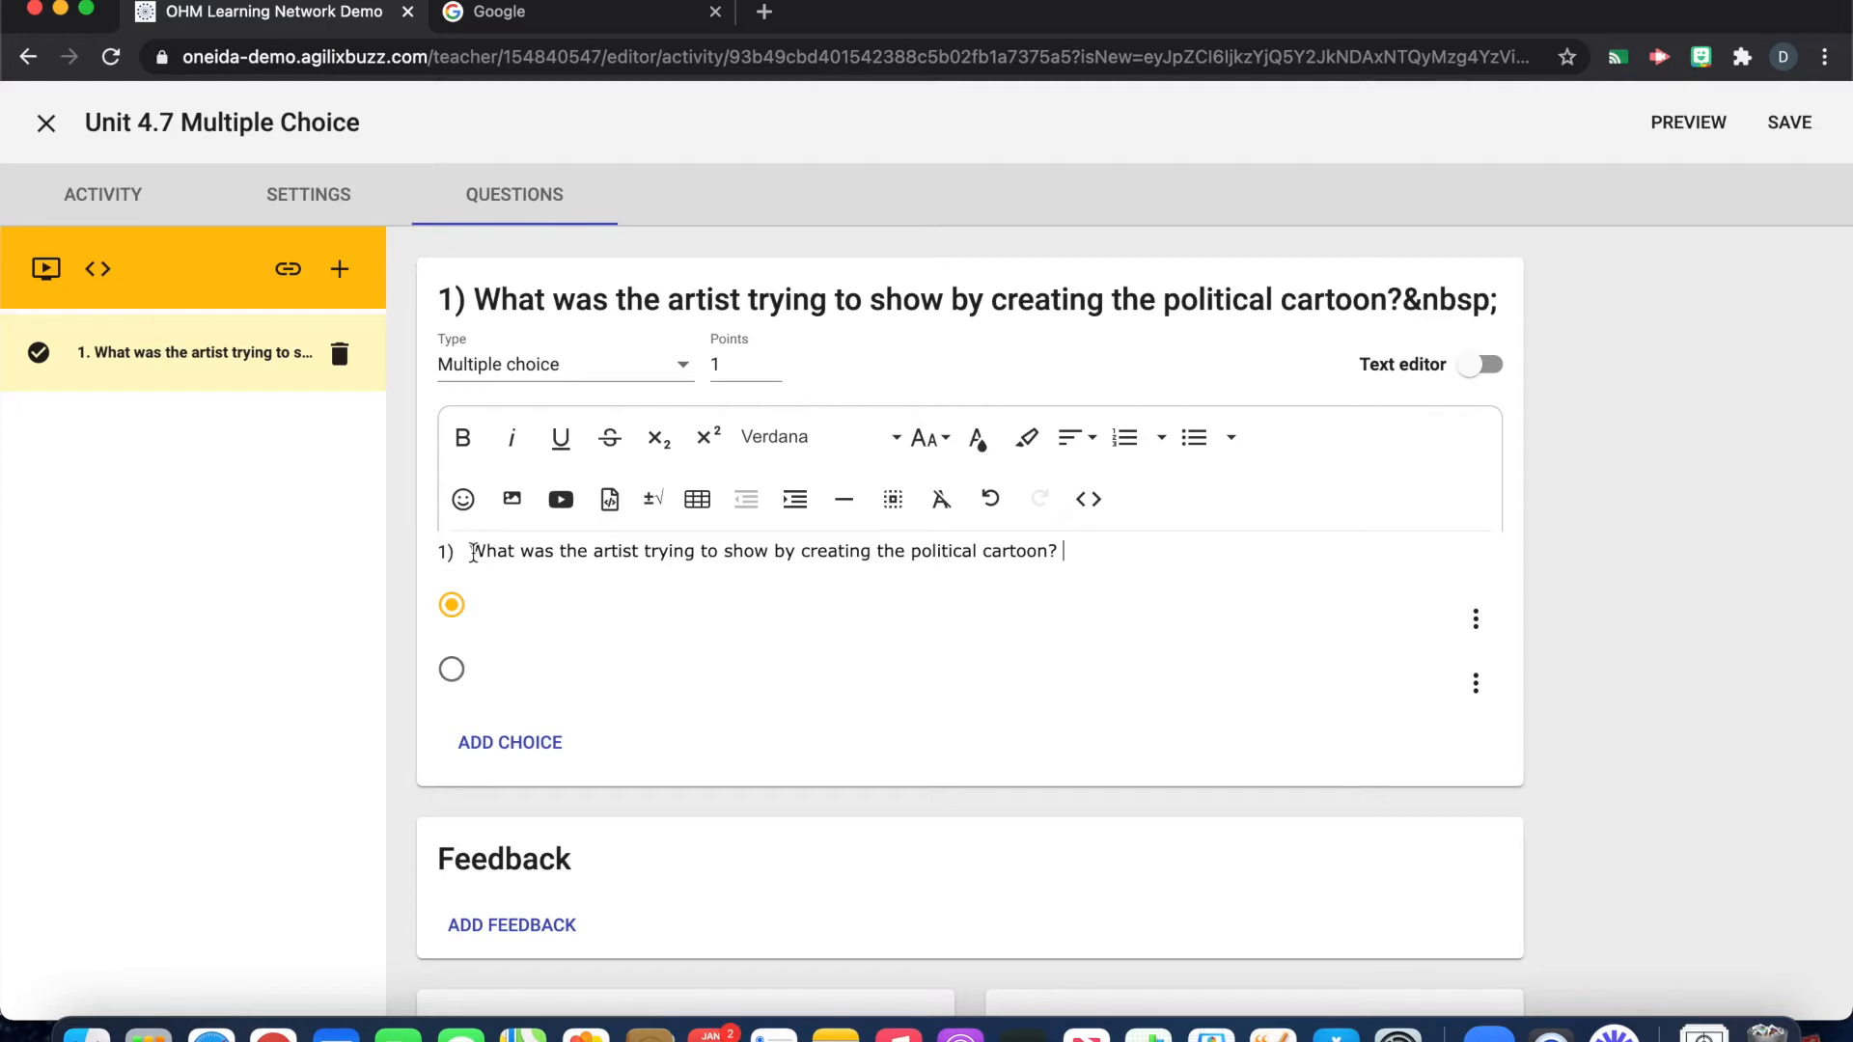
- Format the text of question 1 in Comic Sans MS at font size 18
{"action": "left_click_drag", "start_coordinate": [472, 552], "coordinate": [1048, 576]}
{"action": "left_click", "coordinate": [832, 439]}
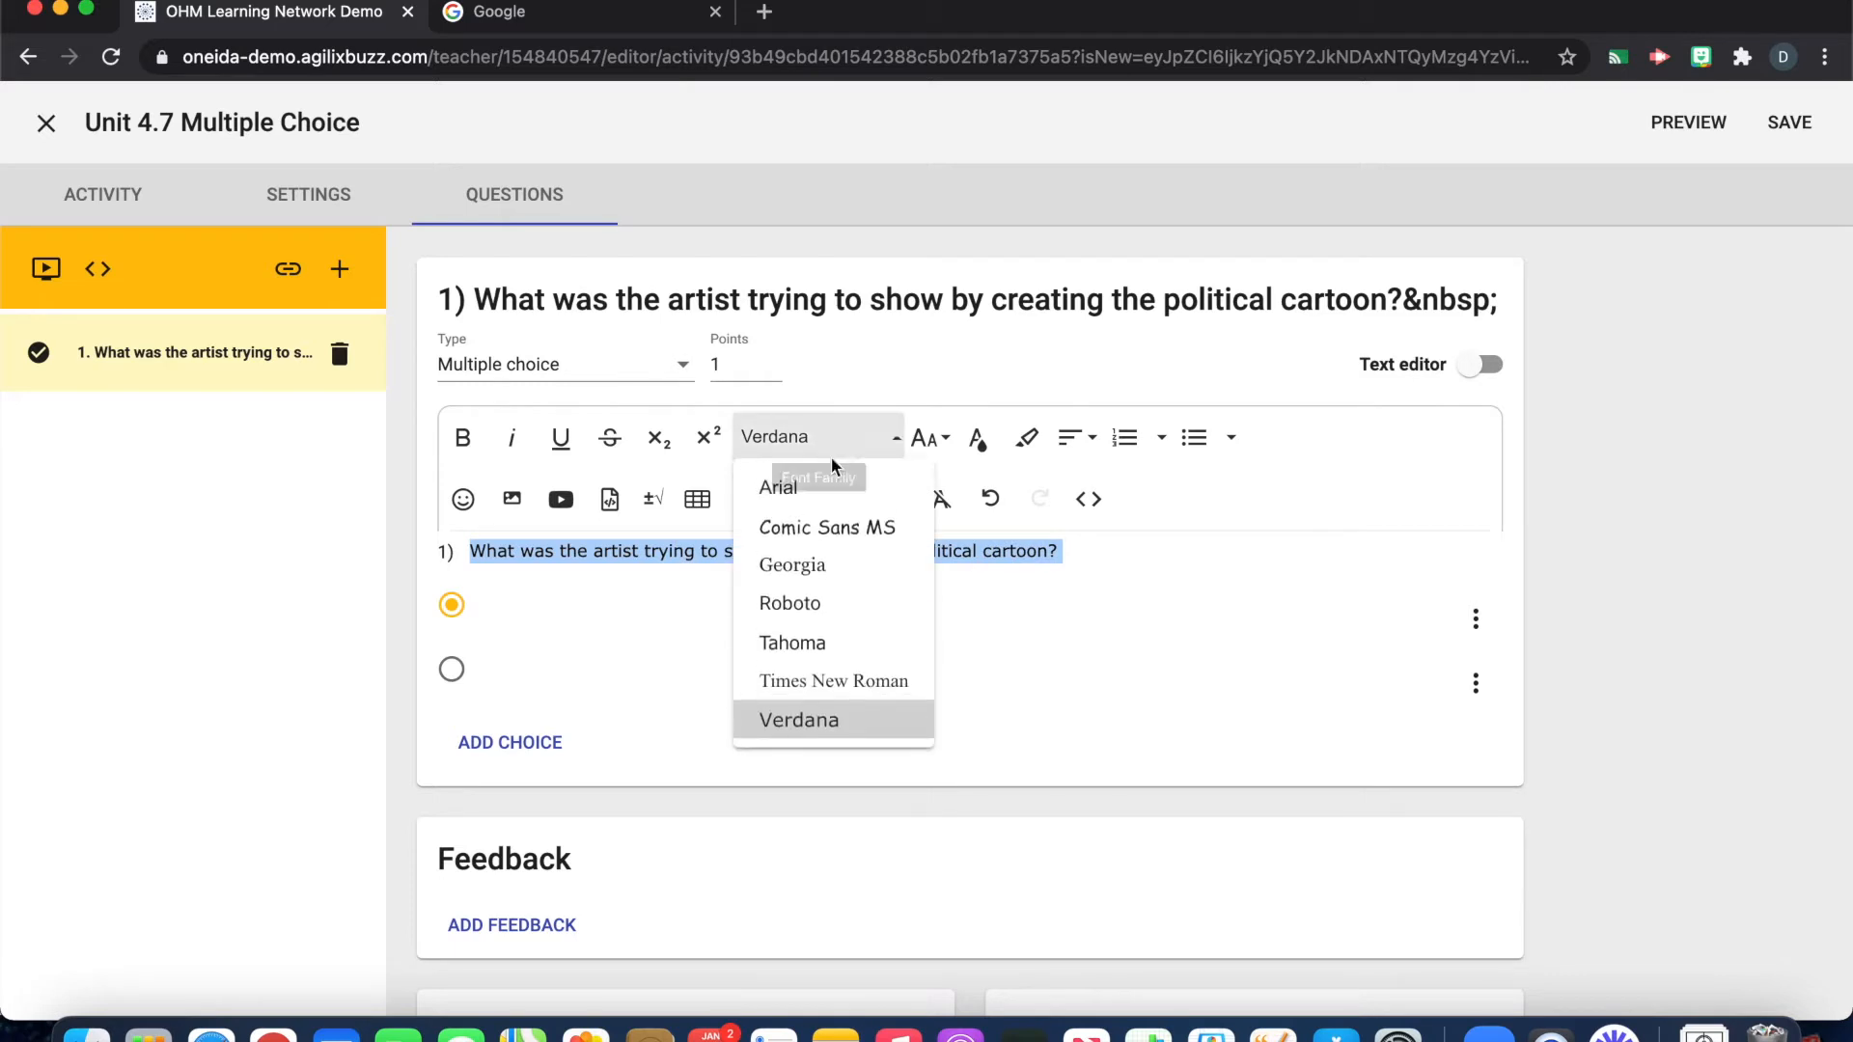
{"action": "left_click", "coordinate": [855, 530]}
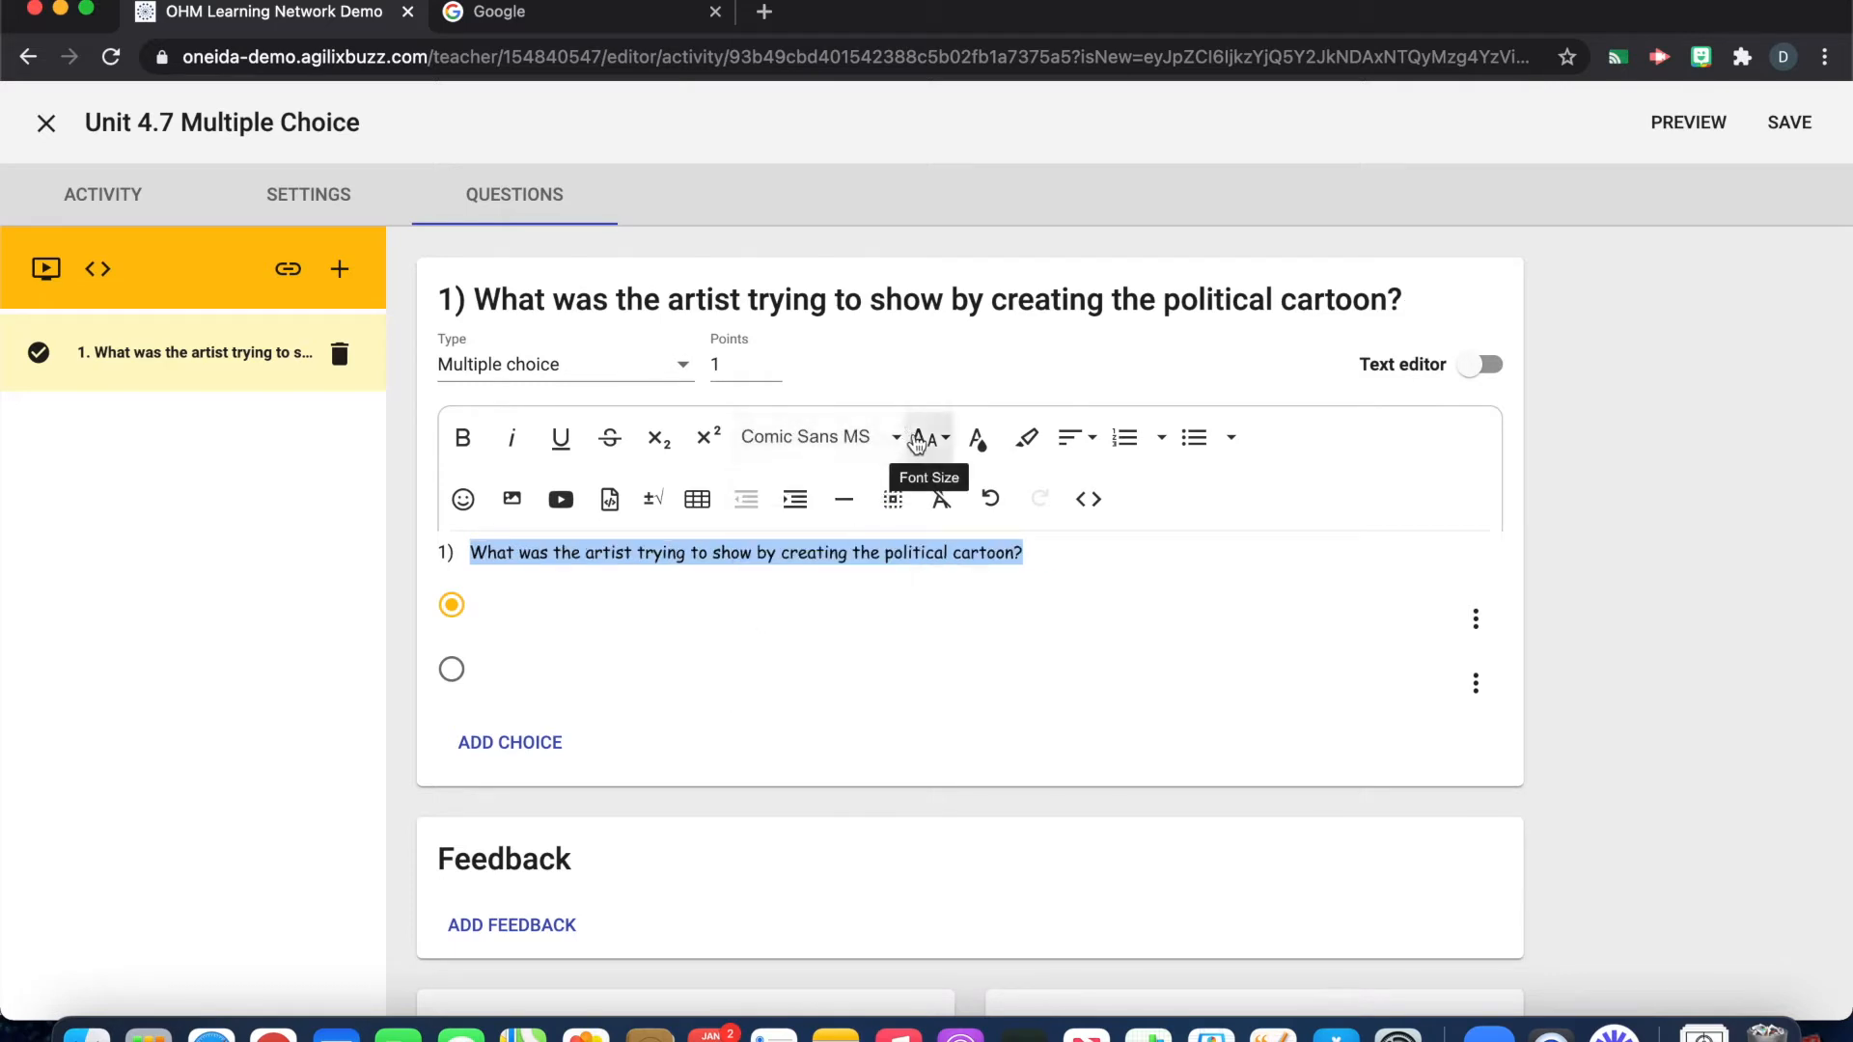
{"action": "left_click", "coordinate": [930, 437]}
{"action": "left_click", "coordinate": [956, 718]}
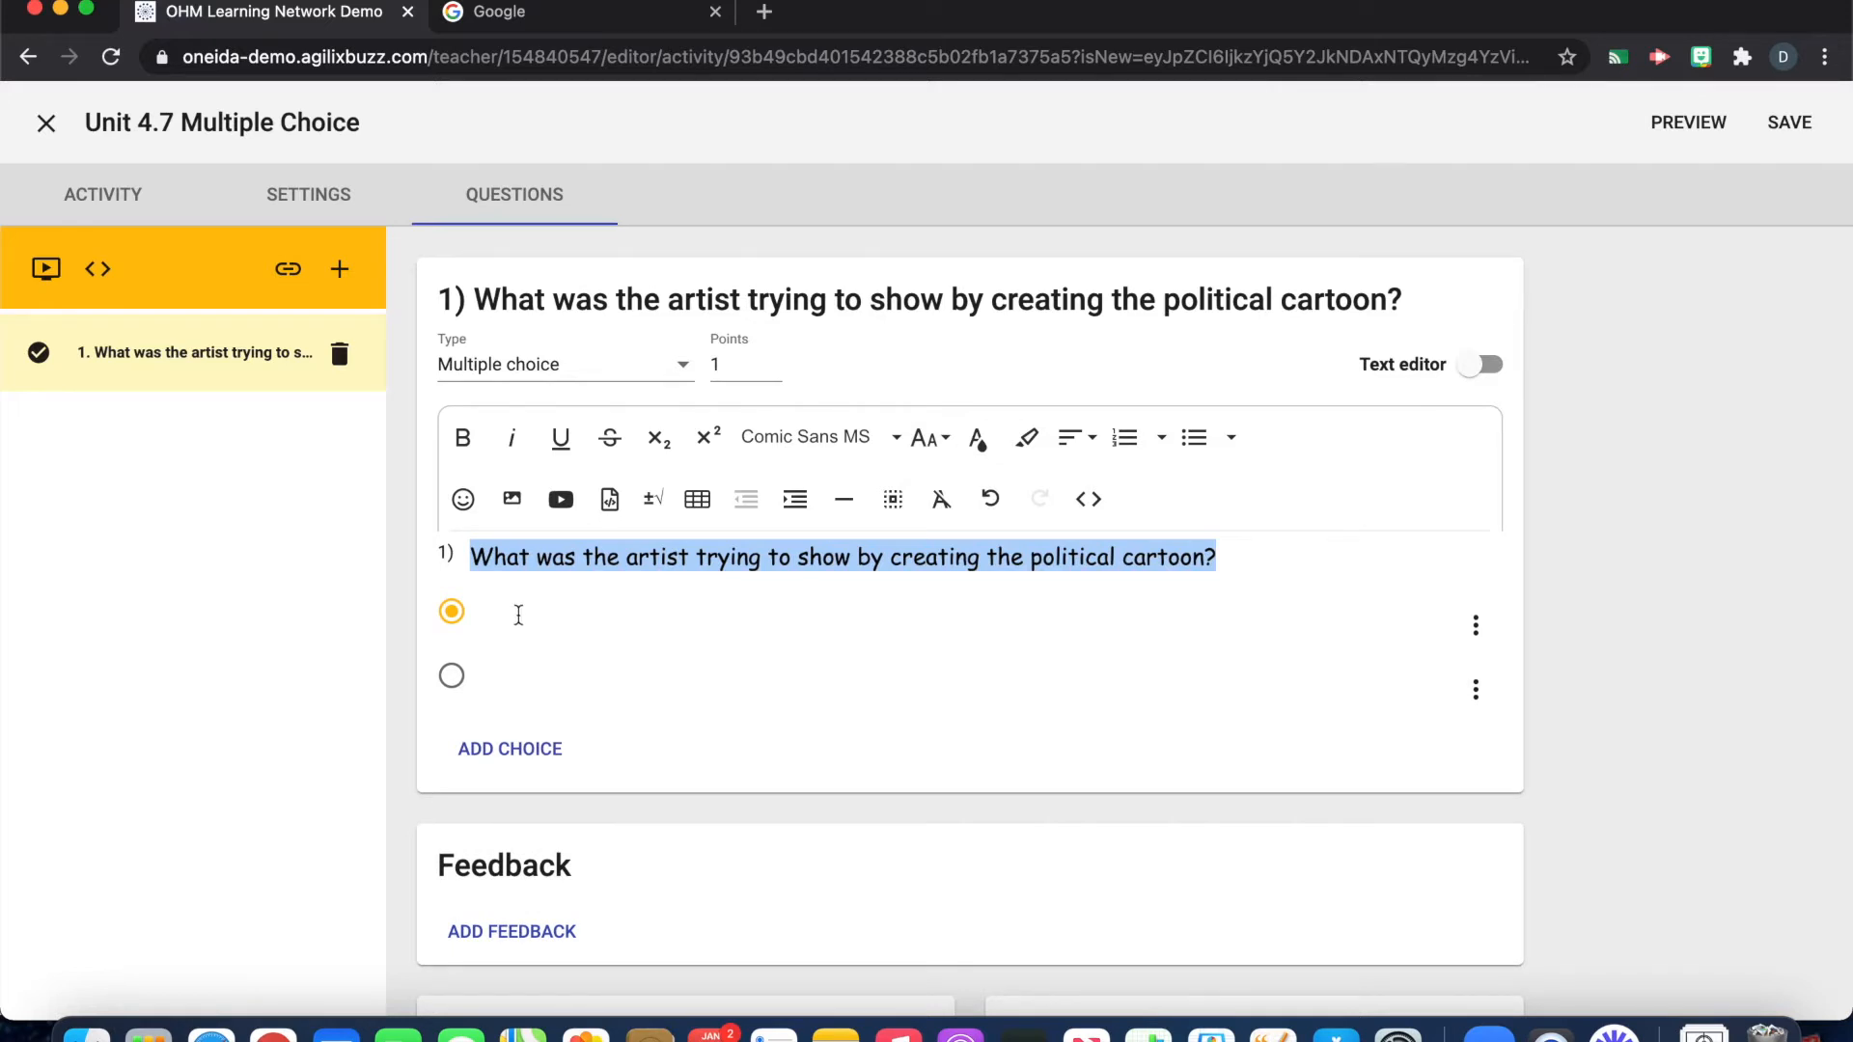
- Fill in the first two answer choices: "Immigrants went through the gate" and "all of Europe came to the United States"
{"action": "left_click", "coordinate": [488, 611]}
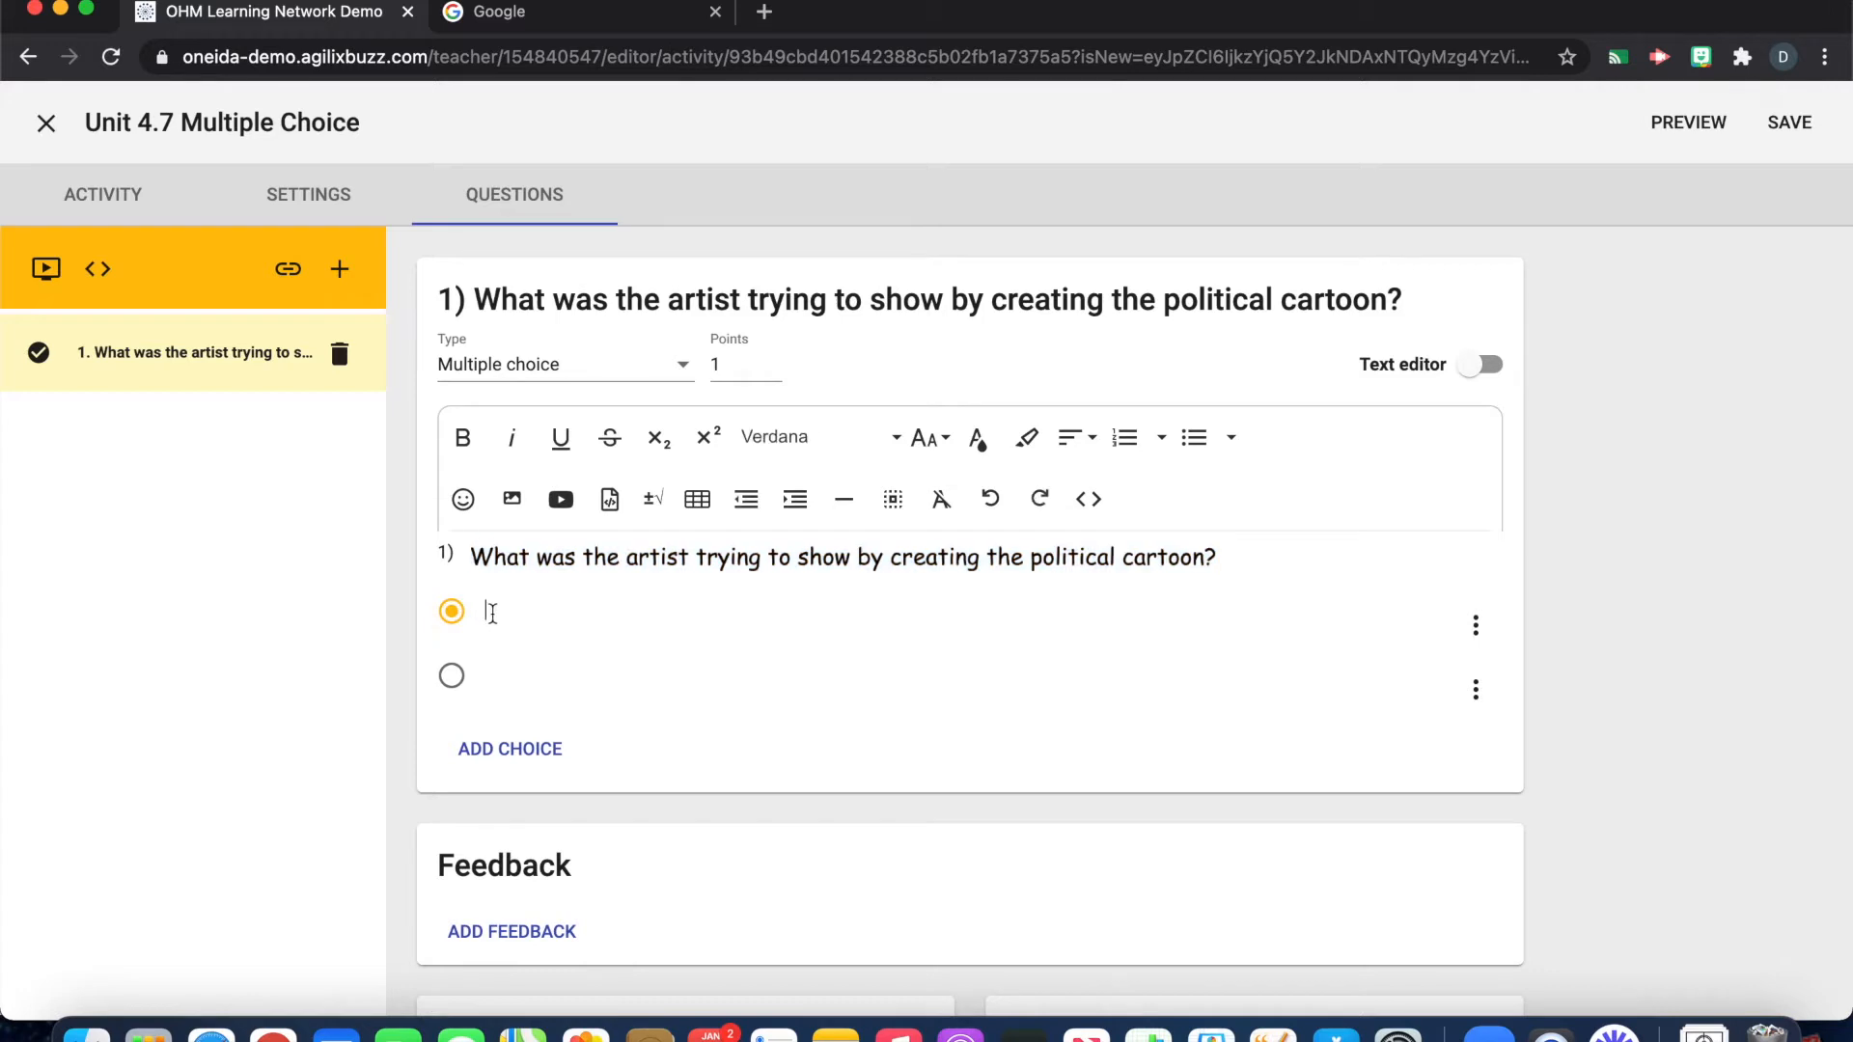
{"action": "type", "text": "Immigrant"}
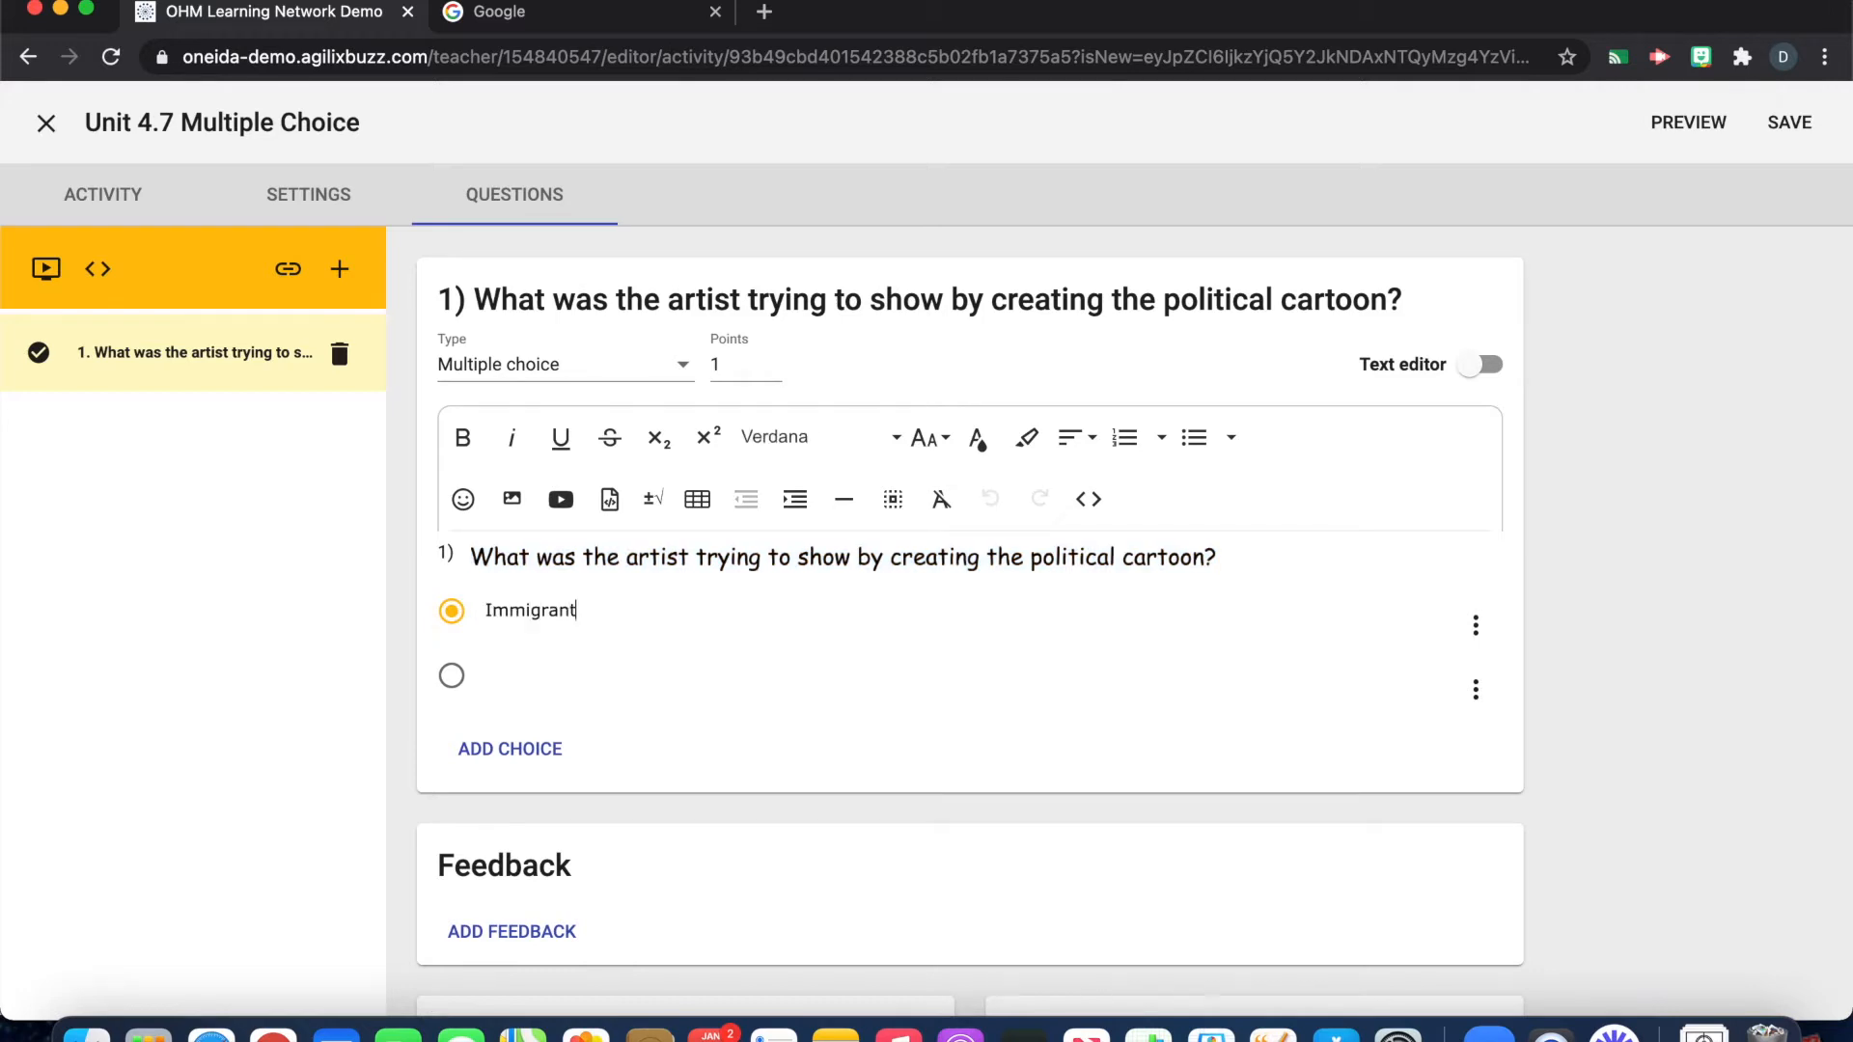
{"action": "type", "text": "s went through the gate"}
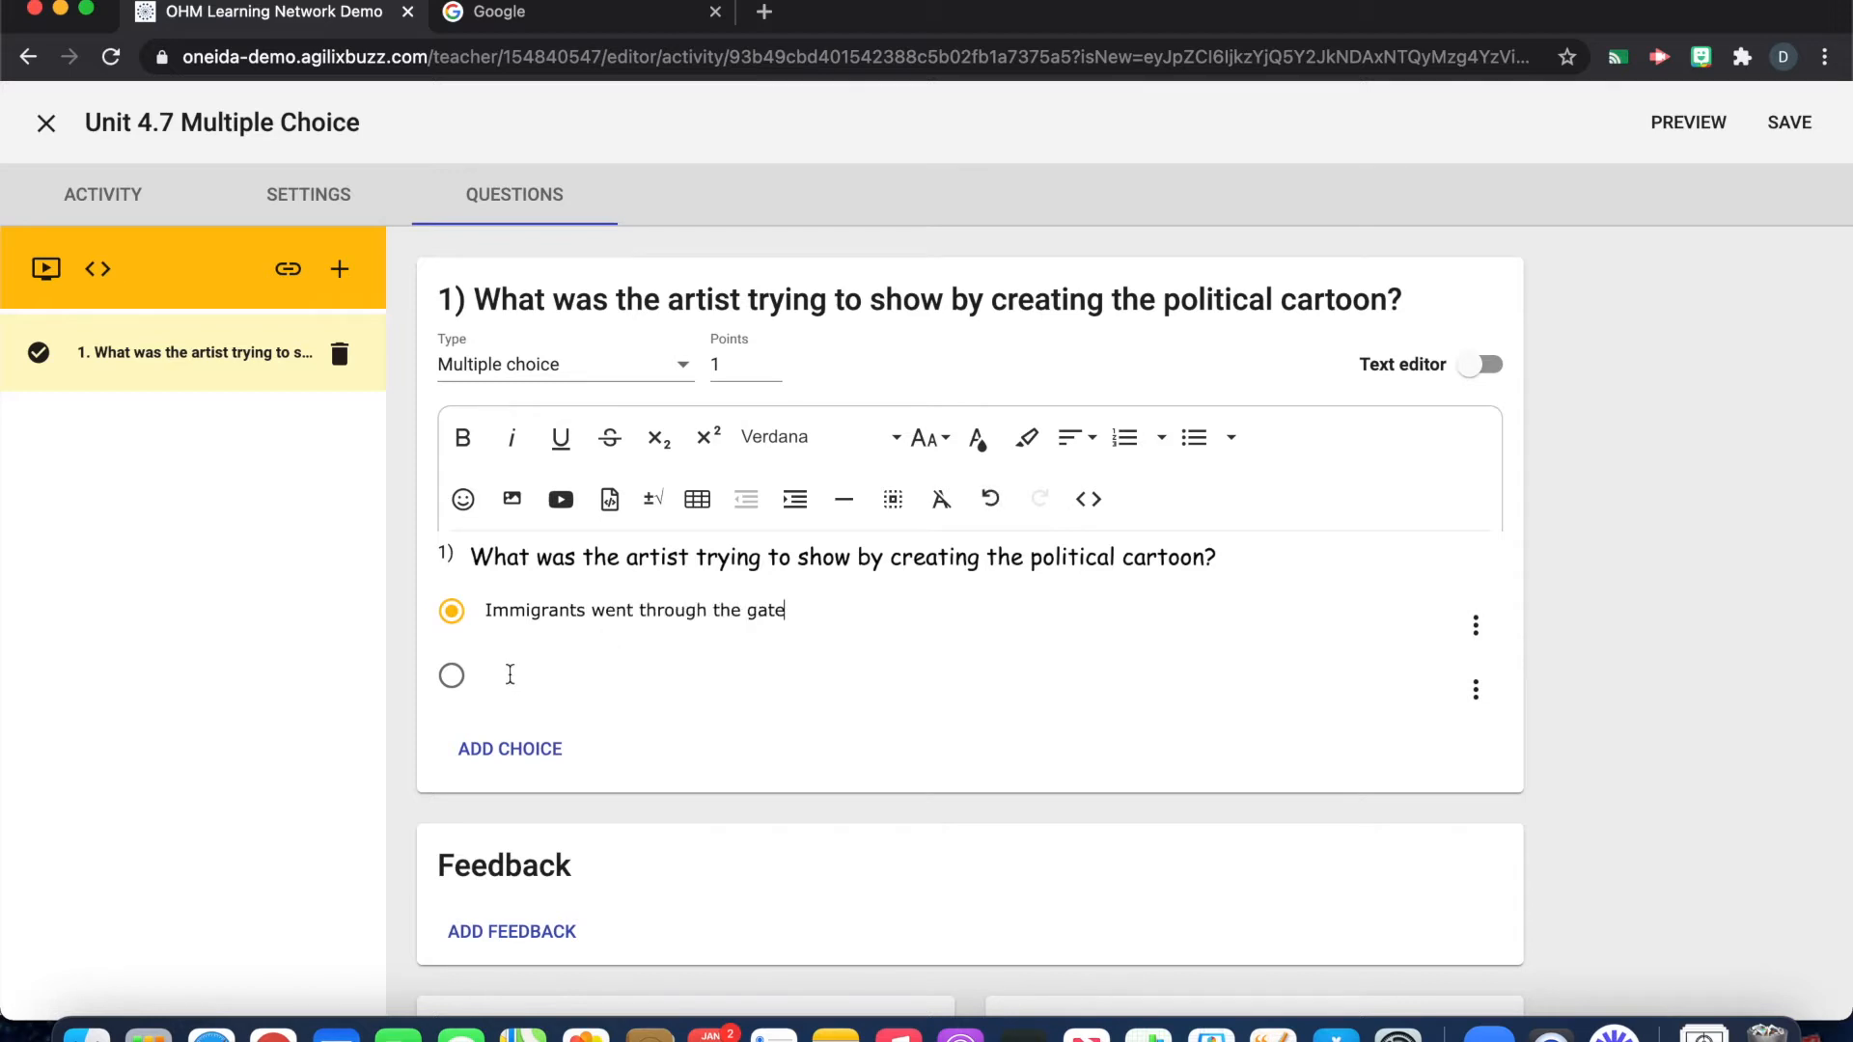
{"action": "left_click", "coordinate": [510, 675]}
{"action": "type", "text": "all of Europe came to the U"}
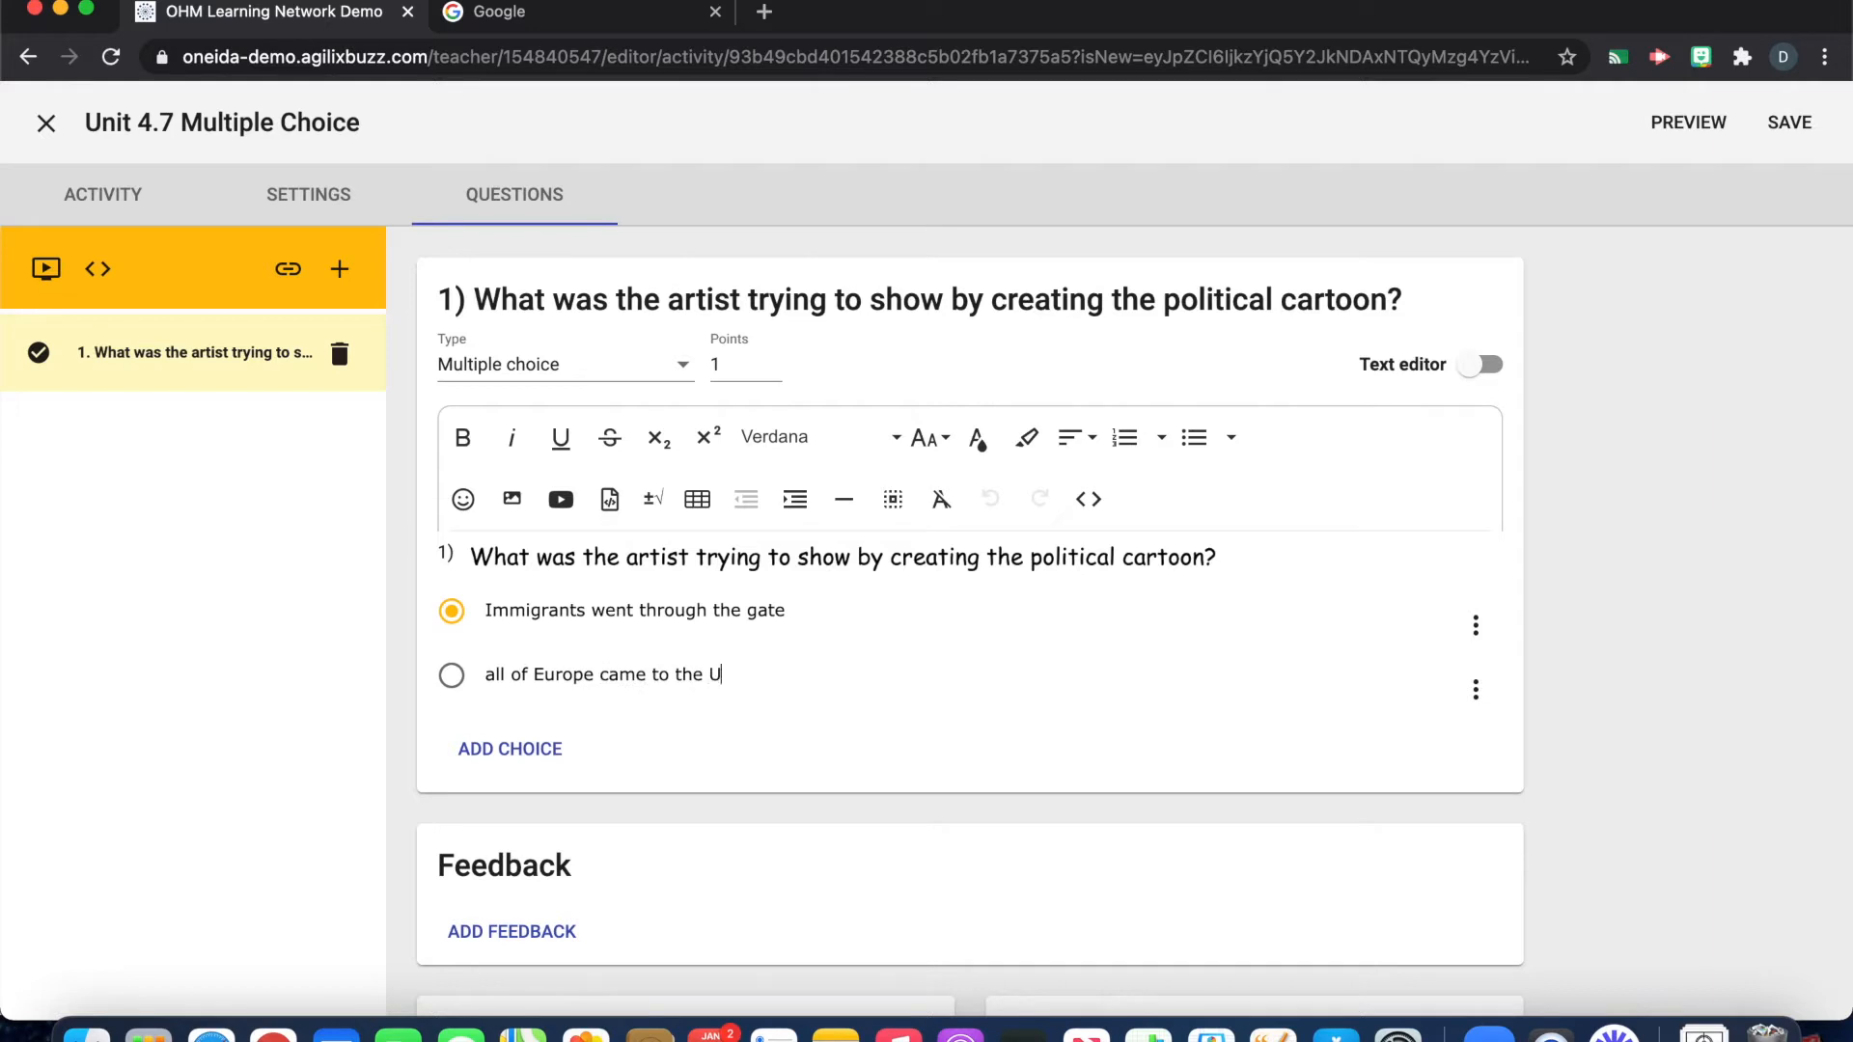
{"action": "type", "text": "nited States"}
- Add third and fourth choices: "large number of immigrants tried to enter the United States" and "immigrants had to cross over water to get to the United States"
{"action": "left_click", "coordinate": [531, 760]}
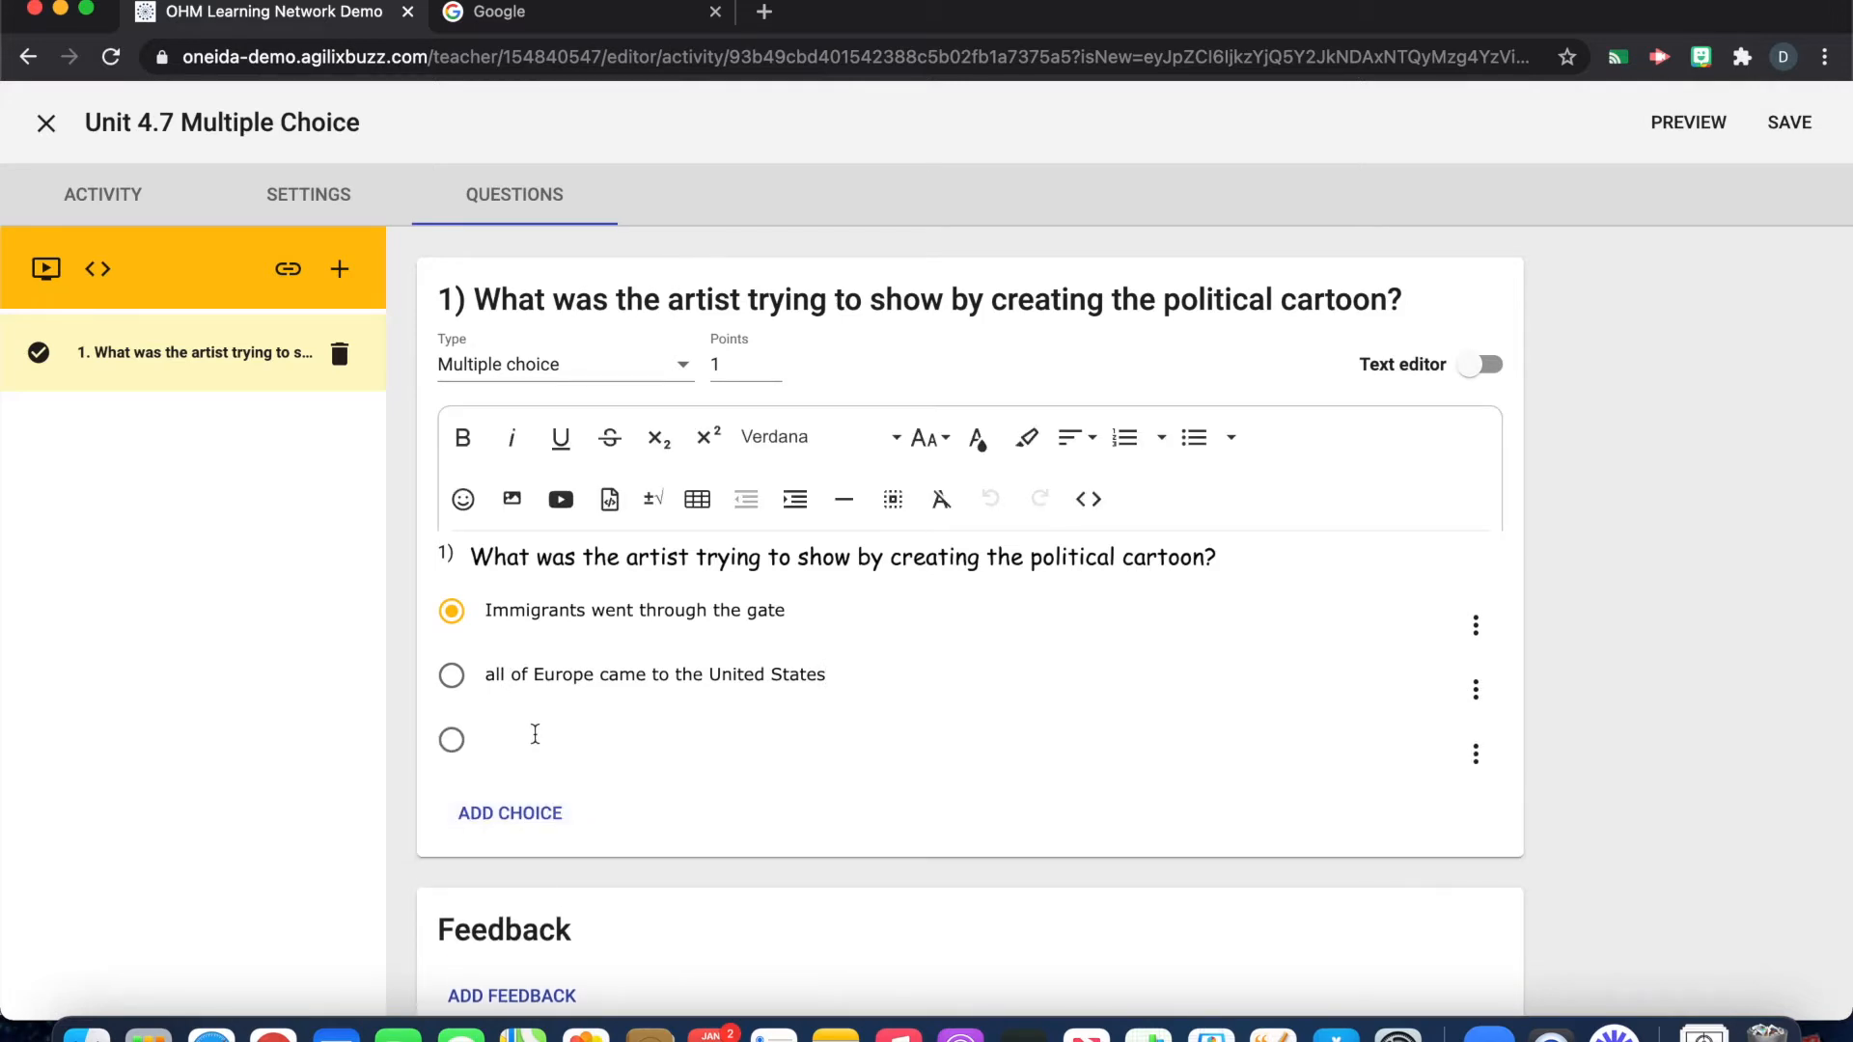
{"action": "type", "text": "large number of imm"}
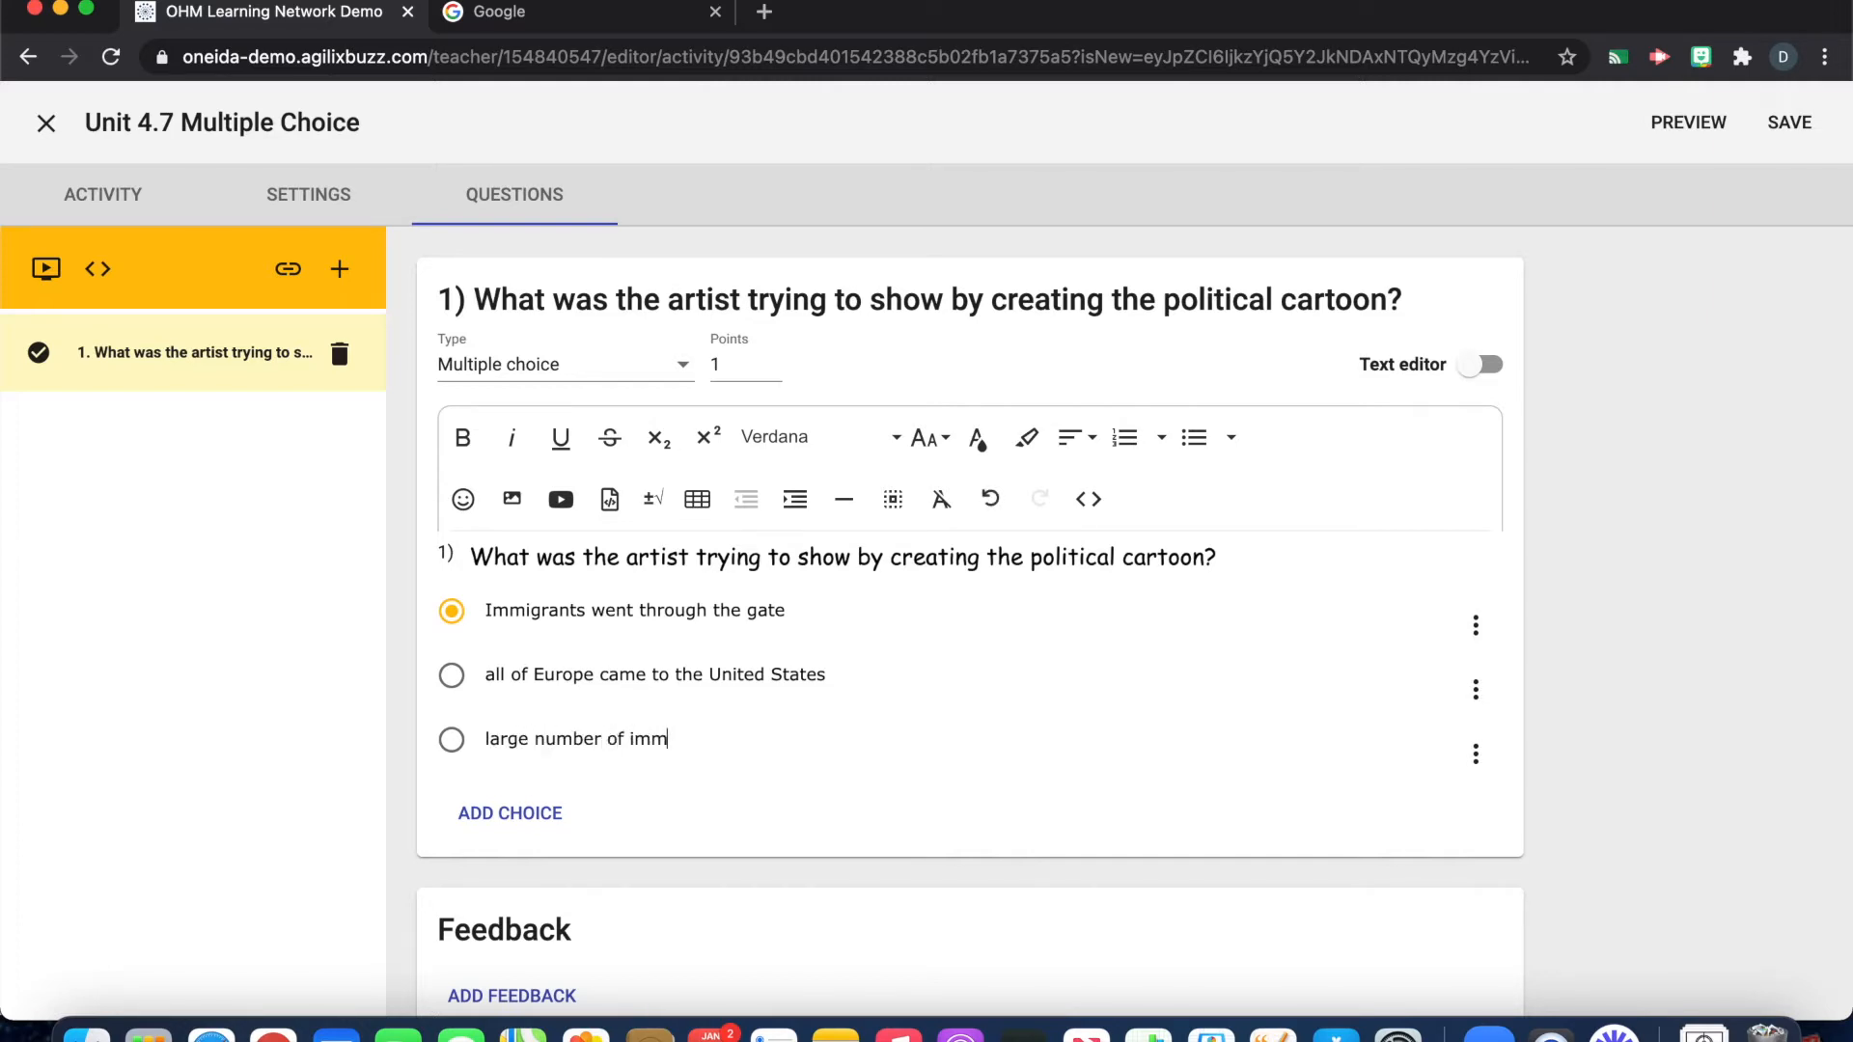
{"action": "type", "text": "igrants tried to enter the United States"}
{"action": "left_click", "coordinate": [502, 812]}
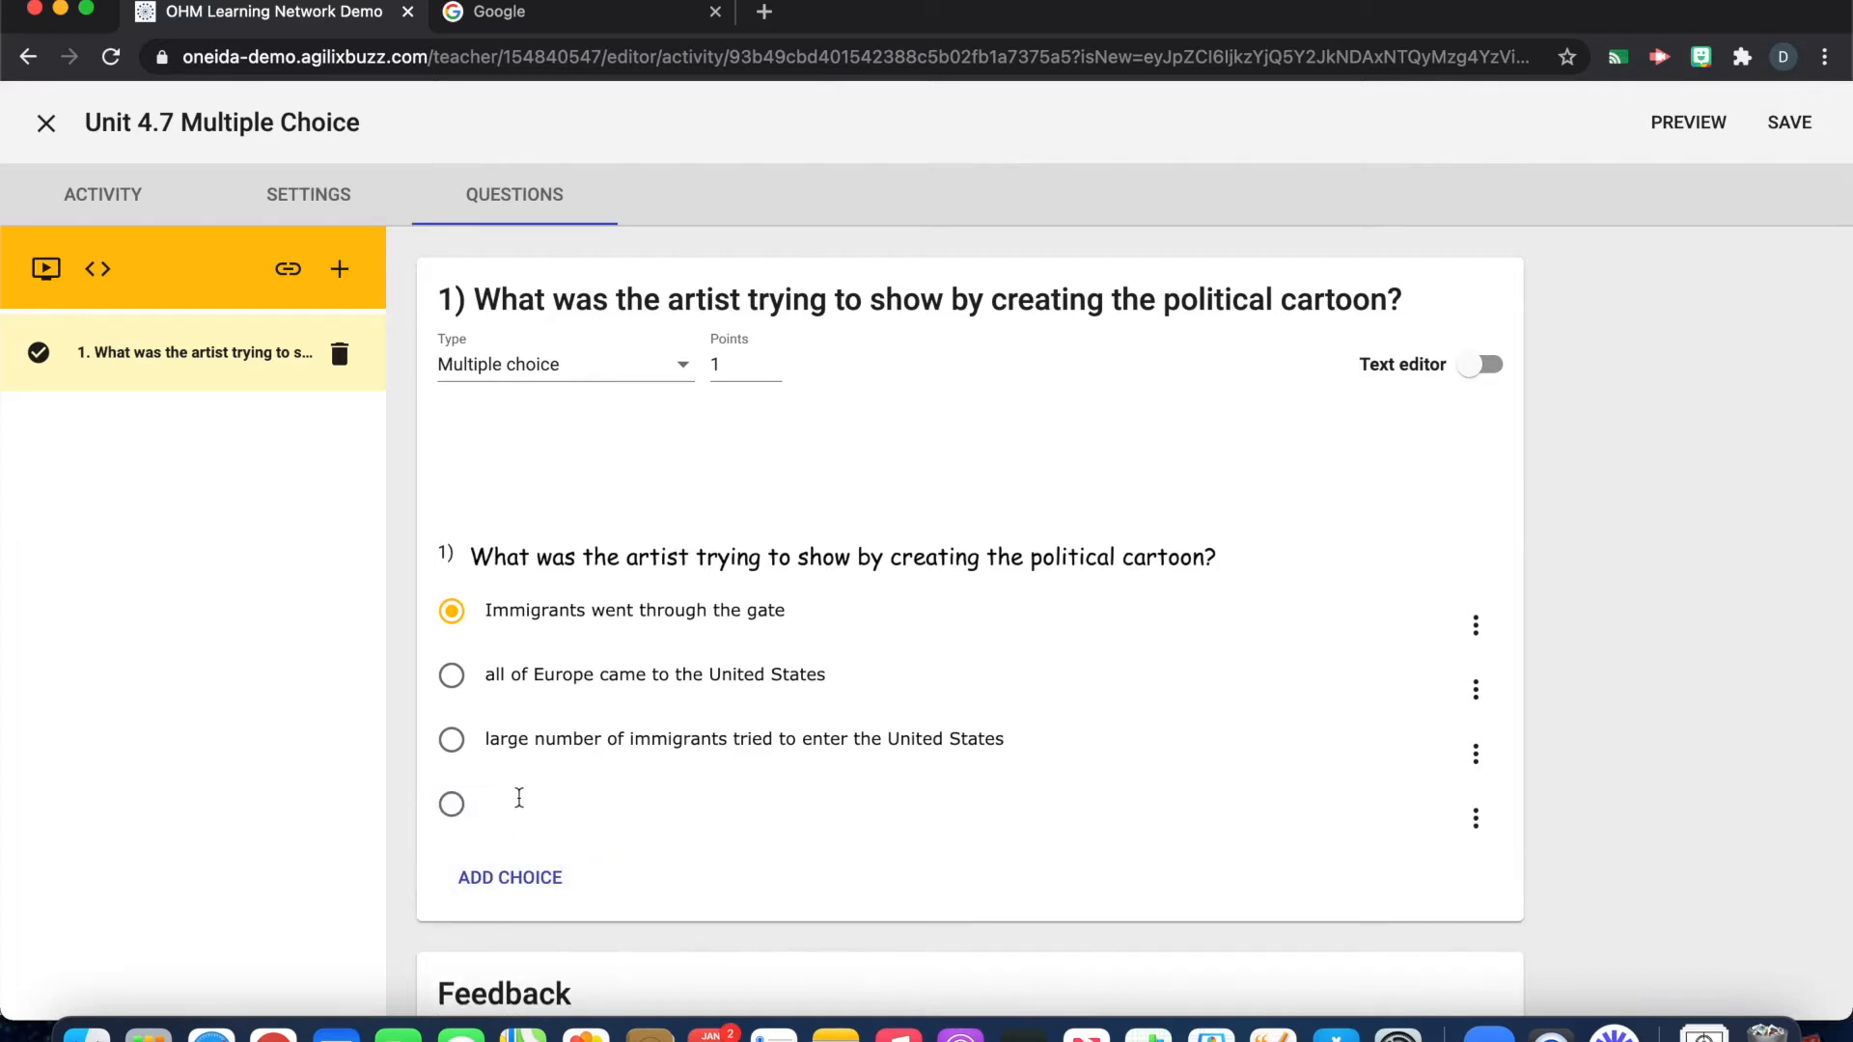
{"action": "type", "text": "imm"}
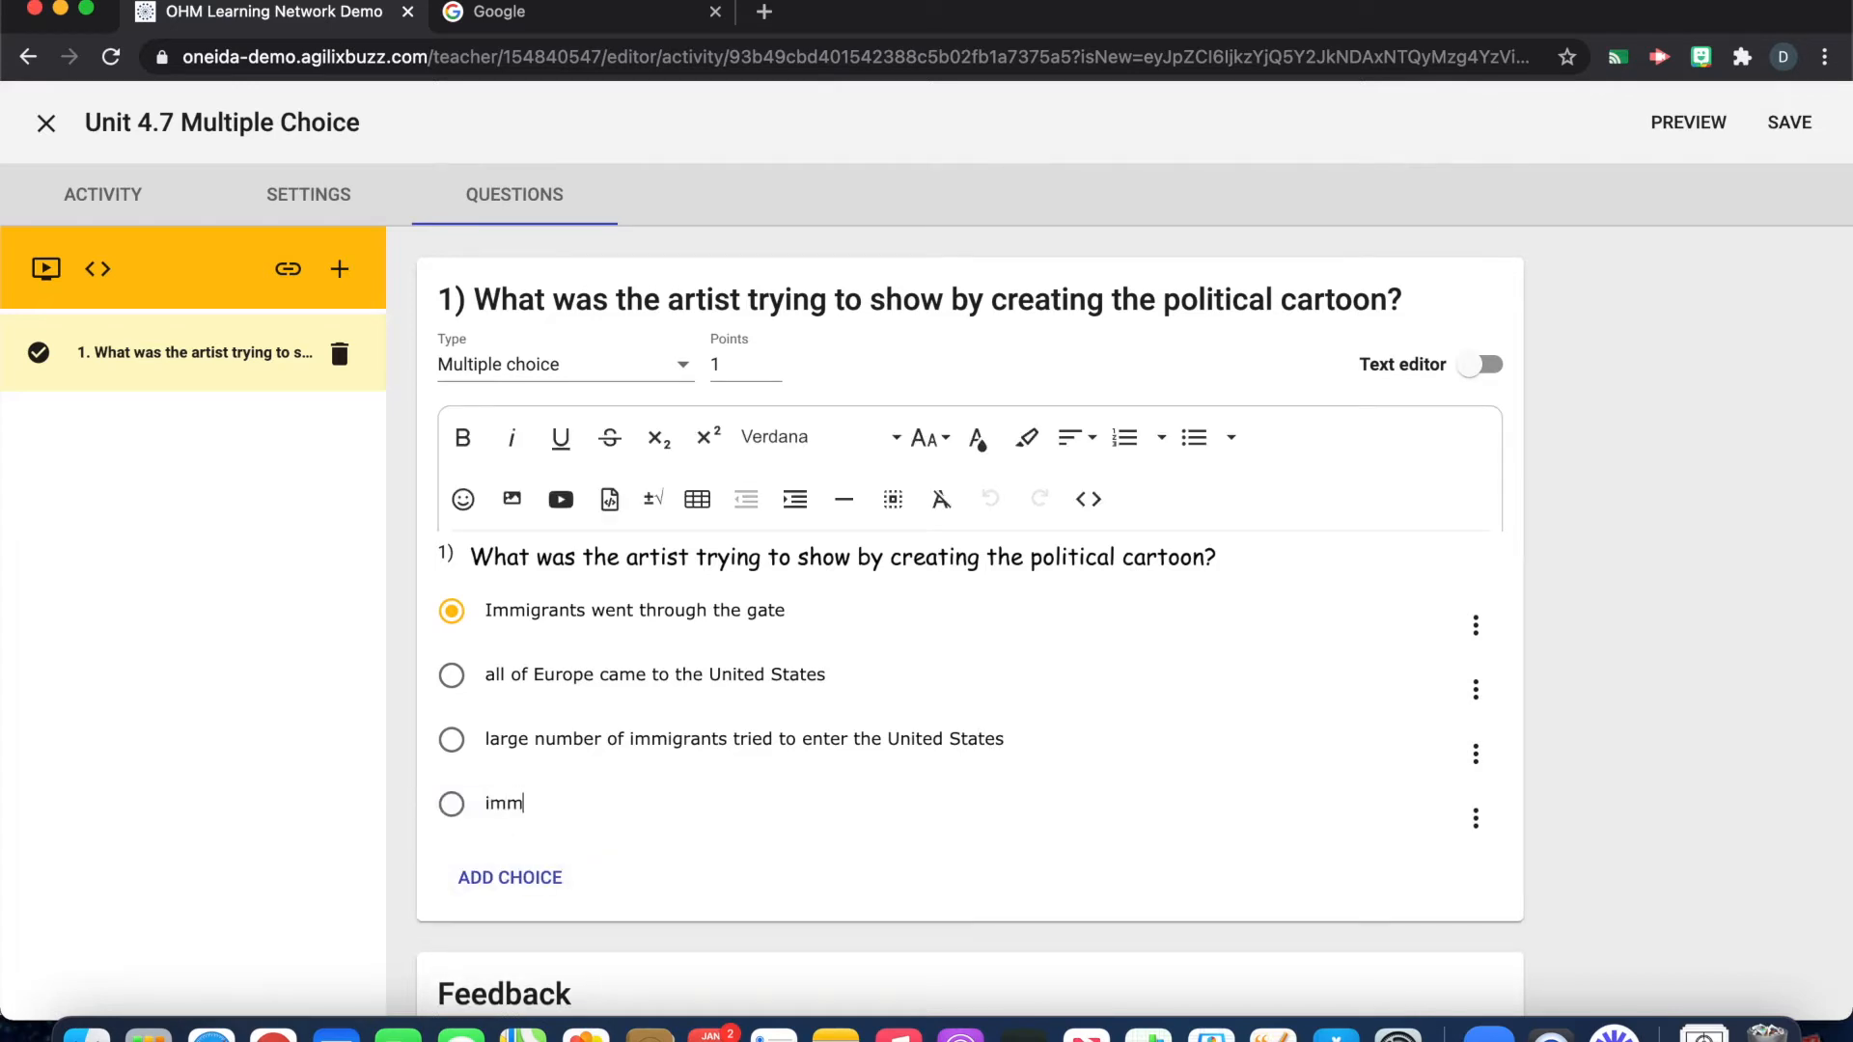
{"action": "type", "text": "igrants had to cross over wa"}
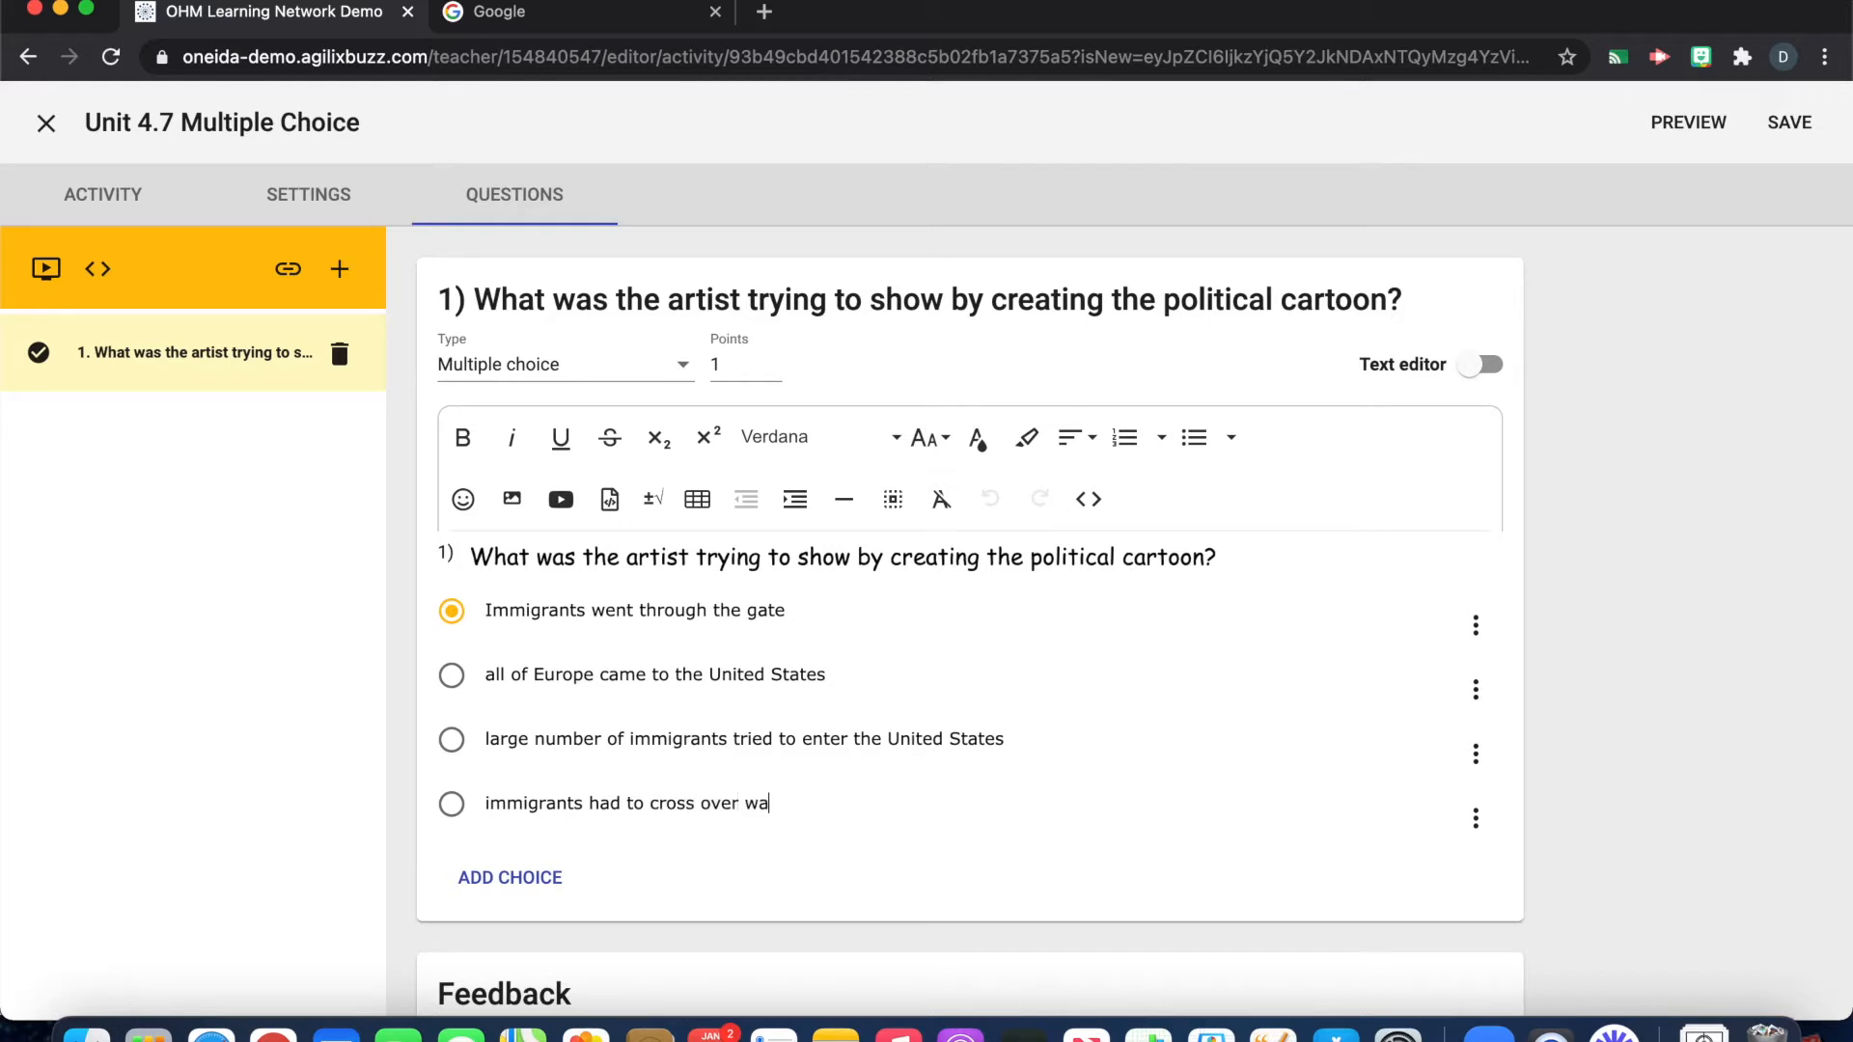
{"action": "type", "text": "ter to get to the United States"}
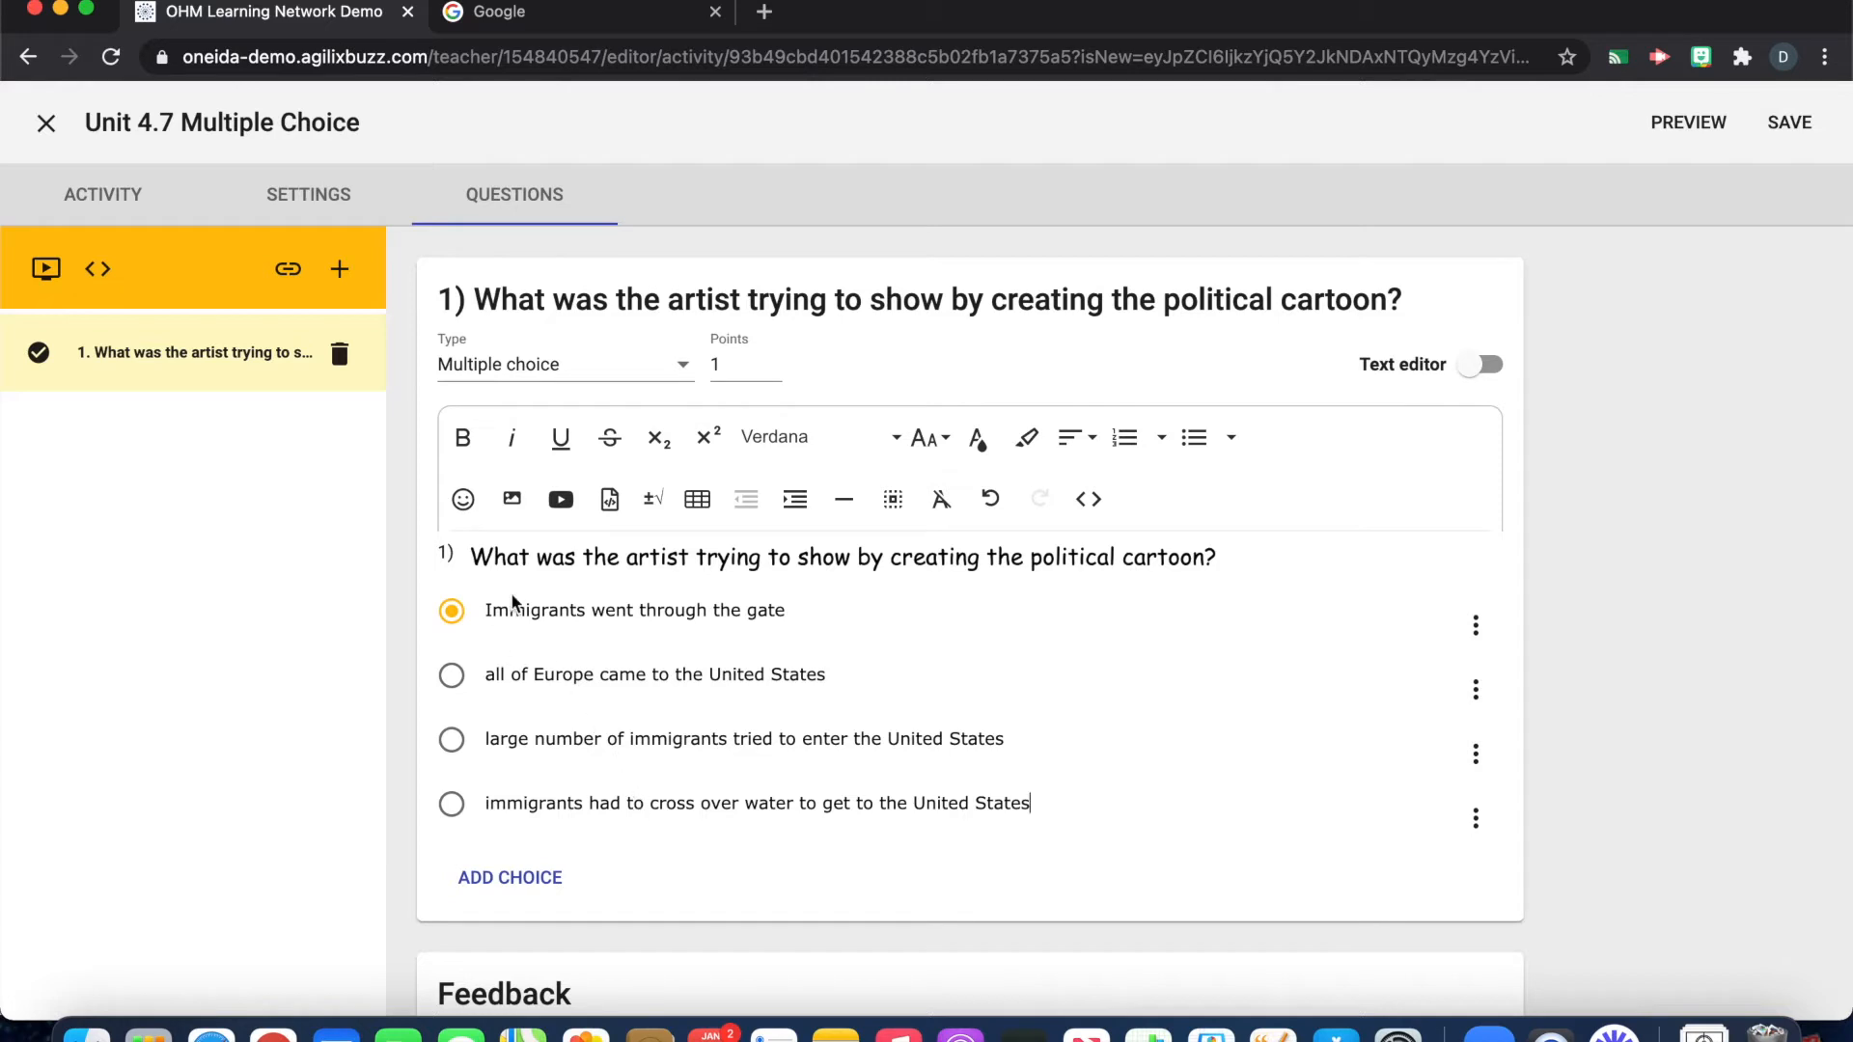
- Format the first answer choice in Comic Sans MS at font size 18
{"action": "left_click_drag", "start_coordinate": [487, 613], "coordinate": [789, 628]}
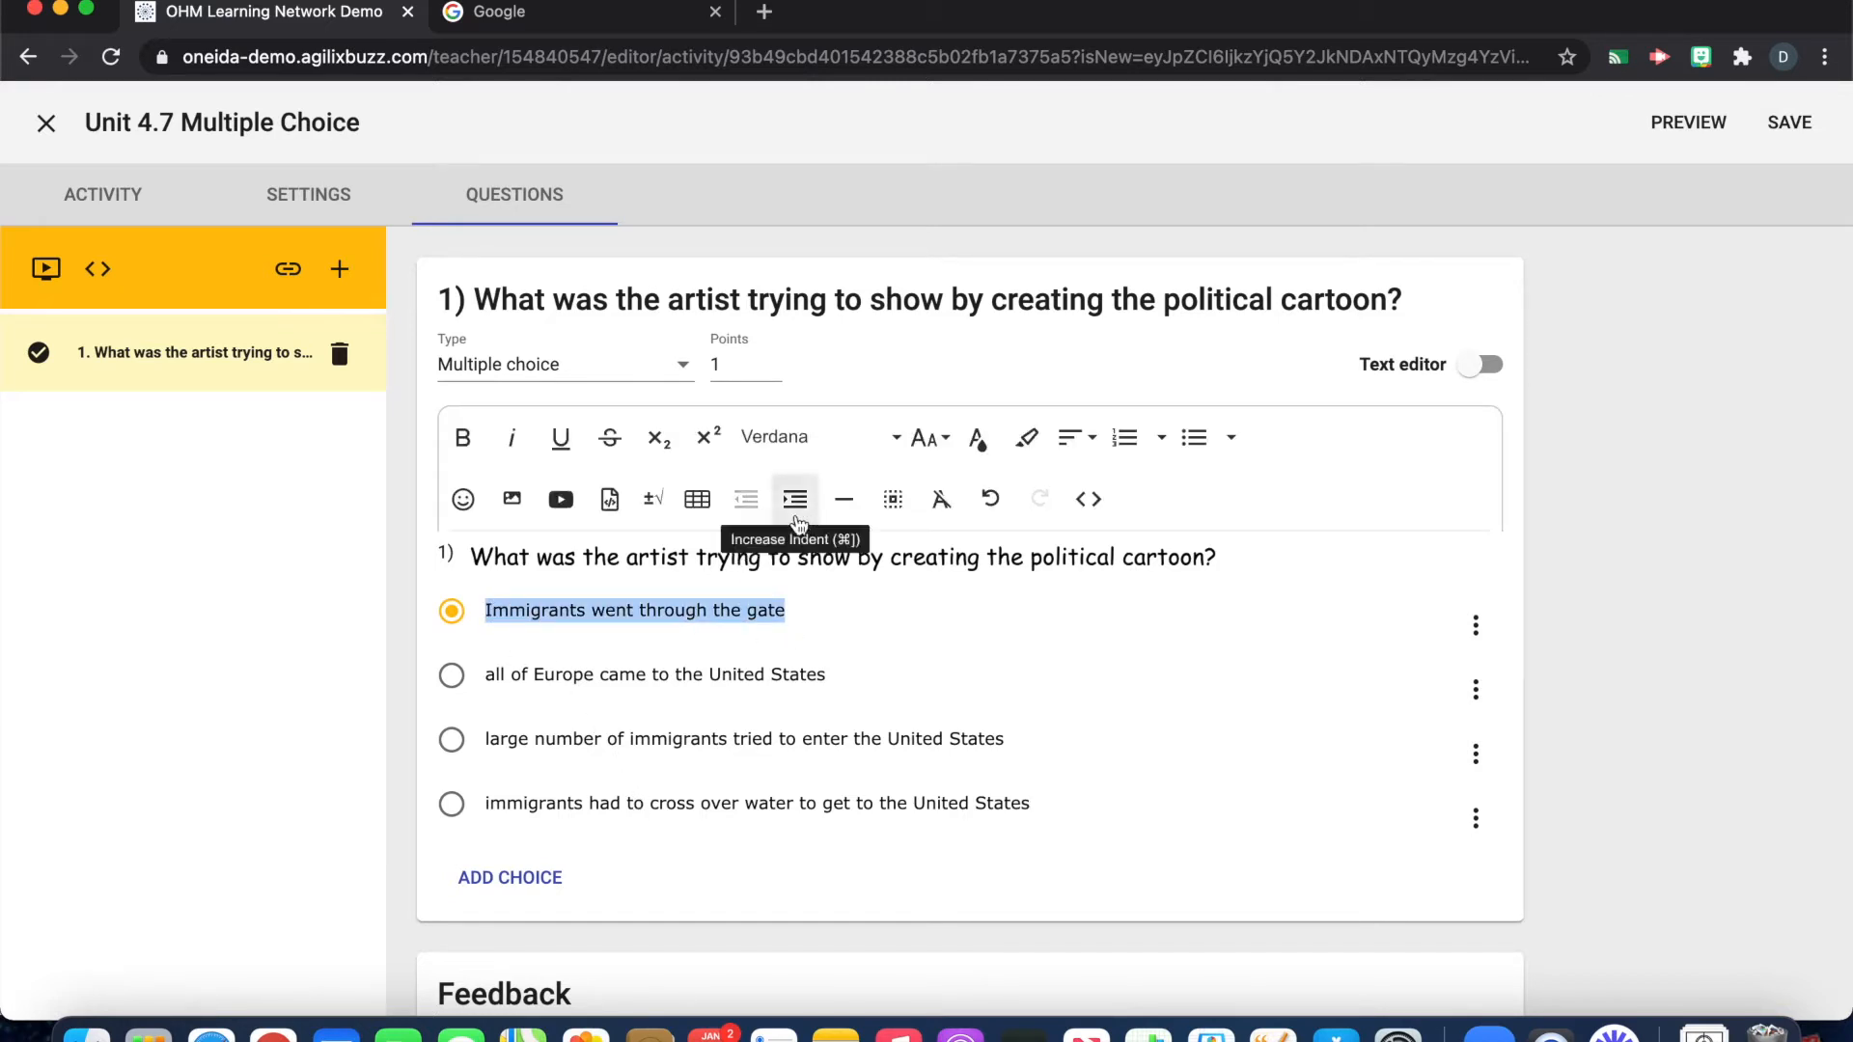
{"action": "left_click", "coordinate": [819, 449]}
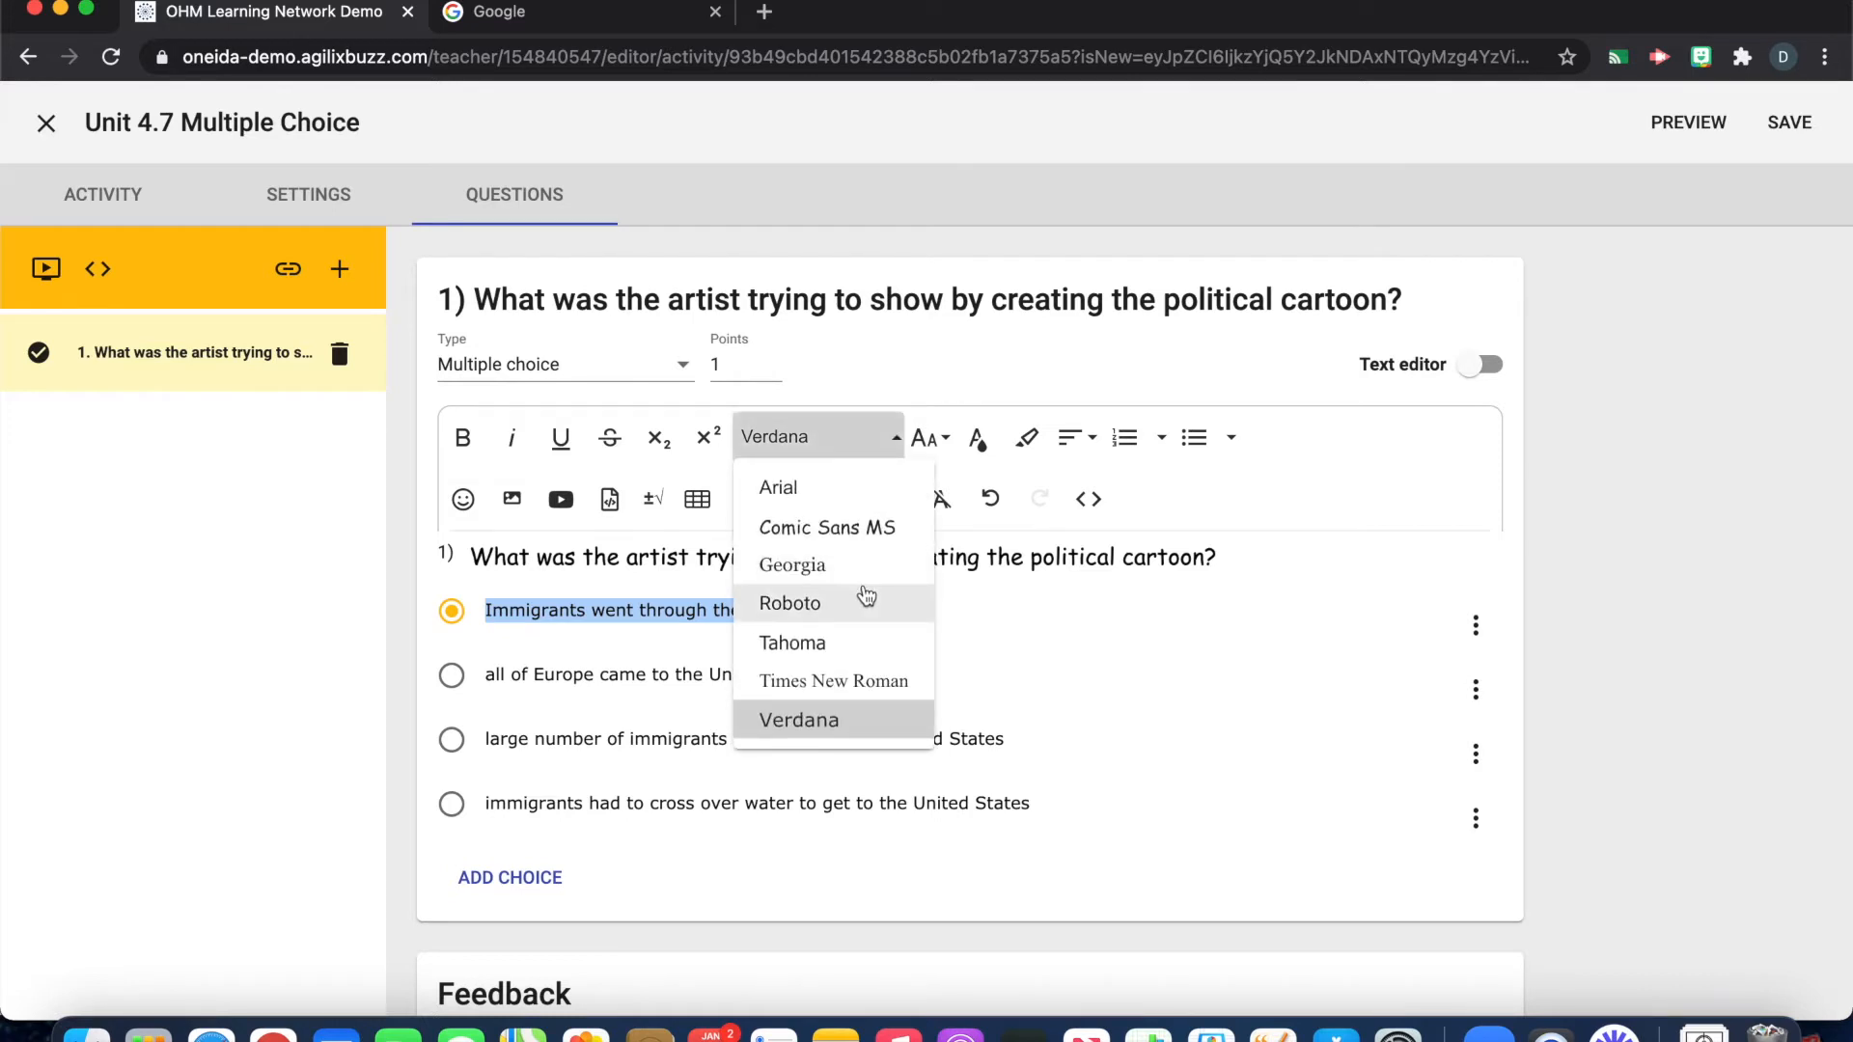
{"action": "left_click", "coordinate": [884, 529]}
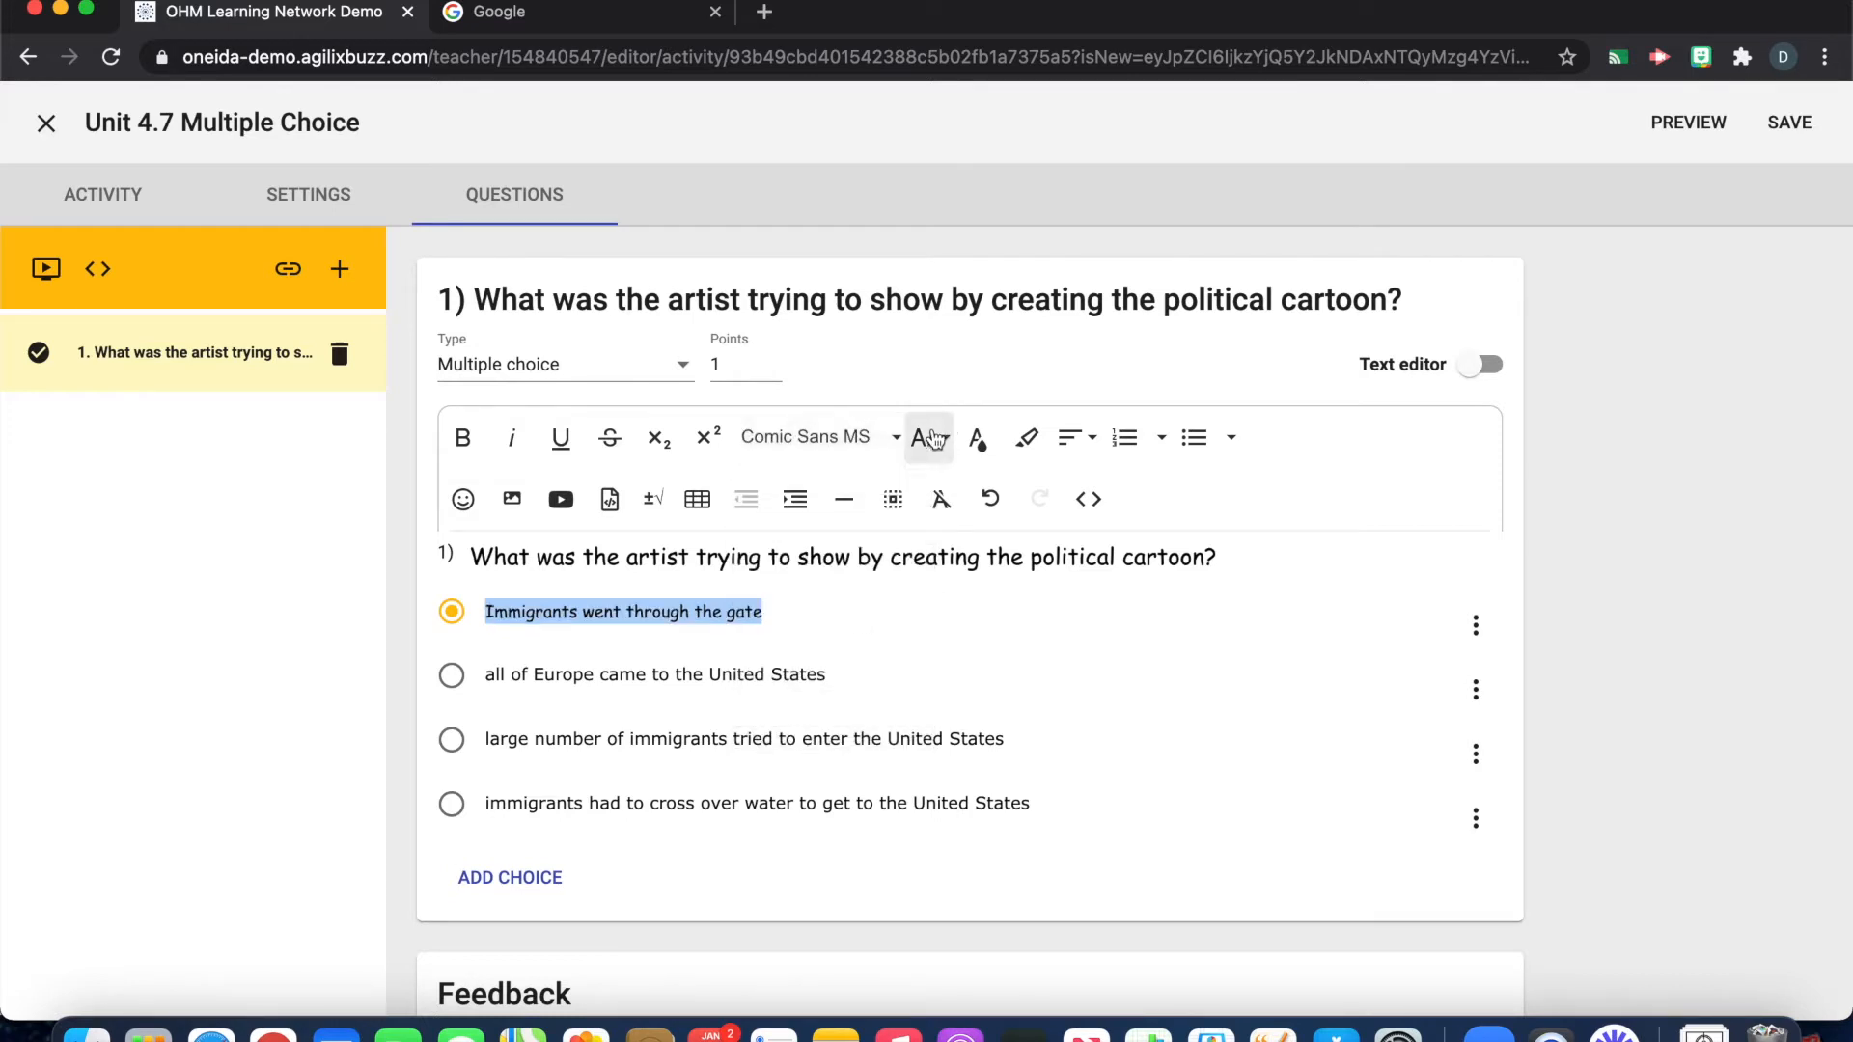
{"action": "left_click", "coordinate": [926, 442]}
{"action": "left_click", "coordinate": [941, 718]}
- Format the second answer choice in Comic Sans MS at font size 18
{"action": "left_click_drag", "start_coordinate": [828, 675], "coordinate": [482, 675]}
{"action": "left_click", "coordinate": [757, 437]}
{"action": "left_click", "coordinate": [868, 527]}
{"action": "left_click", "coordinate": [926, 440]}
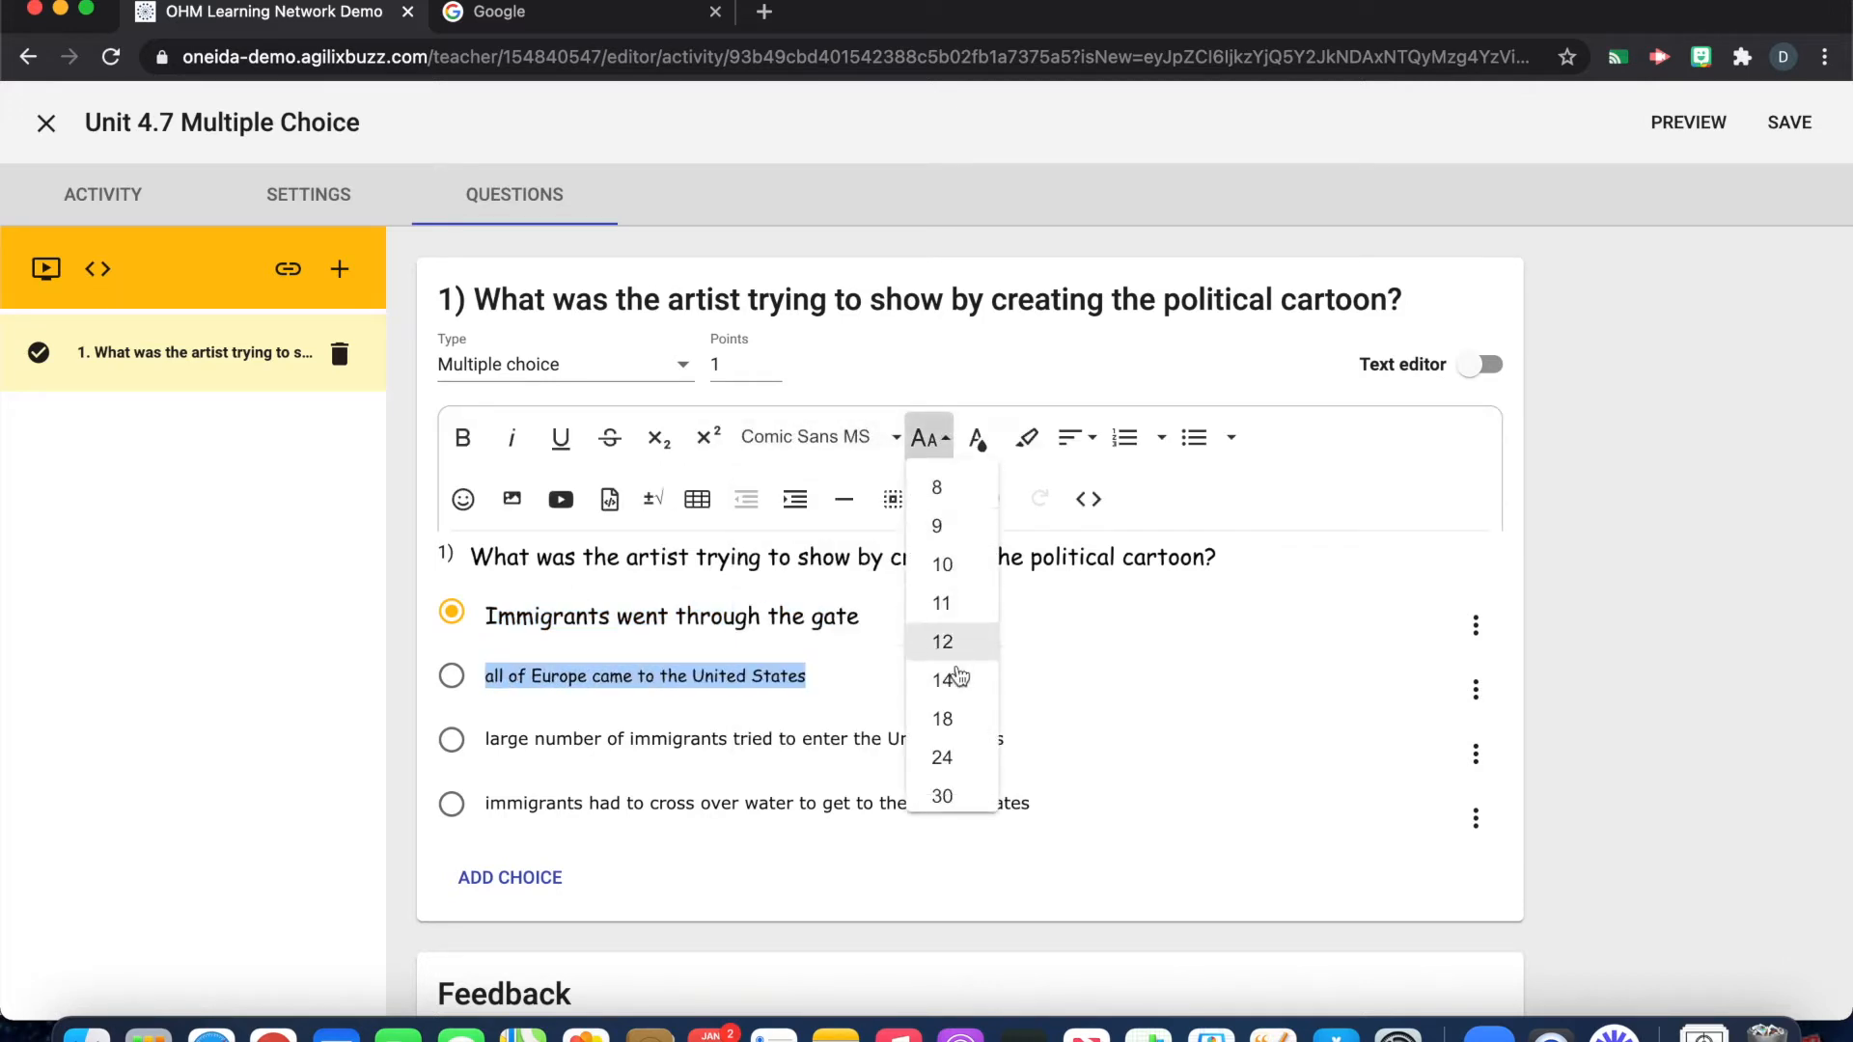
{"action": "left_click", "coordinate": [942, 719]}
- Format the third answer choice in Comic Sans MS at font size 18
{"action": "left_click_drag", "start_coordinate": [1009, 739], "coordinate": [481, 741]}
{"action": "scroll", "coordinate": [809, 502], "scroll_direction": "up", "scroll_amount": 1}
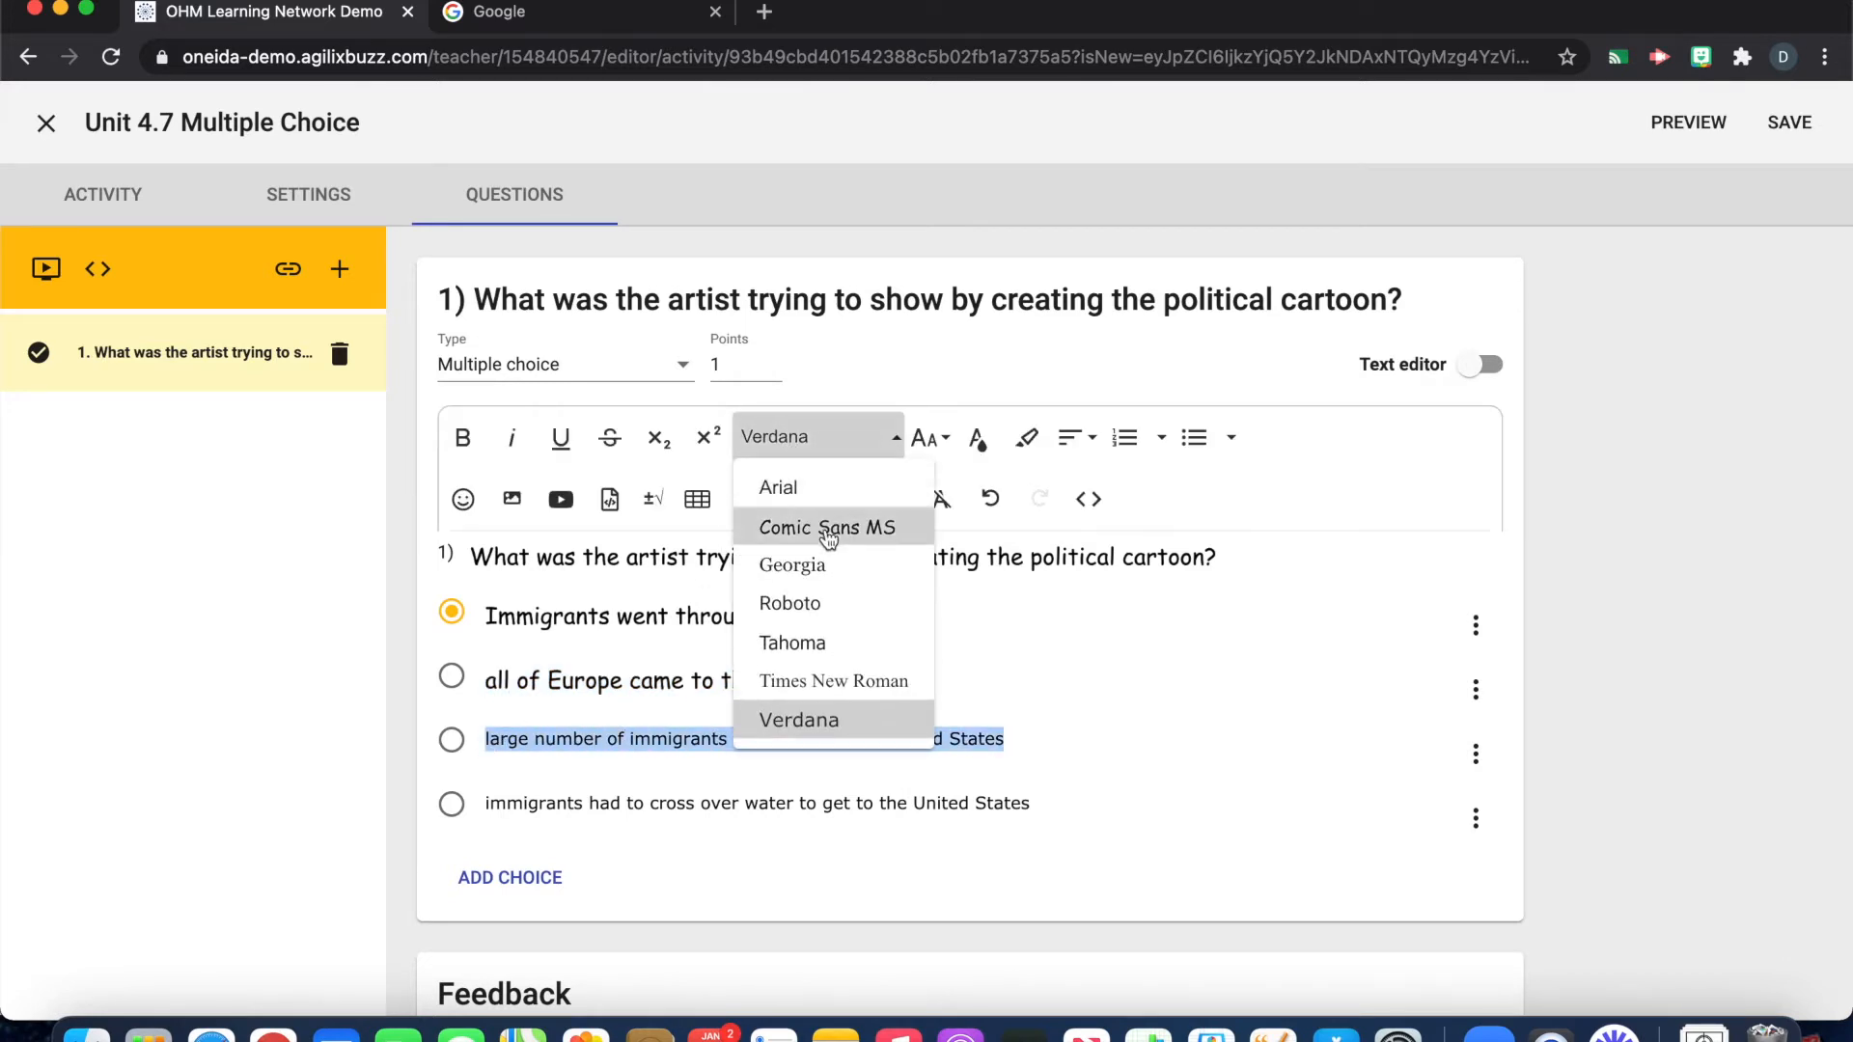
{"action": "left_click", "coordinate": [836, 527]}
{"action": "left_click", "coordinate": [929, 440]}
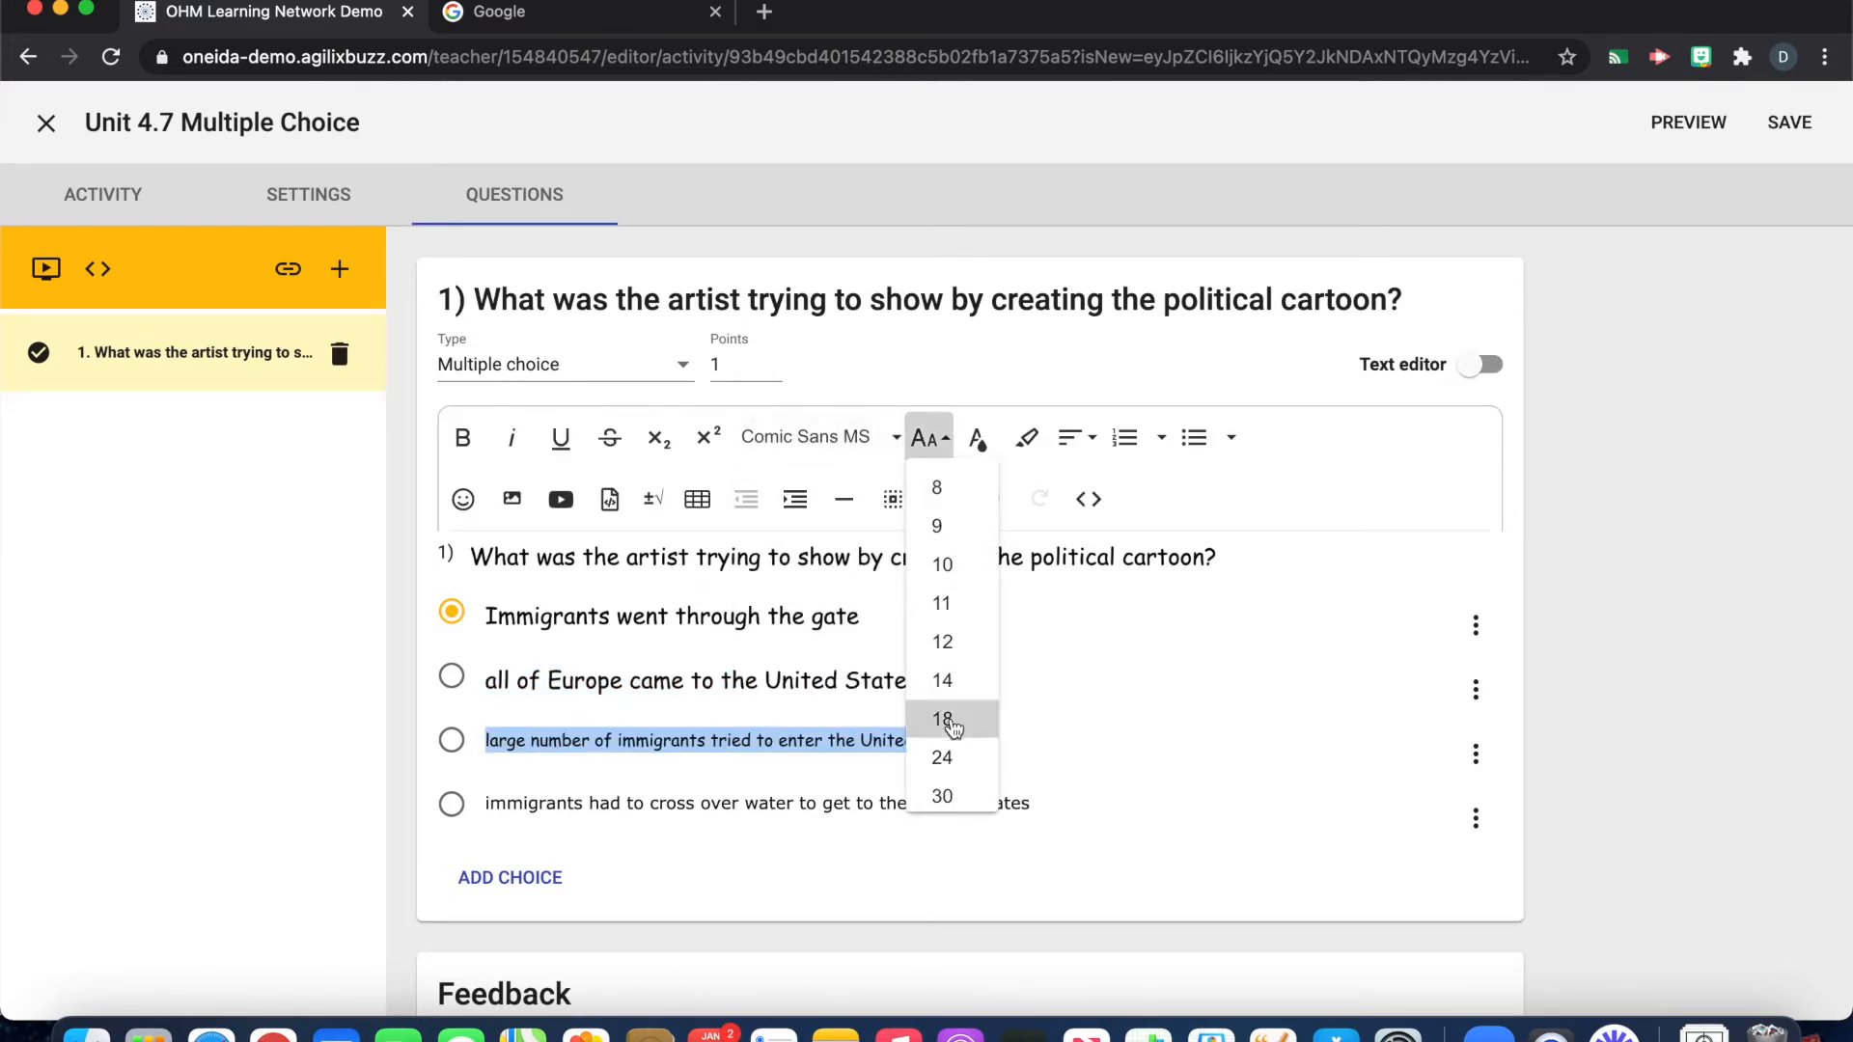
{"action": "left_click", "coordinate": [943, 716]}
- Format the fourth answer choice in Comic Sans MS at font size 18
{"action": "left_click_drag", "start_coordinate": [1044, 809], "coordinate": [479, 804]}
{"action": "left_click", "coordinate": [784, 444]}
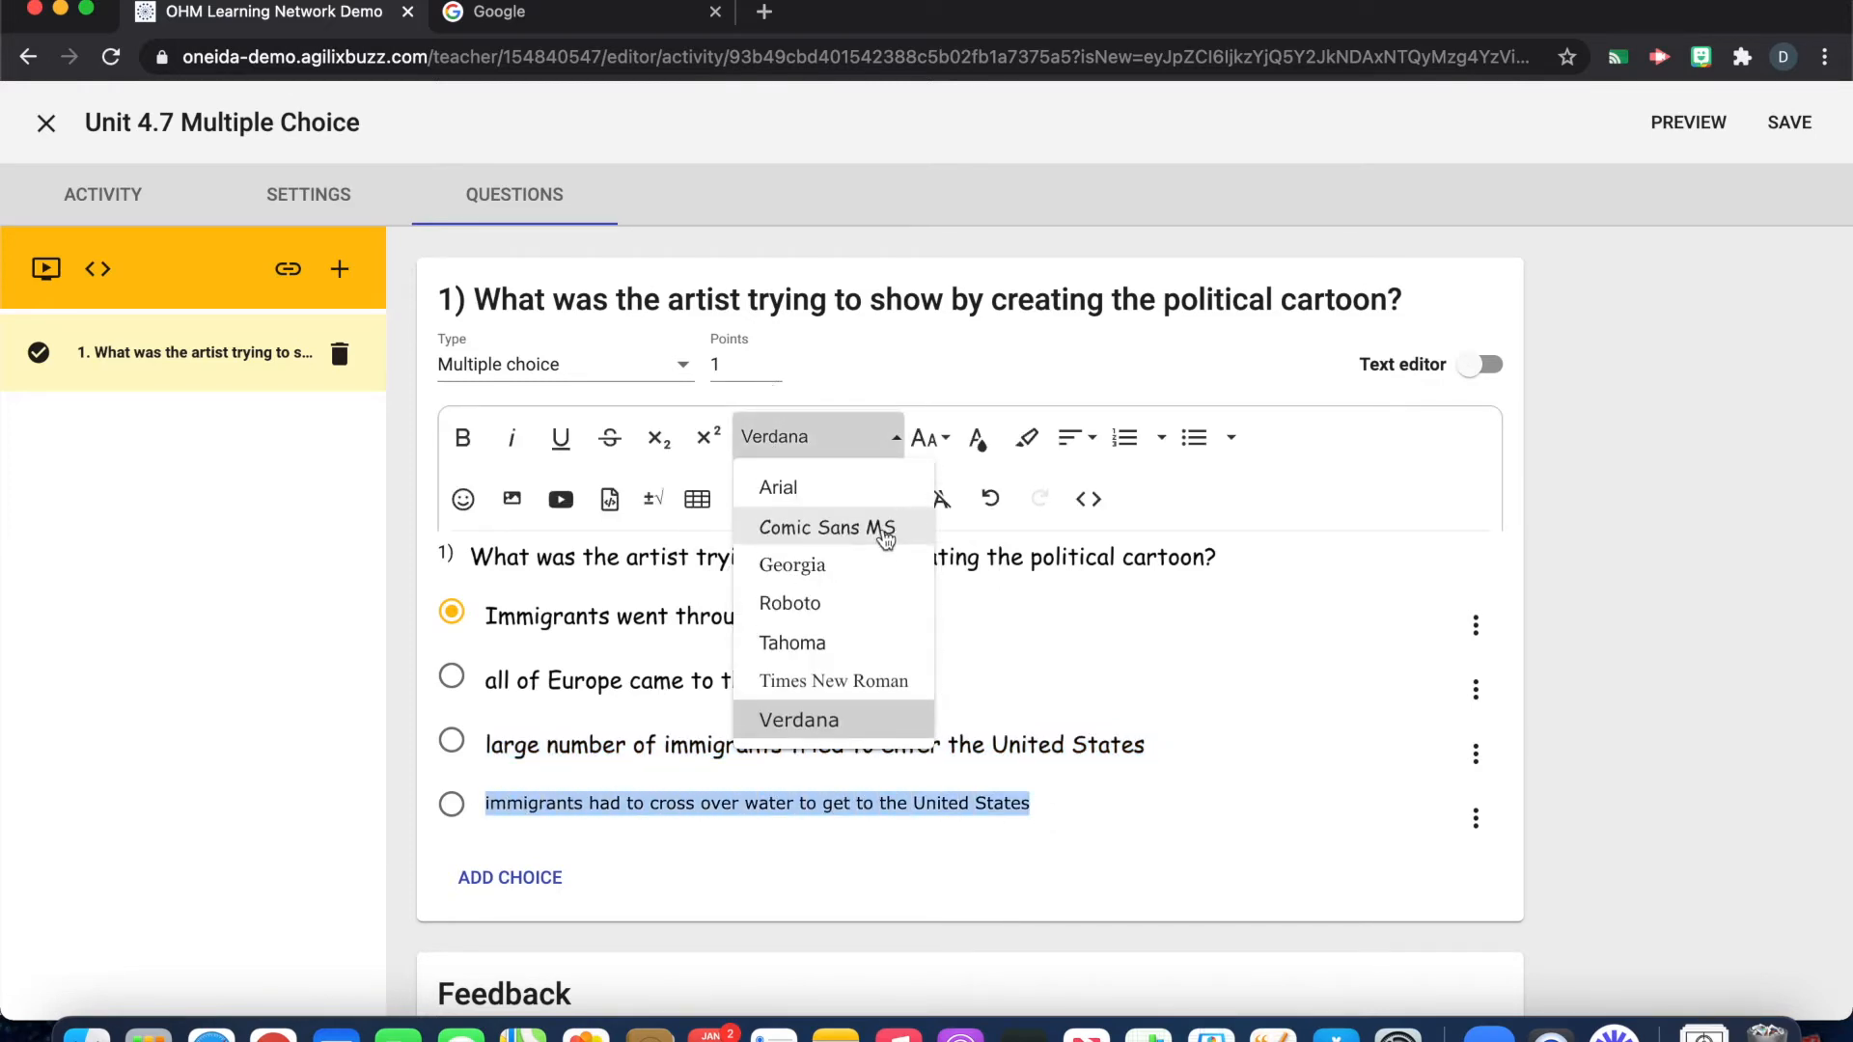
{"action": "left_click", "coordinate": [878, 527]}
{"action": "left_click", "coordinate": [928, 439]}
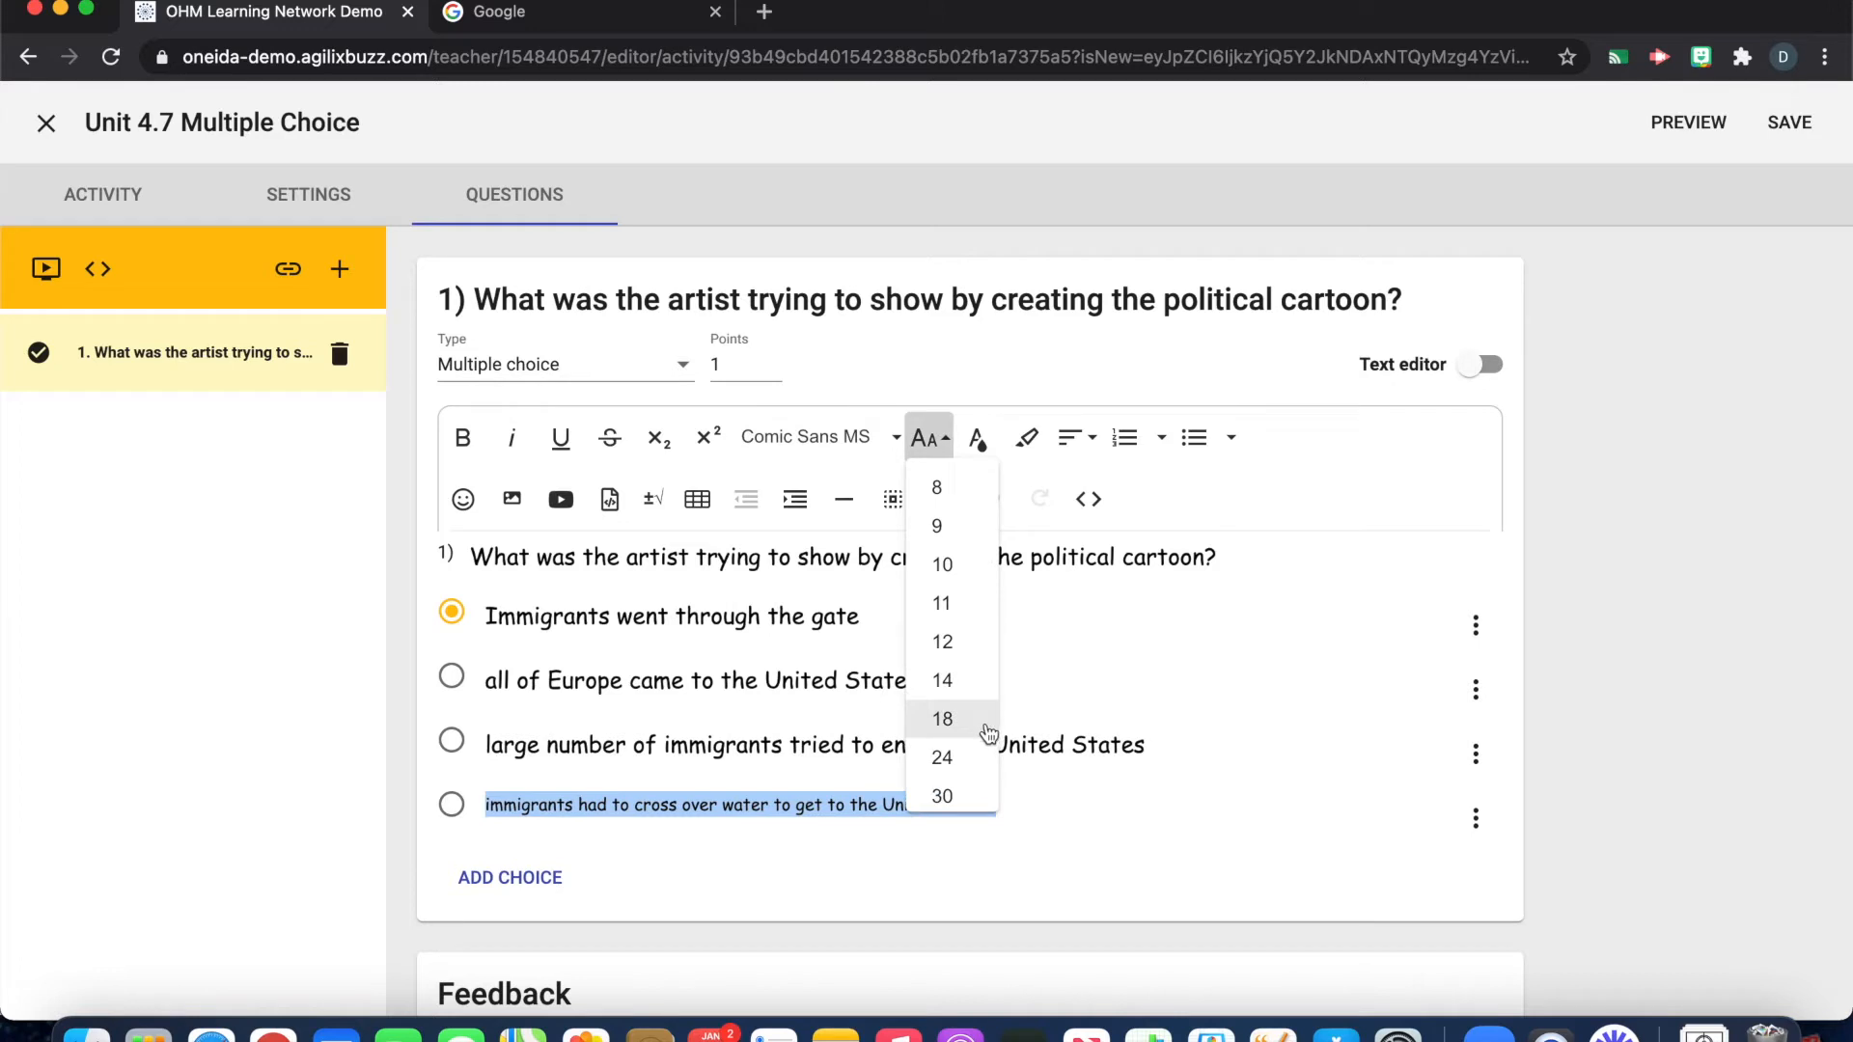
{"action": "left_click", "coordinate": [981, 722]}
{"action": "left_click", "coordinate": [1141, 712]}
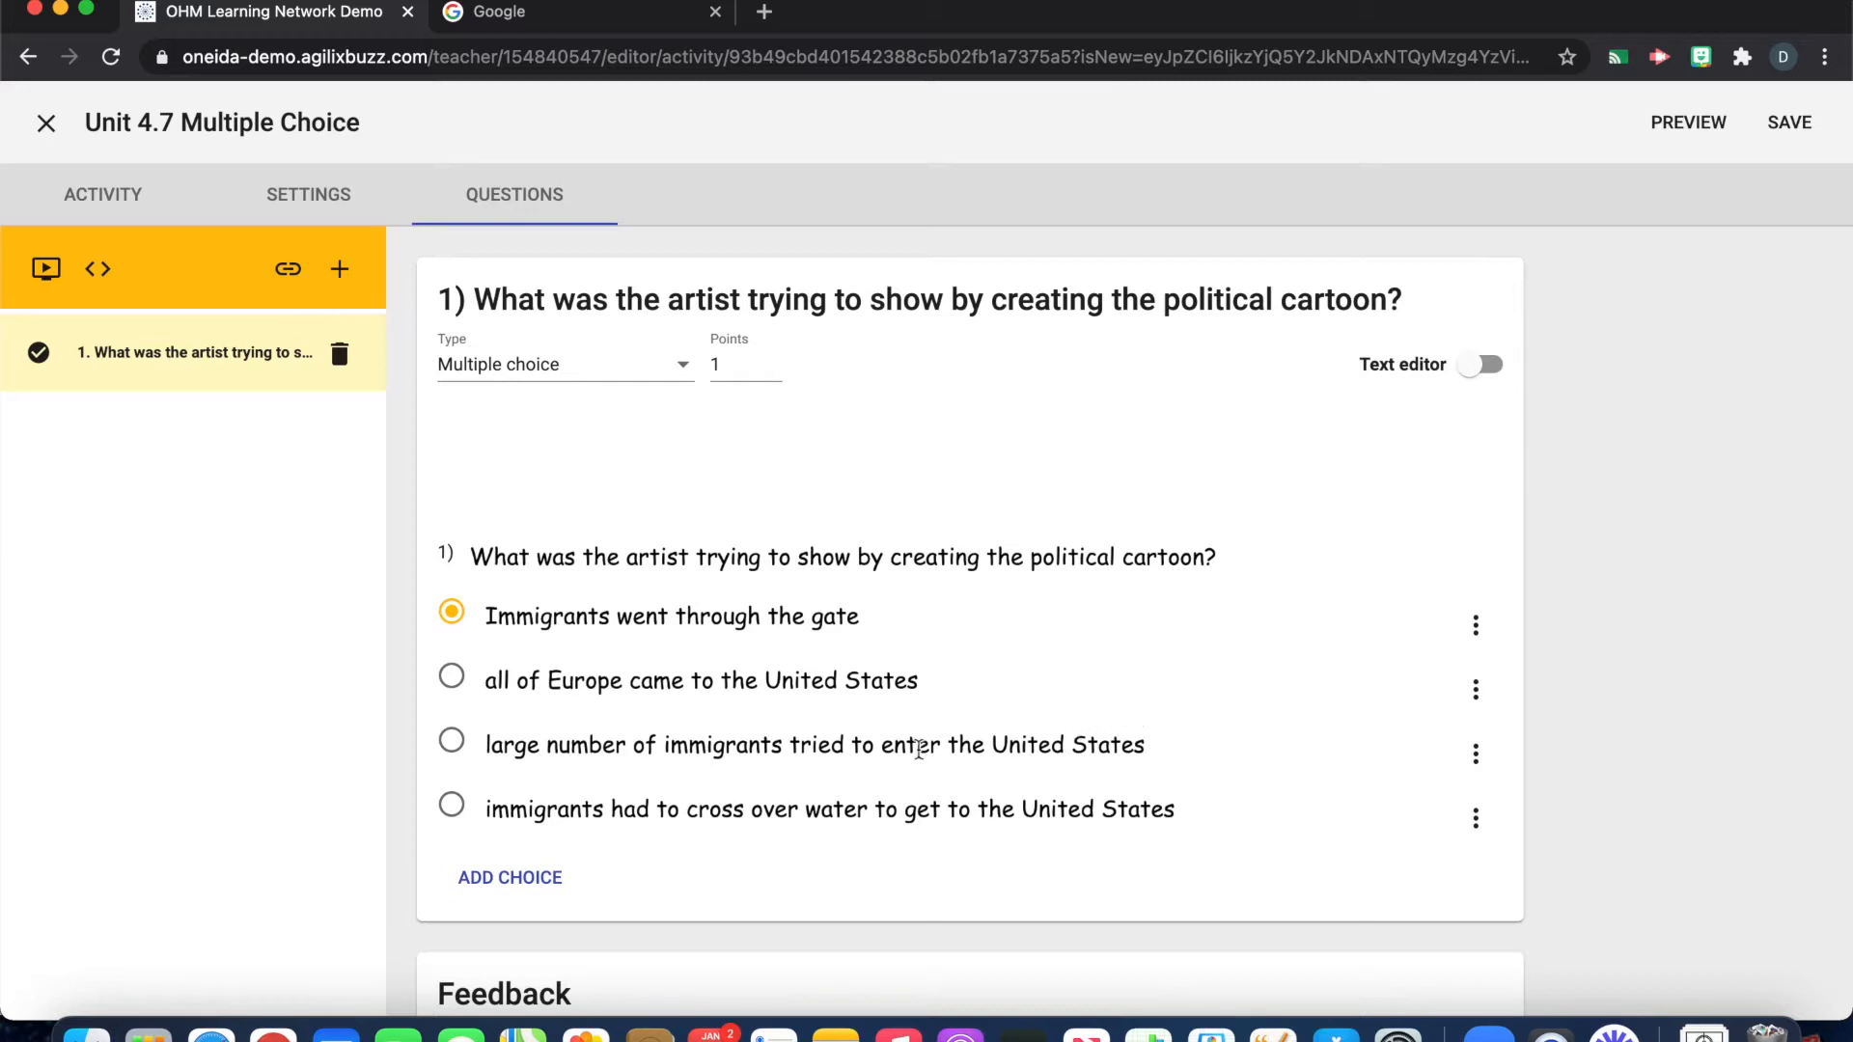
- Mark "large number of immigrants tried to enter the United States" as the correct answer and add a second question
{"action": "left_click", "coordinate": [452, 743]}
{"action": "left_click", "coordinate": [340, 270]}
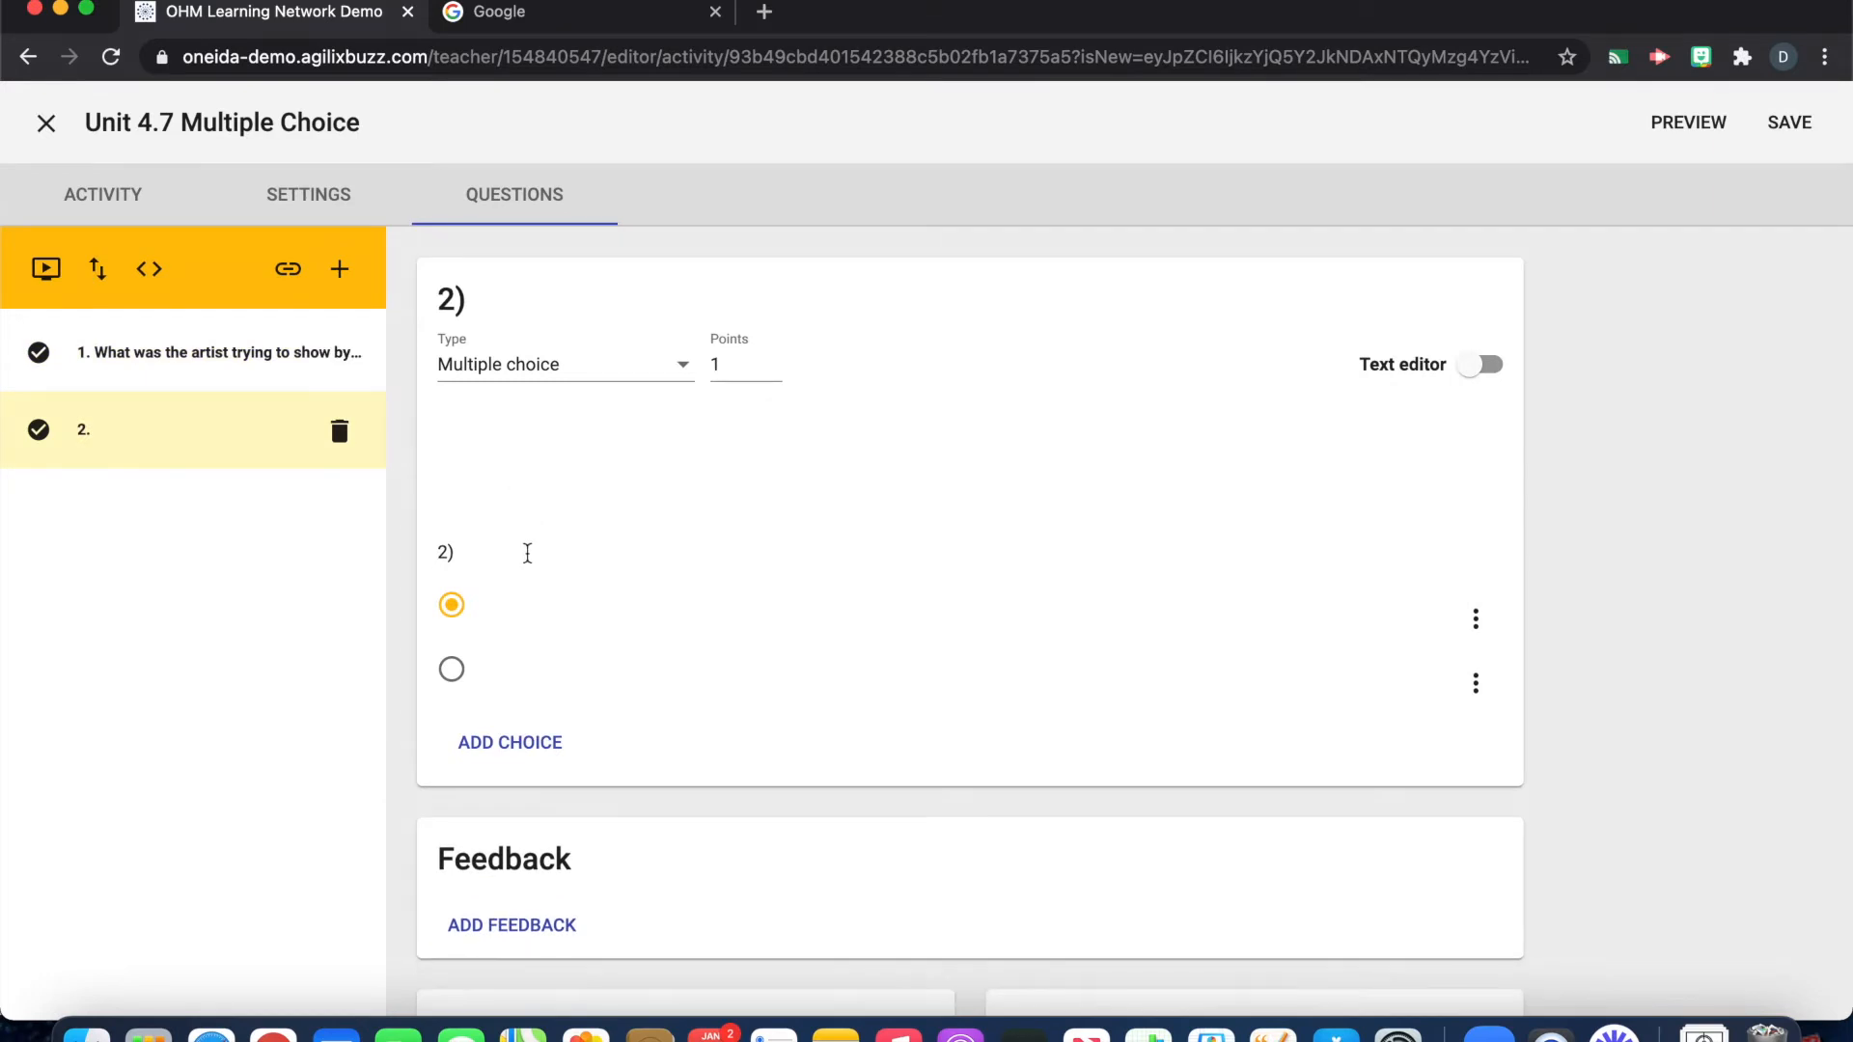
- Enter the second question's text: "Based on the article, which of the following is a pull factor for immigrants to come to the United States?"
{"action": "left_click", "coordinate": [525, 550]}
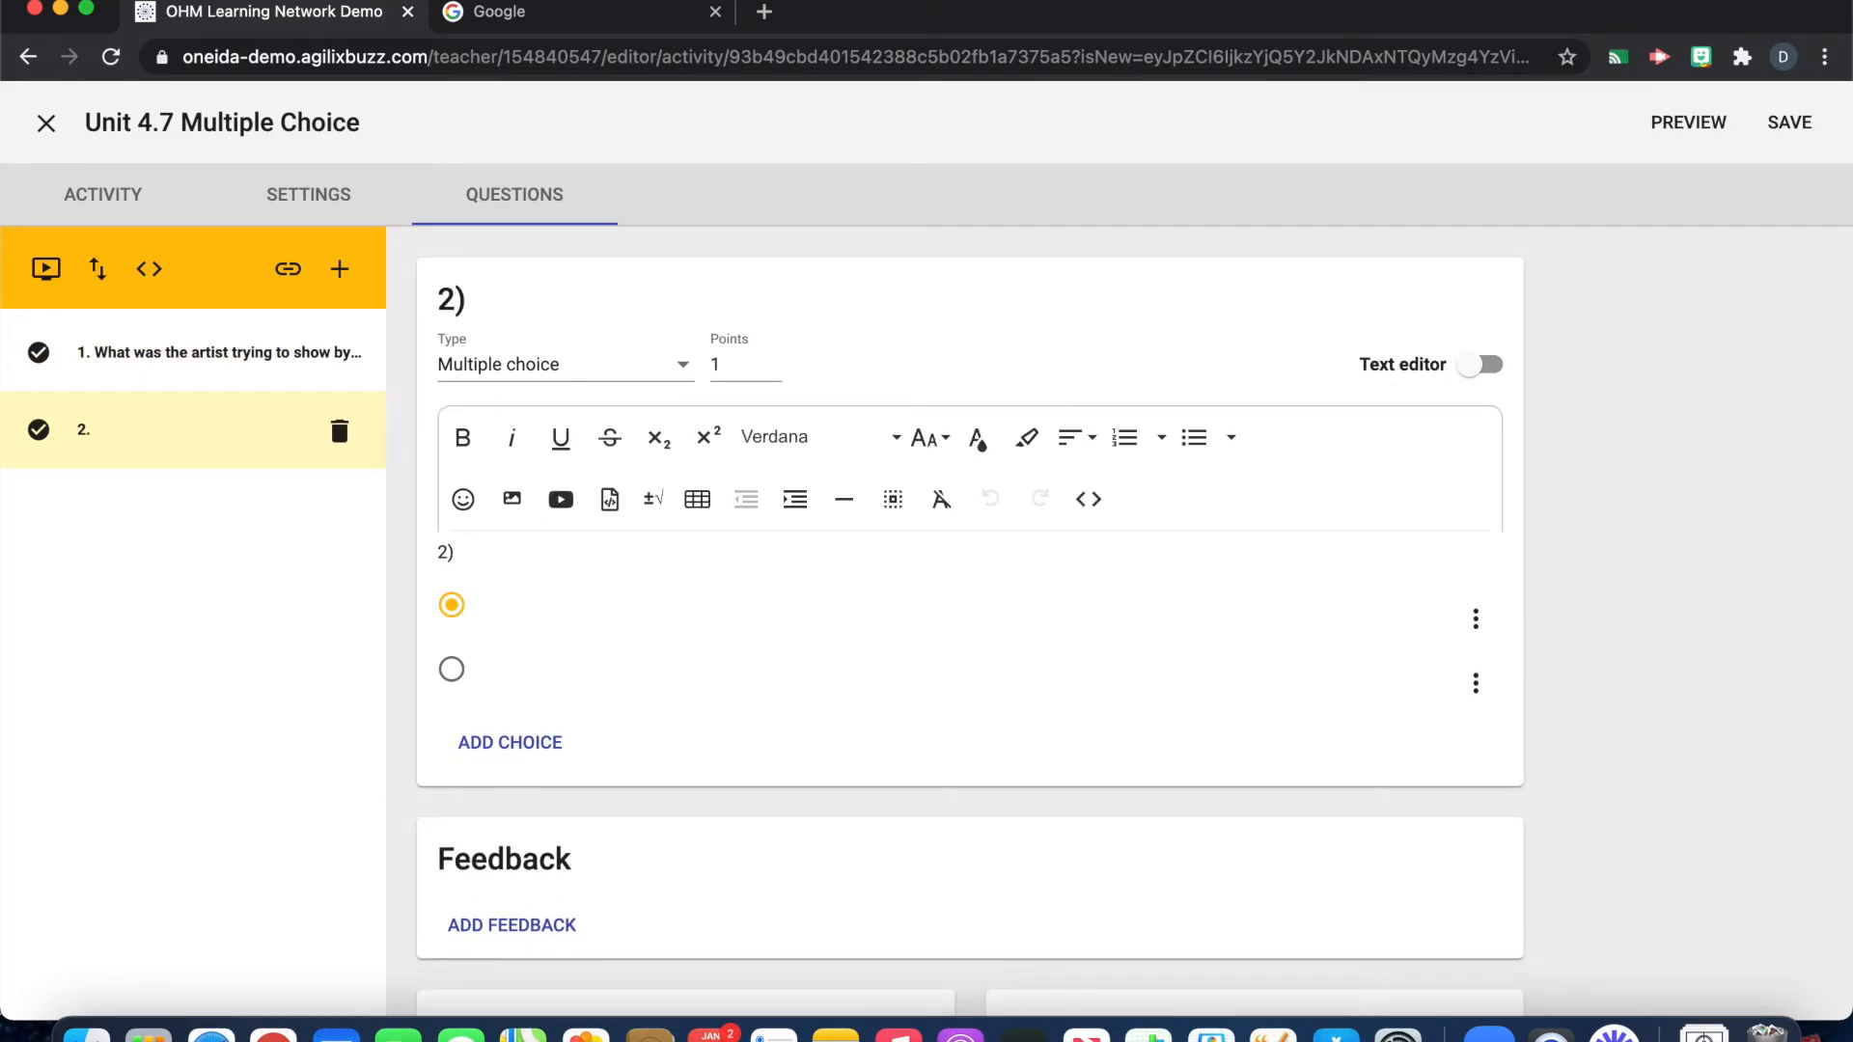
{"action": "left_click", "coordinate": [691, 596]}
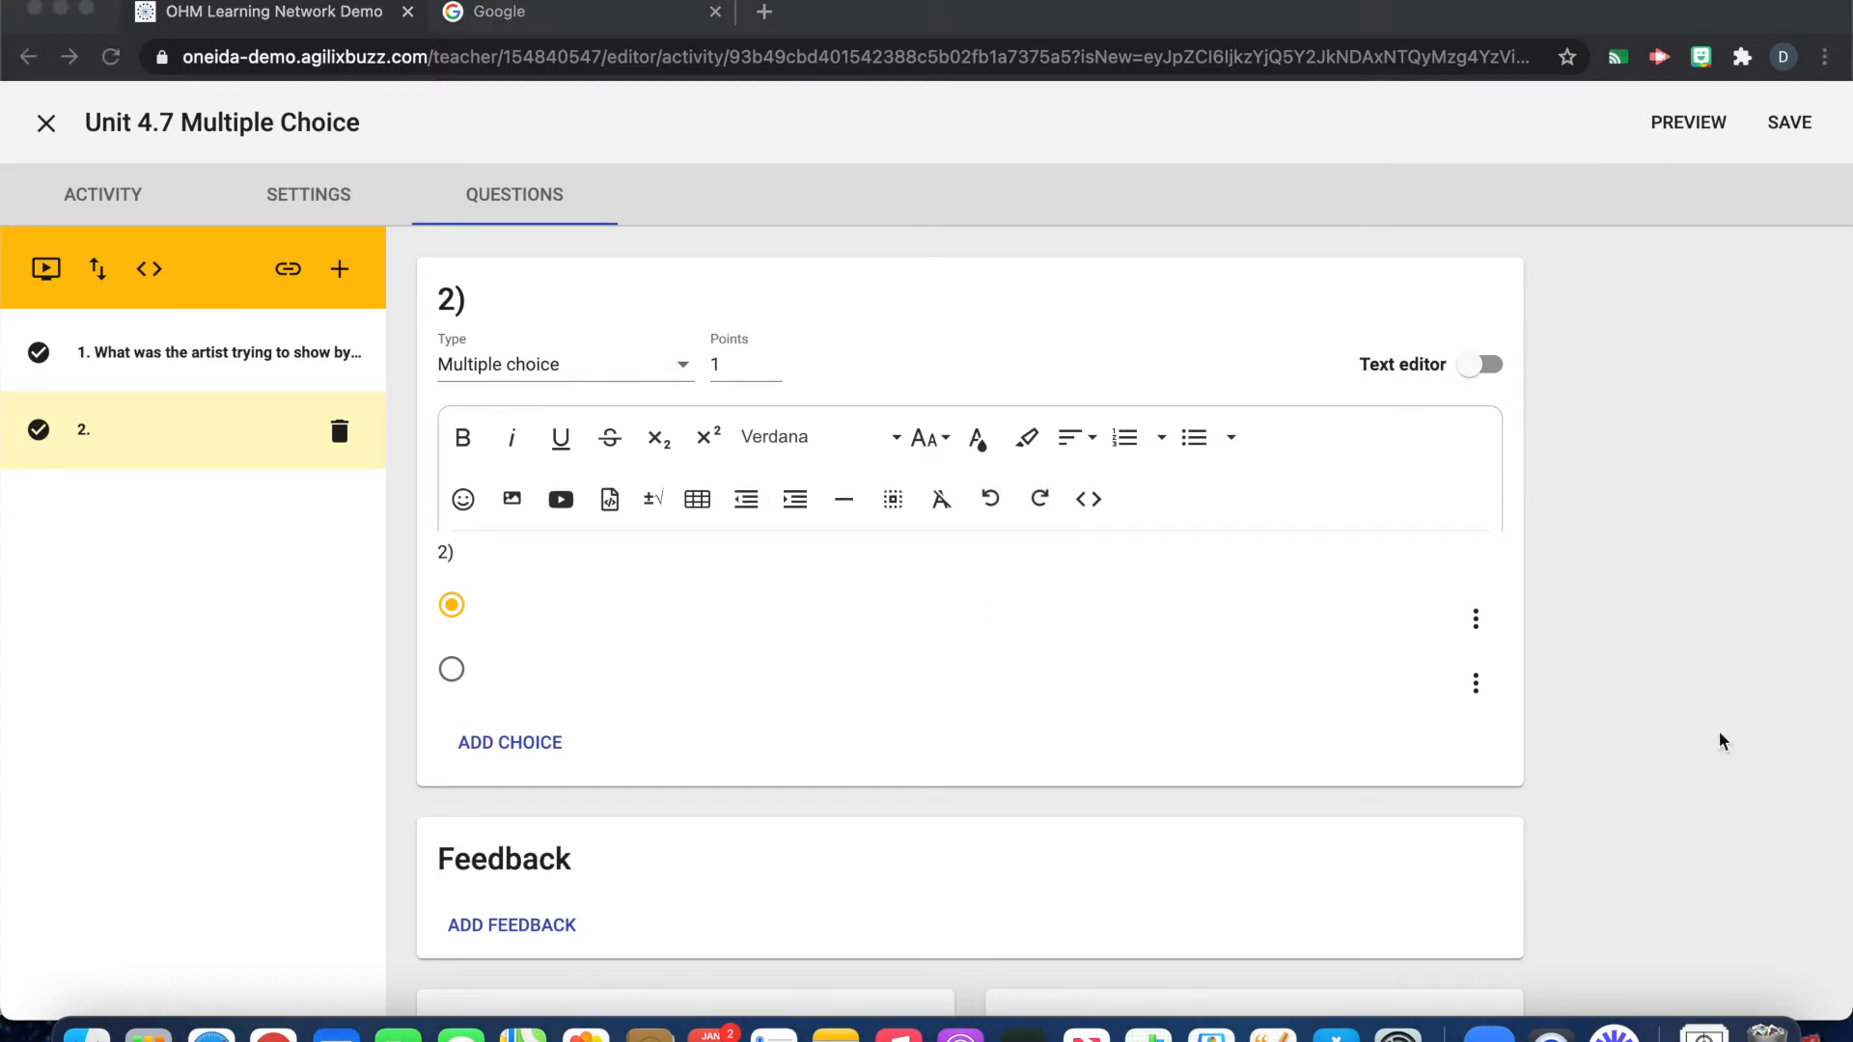
{"action": "left_click", "coordinate": [634, 543]}
{"action": "type", "text": "Based on the article, which of the following is a pull factor for immigrants to co"}
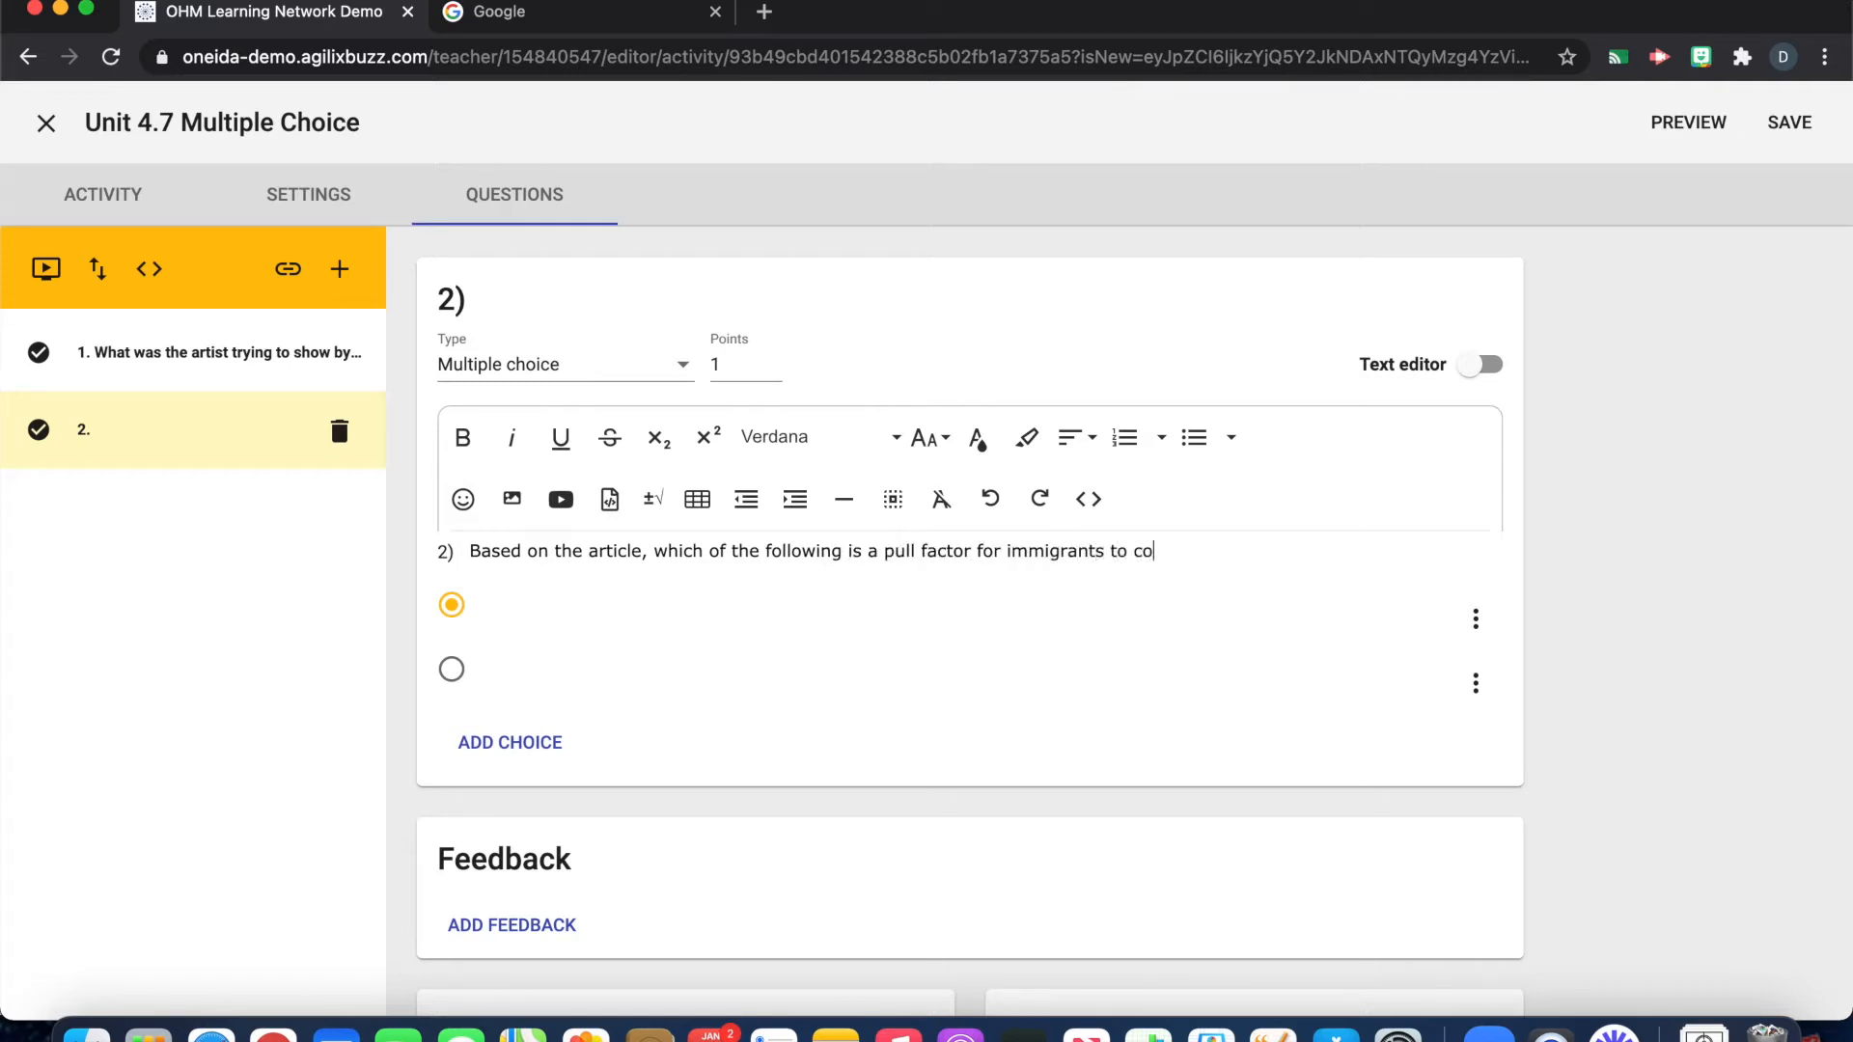
{"action": "type", "text": "me to the United States?"}
- Fill in the second question's two answer choices: "less work" and "higher wages"
{"action": "left_click", "coordinate": [593, 591]}
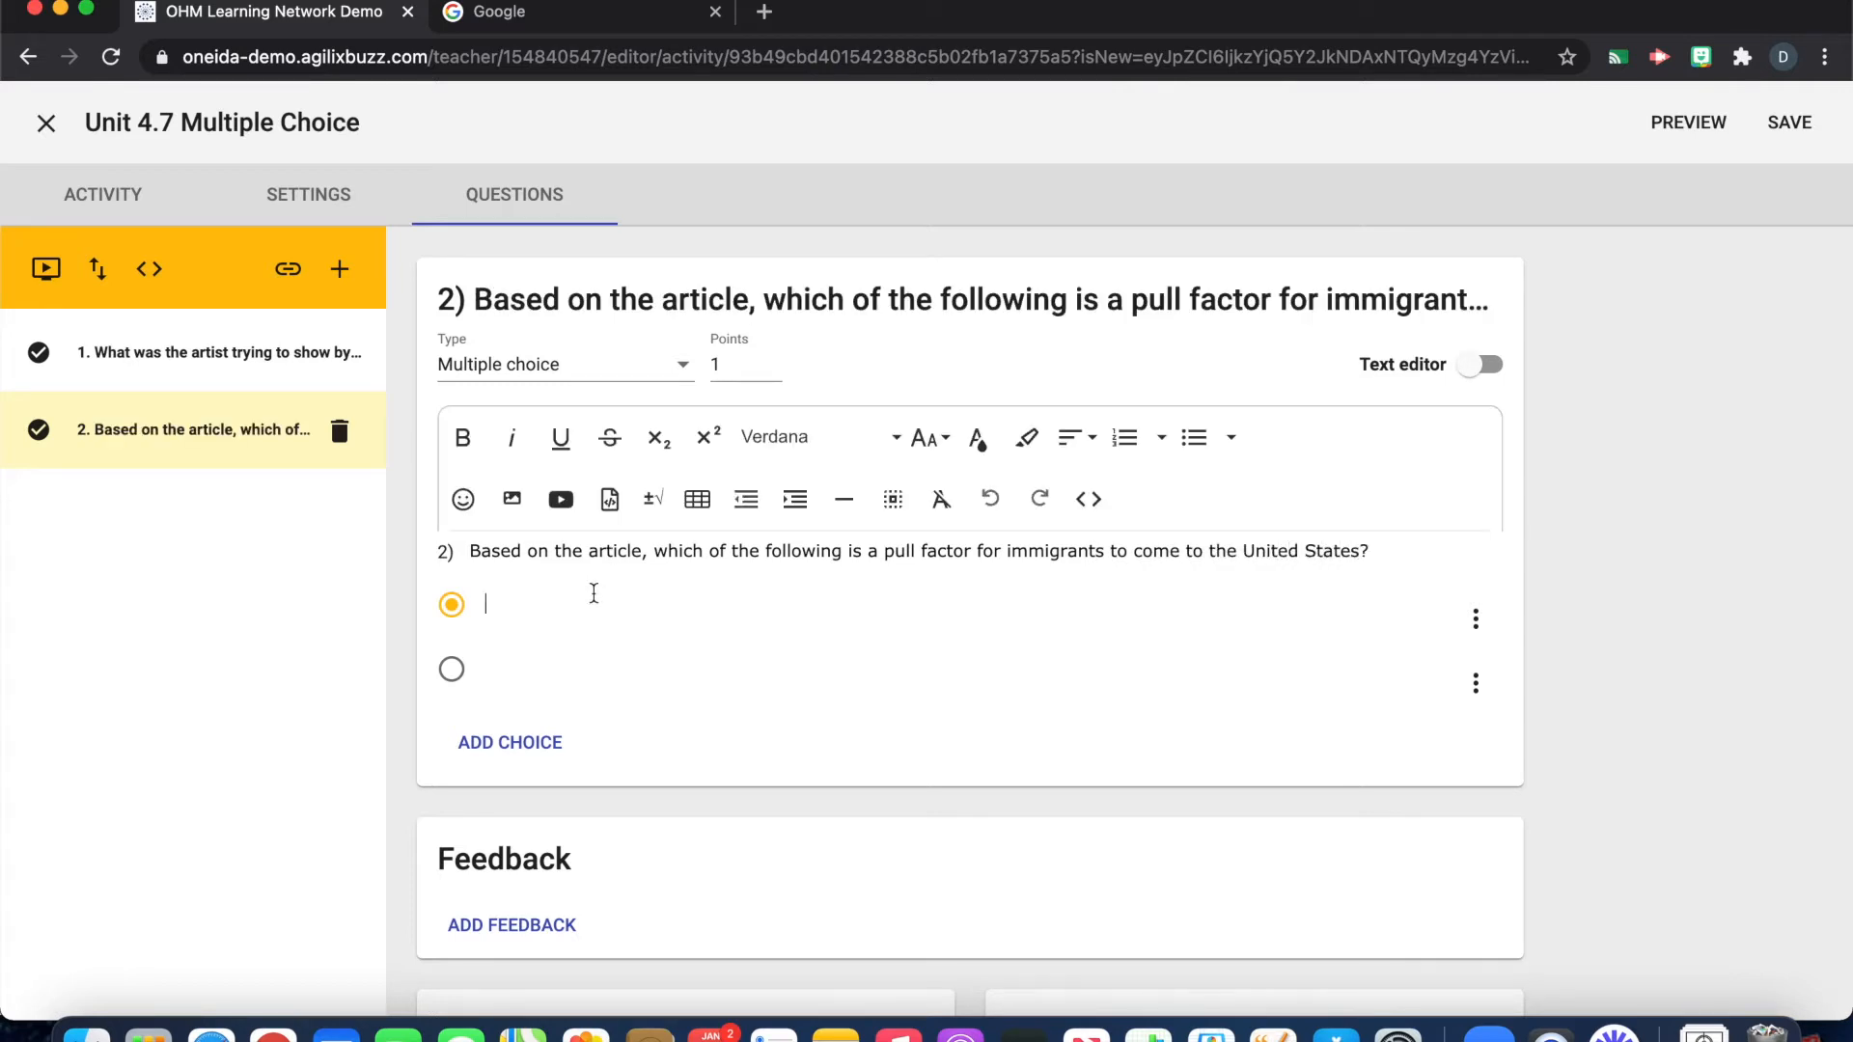
{"action": "type", "text": "less work"}
{"action": "left_click", "coordinate": [600, 653]}
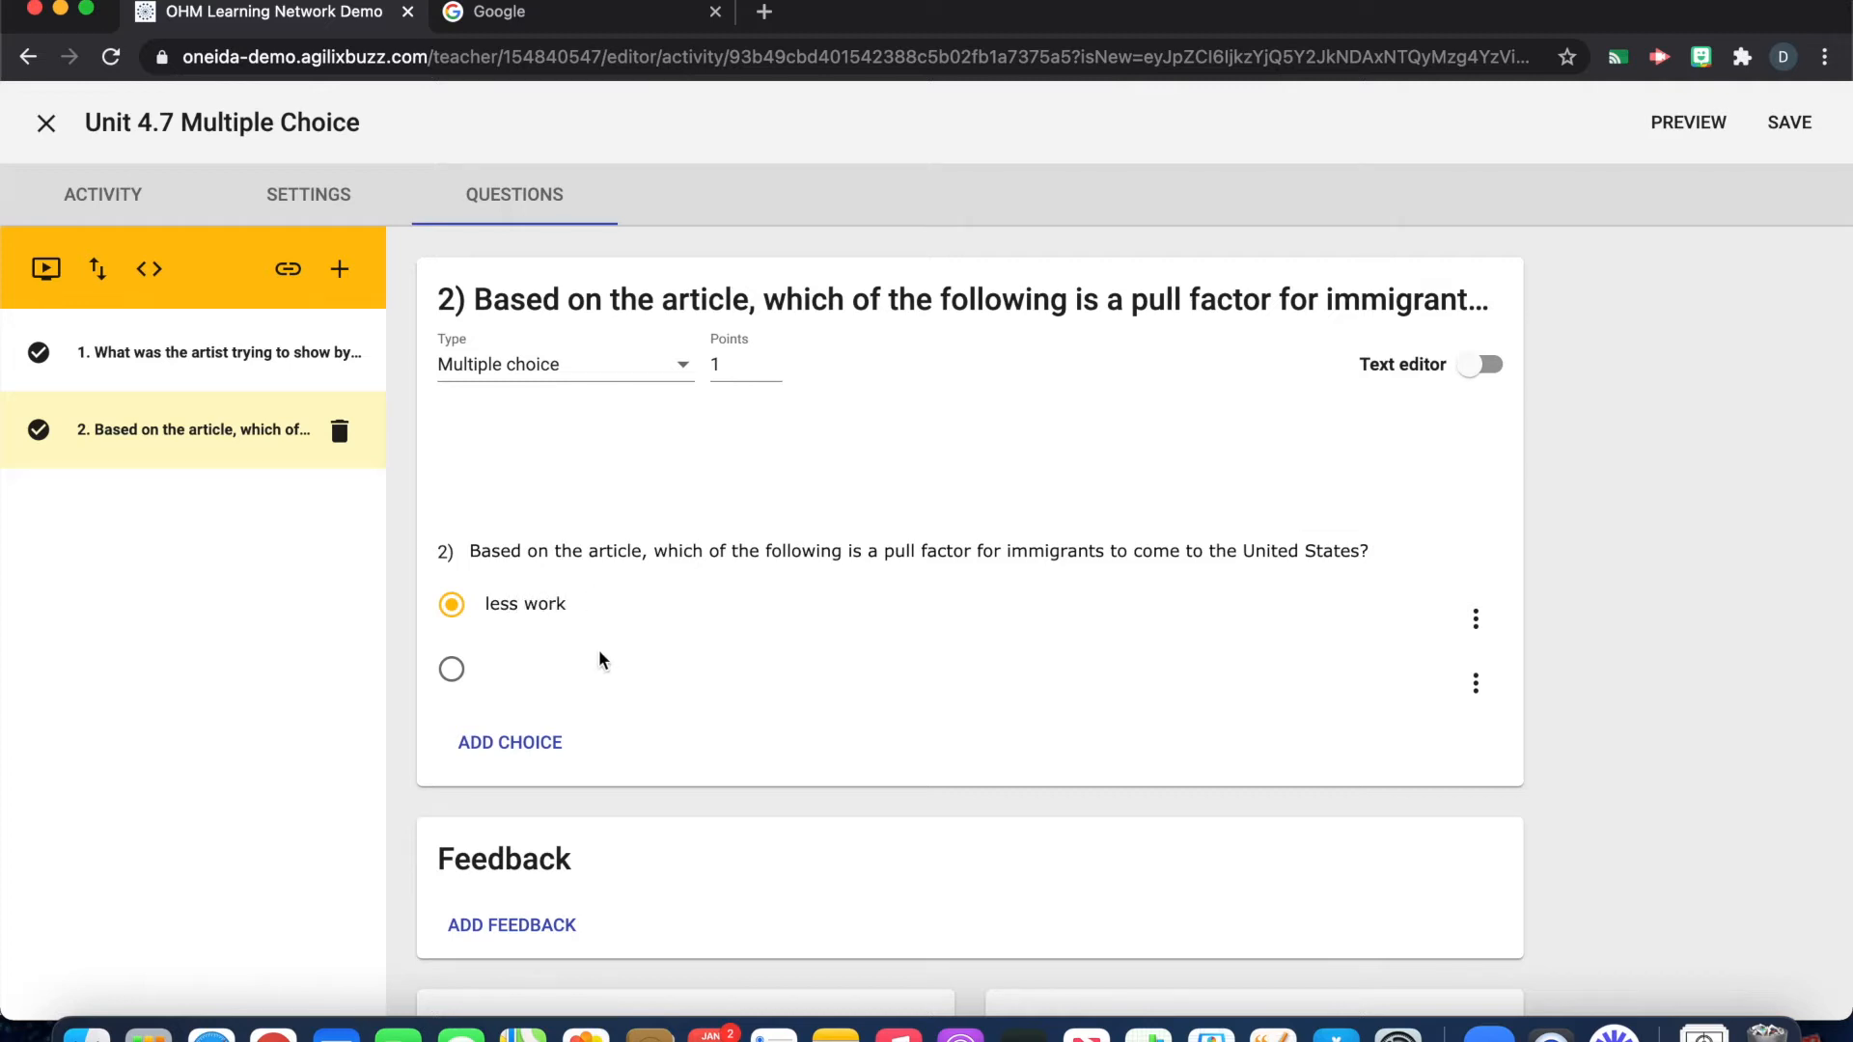
{"action": "left_click", "coordinate": [593, 657]}
{"action": "type", "text": "h"}
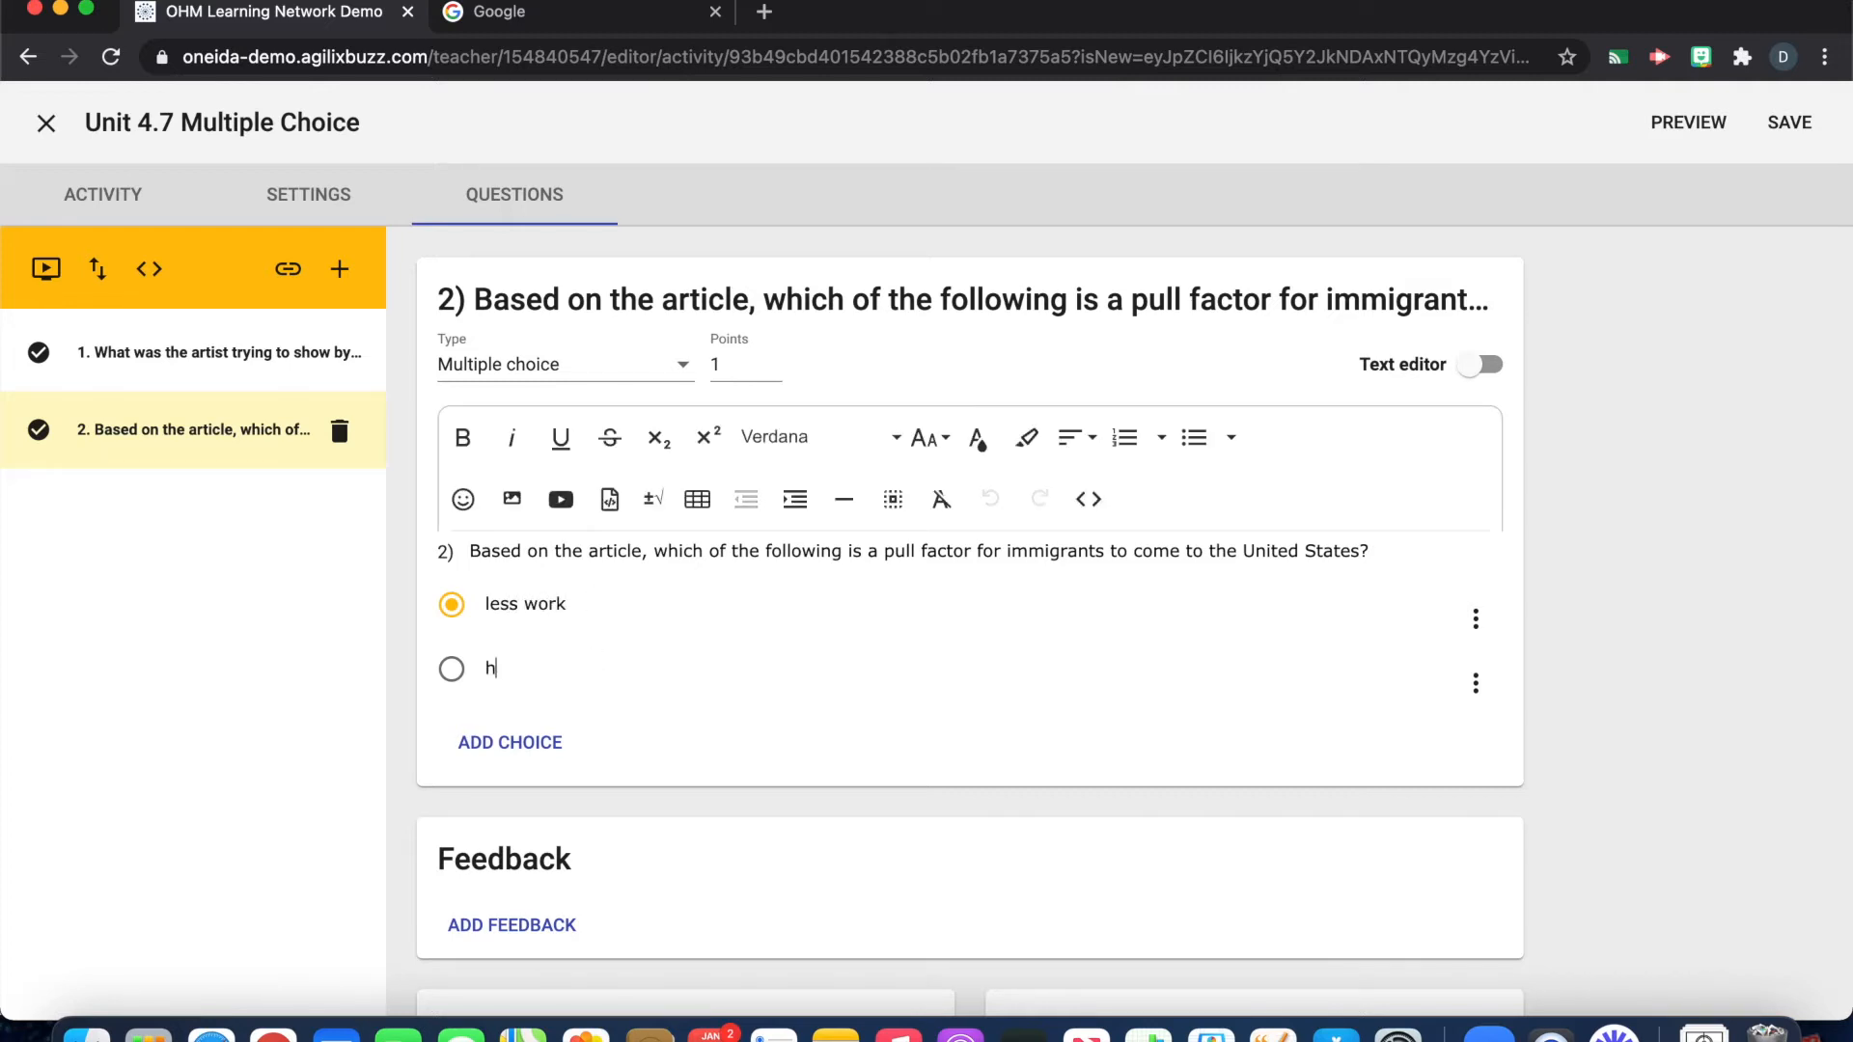
{"action": "type", "text": "igher wages"}
- Format the second question's text in Comic Sans MS at font size 18
{"action": "left_click_drag", "start_coordinate": [1382, 551], "coordinate": [469, 550]}
{"action": "left_click", "coordinate": [818, 440]}
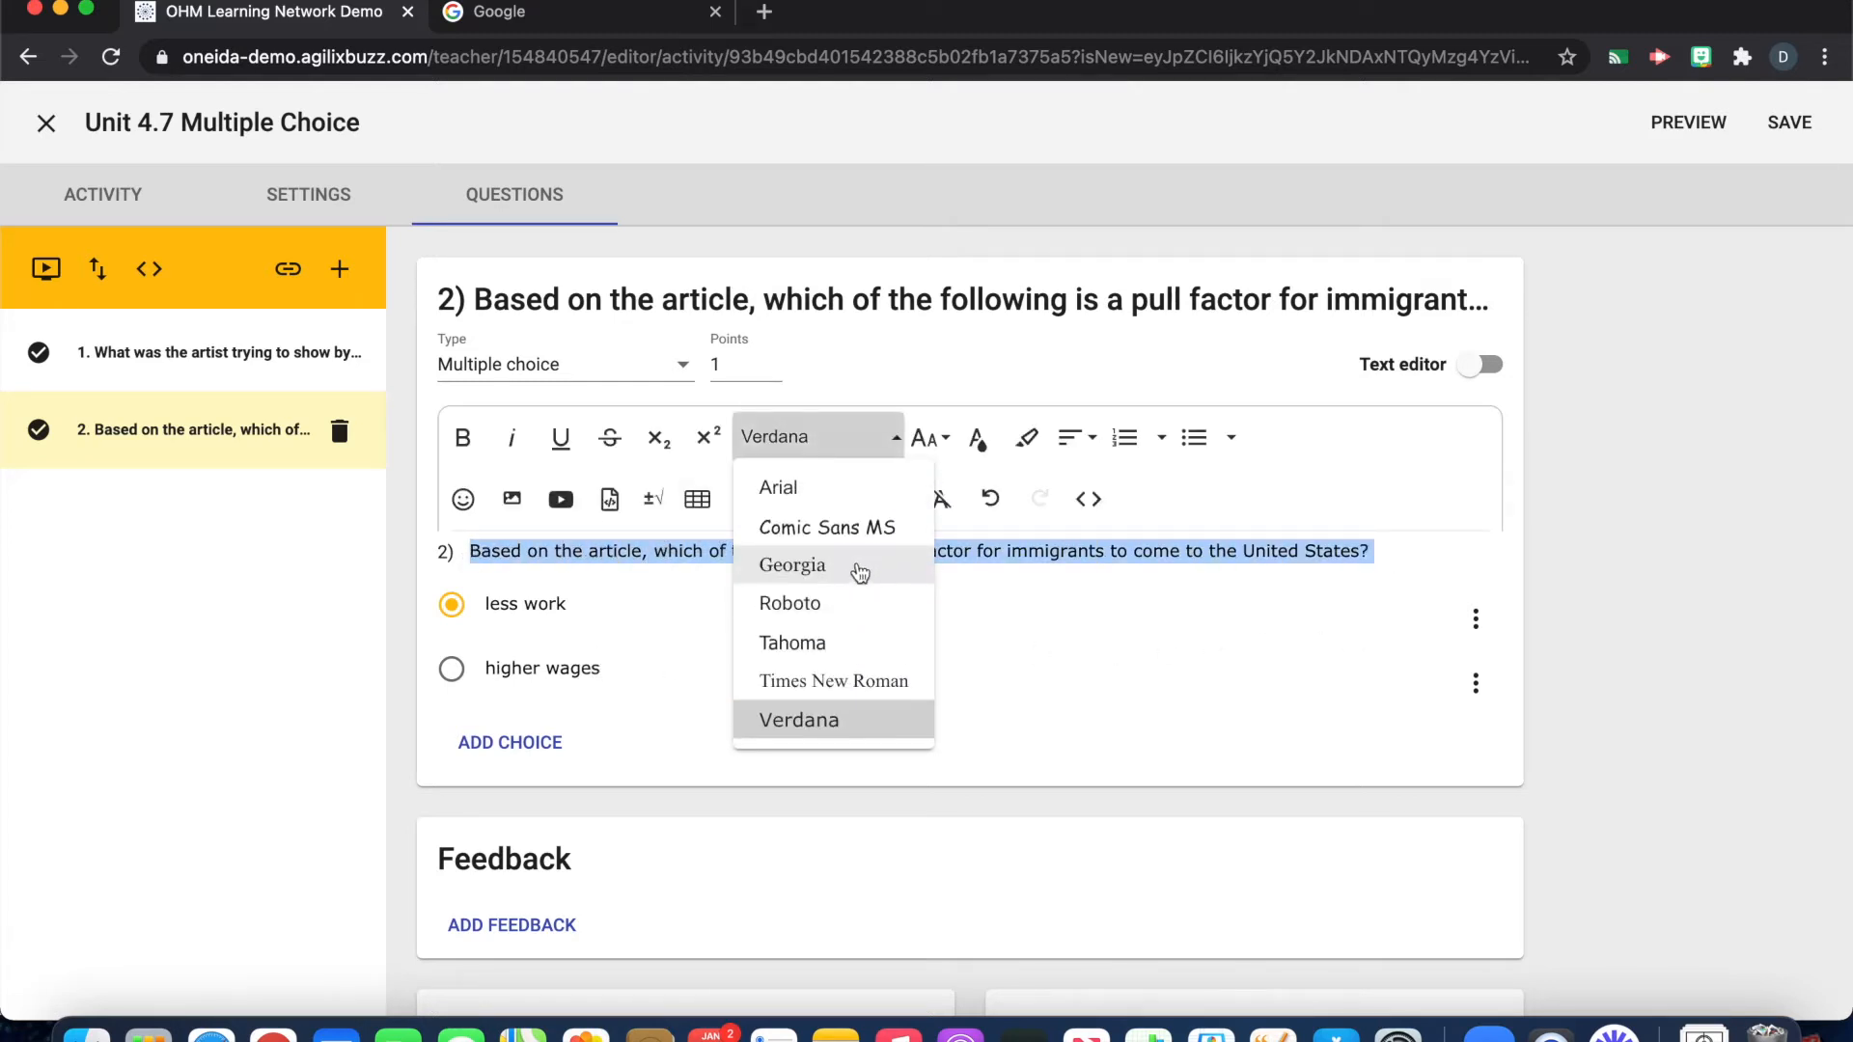
{"action": "left_click", "coordinate": [847, 530]}
{"action": "left_click", "coordinate": [929, 439]}
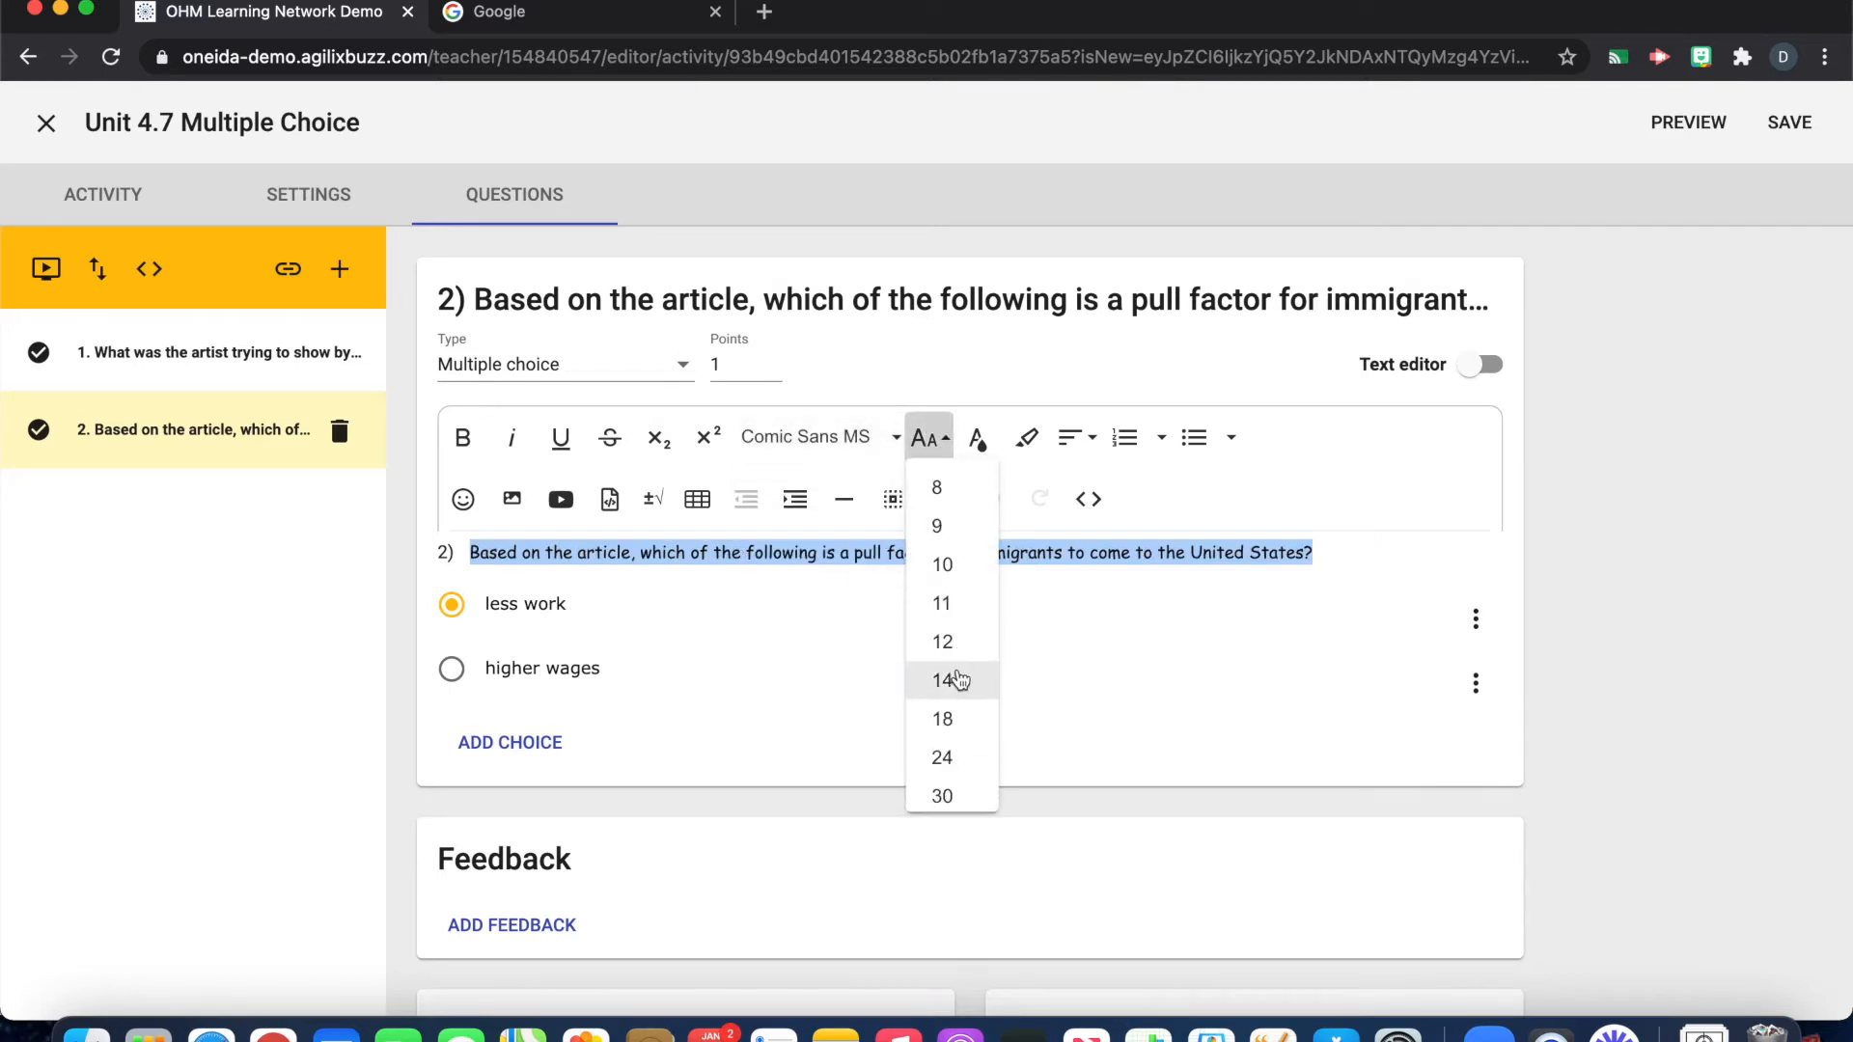
{"action": "left_click", "coordinate": [944, 719]}
- Format the "less work" answer choice in Comic Sans MS at font size 18
{"action": "left_click_drag", "start_coordinate": [568, 643], "coordinate": [483, 644]}
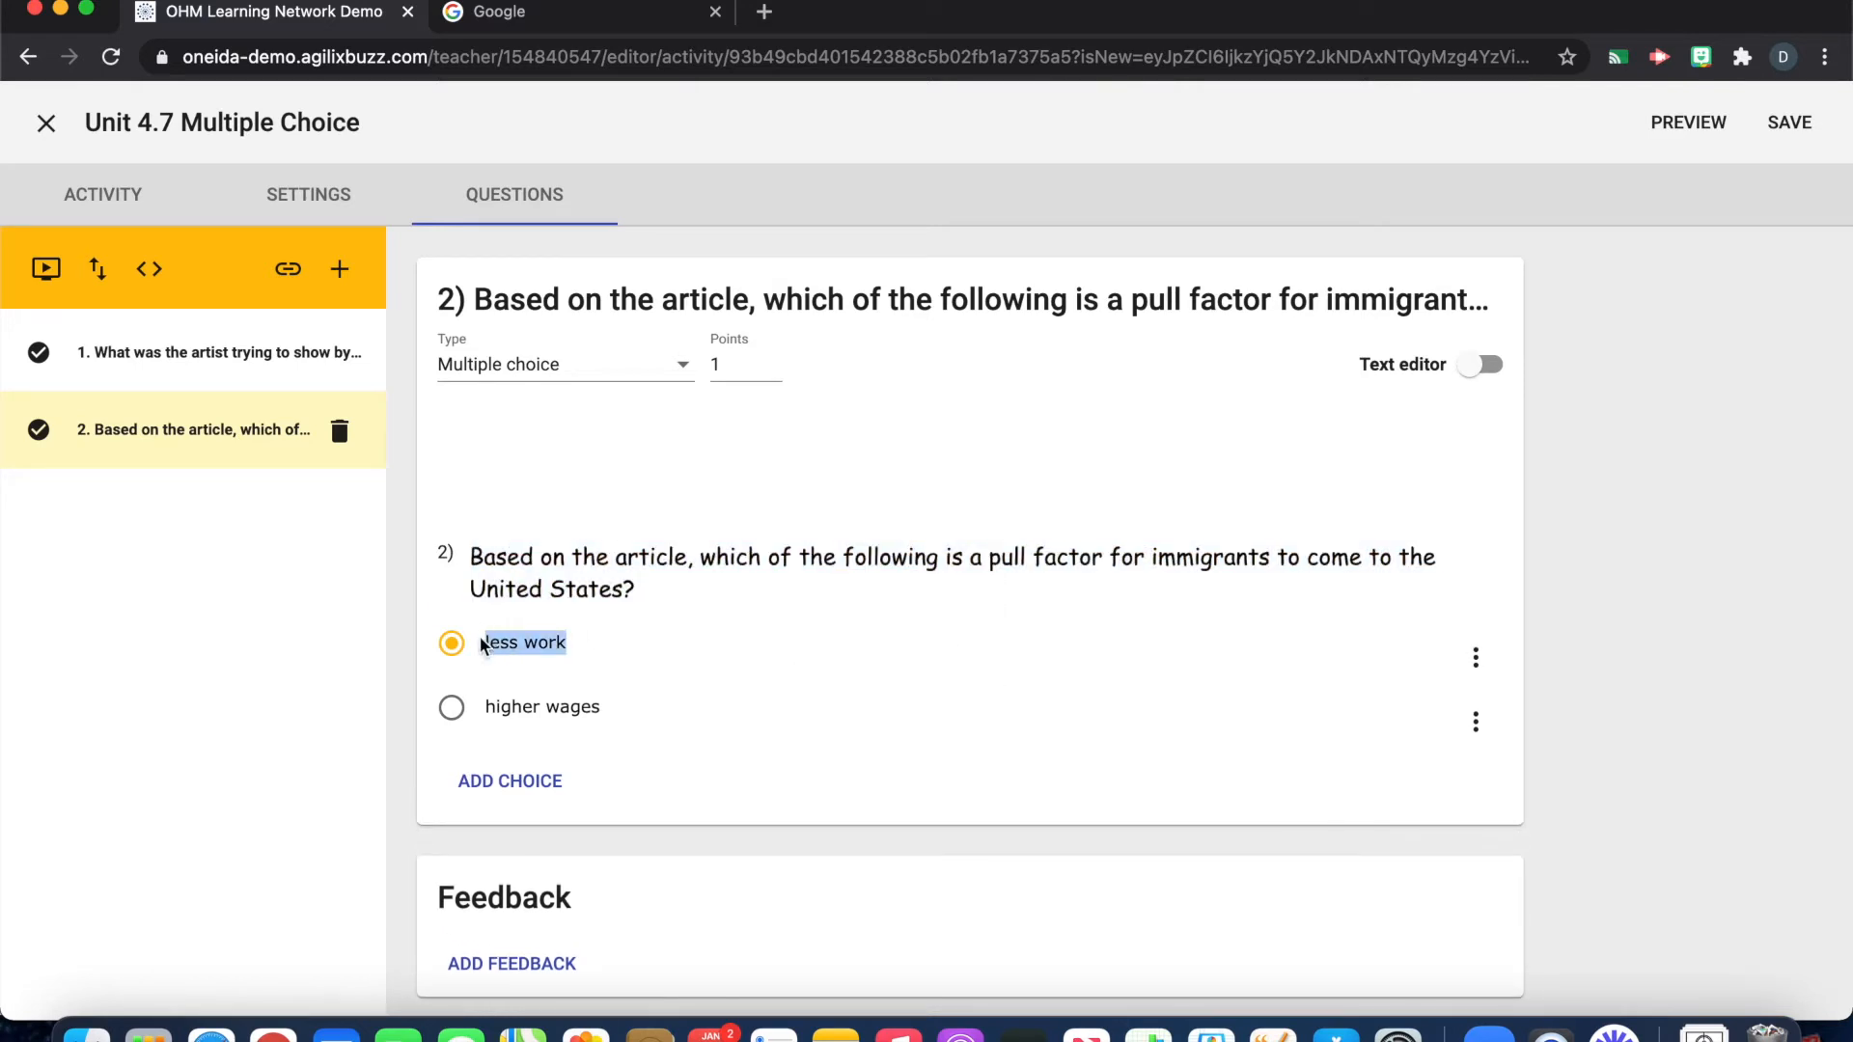
{"action": "left_click", "coordinate": [807, 440]}
{"action": "left_click", "coordinate": [835, 530]}
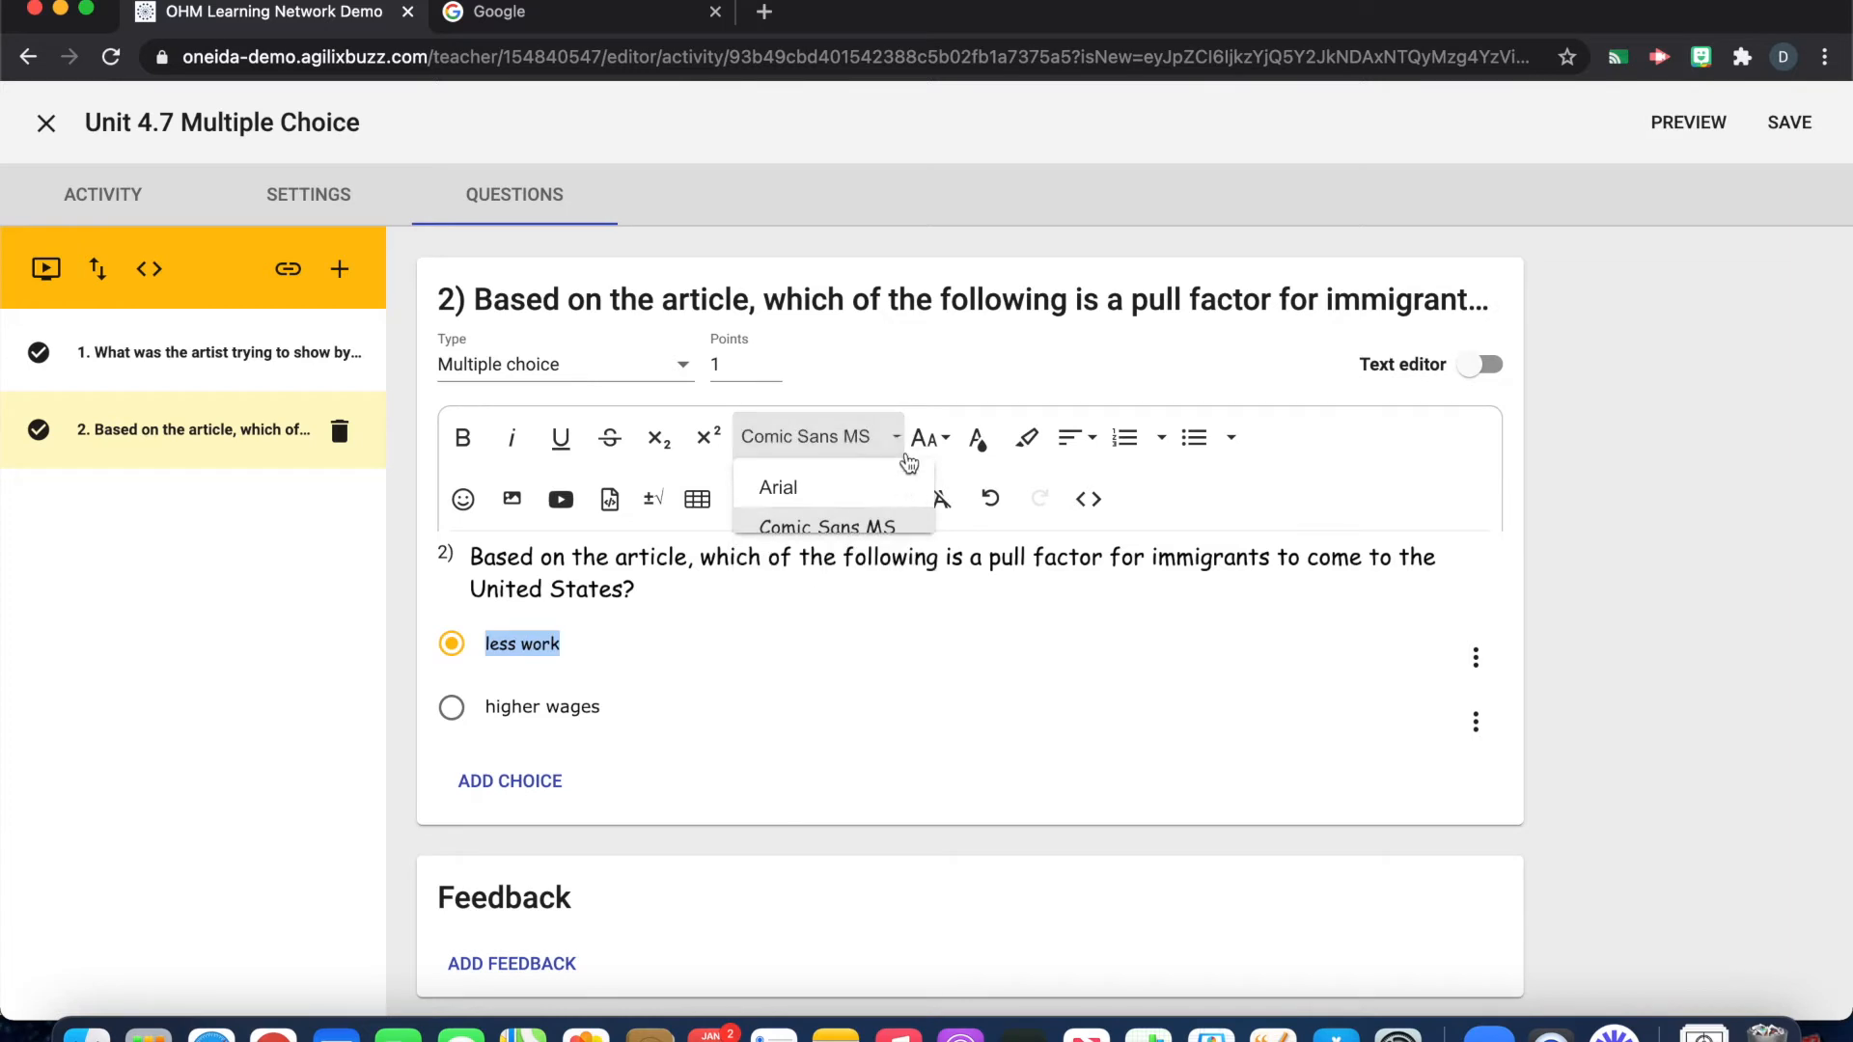
{"action": "left_click", "coordinate": [929, 442]}
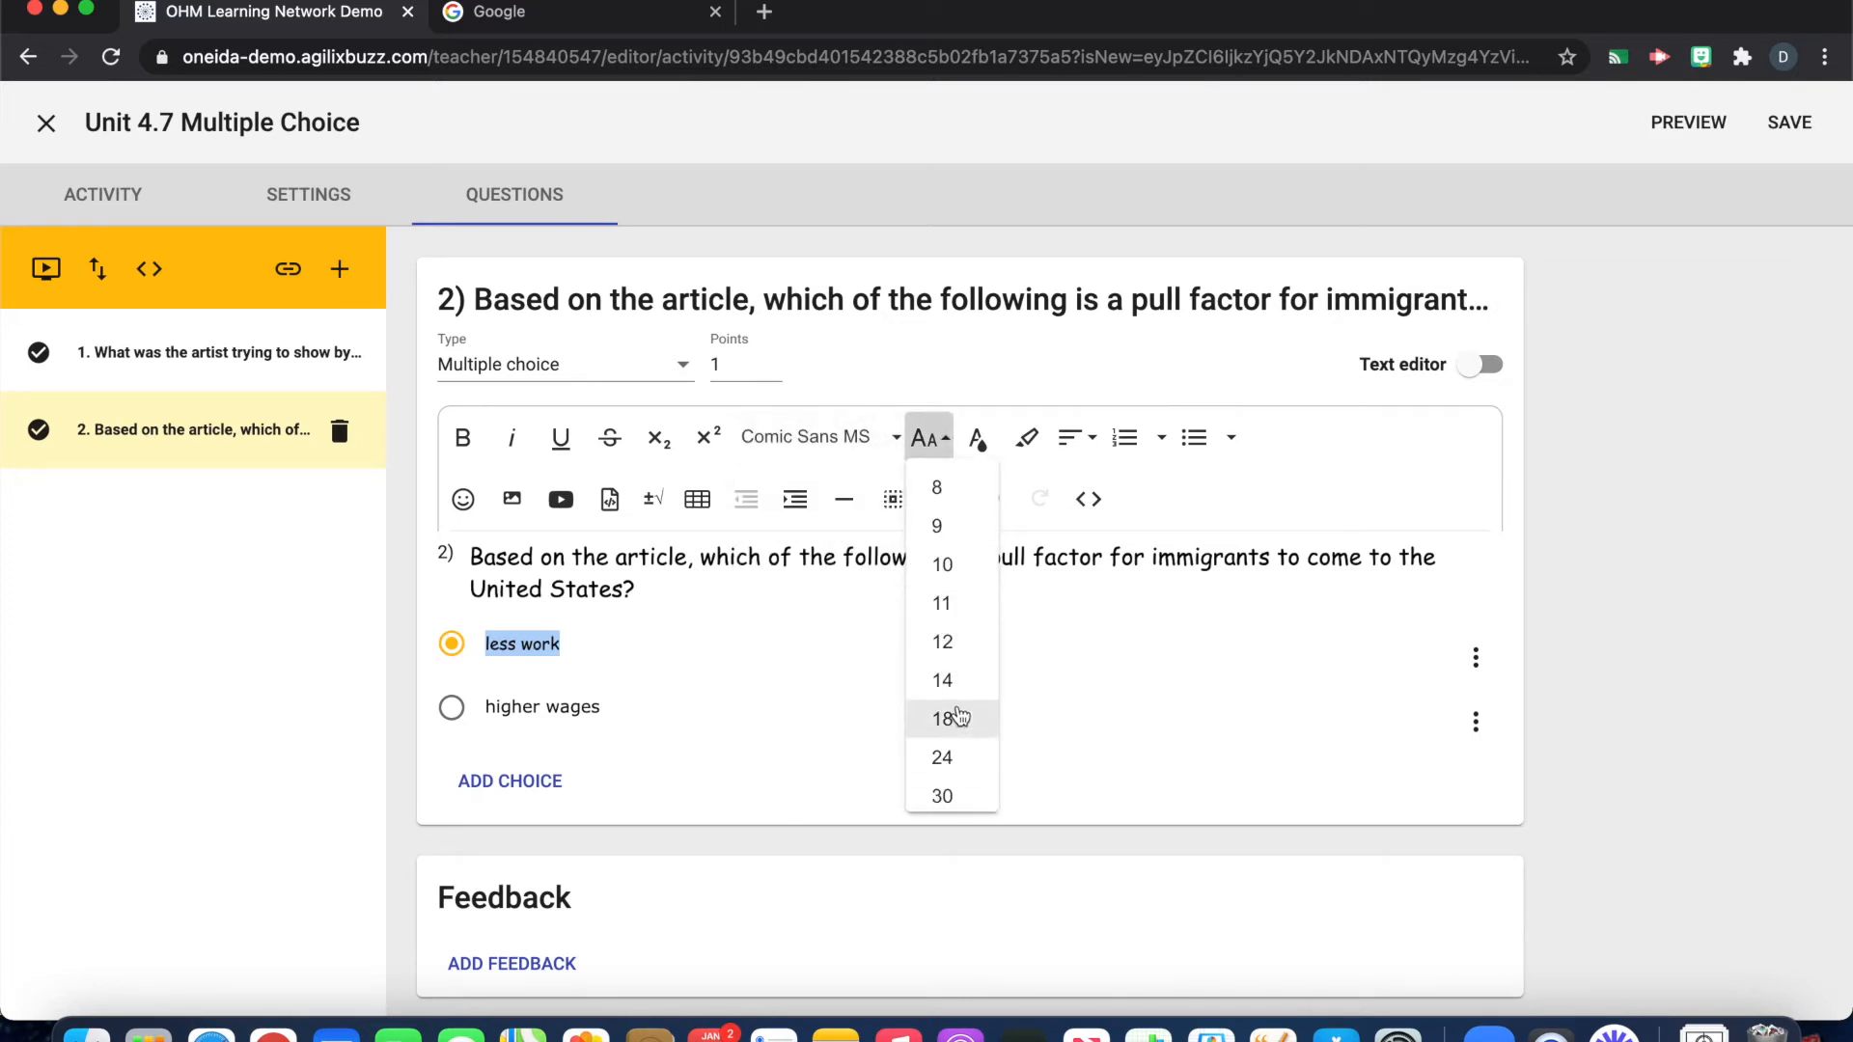
{"action": "left_click", "coordinate": [954, 719]}
- Format the "higher wages" answer choice in Comic Sans MS at font size 18
{"action": "left_click_drag", "start_coordinate": [600, 705], "coordinate": [482, 704]}
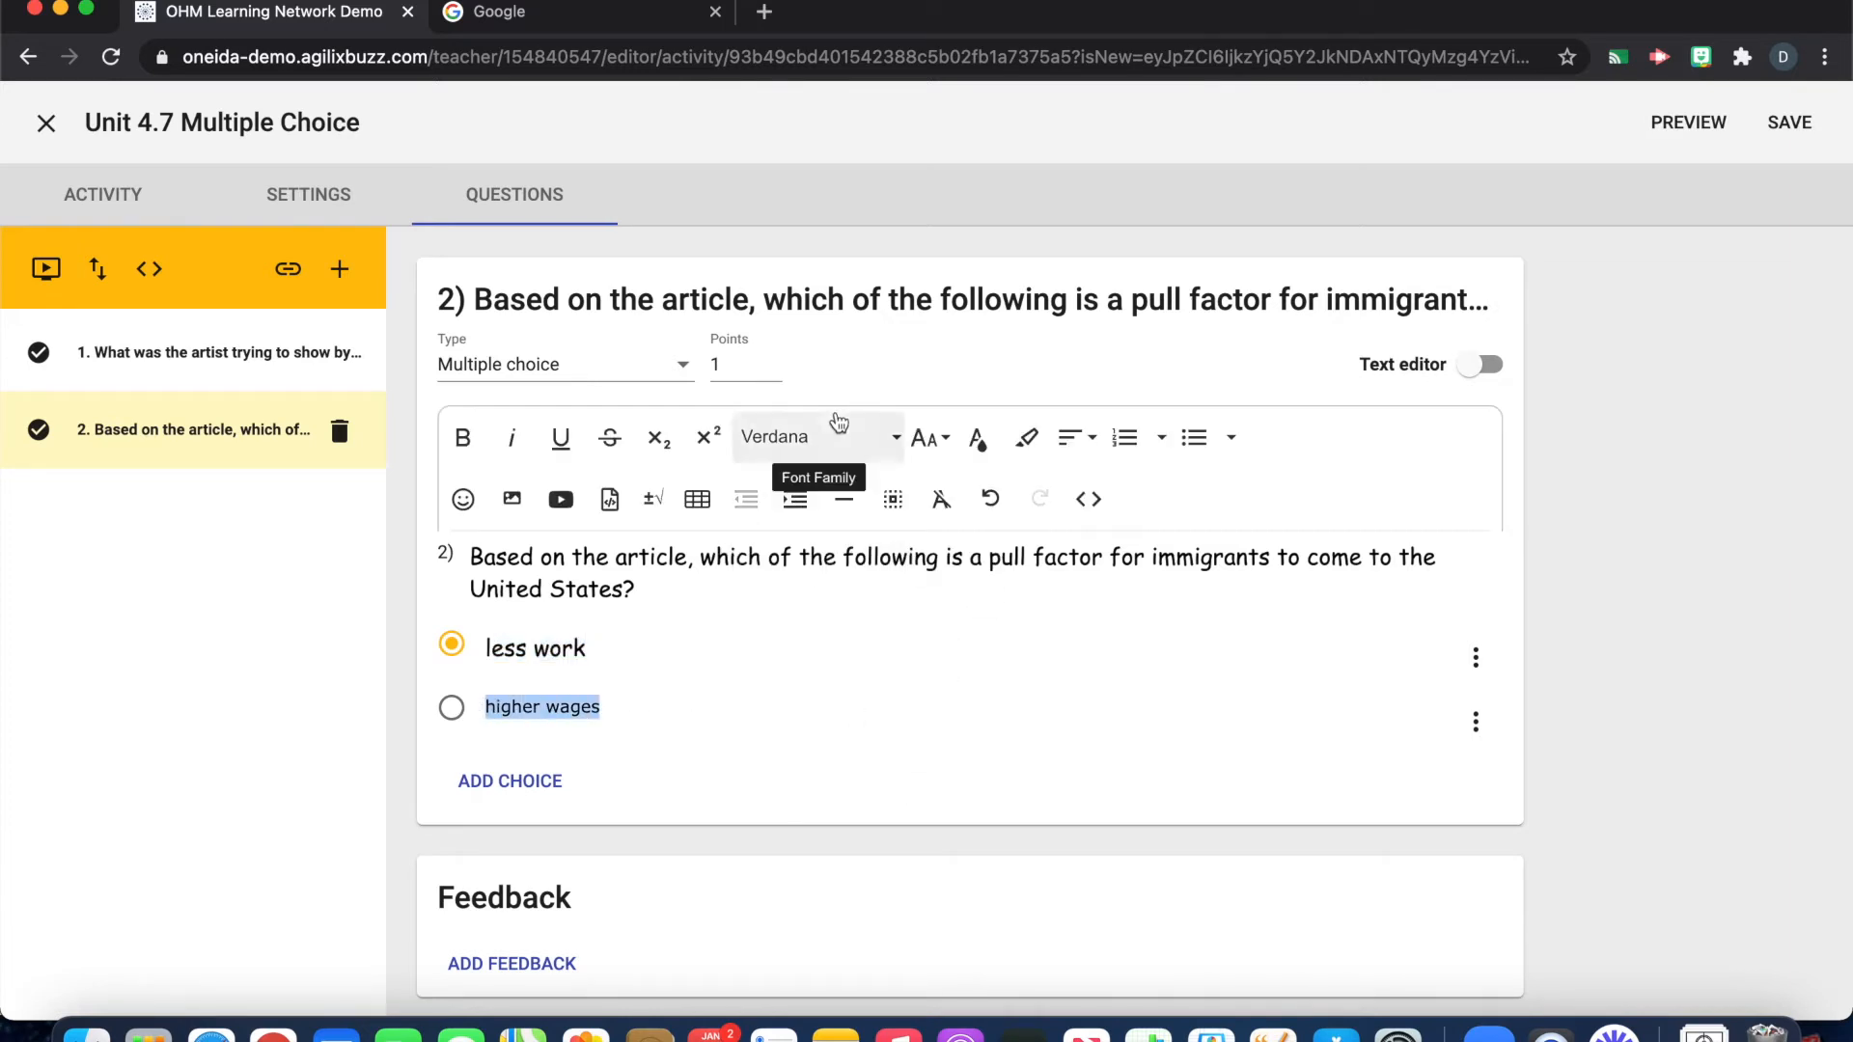
{"action": "left_click", "coordinate": [845, 439]}
{"action": "left_click", "coordinate": [877, 529]}
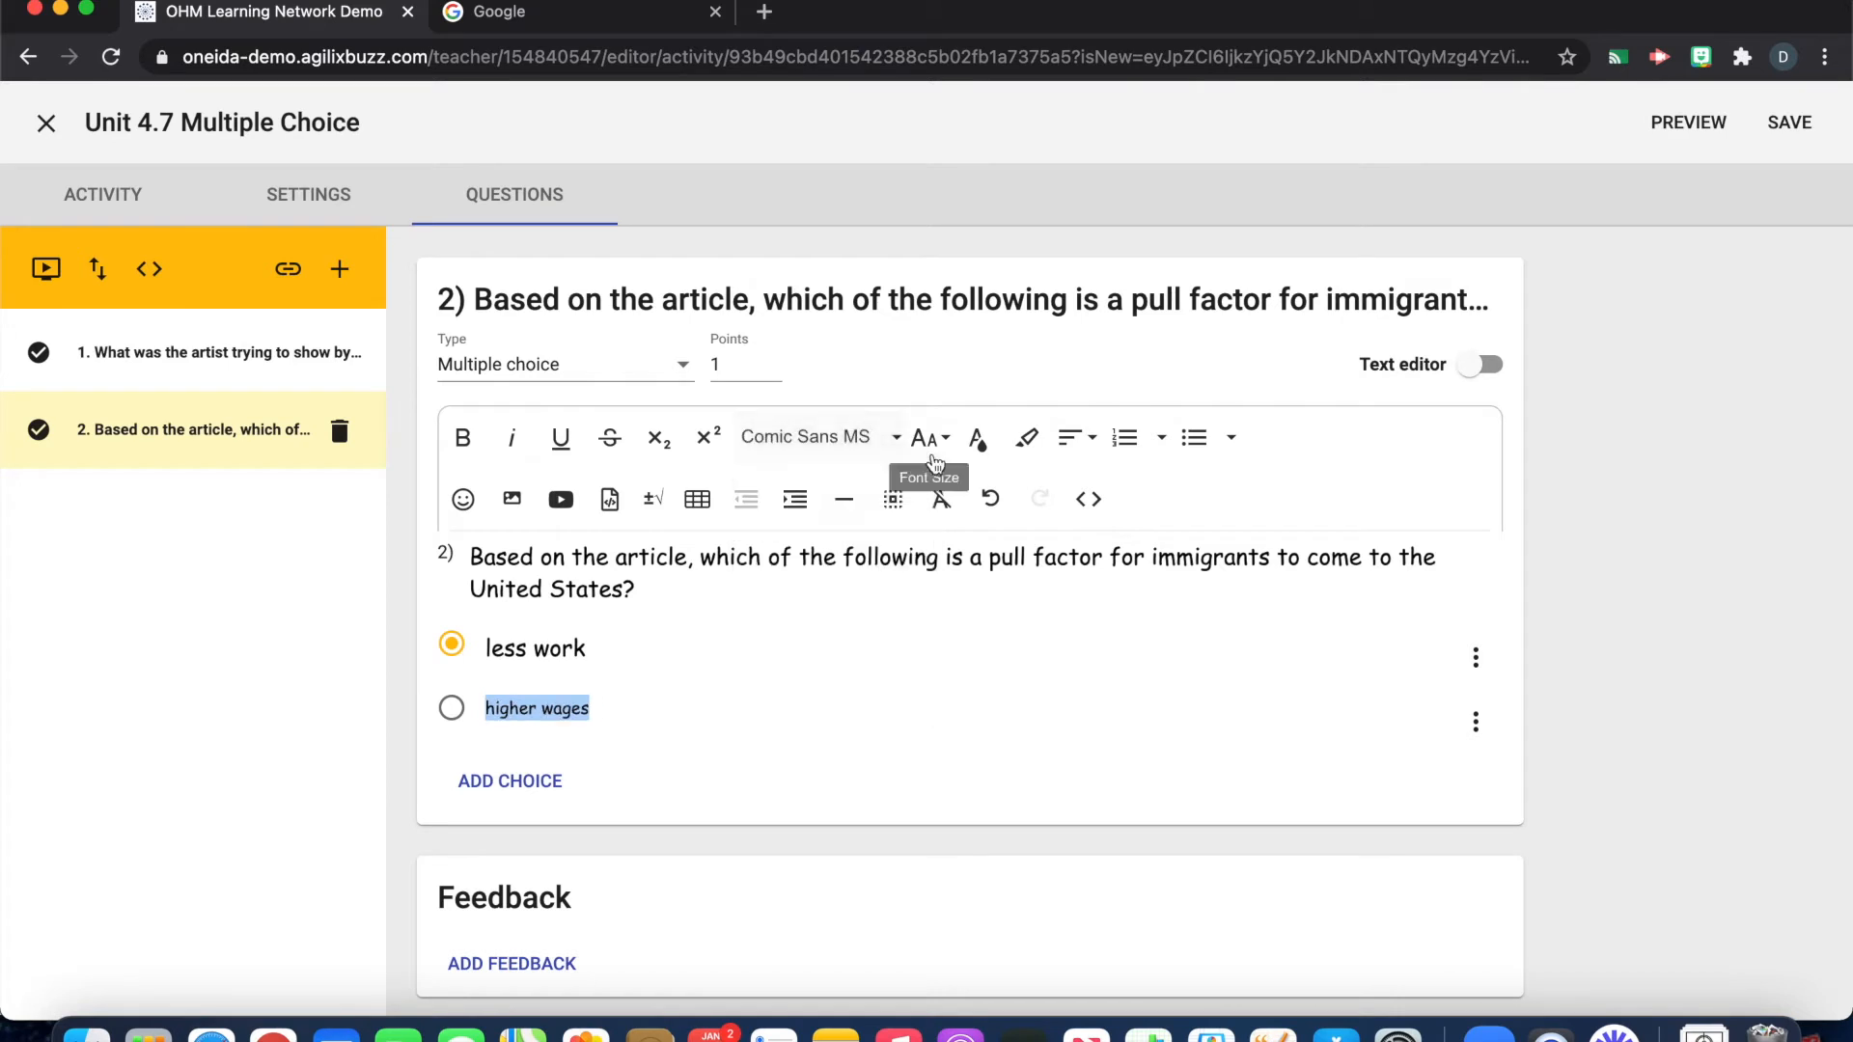
{"action": "left_click", "coordinate": [931, 453]}
{"action": "left_click", "coordinate": [946, 719]}
{"action": "left_click", "coordinate": [836, 701]}
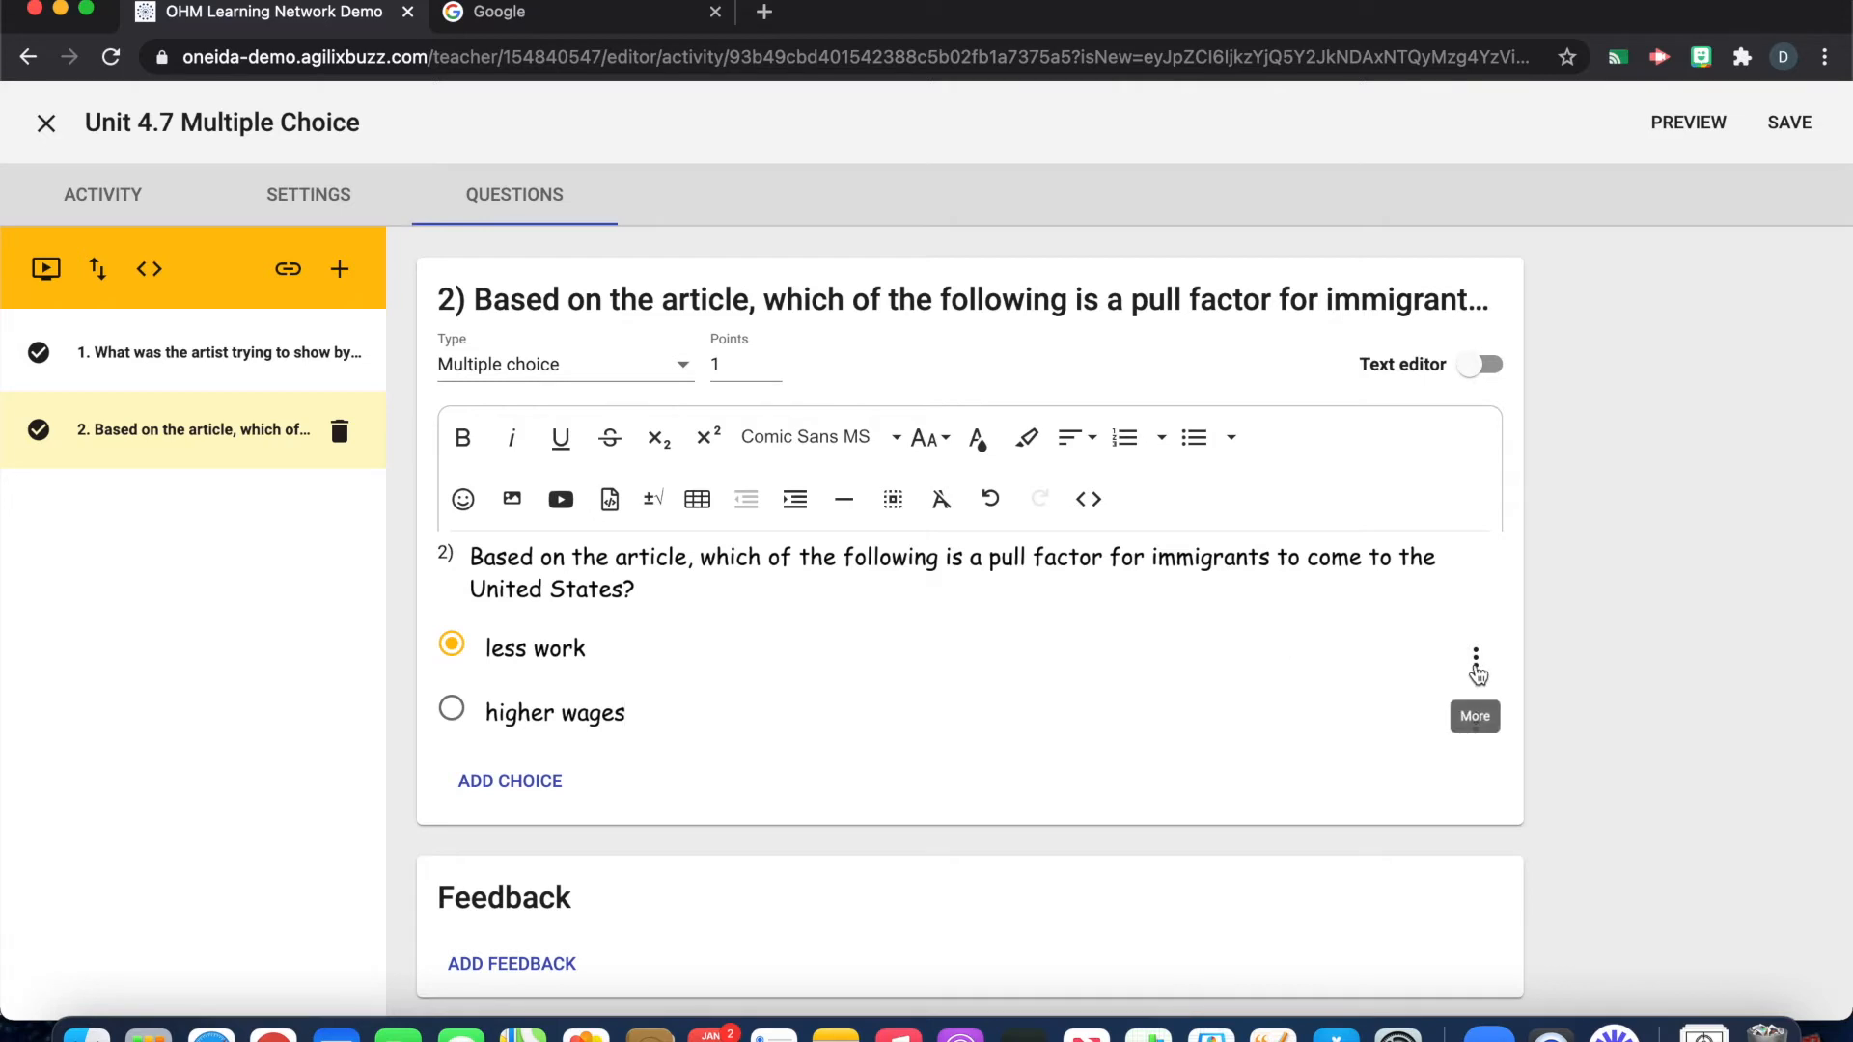
- Add feedback to the "less work" choice reading "This is not the correct answer. Try again."
{"action": "left_click", "coordinate": [1475, 664]}
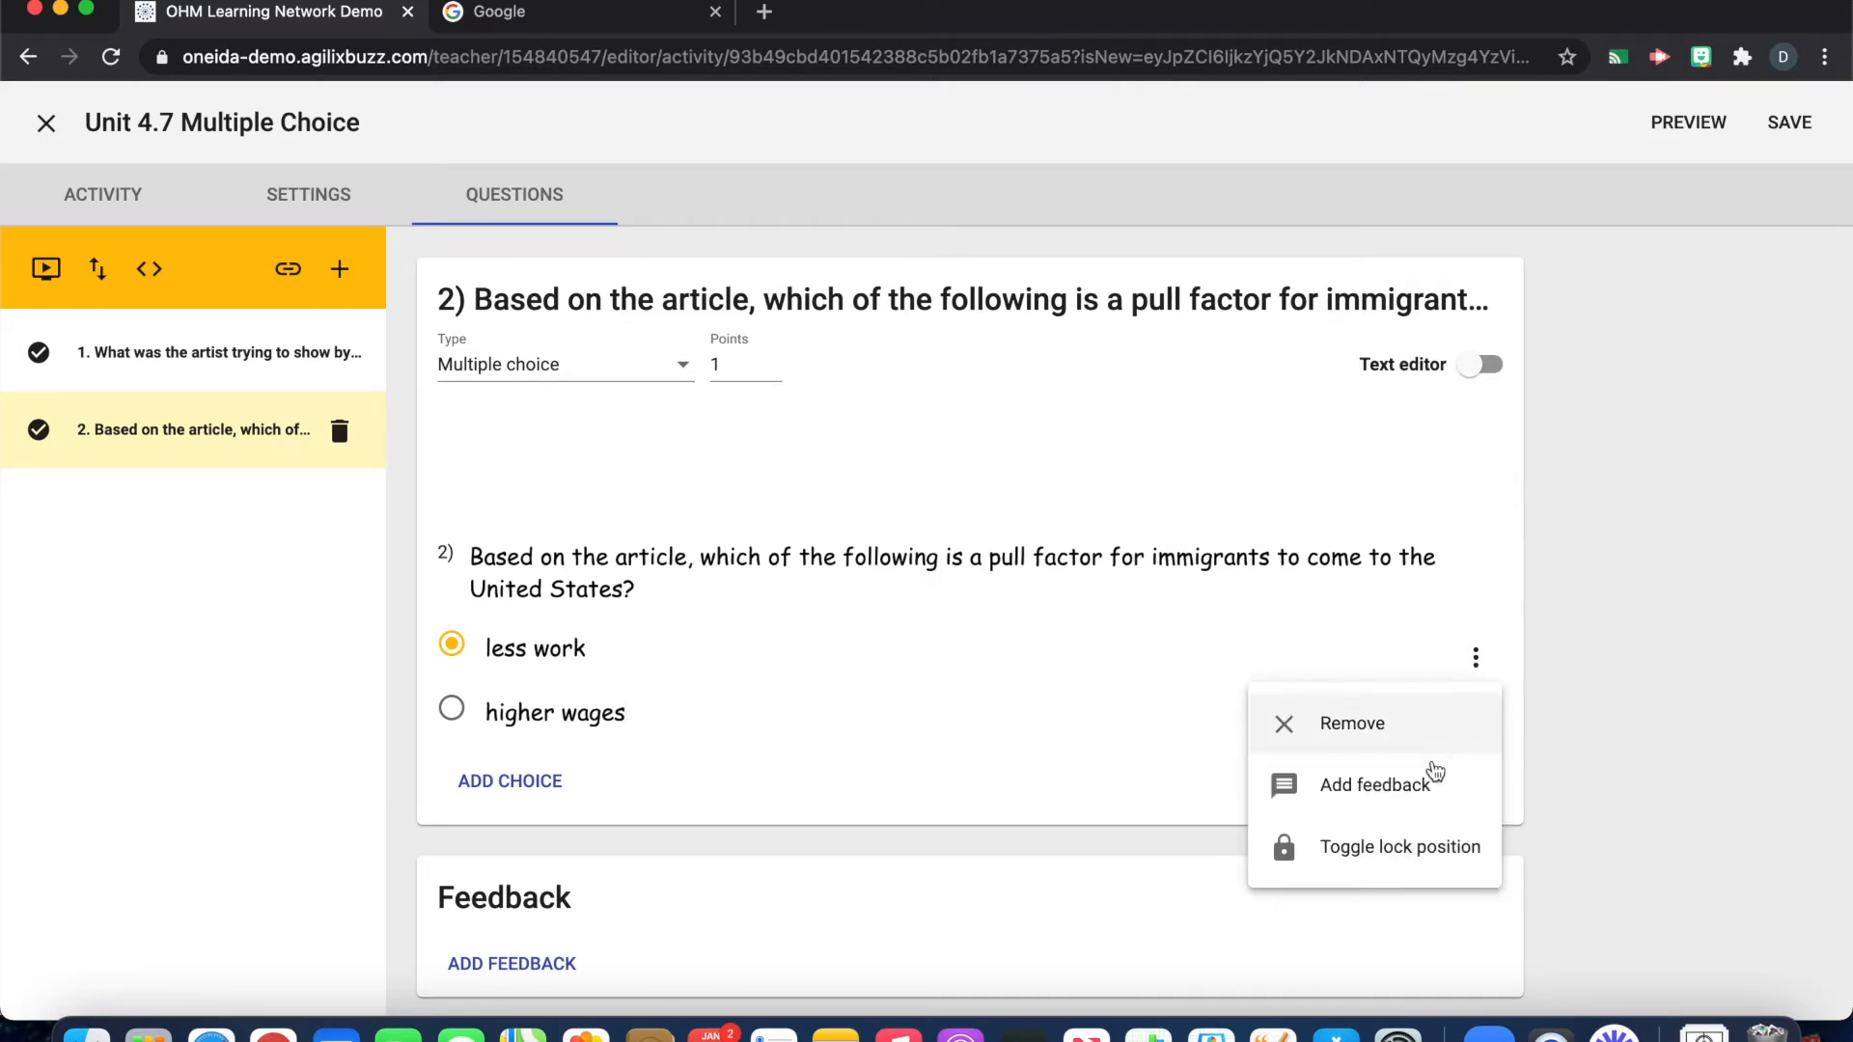
{"action": "left_click", "coordinate": [1424, 788]}
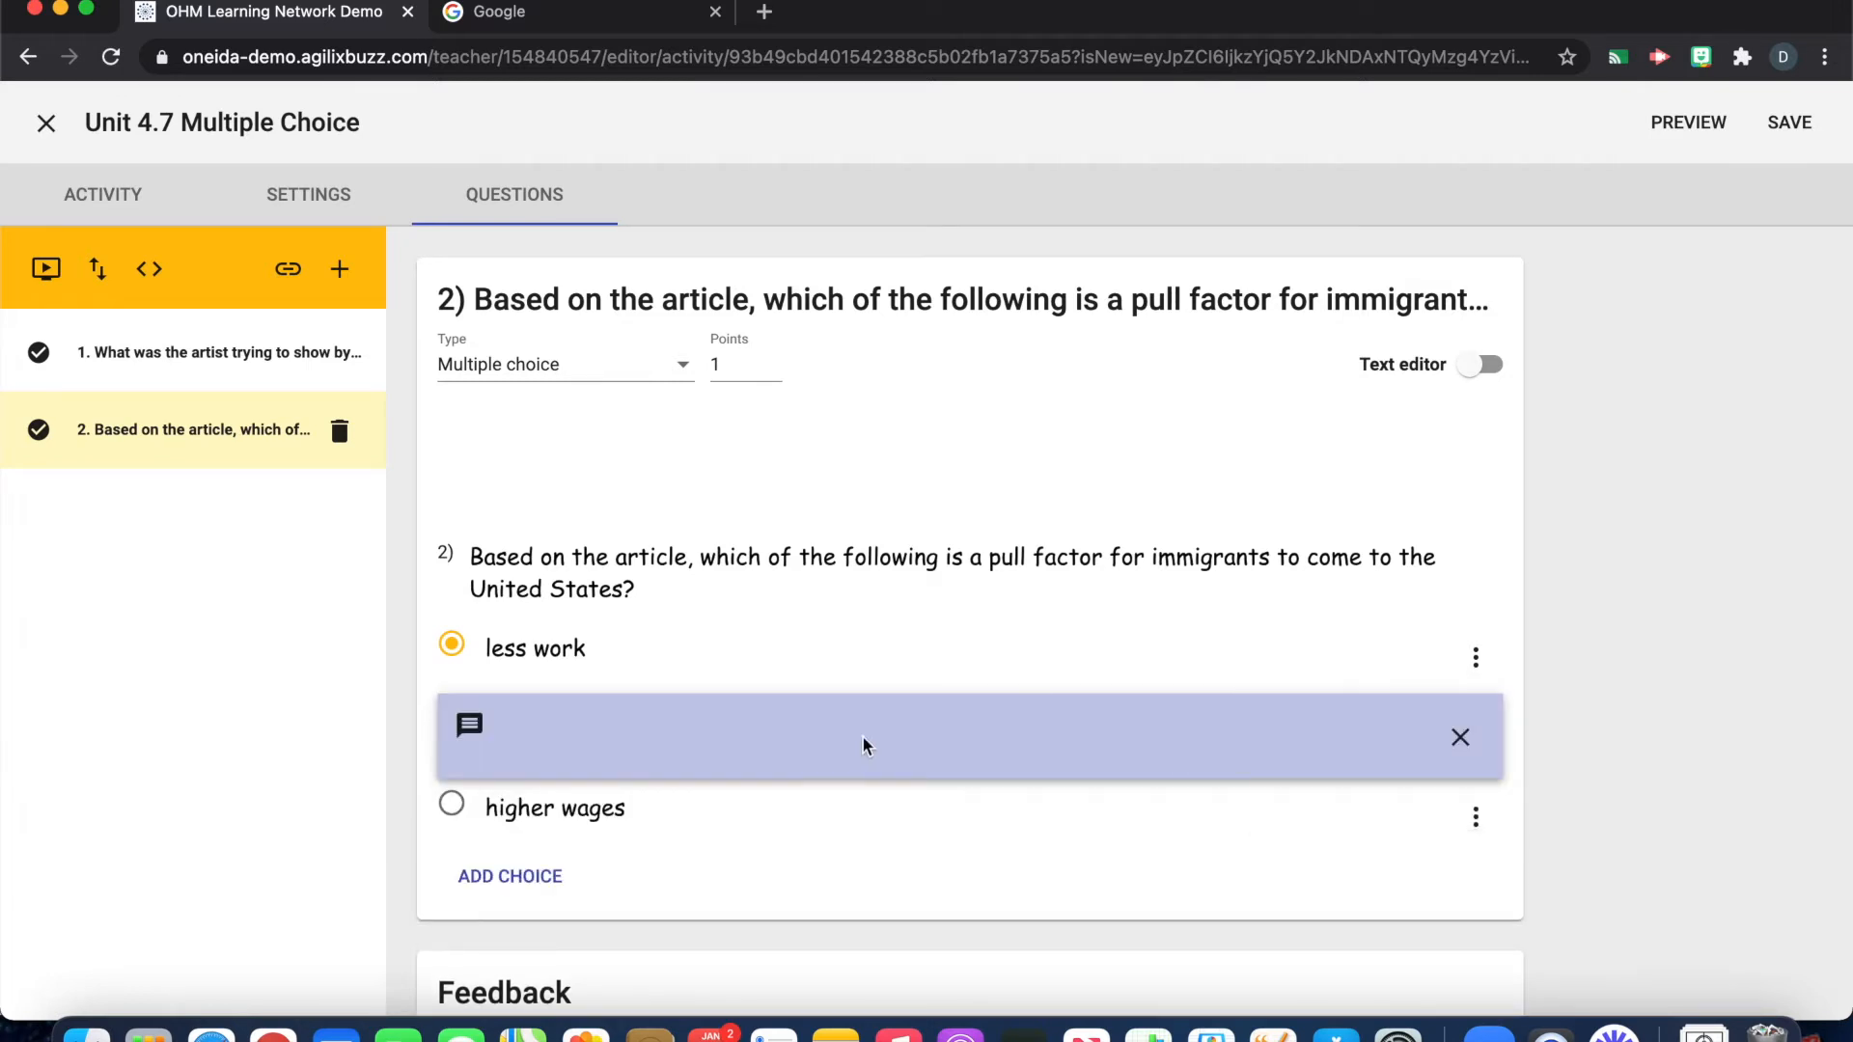
{"action": "left_click", "coordinate": [585, 721]}
{"action": "type", "text": "This is not the correct answer. "}
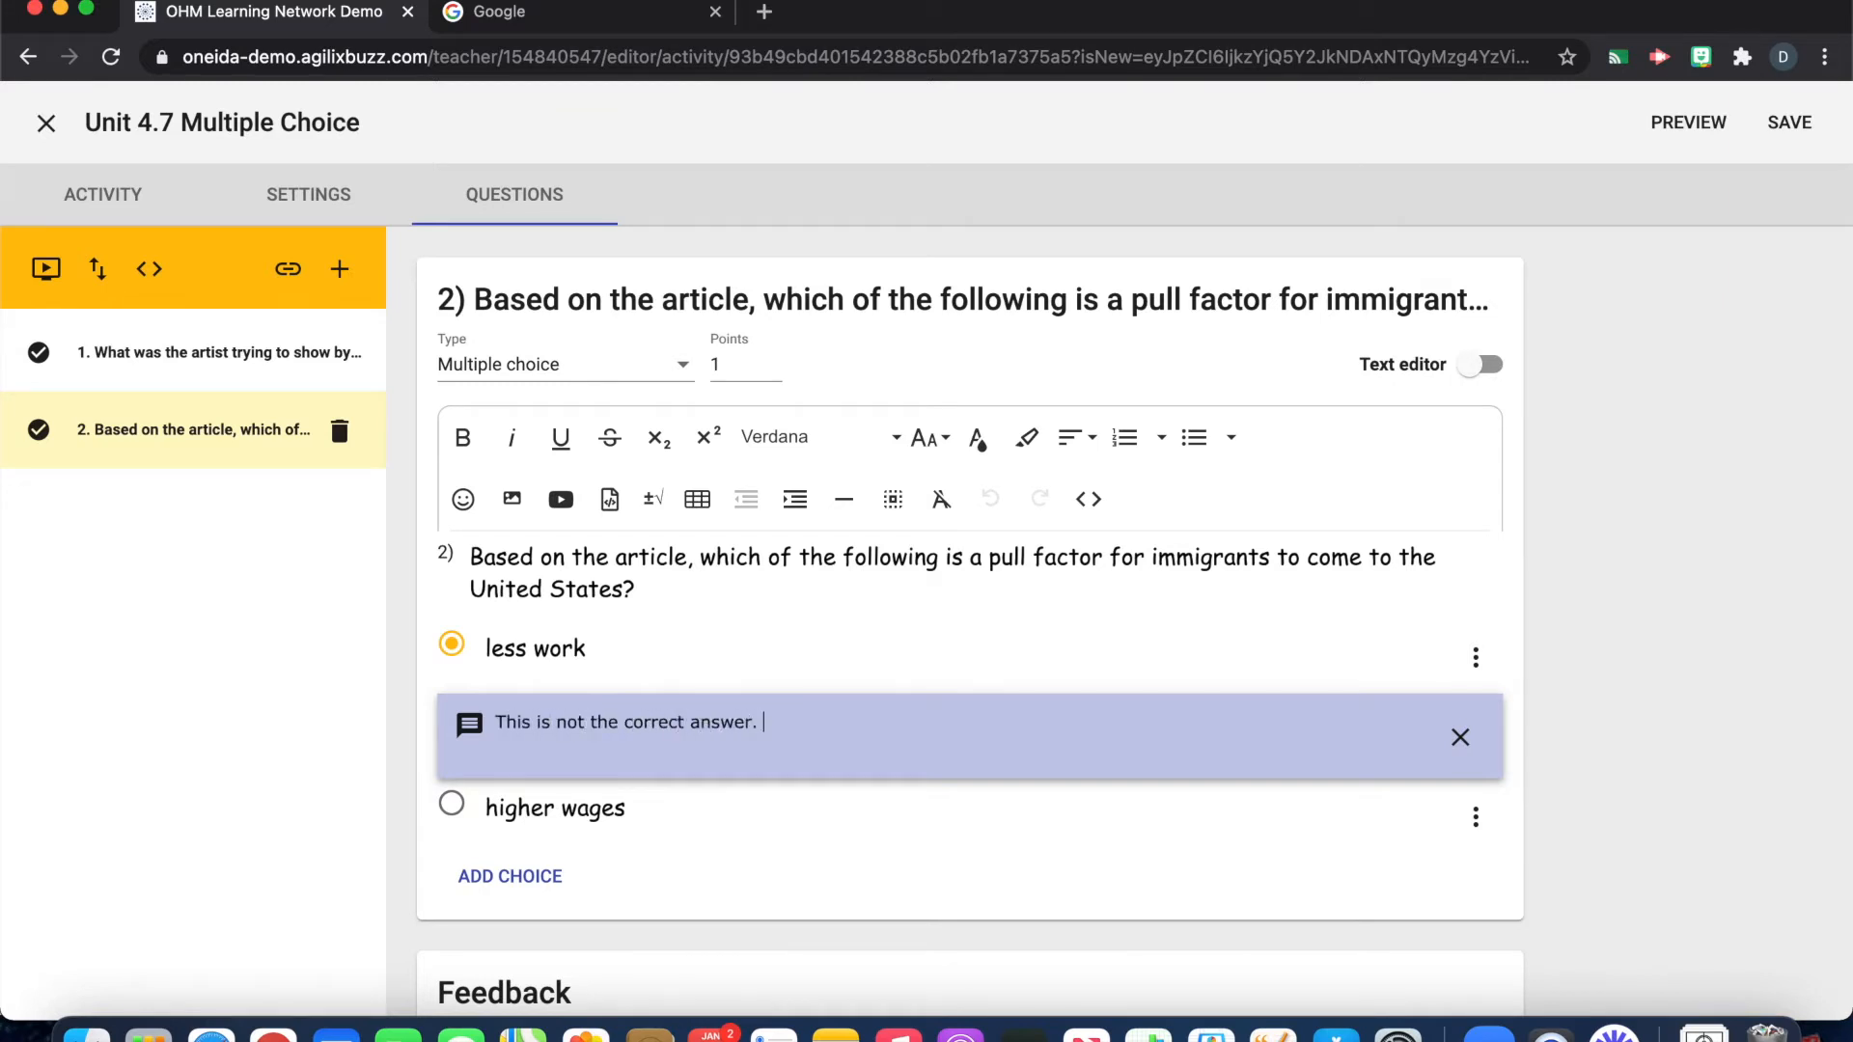
{"action": "type", "text": "Try again."}
- Mark "higher wages" as the correct answer and give it the feedback "This is the correct answer."
{"action": "left_click", "coordinate": [457, 815]}
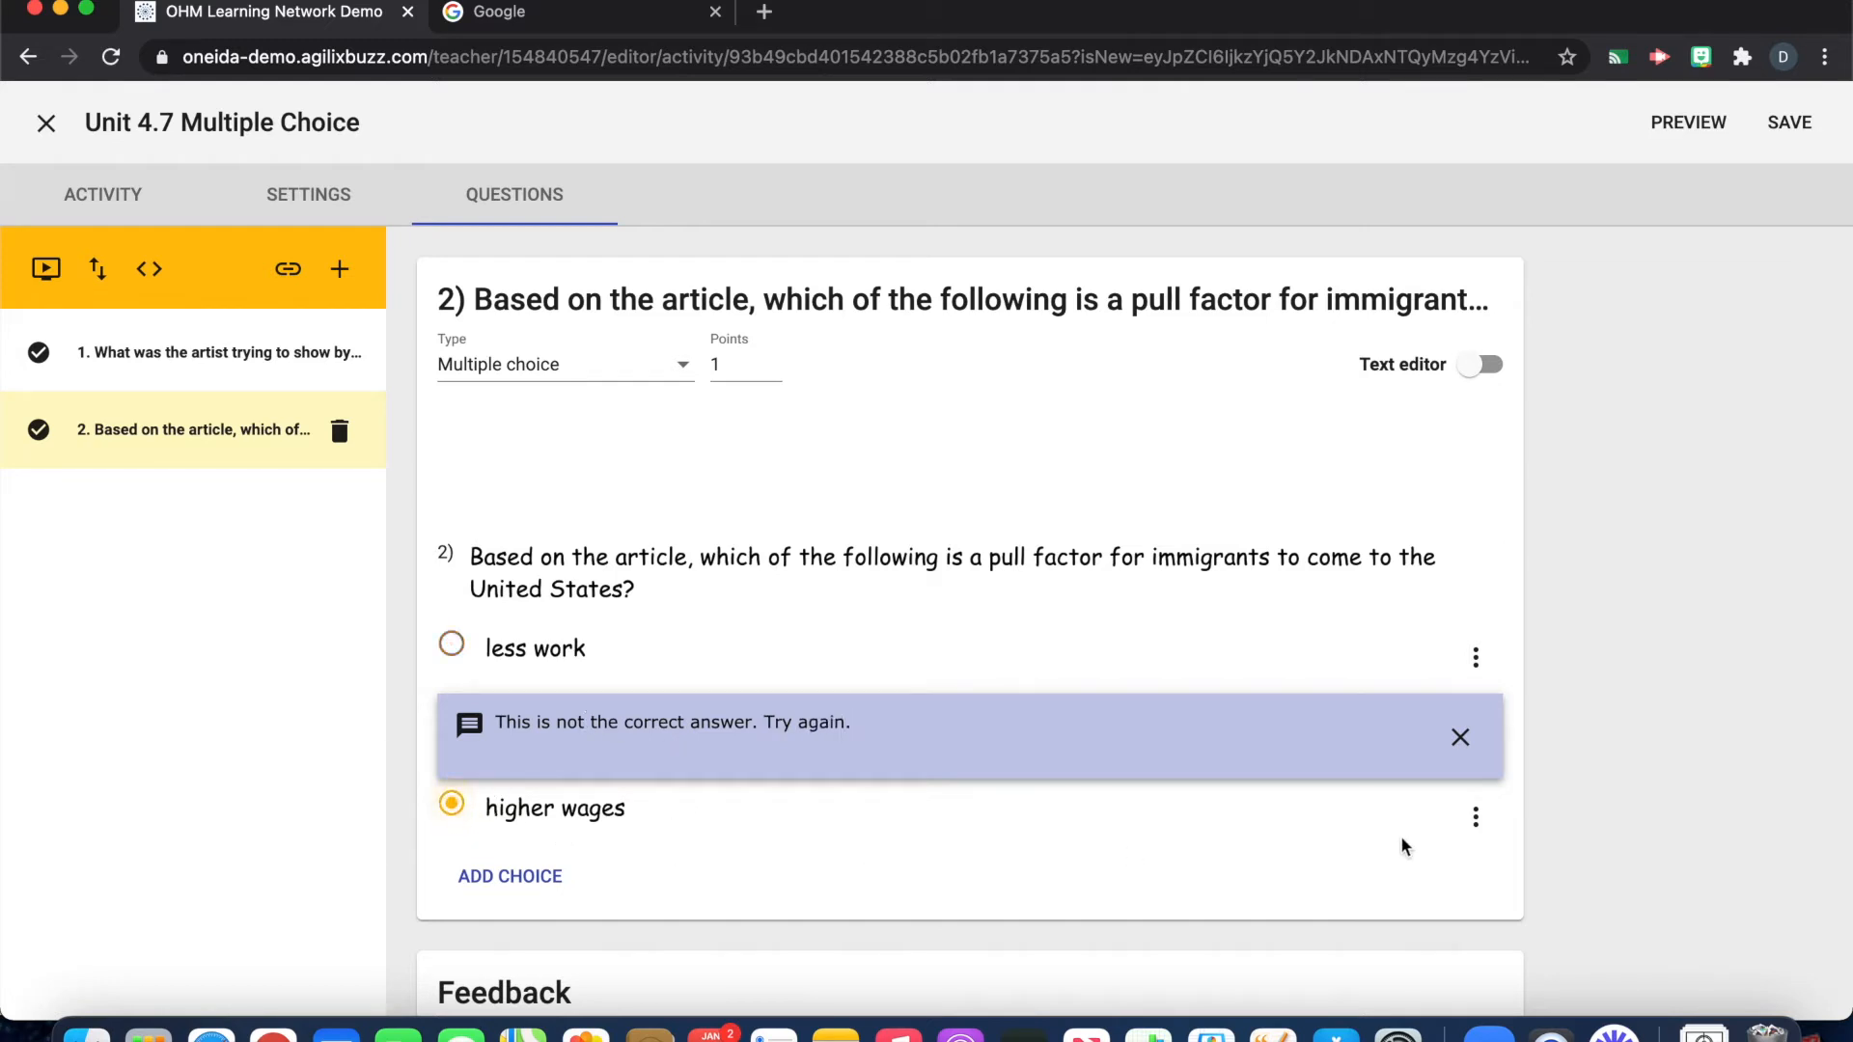
{"action": "left_click", "coordinate": [1474, 819]}
{"action": "left_click", "coordinate": [1391, 699]}
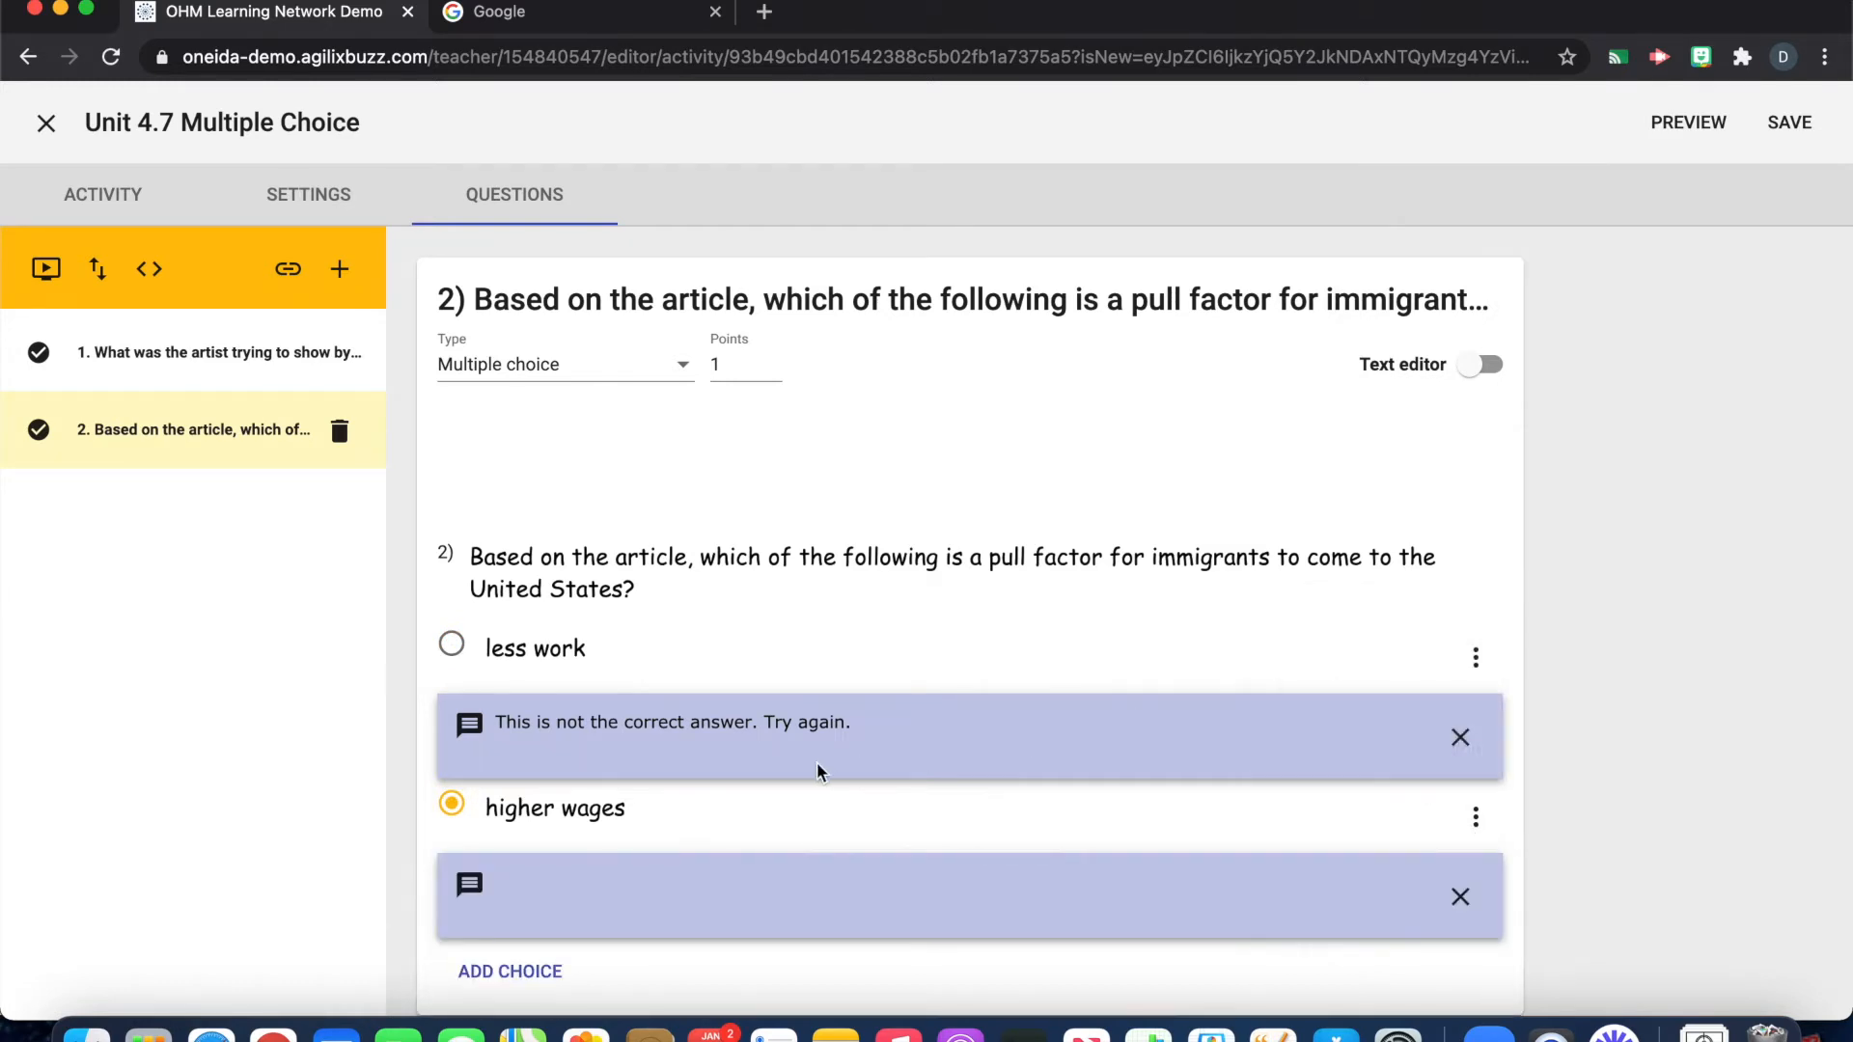
{"action": "left_click", "coordinate": [849, 886]}
{"action": "type", "text": "This is the corre"}
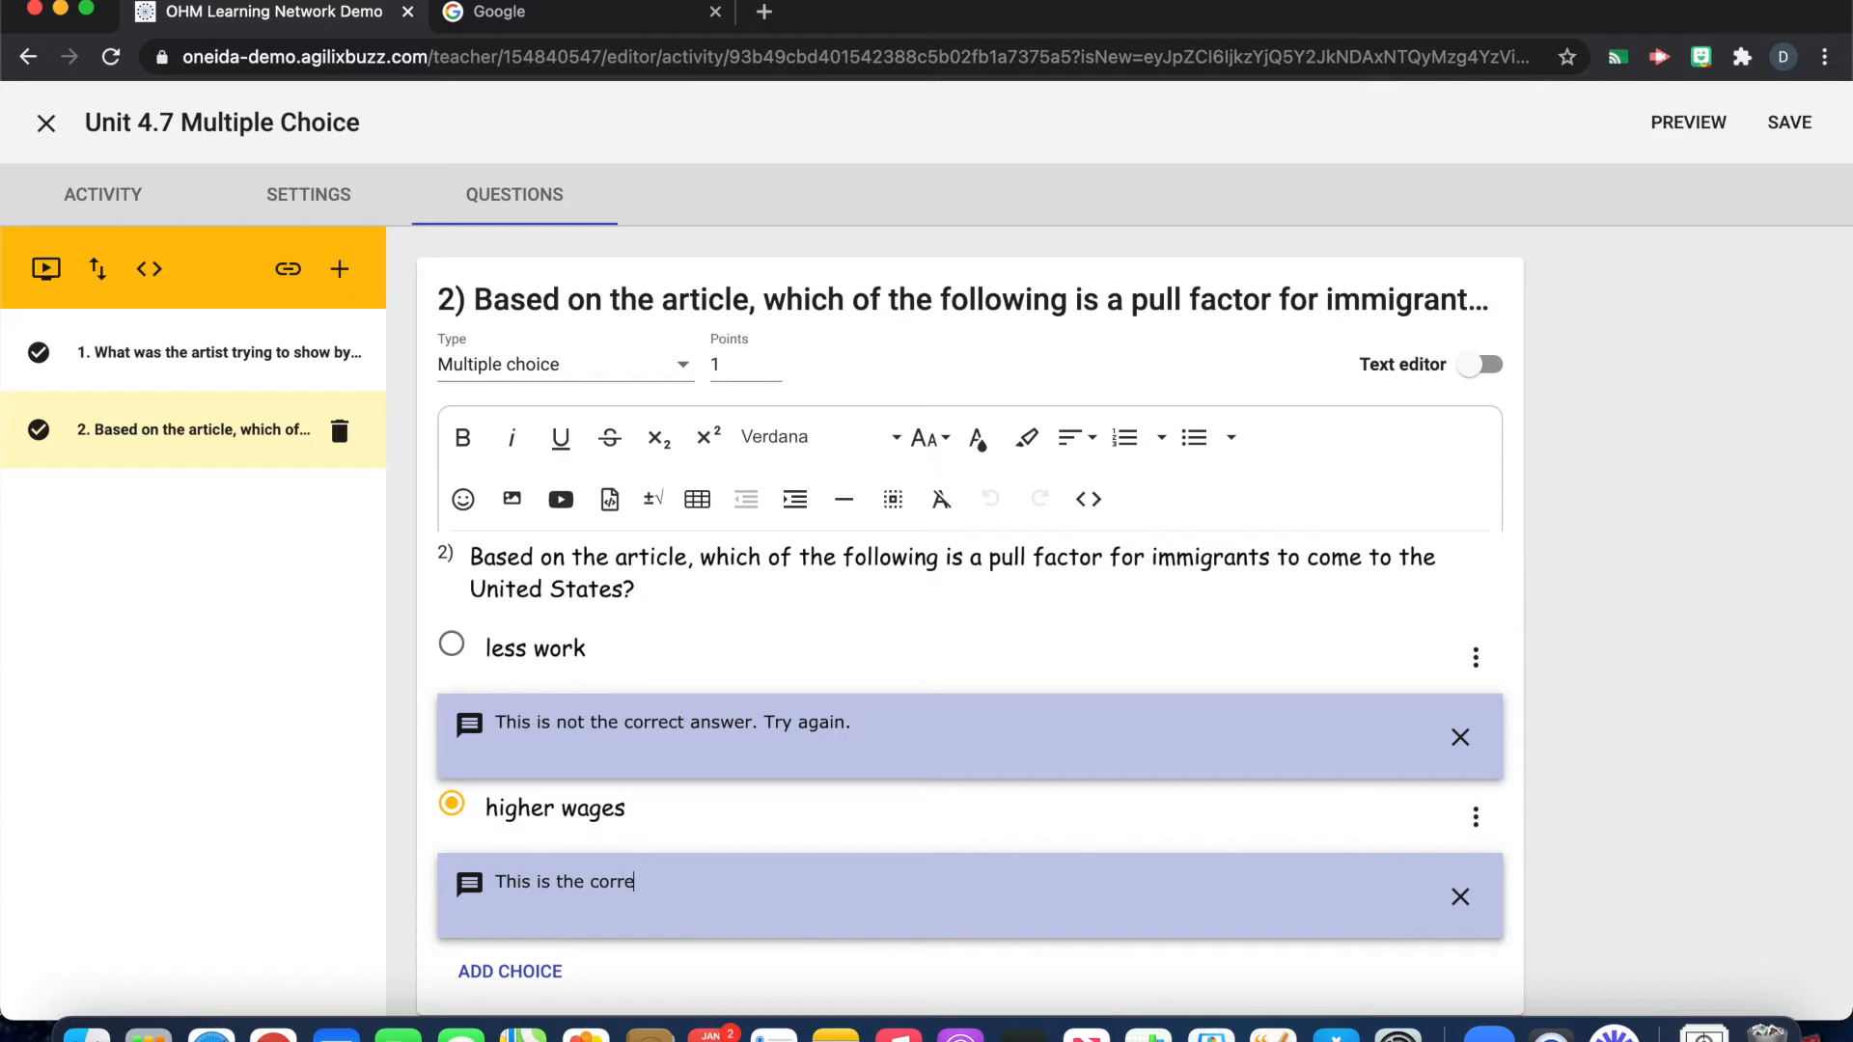
{"action": "type", "text": "ct answer."}
- Add question feedback shown when the answer is incorrect: "This answer is about immigrants. Go back through your notes."
{"action": "scroll", "coordinate": [1100, 879], "scroll_direction": "down", "scroll_amount": 5}
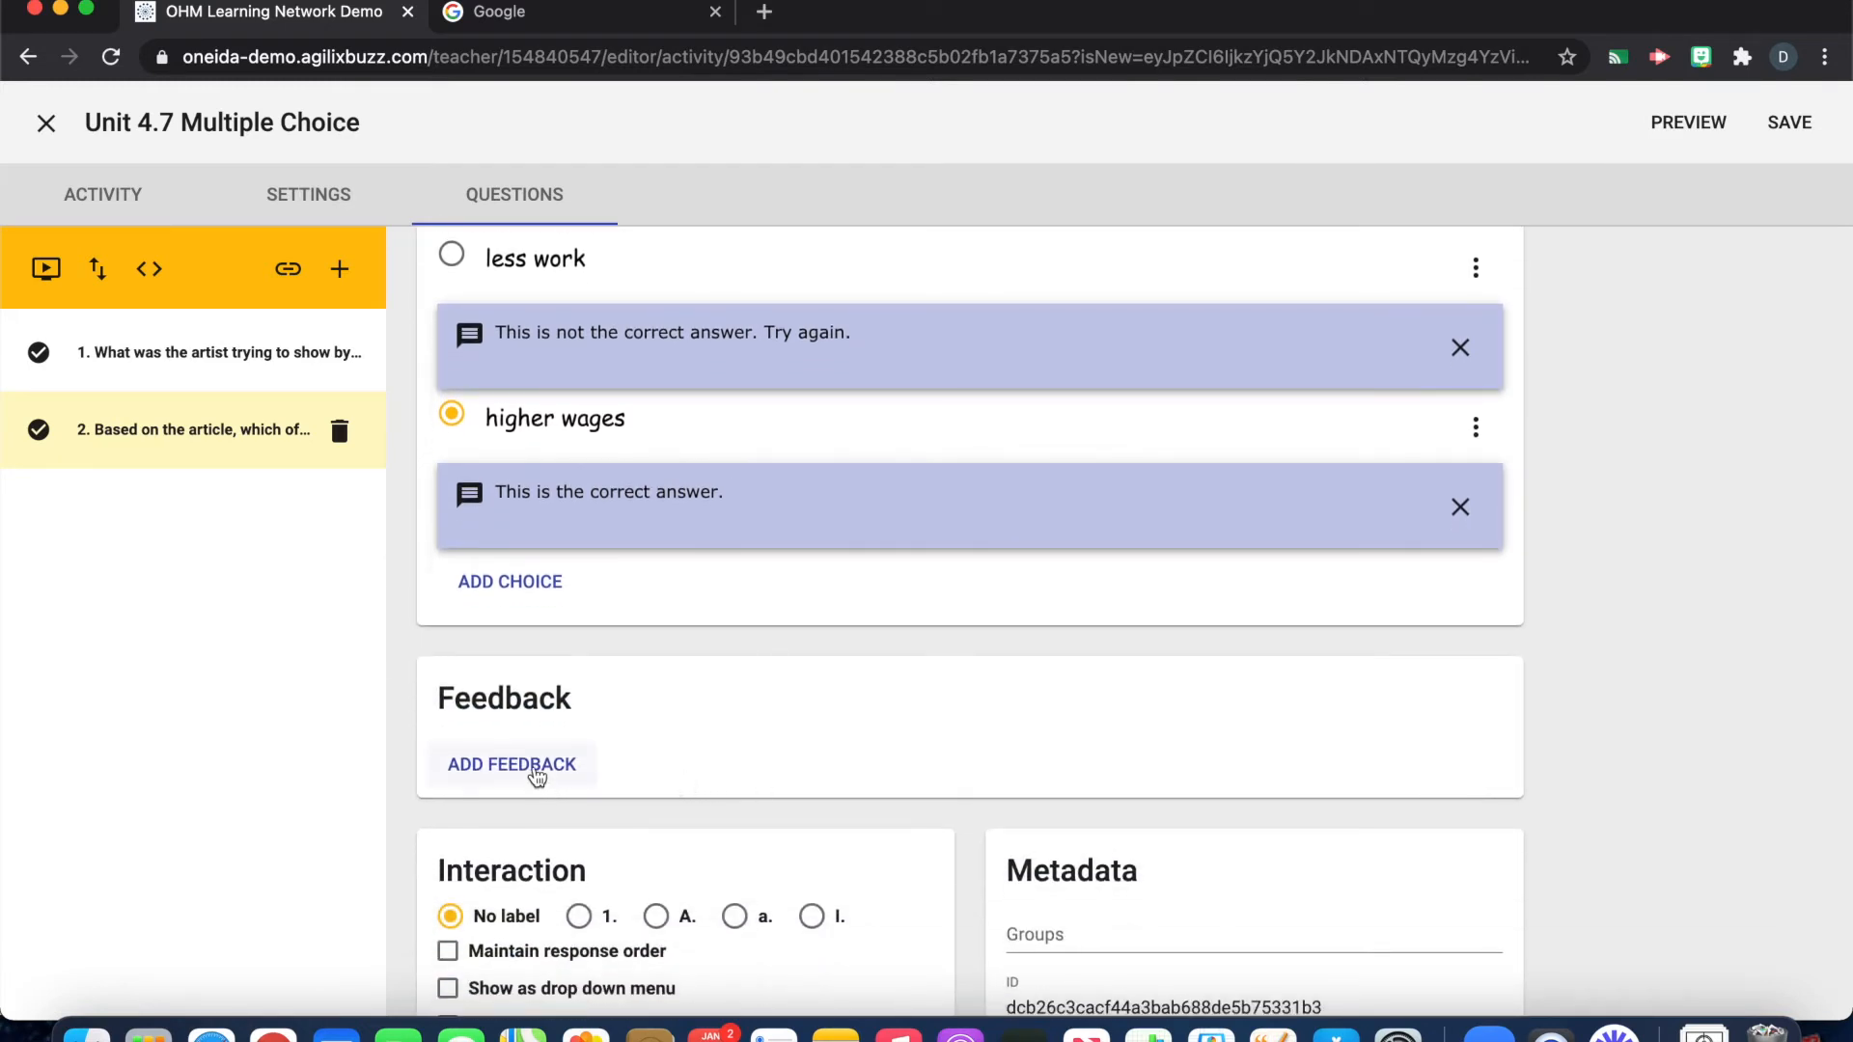
{"action": "left_click", "coordinate": [537, 778]}
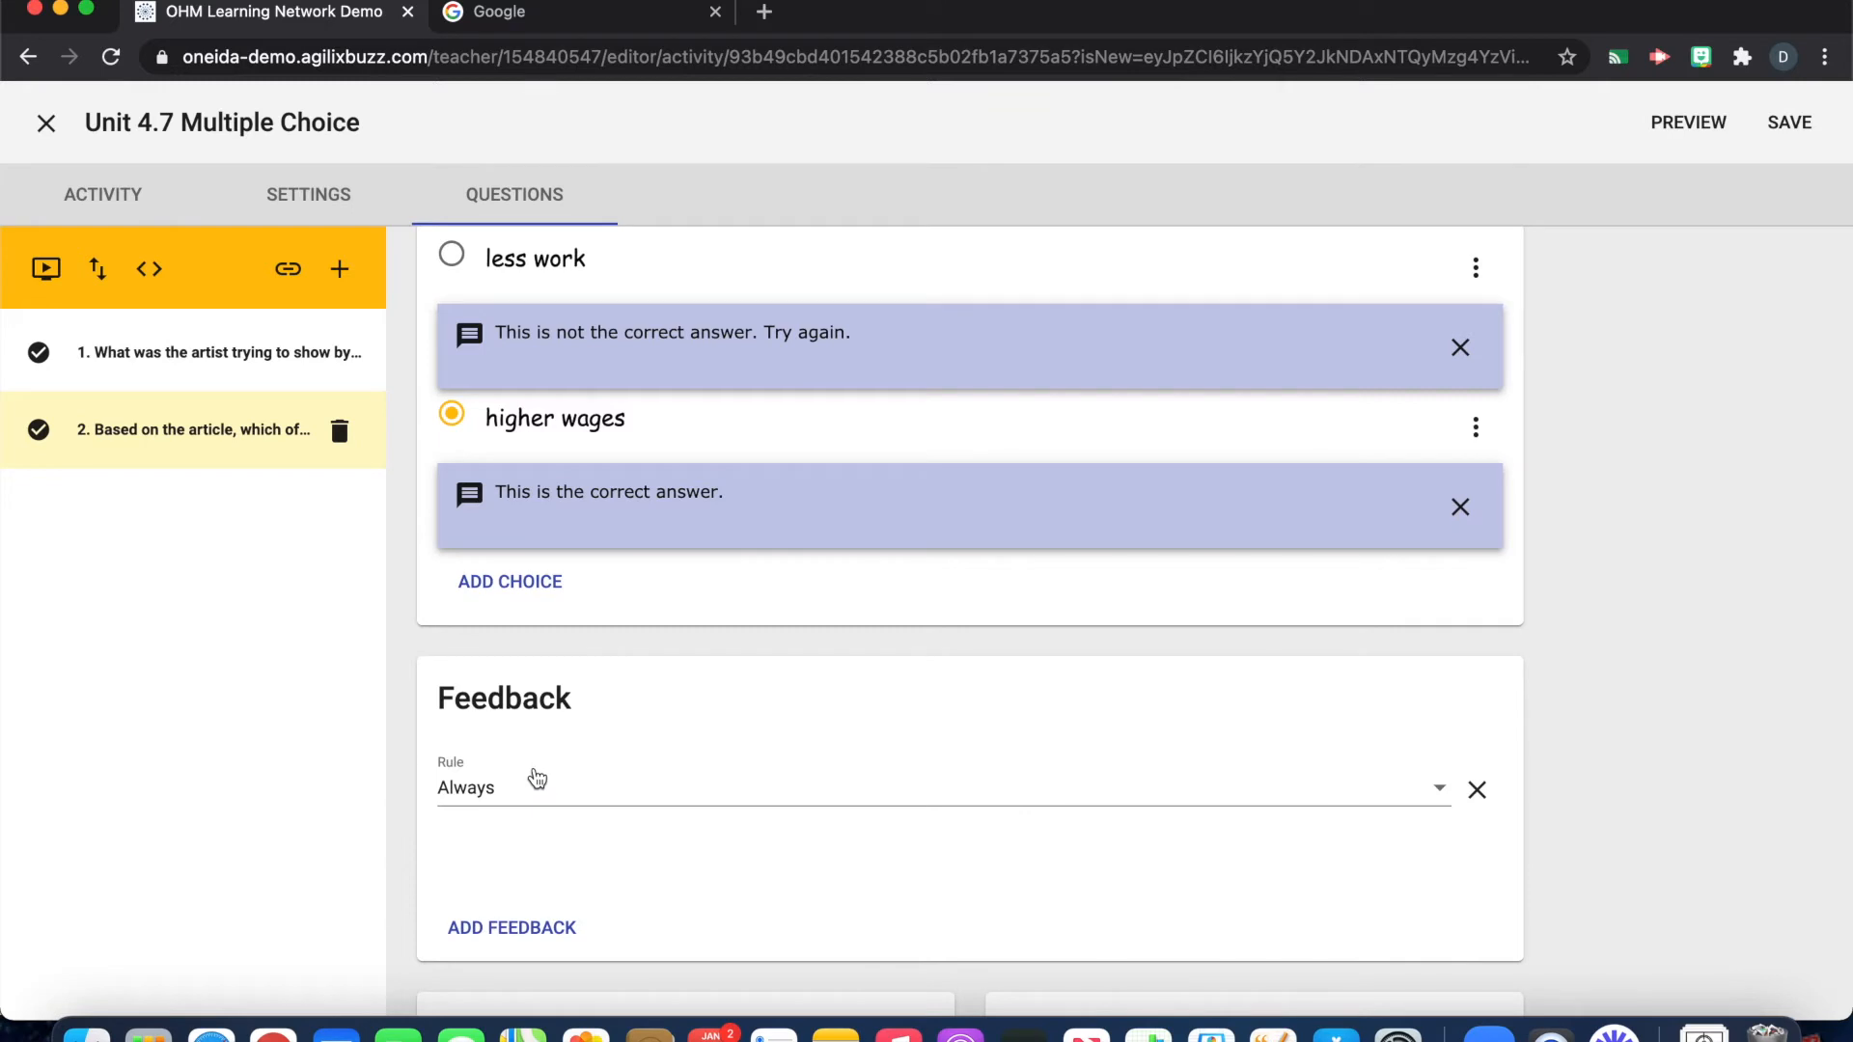
{"action": "left_click", "coordinate": [569, 793]}
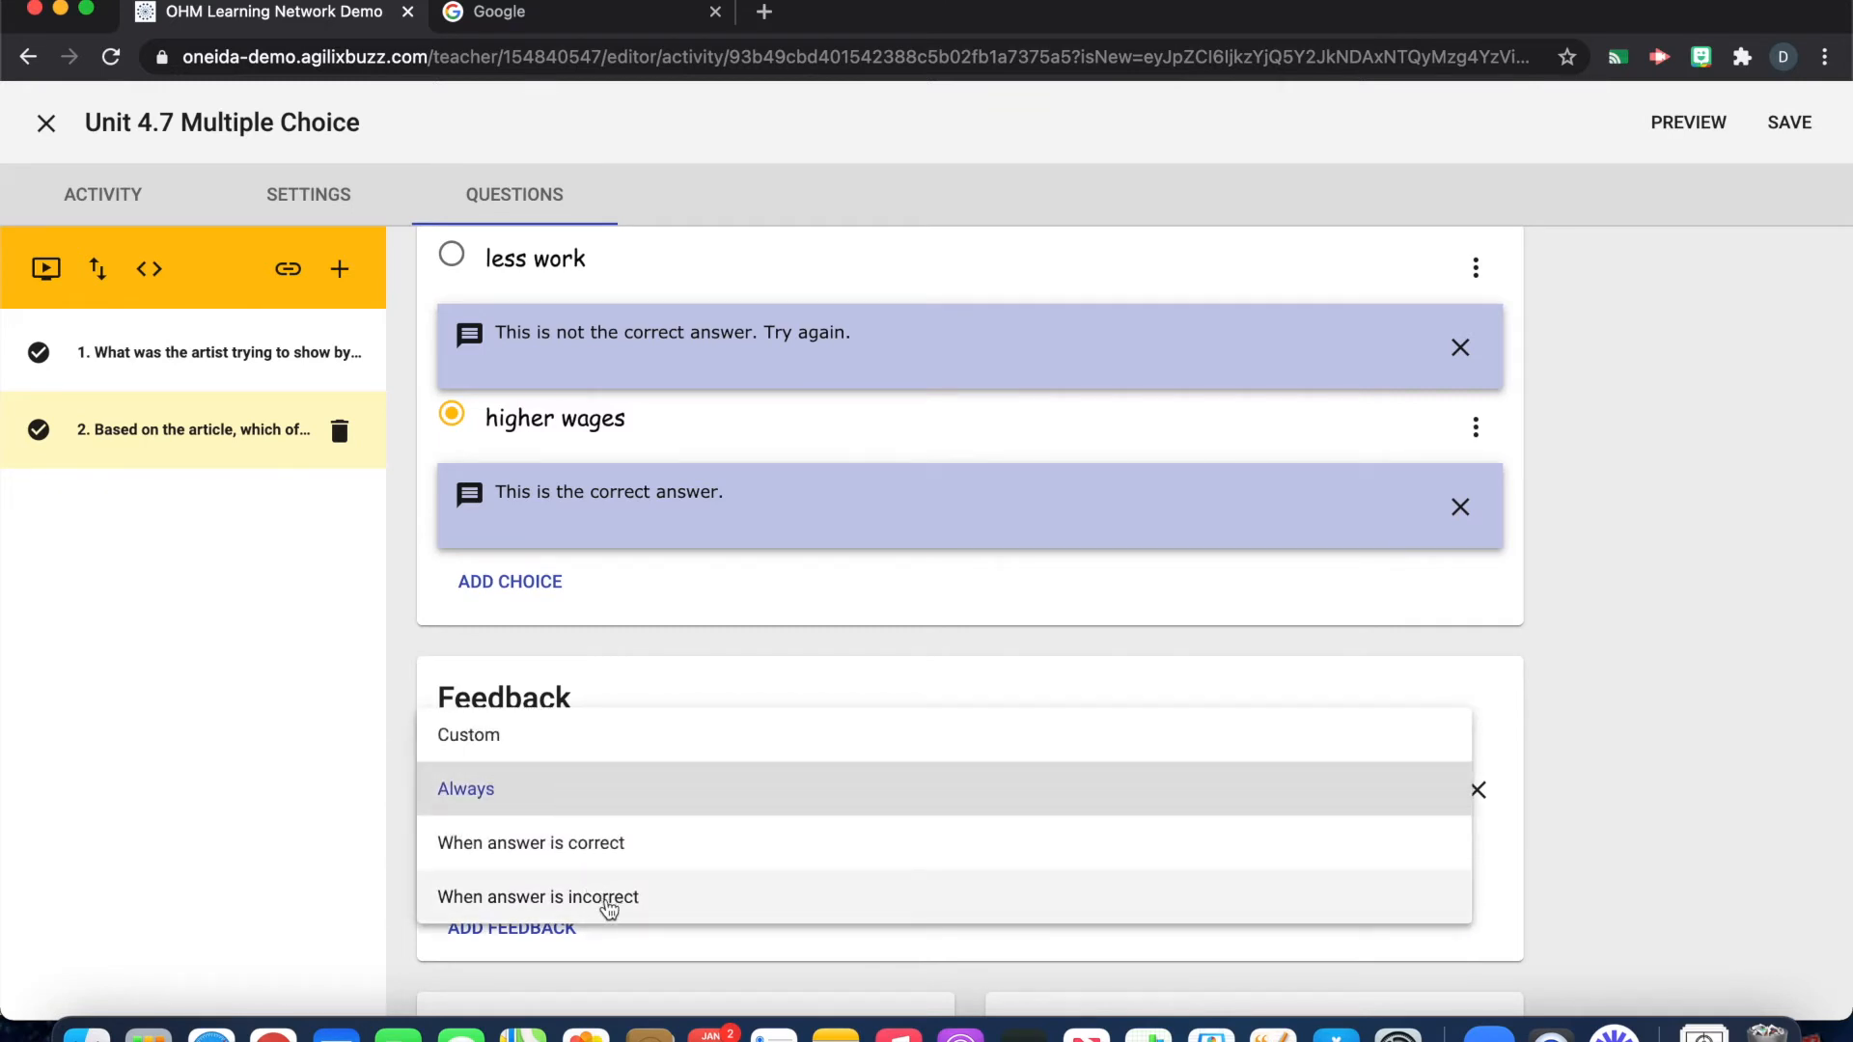
{"action": "left_click", "coordinate": [612, 897]}
{"action": "left_click", "coordinate": [530, 853]}
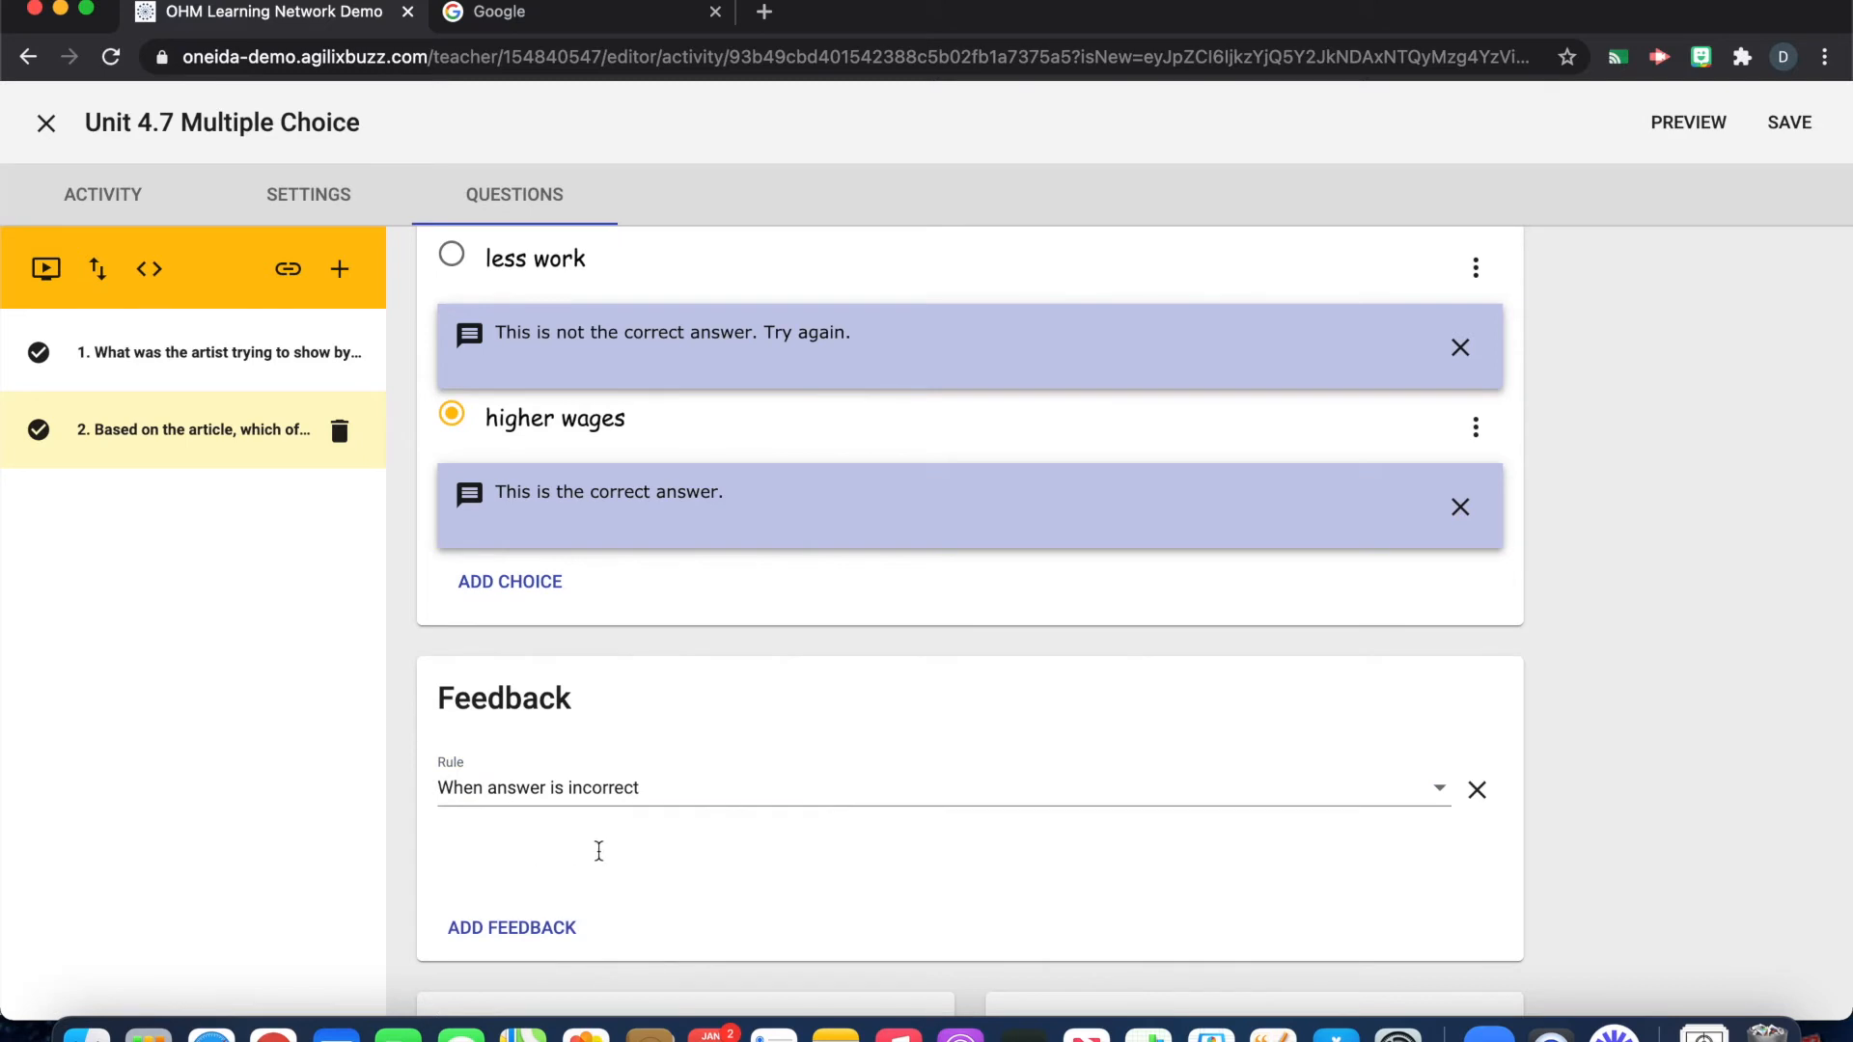
{"action": "type", "text": "This answer is about im"}
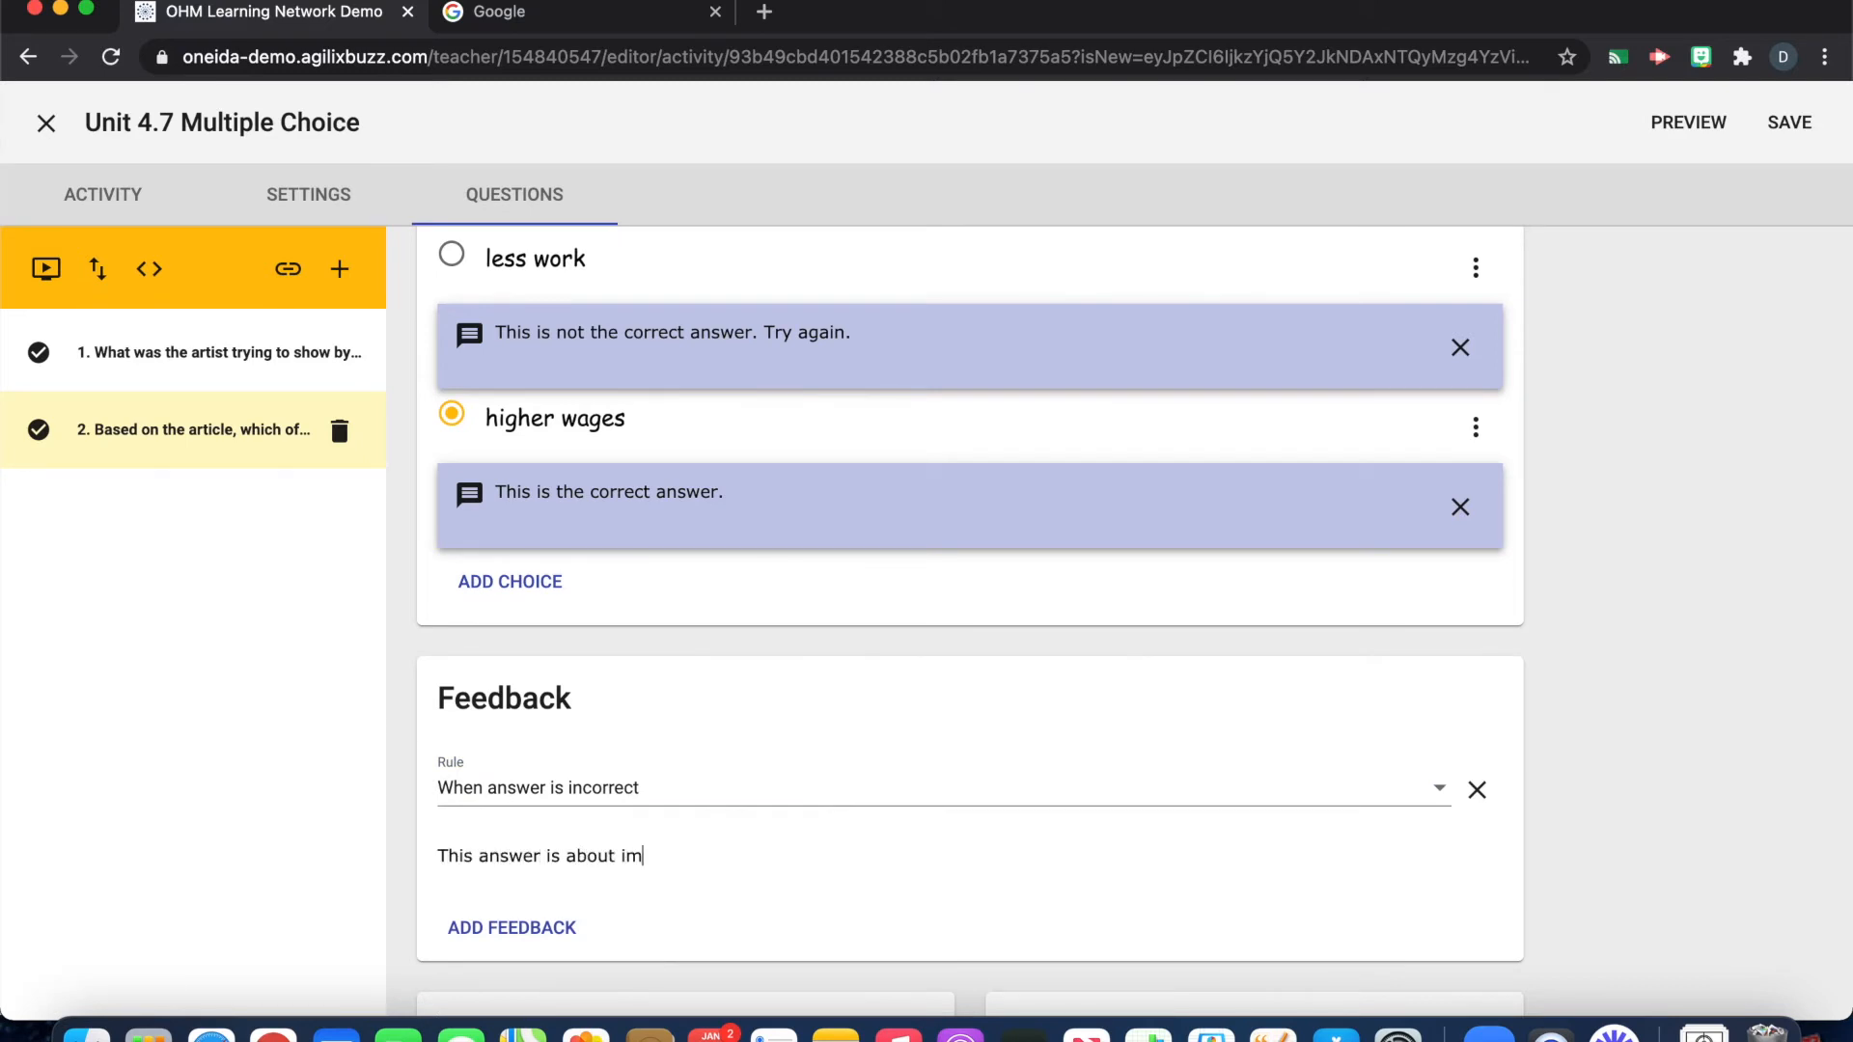
{"action": "type", "text": "migrants. Go back through your notes."}
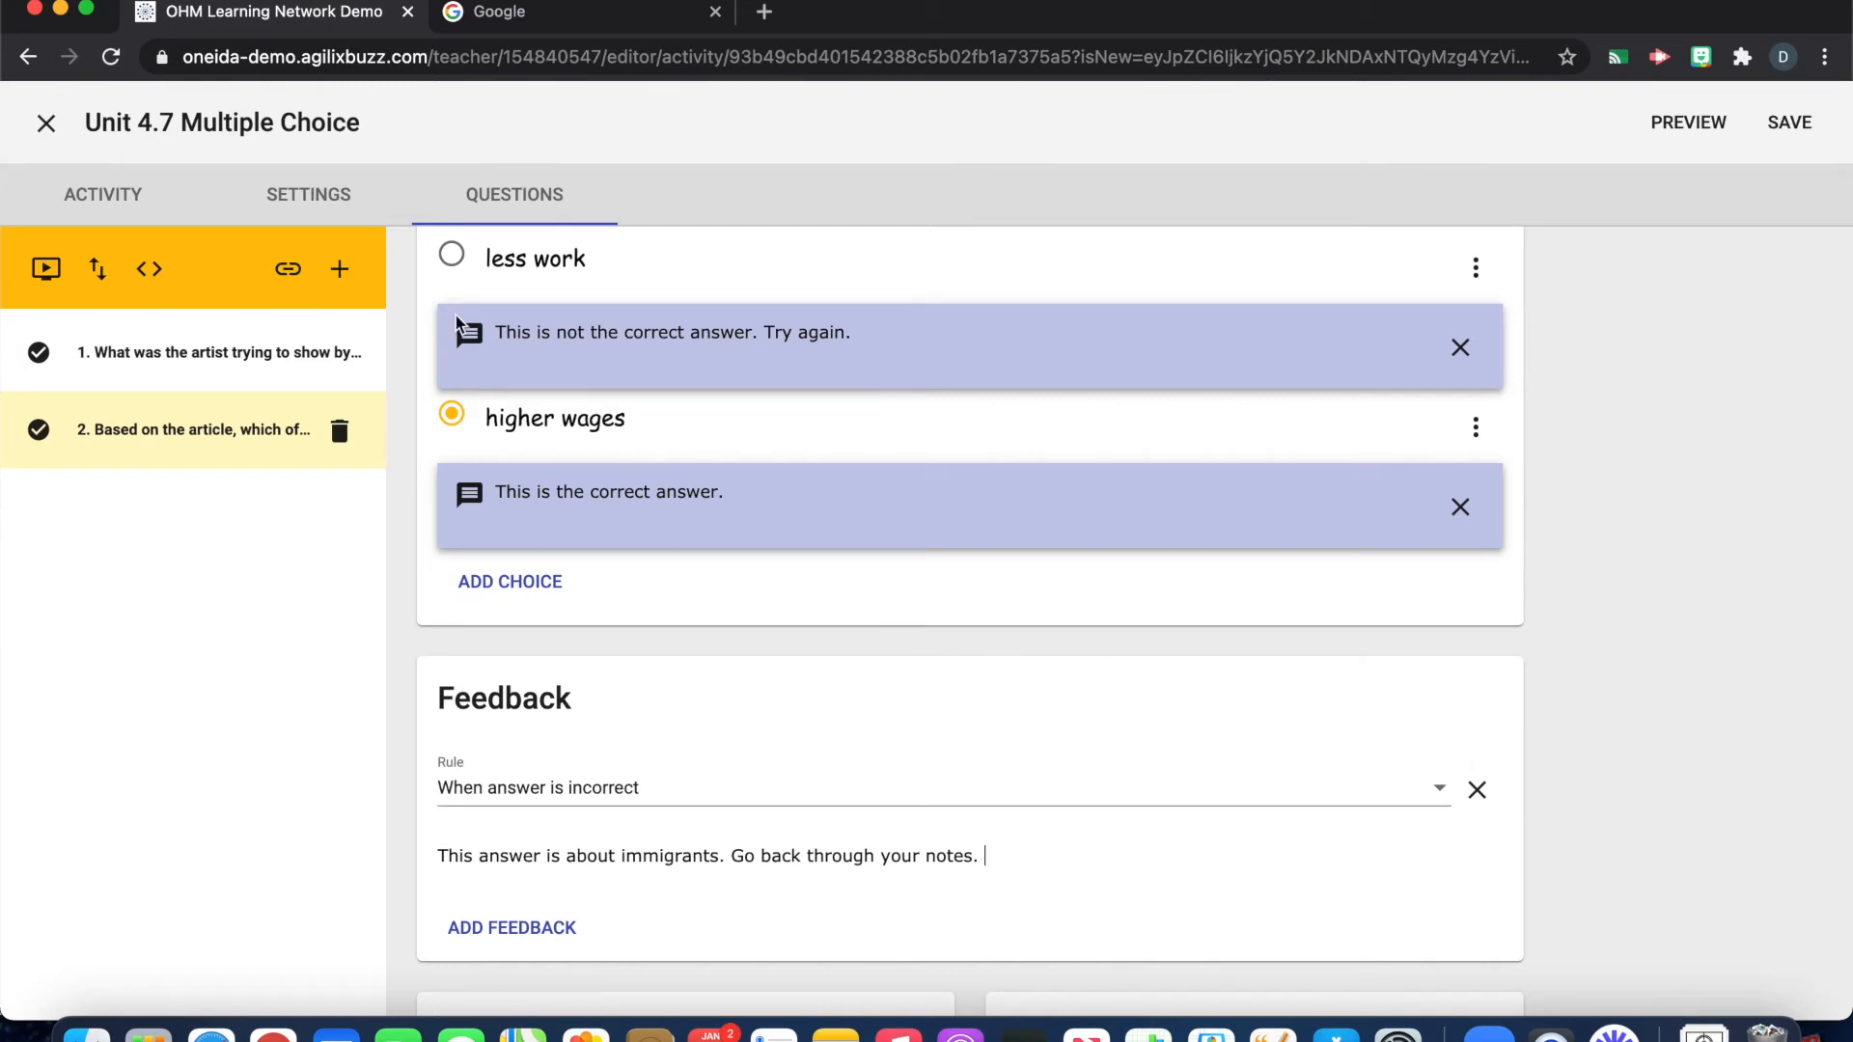
- Enable a due date for the activity and allow late submissions in its settings
{"action": "left_click", "coordinate": [300, 198]}
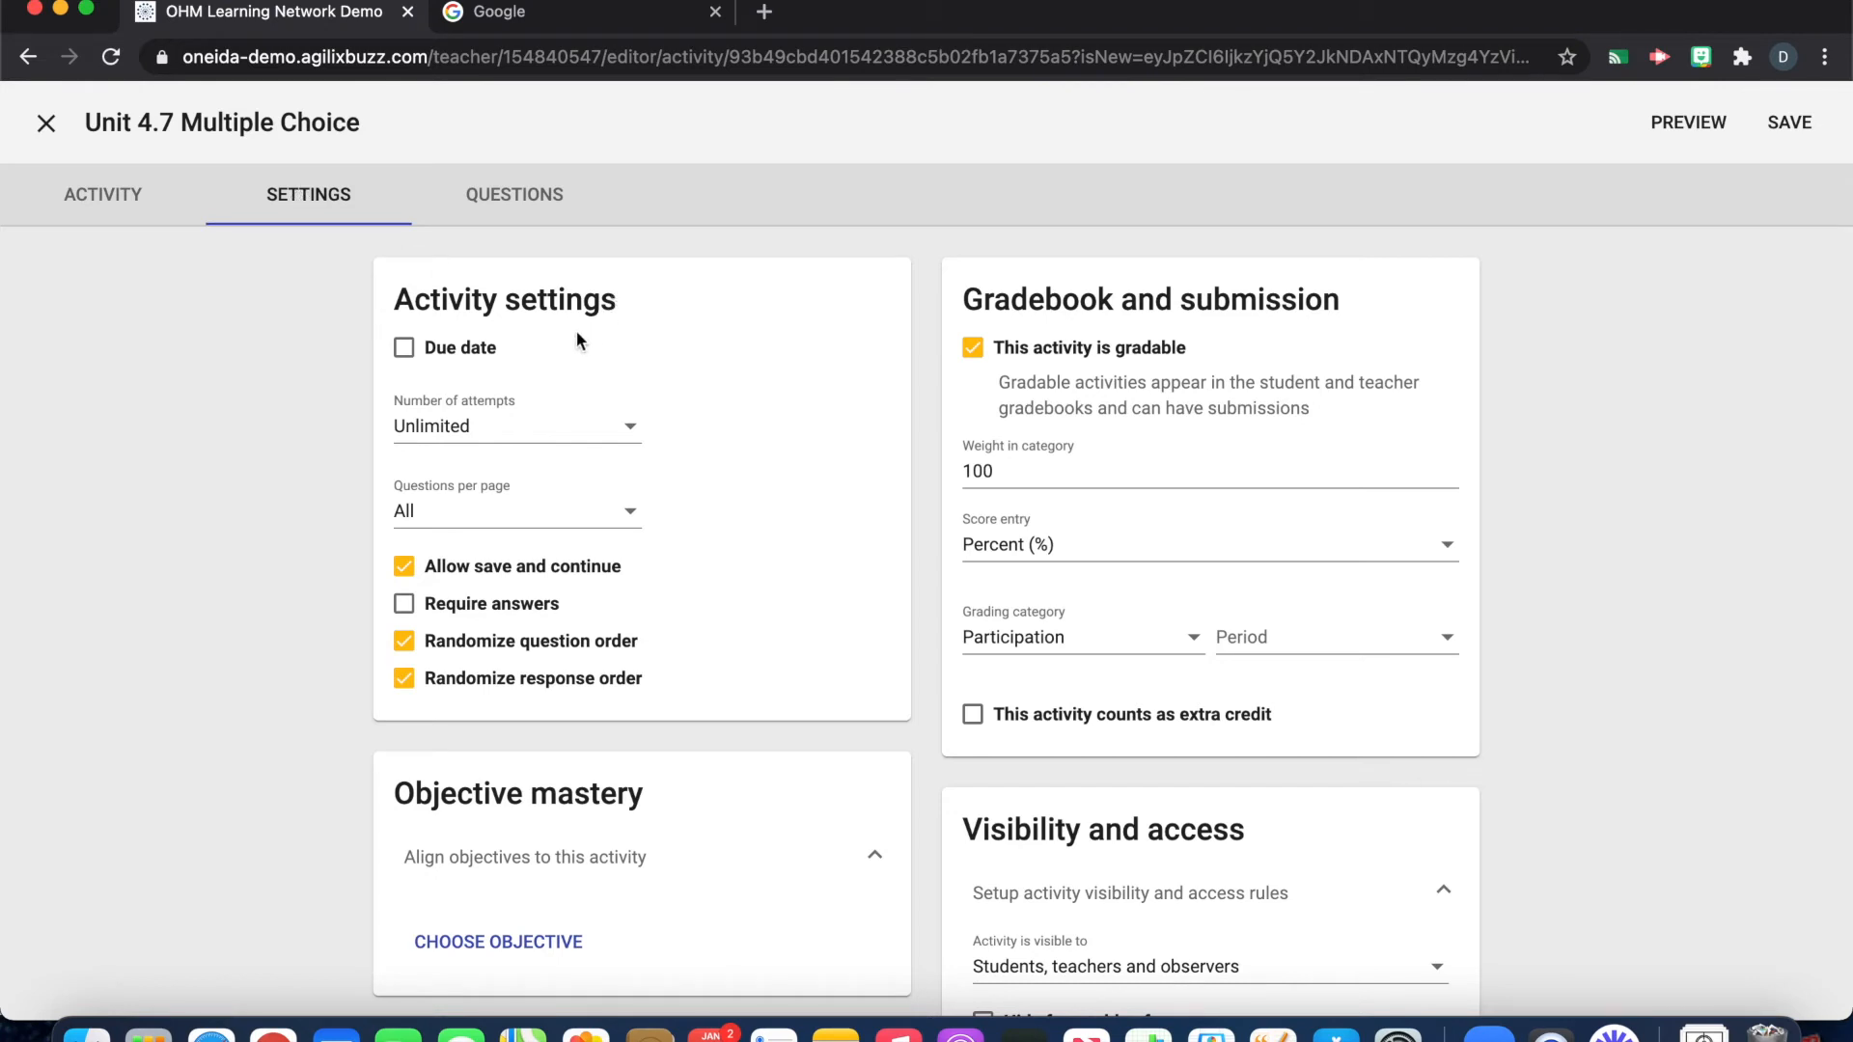
{"action": "left_click", "coordinate": [409, 350]}
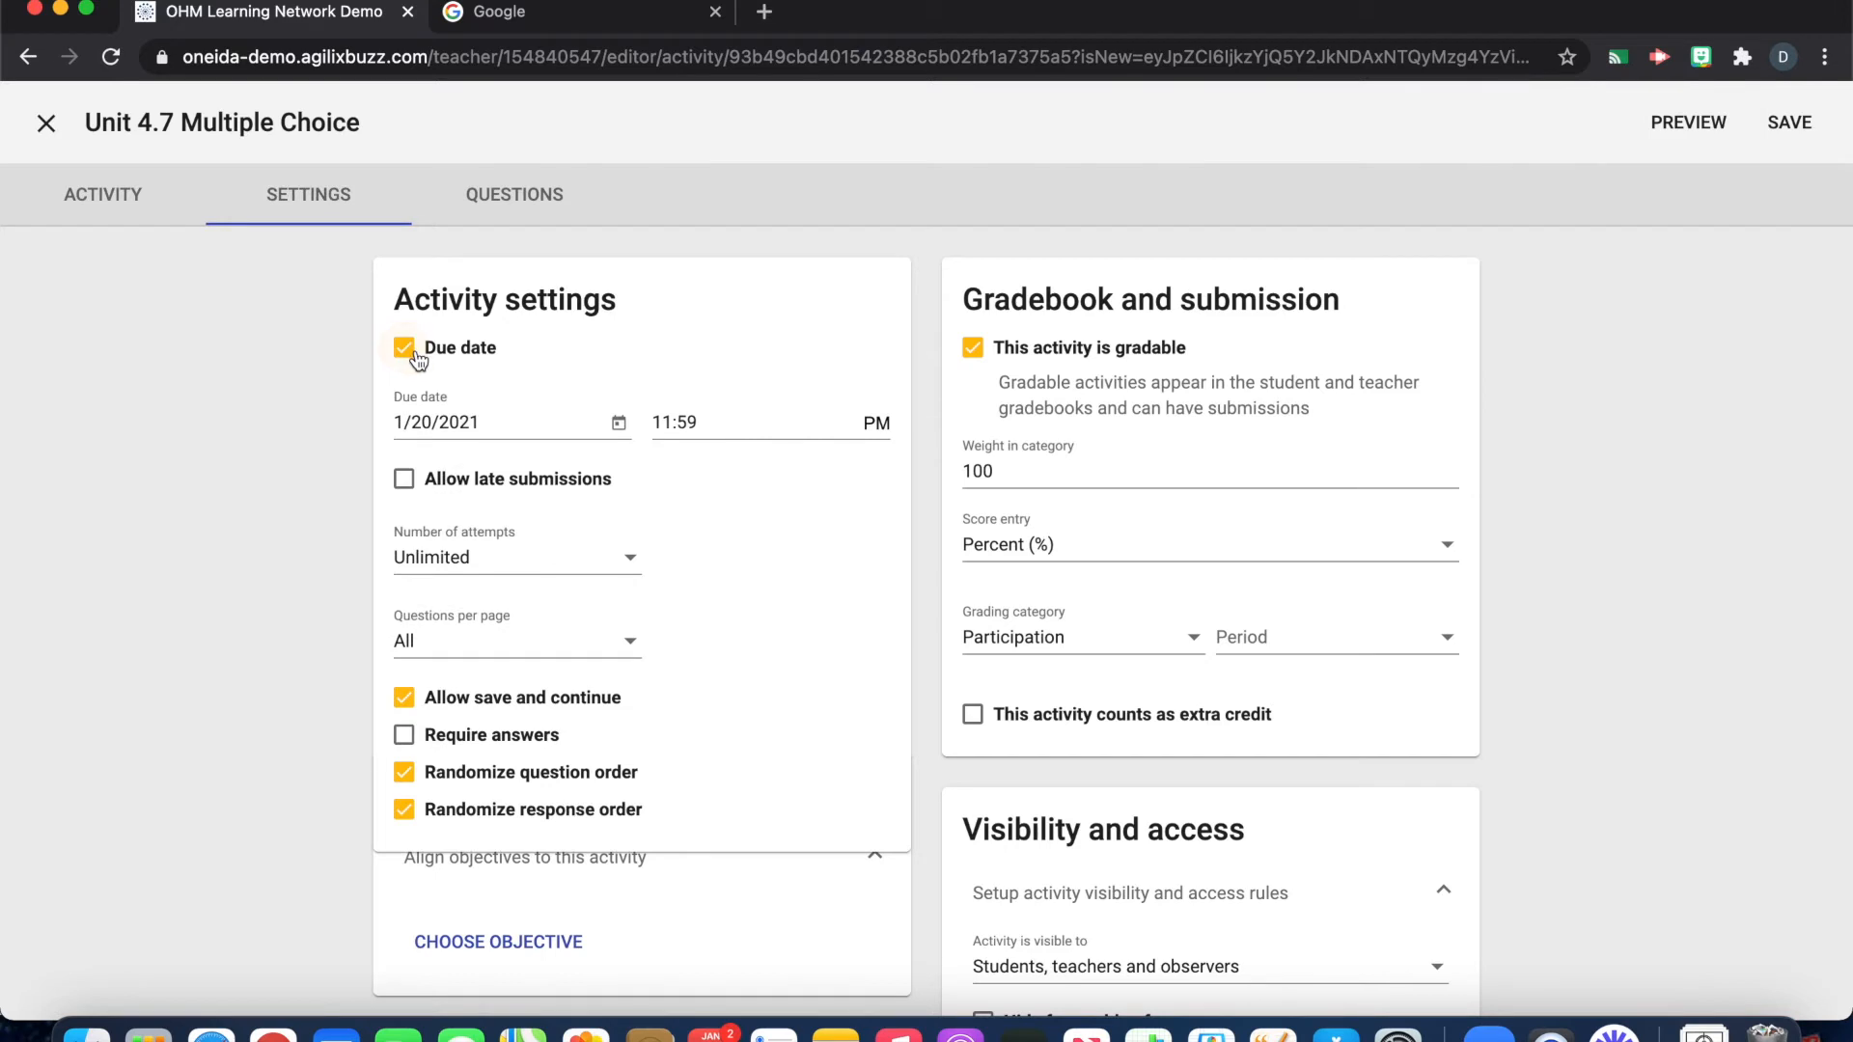
{"action": "left_click", "coordinate": [405, 480]}
{"action": "scroll", "coordinate": [770, 569], "scroll_direction": "down", "scroll_amount": 2}
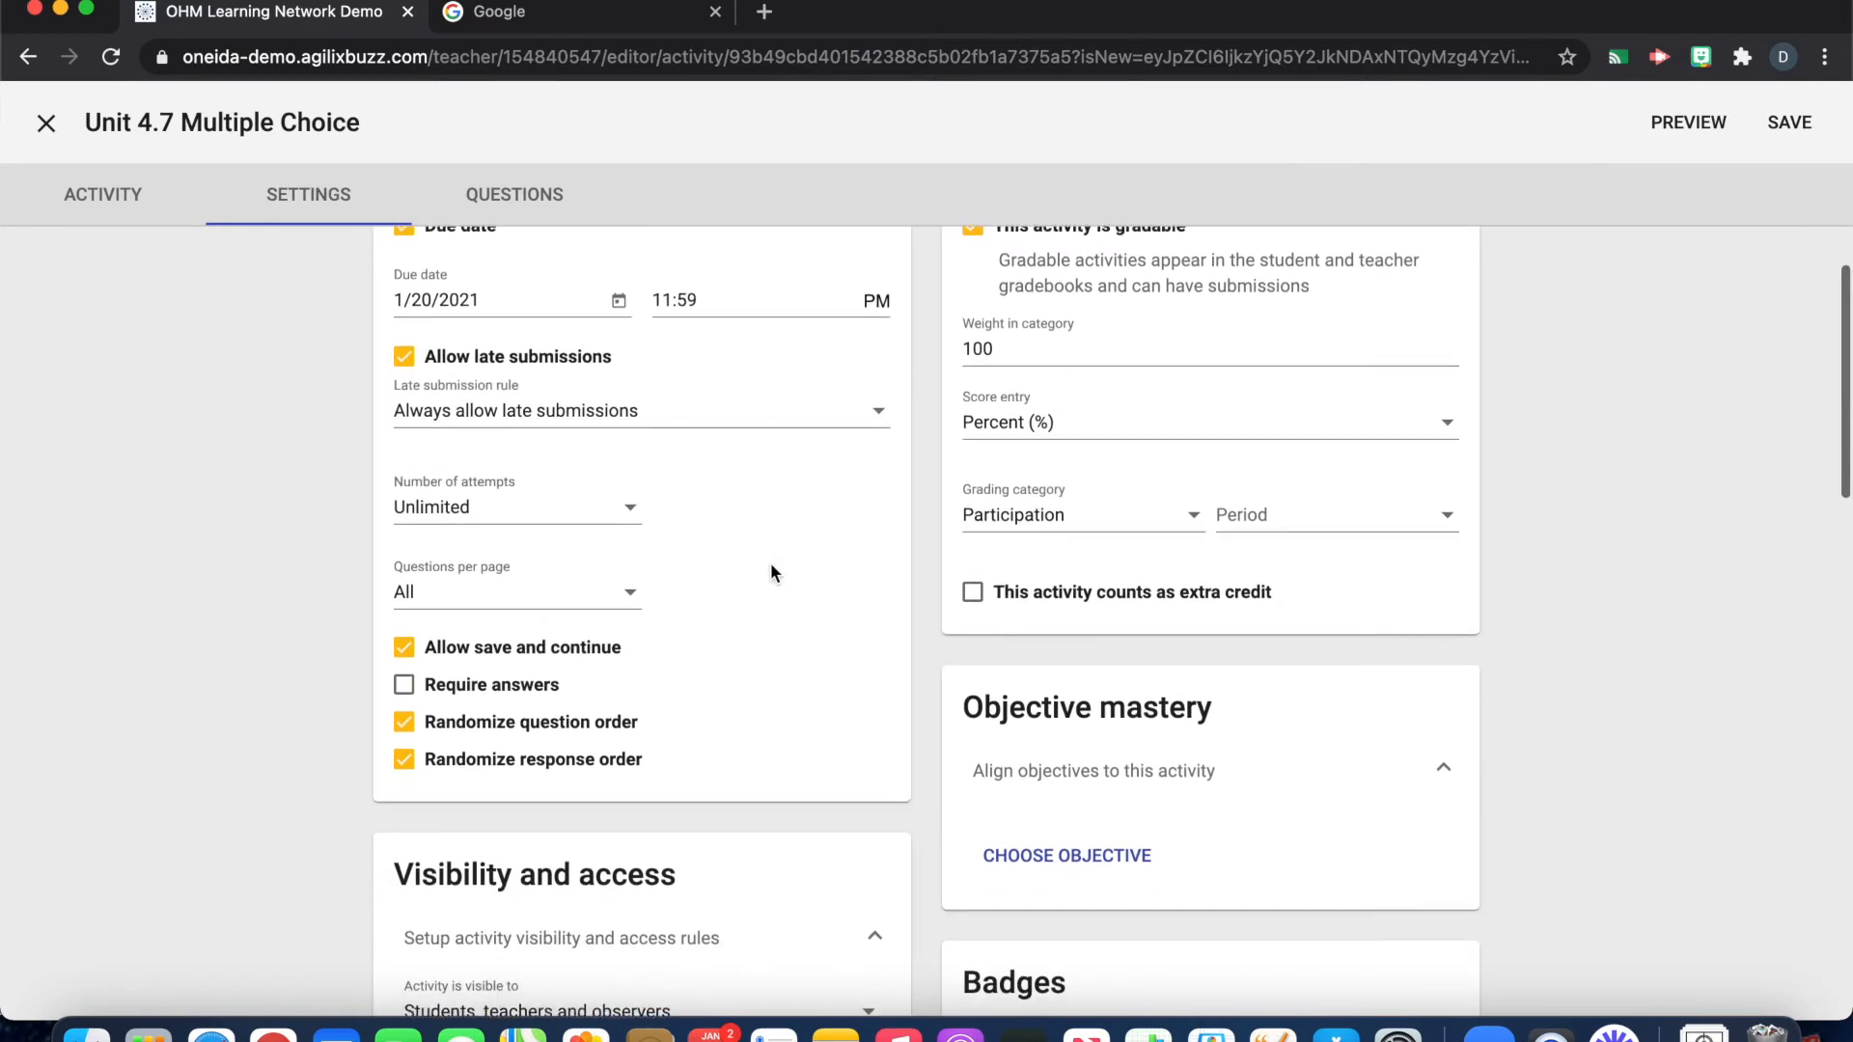
- Try a custom number of attempts for the activity, and restore the setting to Unlimited
{"action": "scroll", "coordinate": [771, 566], "scroll_direction": "up", "scroll_amount": 1}
{"action": "scroll", "coordinate": [771, 567], "scroll_direction": "down", "scroll_amount": 1}
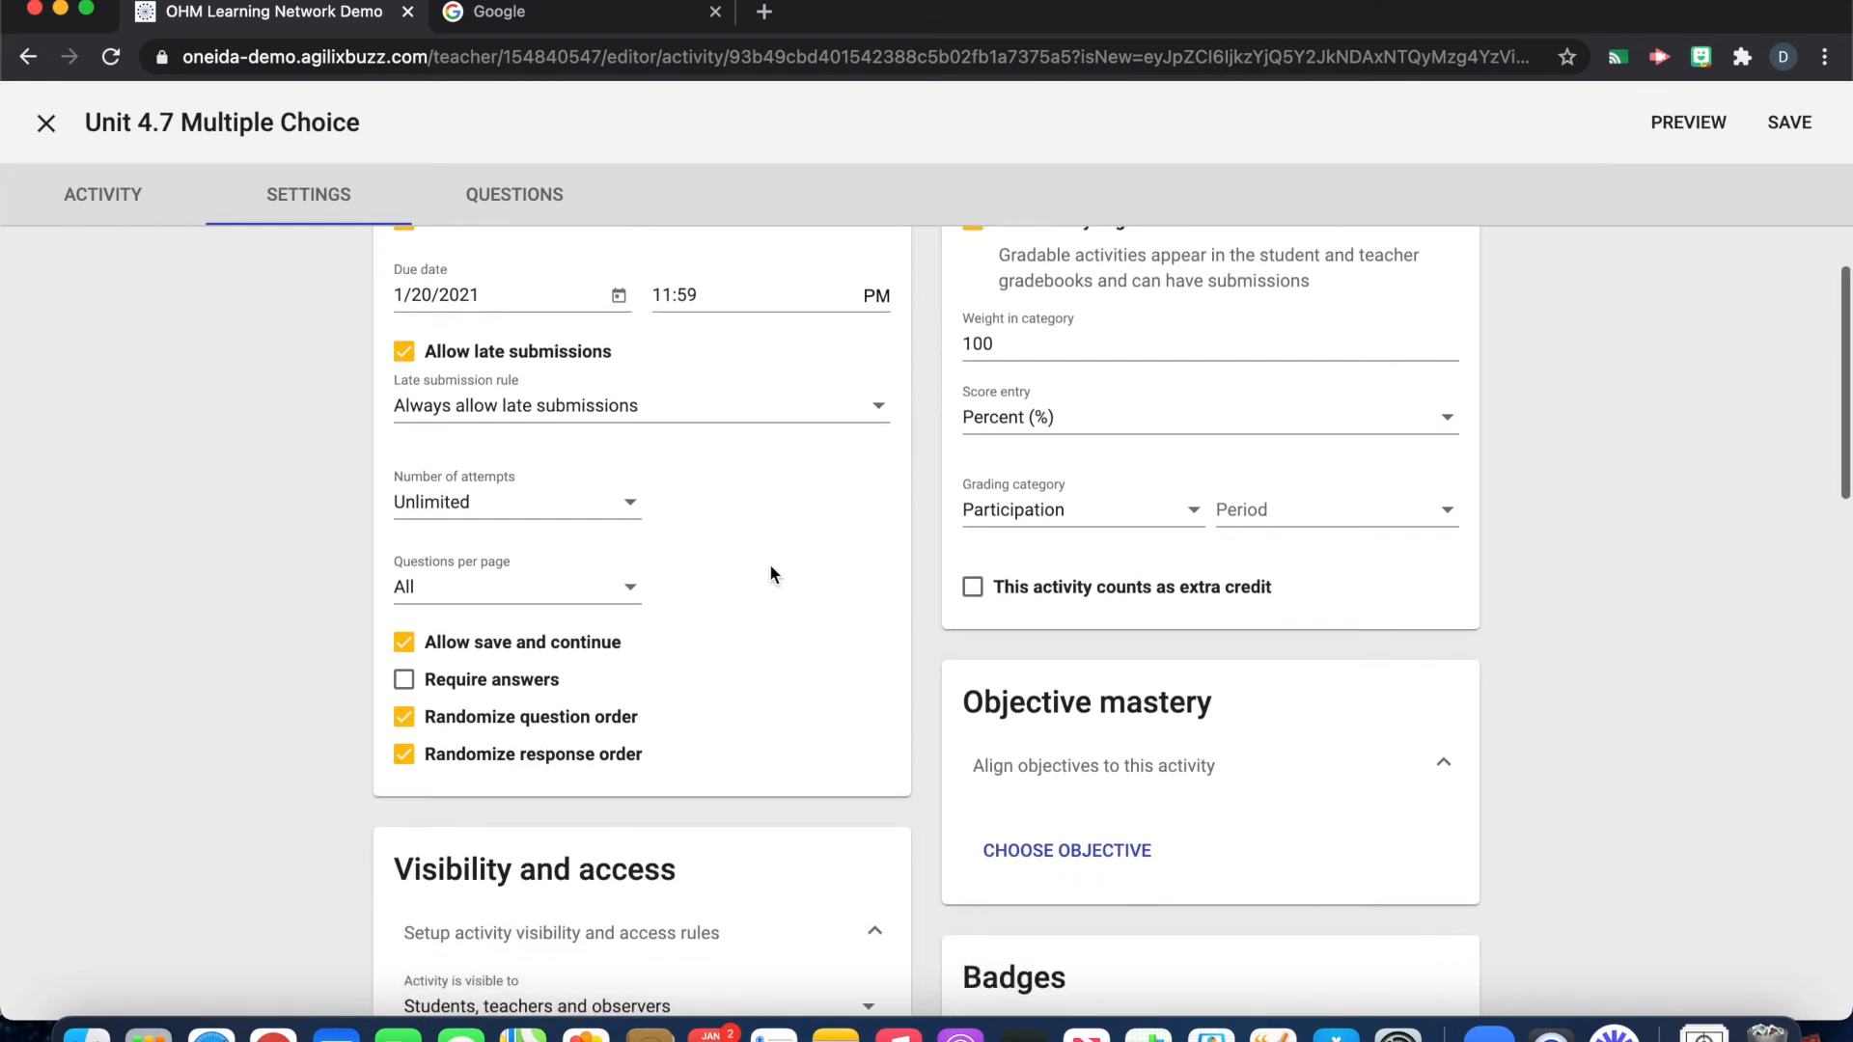
{"action": "scroll", "coordinate": [770, 574], "scroll_direction": "down", "scroll_amount": 1}
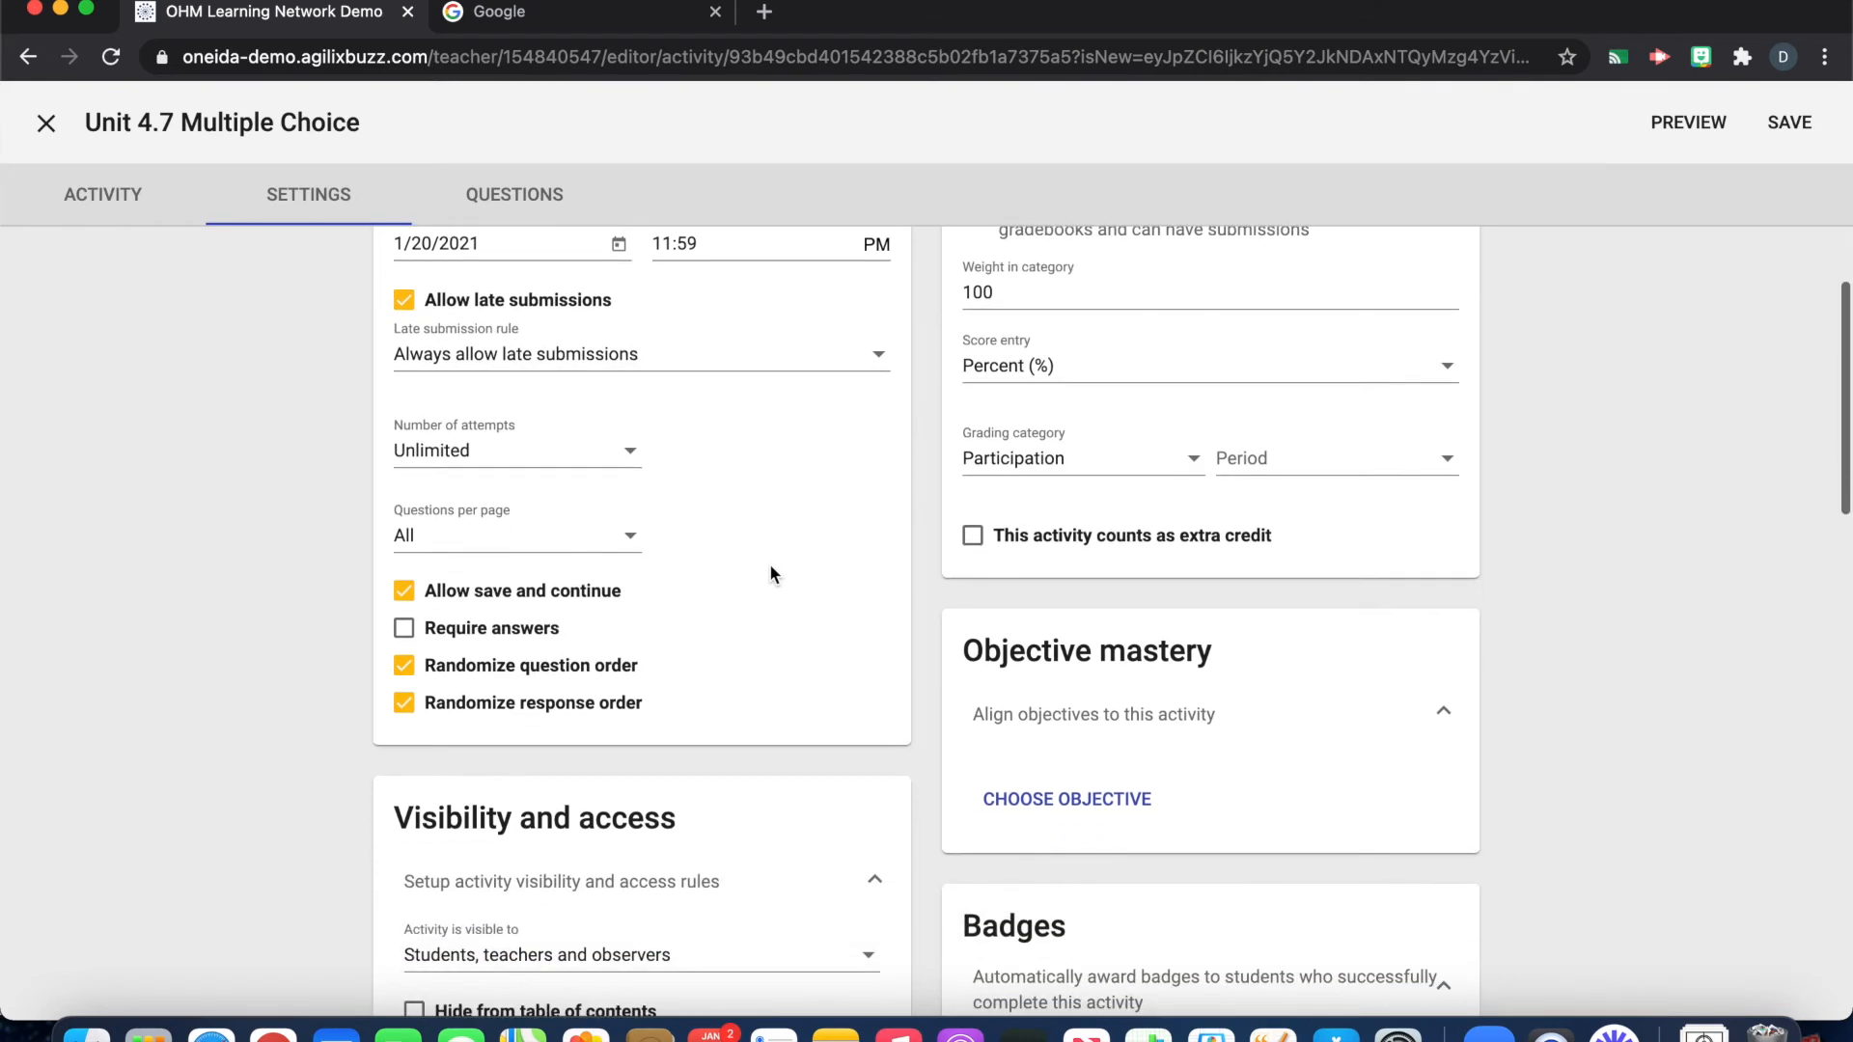
{"action": "left_click", "coordinate": [547, 459]}
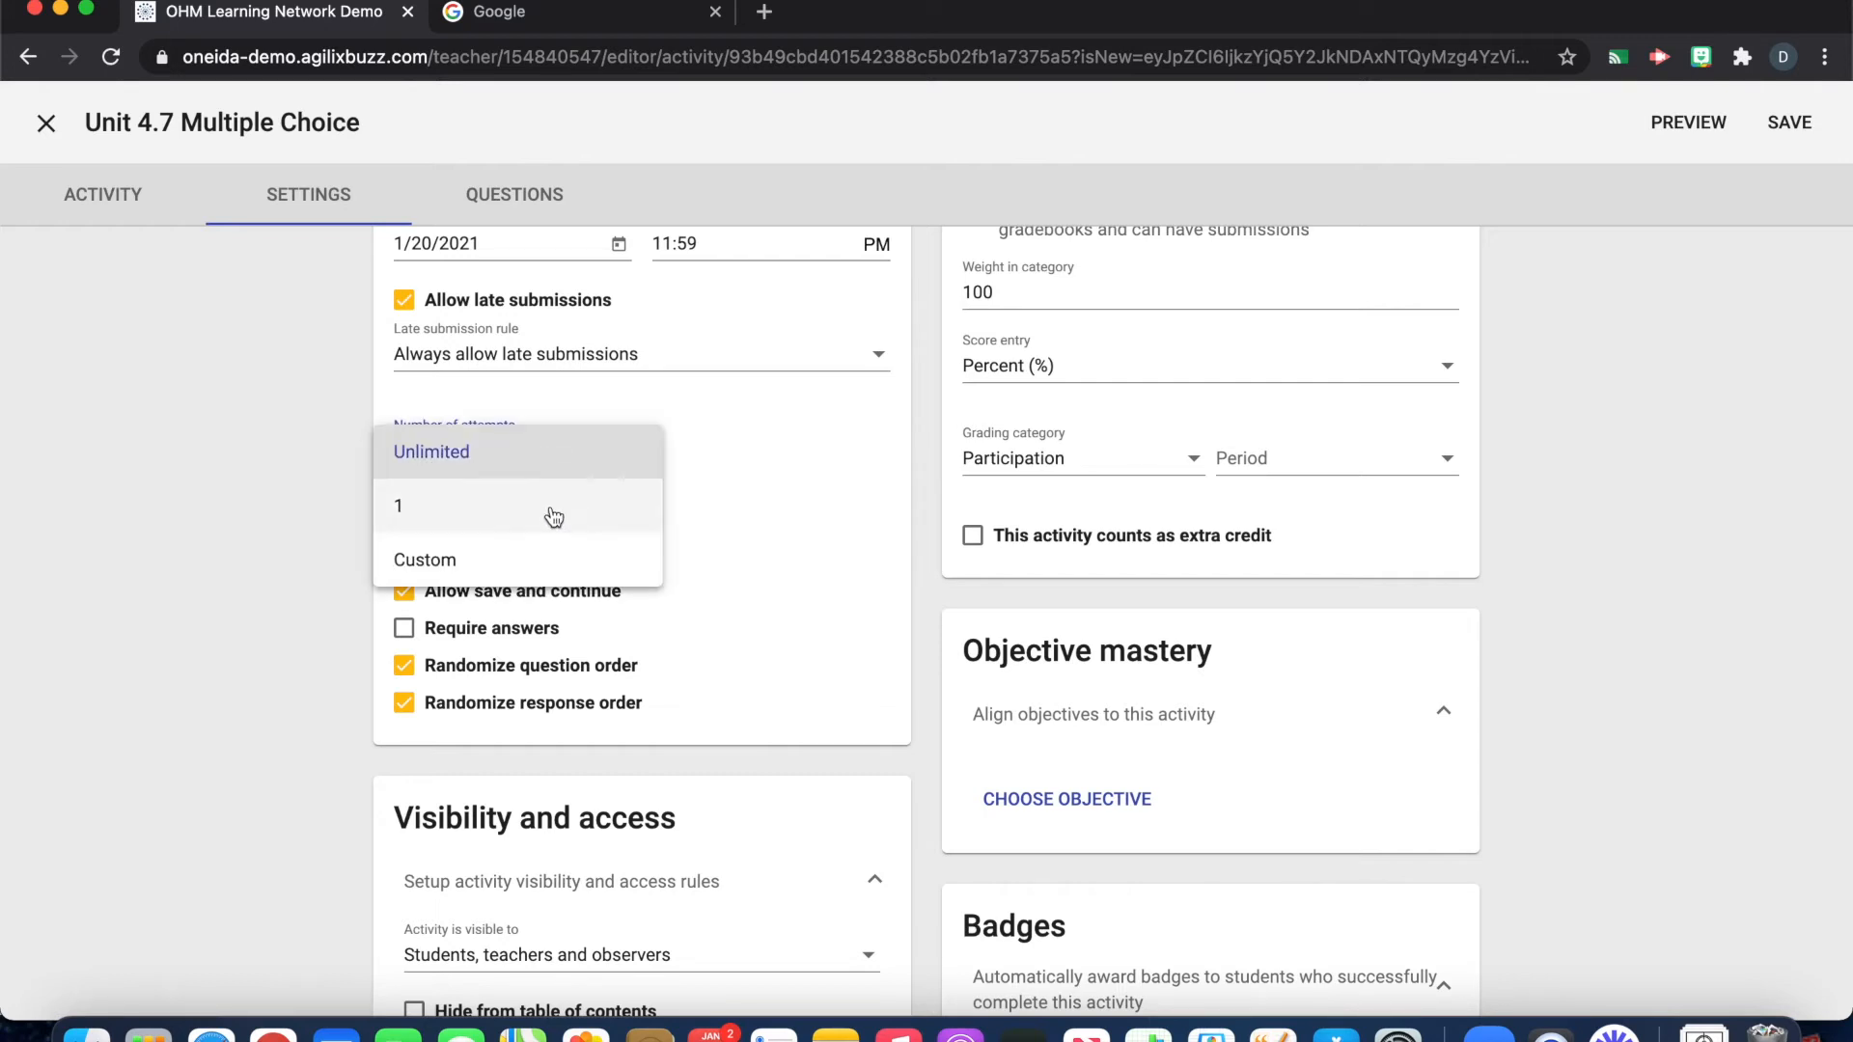
{"action": "left_click", "coordinate": [580, 562]}
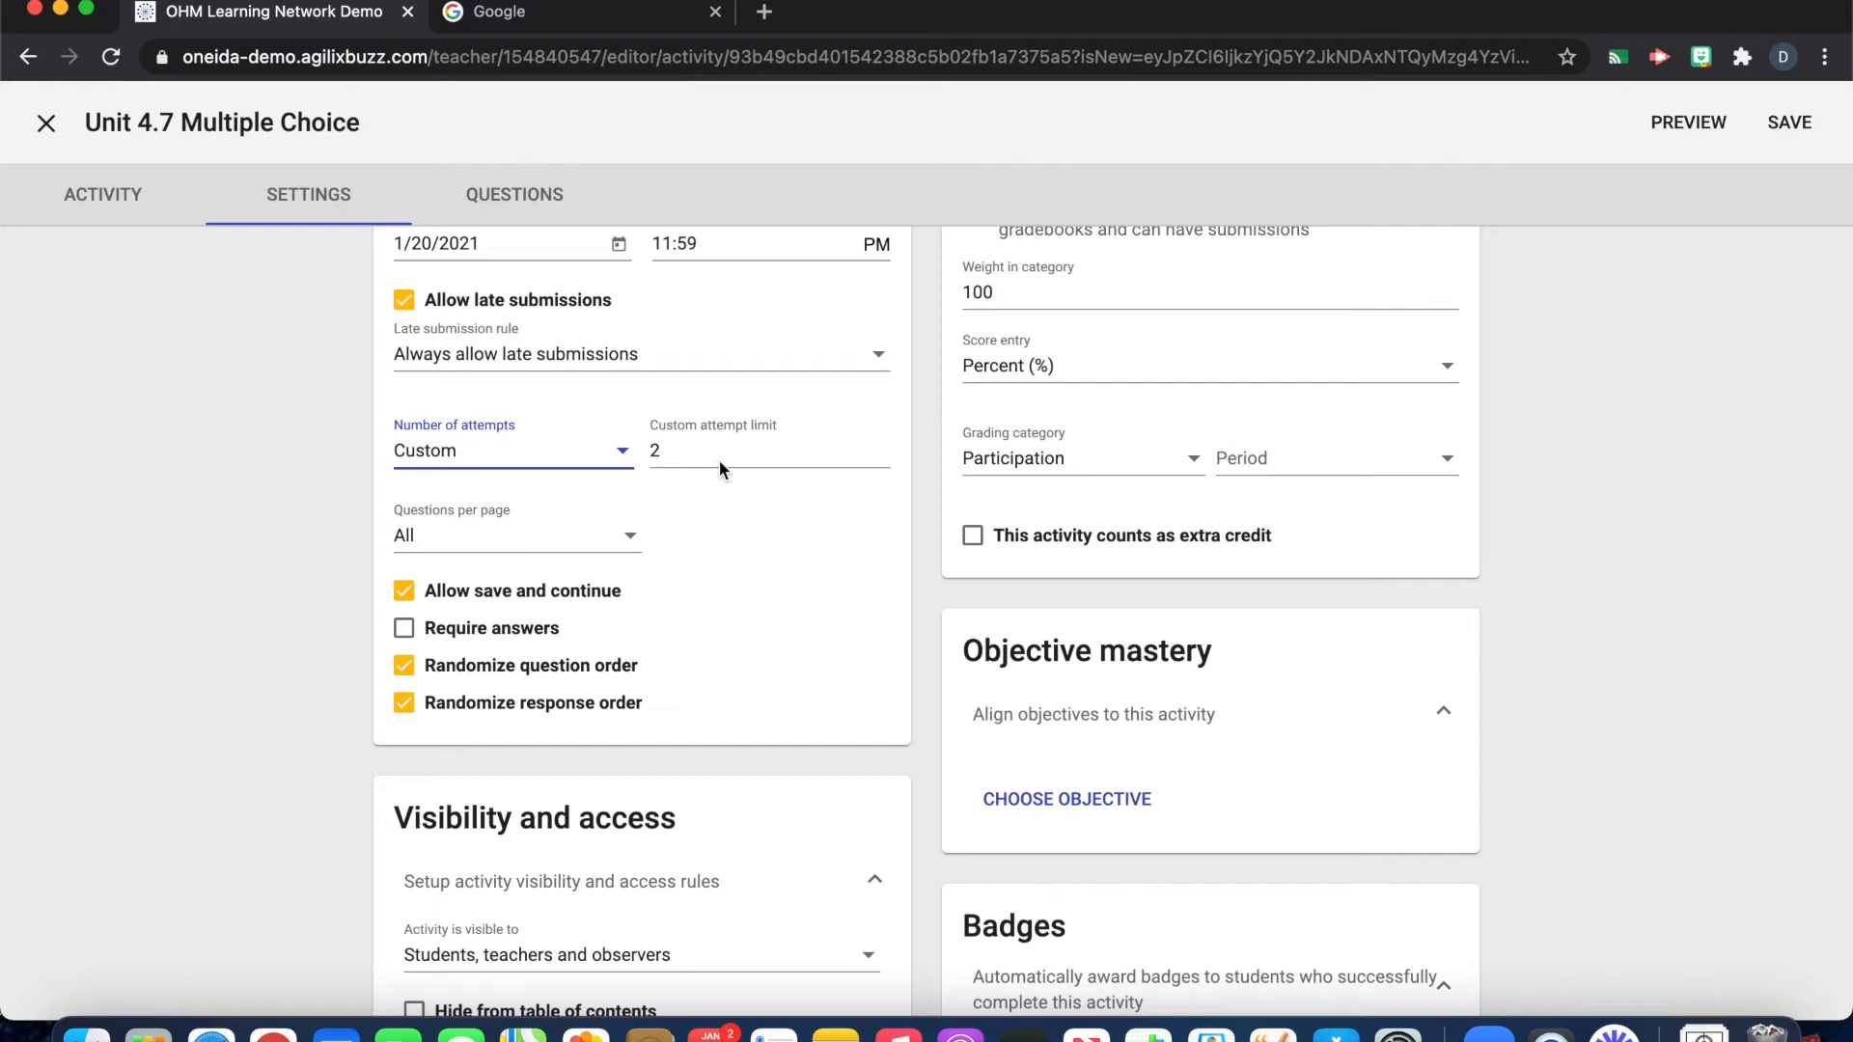
{"action": "left_click", "coordinate": [606, 467]}
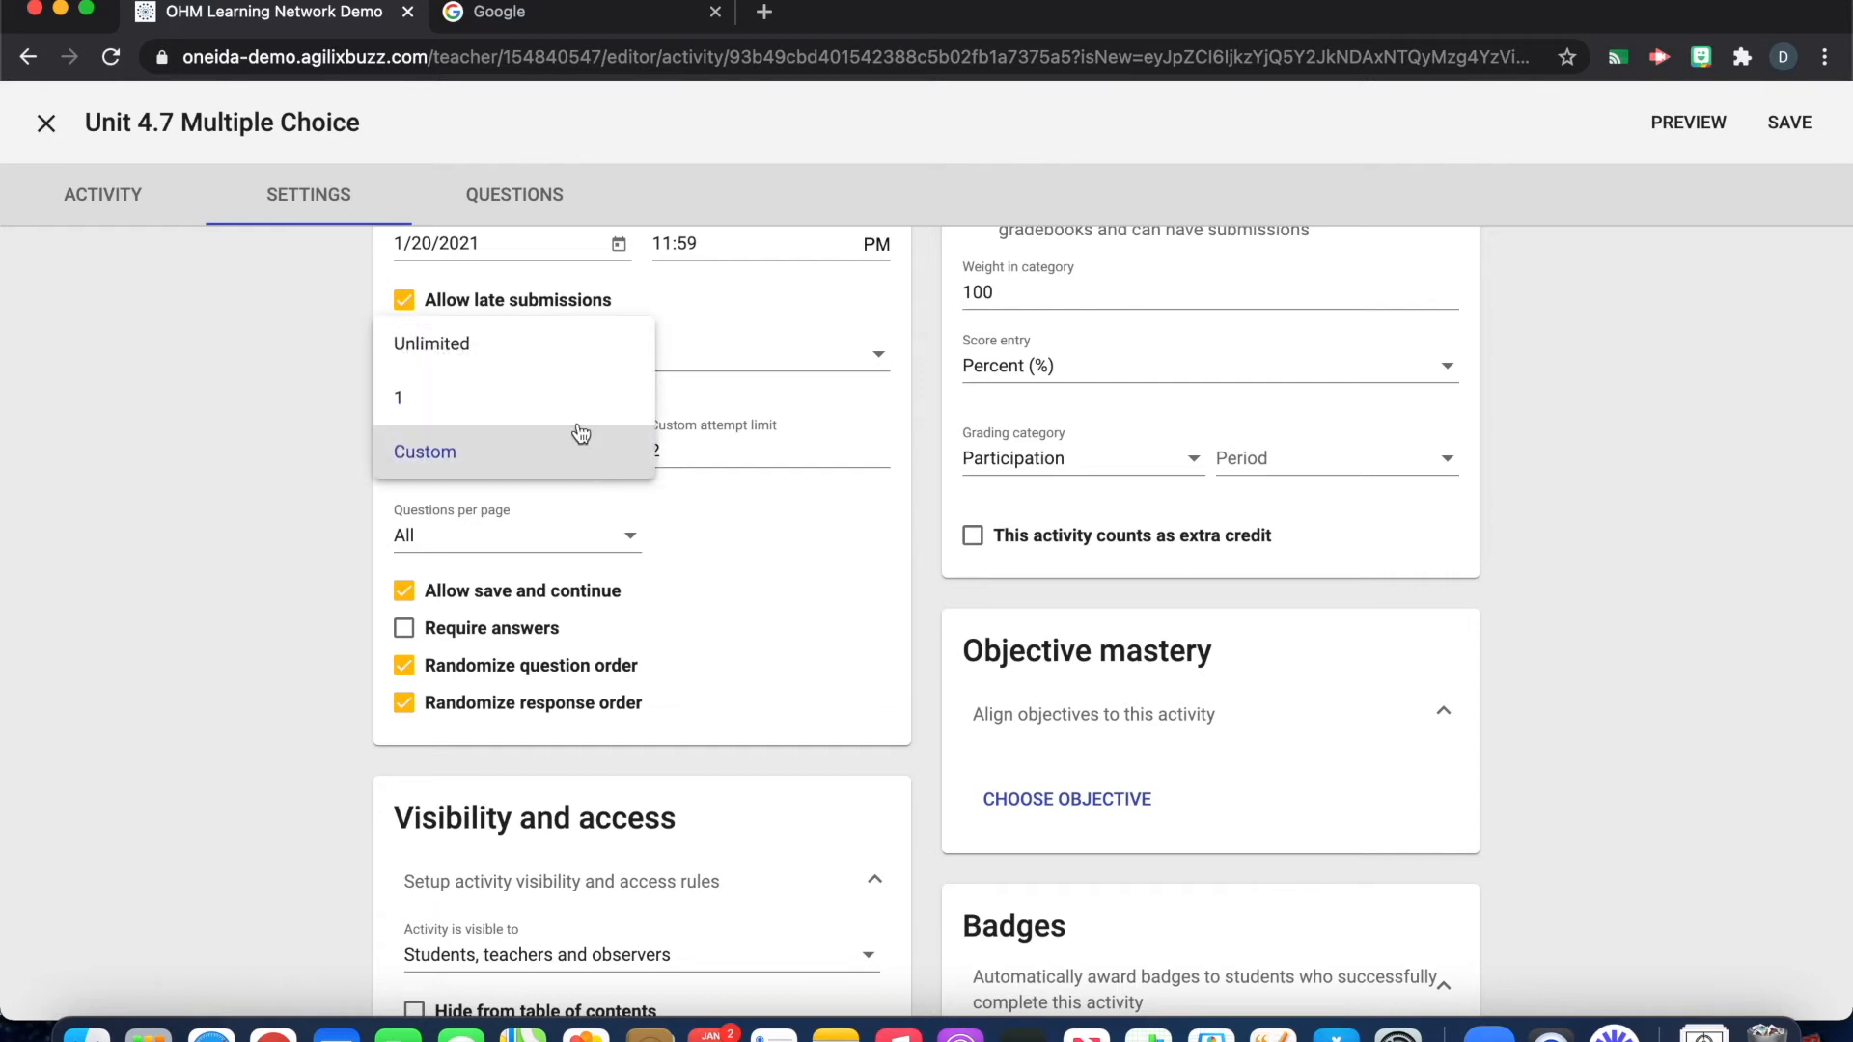
{"action": "left_click", "coordinate": [530, 363]}
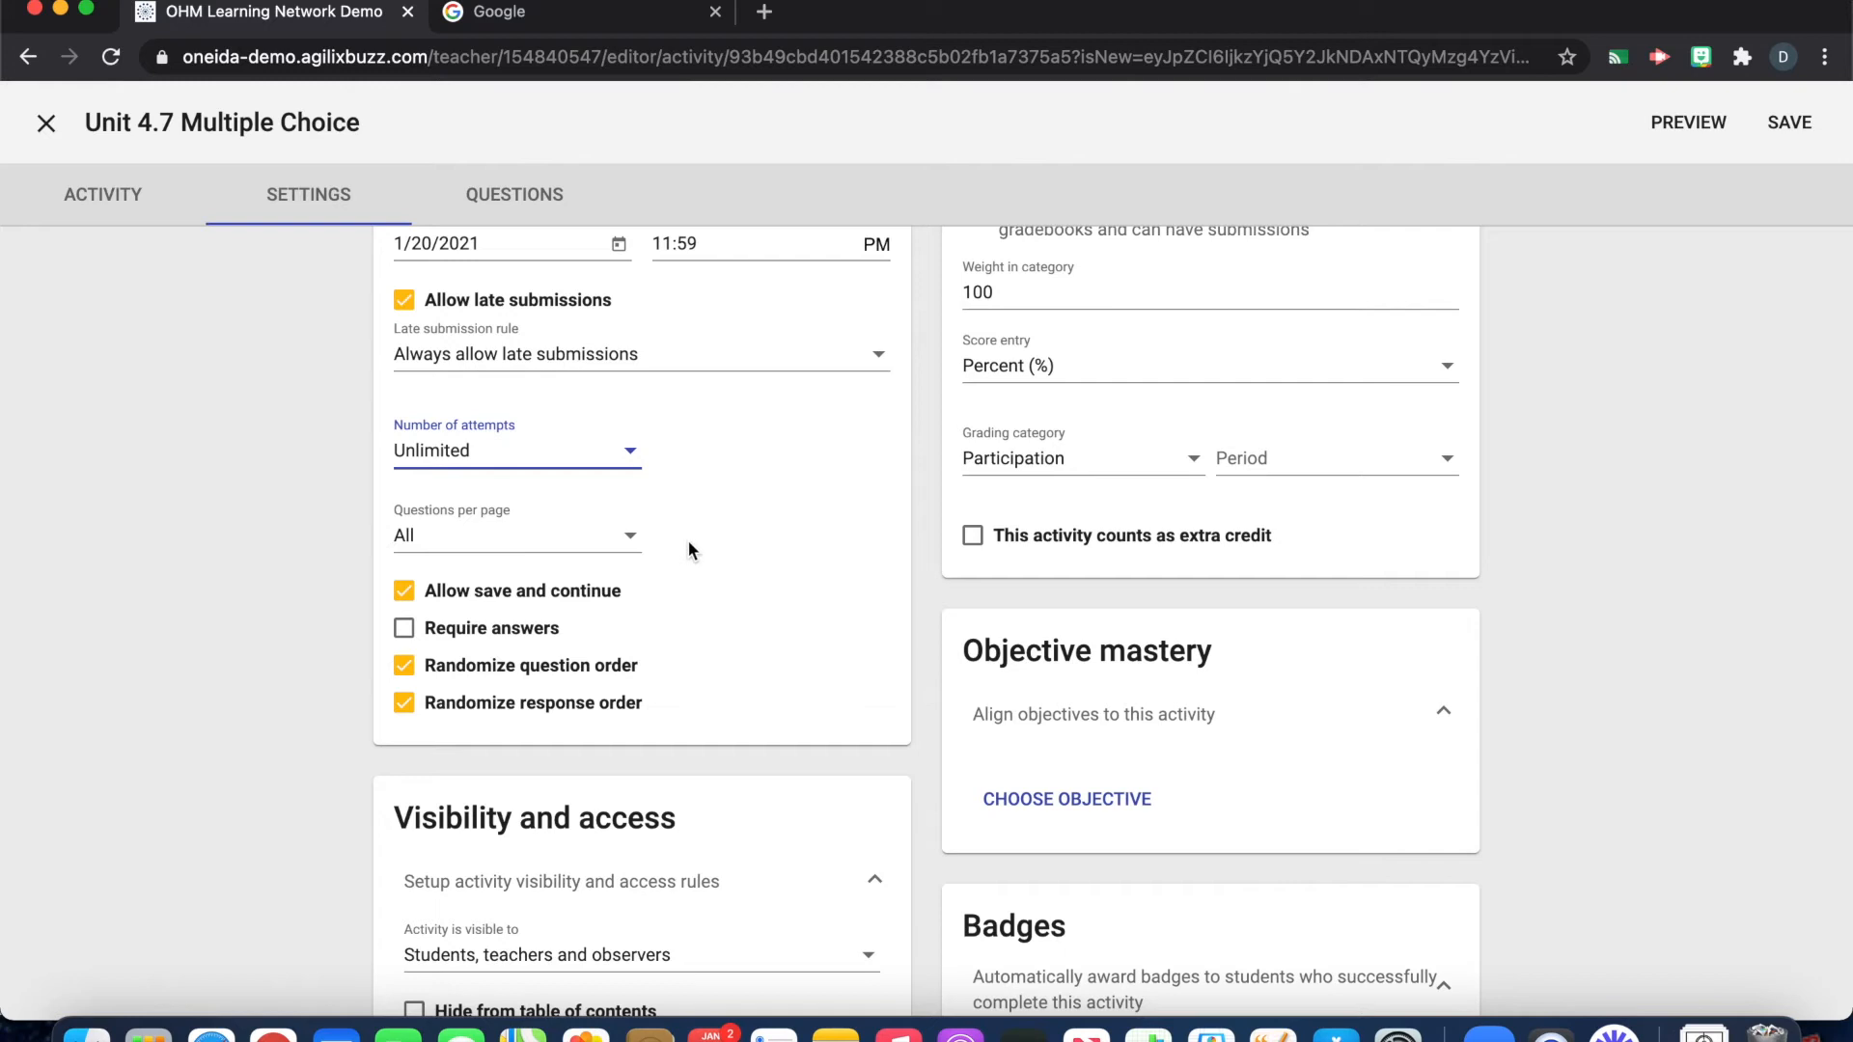
- Show 1 question per page in the activity and require students to answer the questions
{"action": "left_click", "coordinate": [556, 550]}
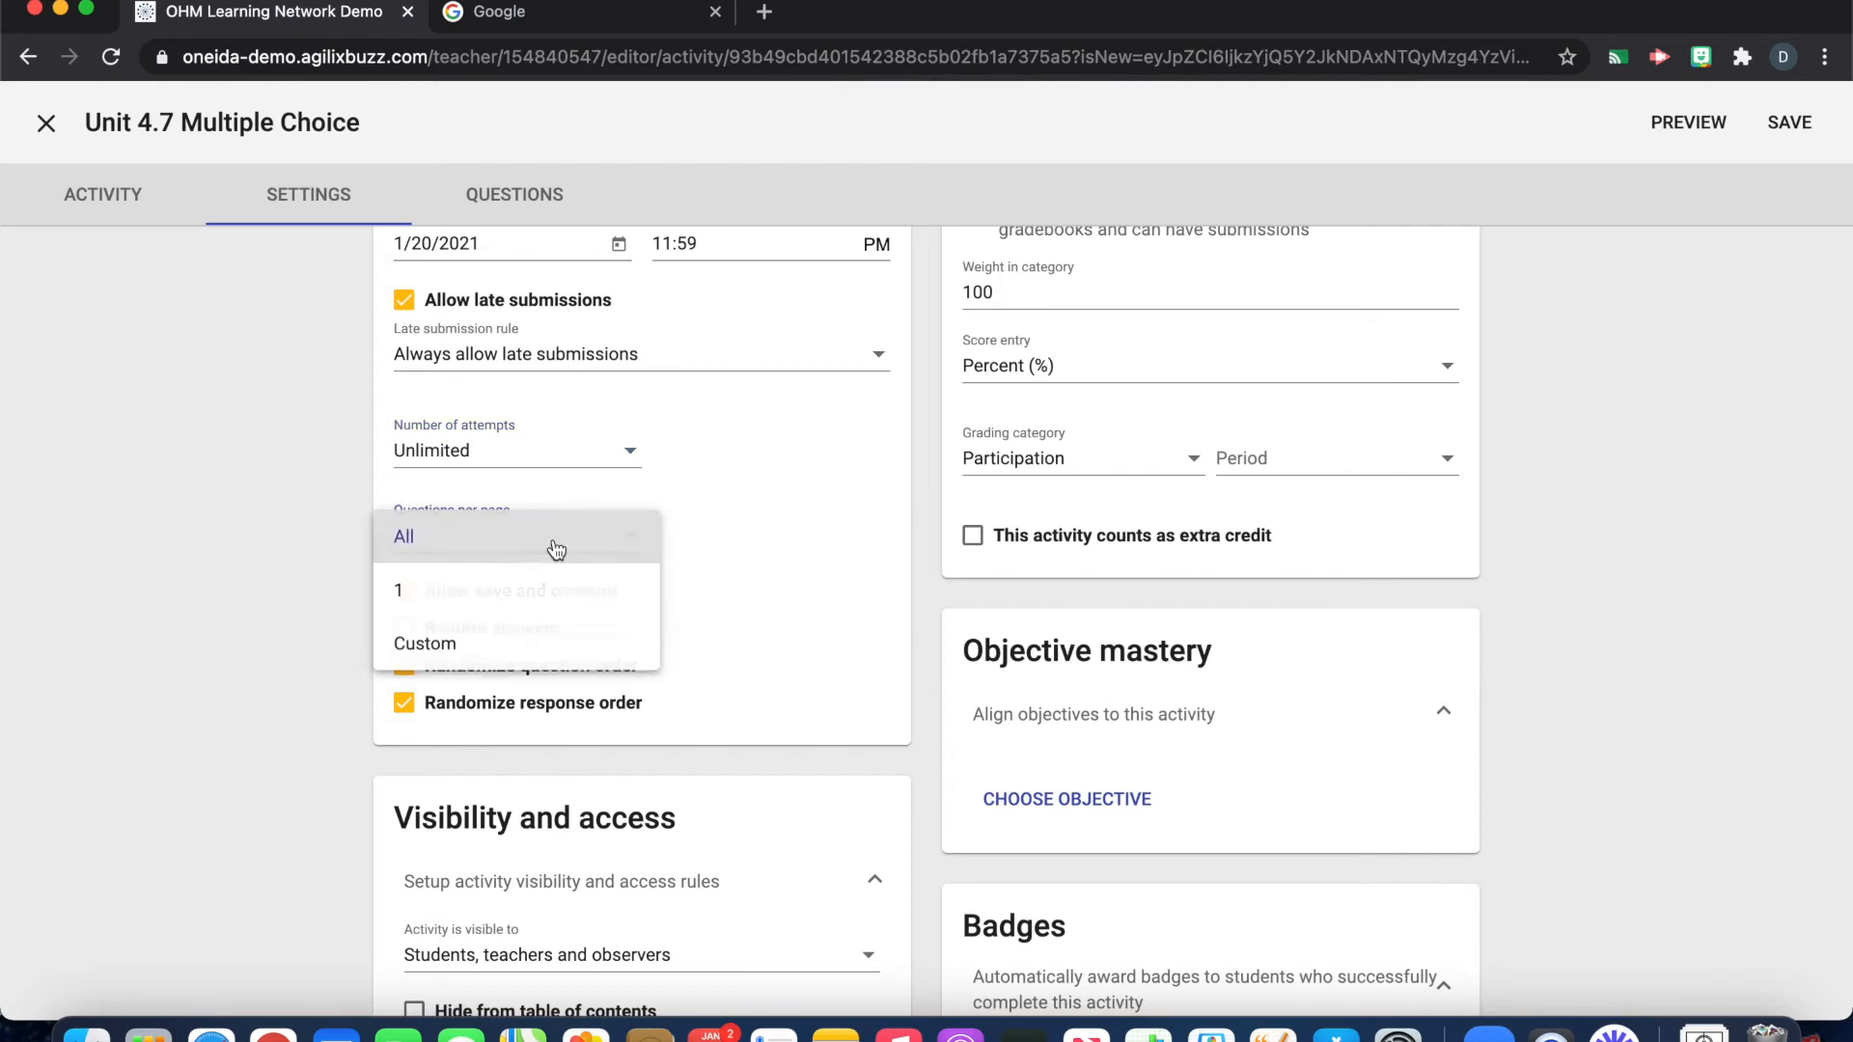
{"action": "left_click", "coordinate": [563, 600]}
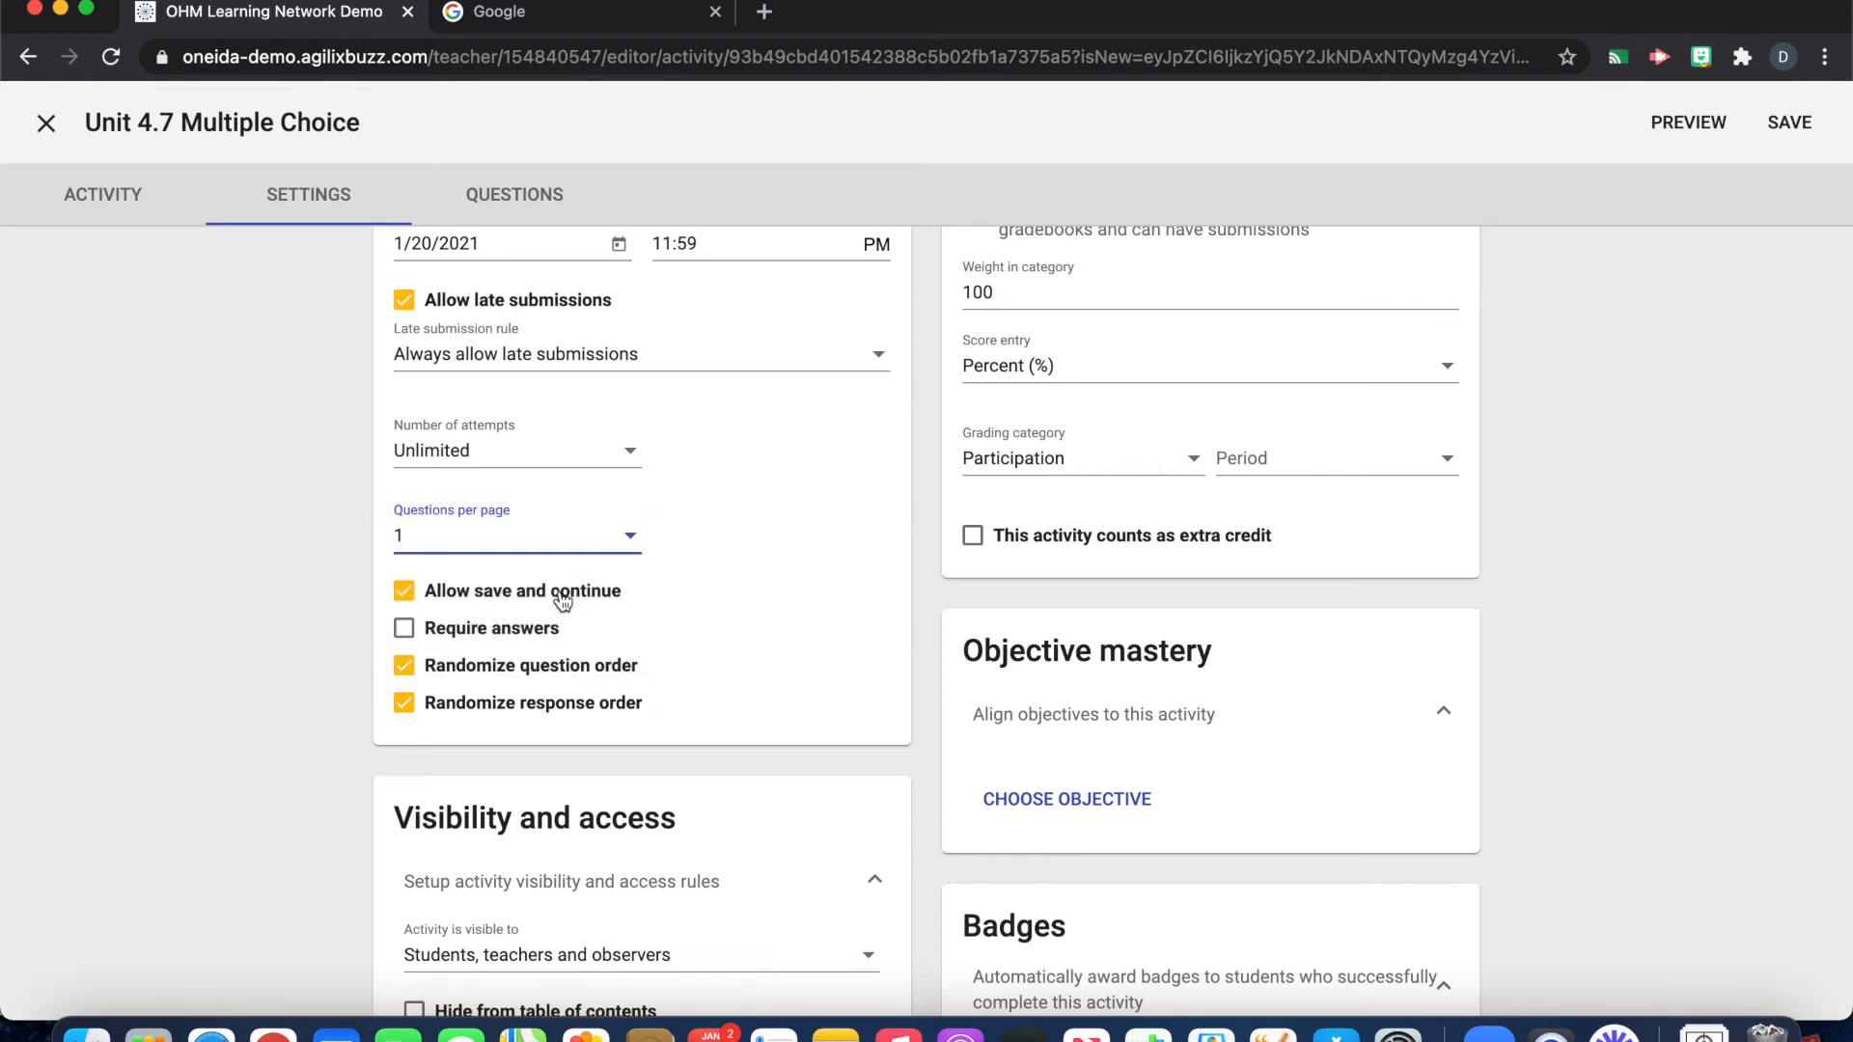
{"action": "scroll", "coordinate": [775, 595], "scroll_direction": "down", "scroll_amount": 1}
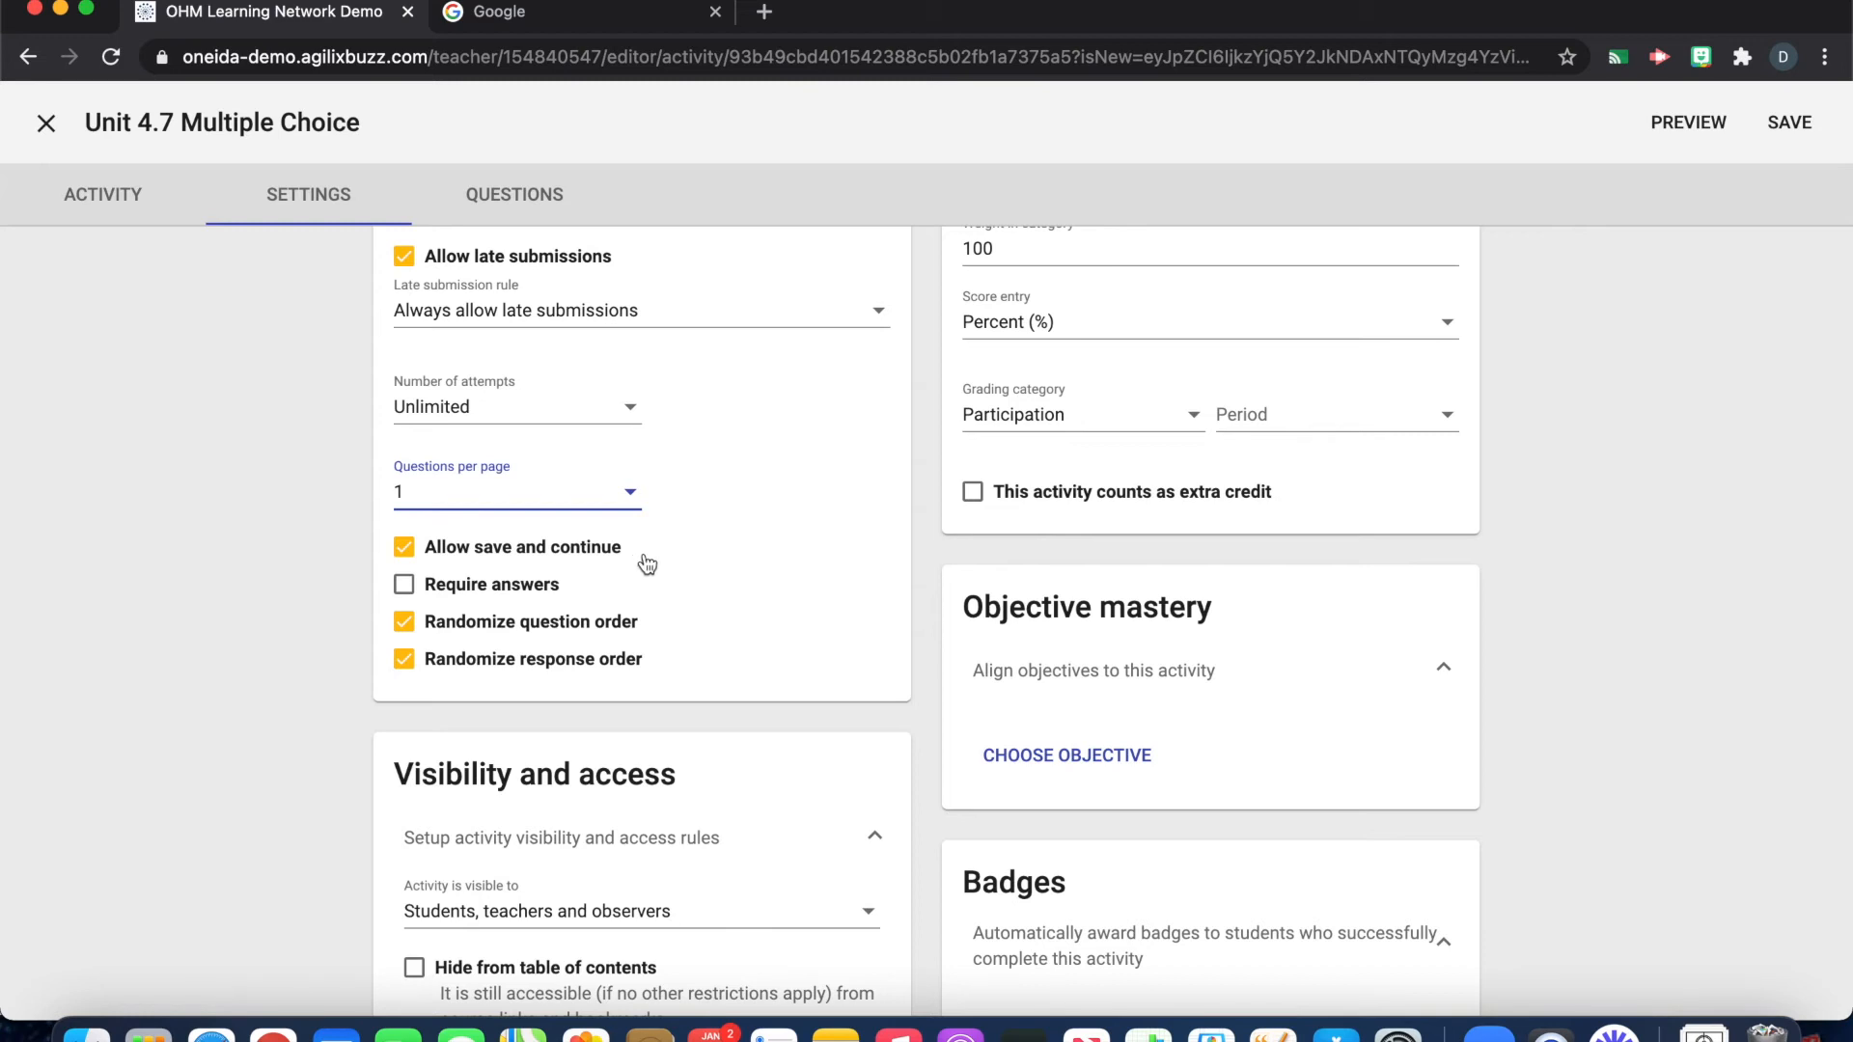
{"action": "left_click", "coordinate": [405, 585]}
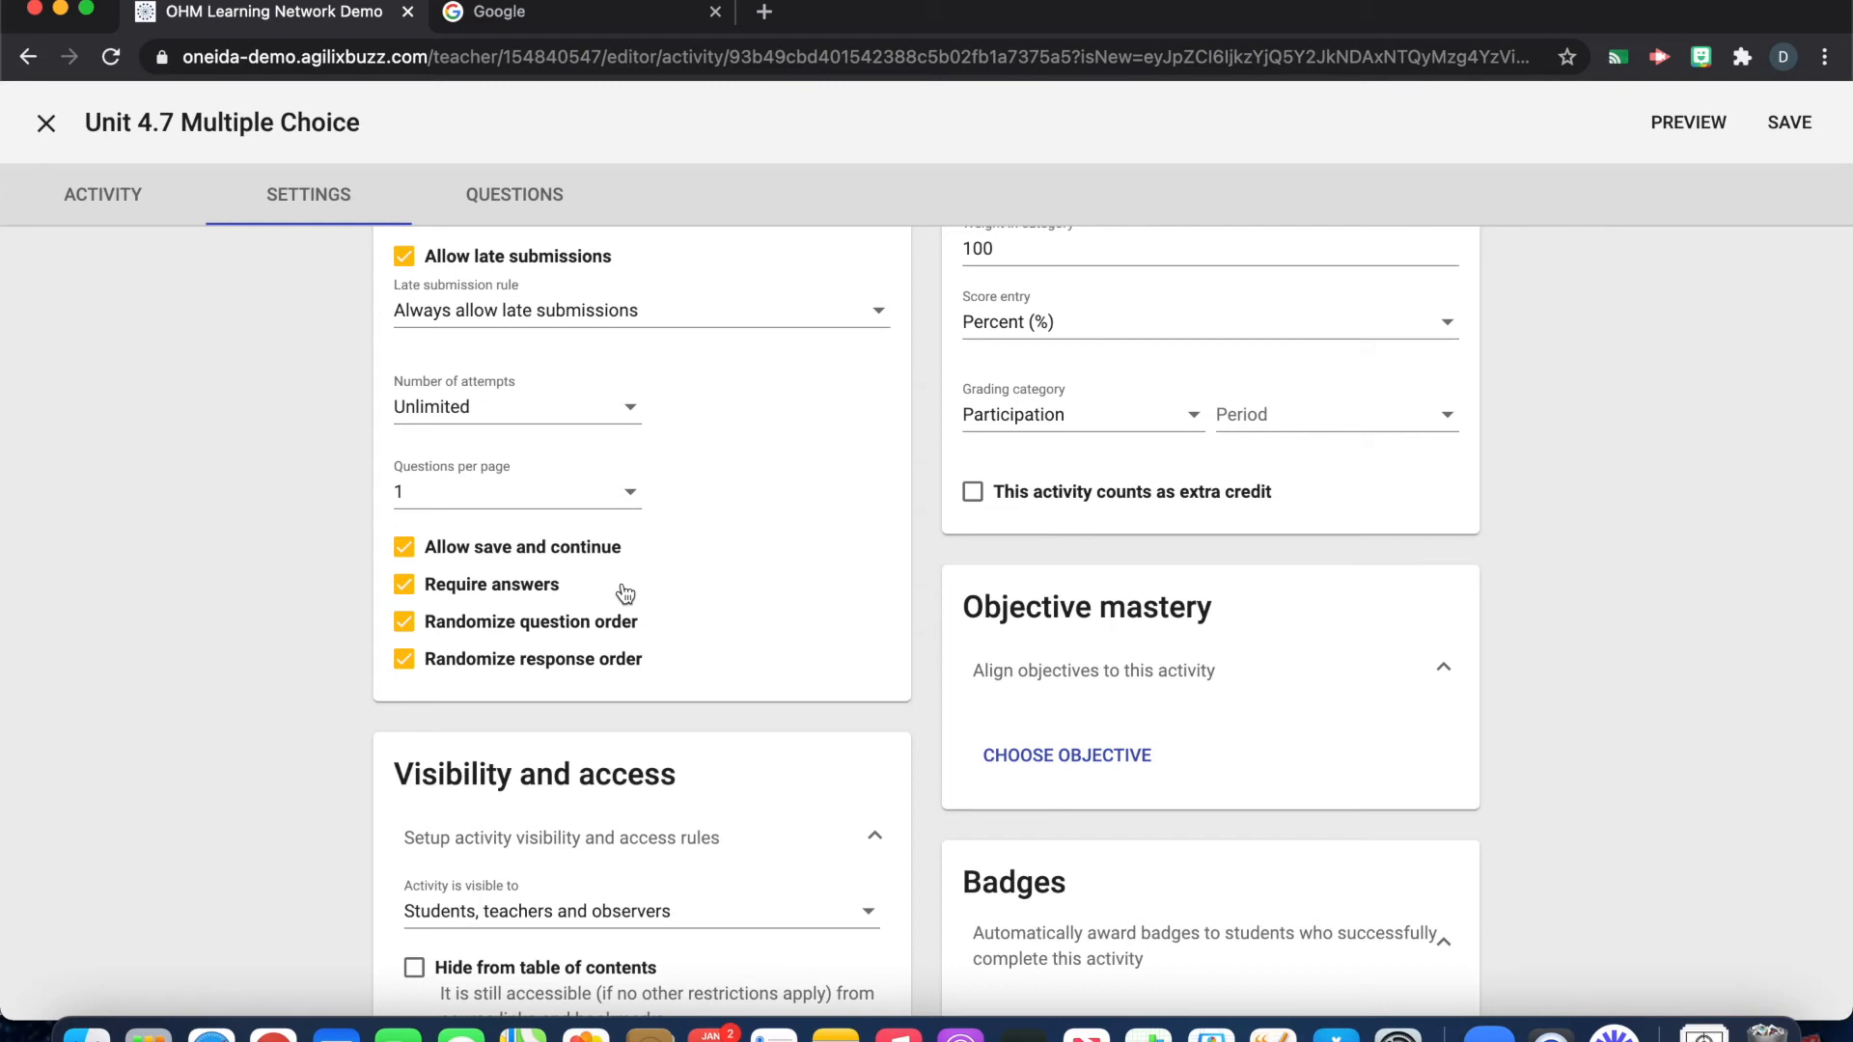
{"action": "scroll", "coordinate": [626, 593], "scroll_direction": "down", "scroll_amount": 1}
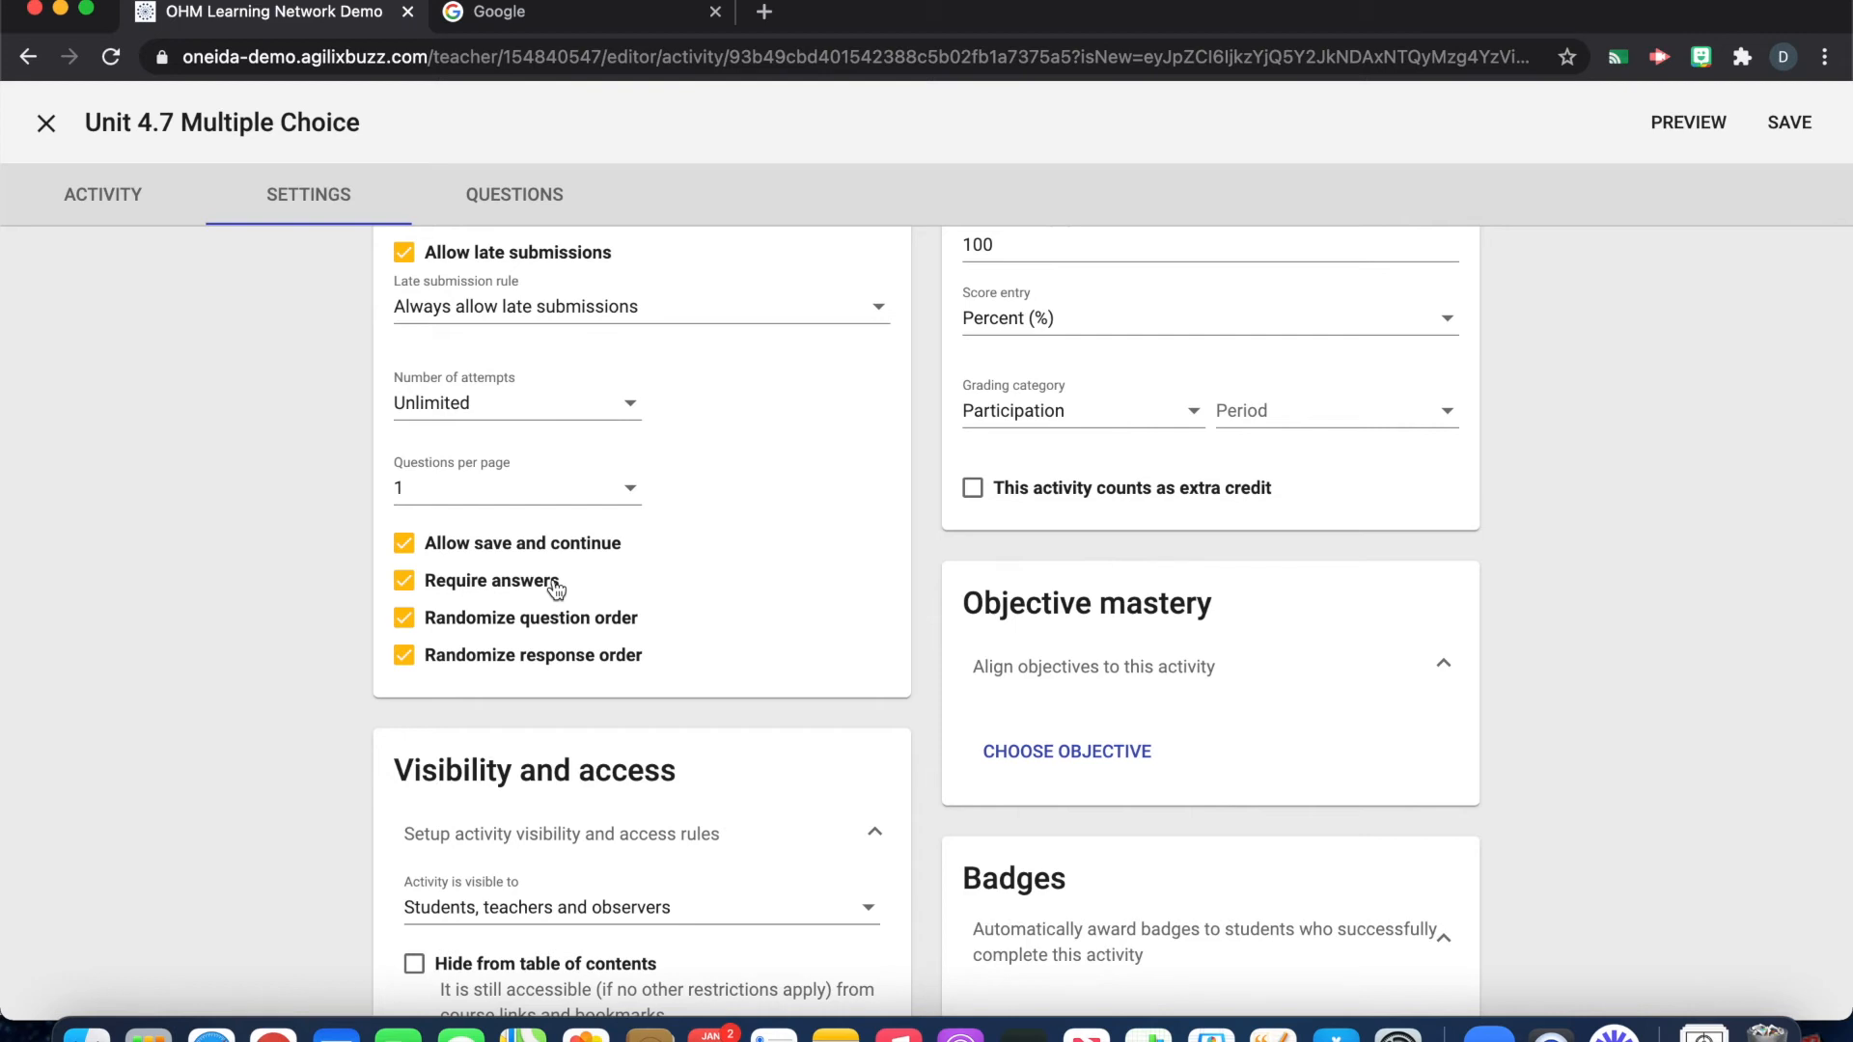
{"action": "scroll", "coordinate": [556, 587], "scroll_direction": "down", "scroll_amount": 2}
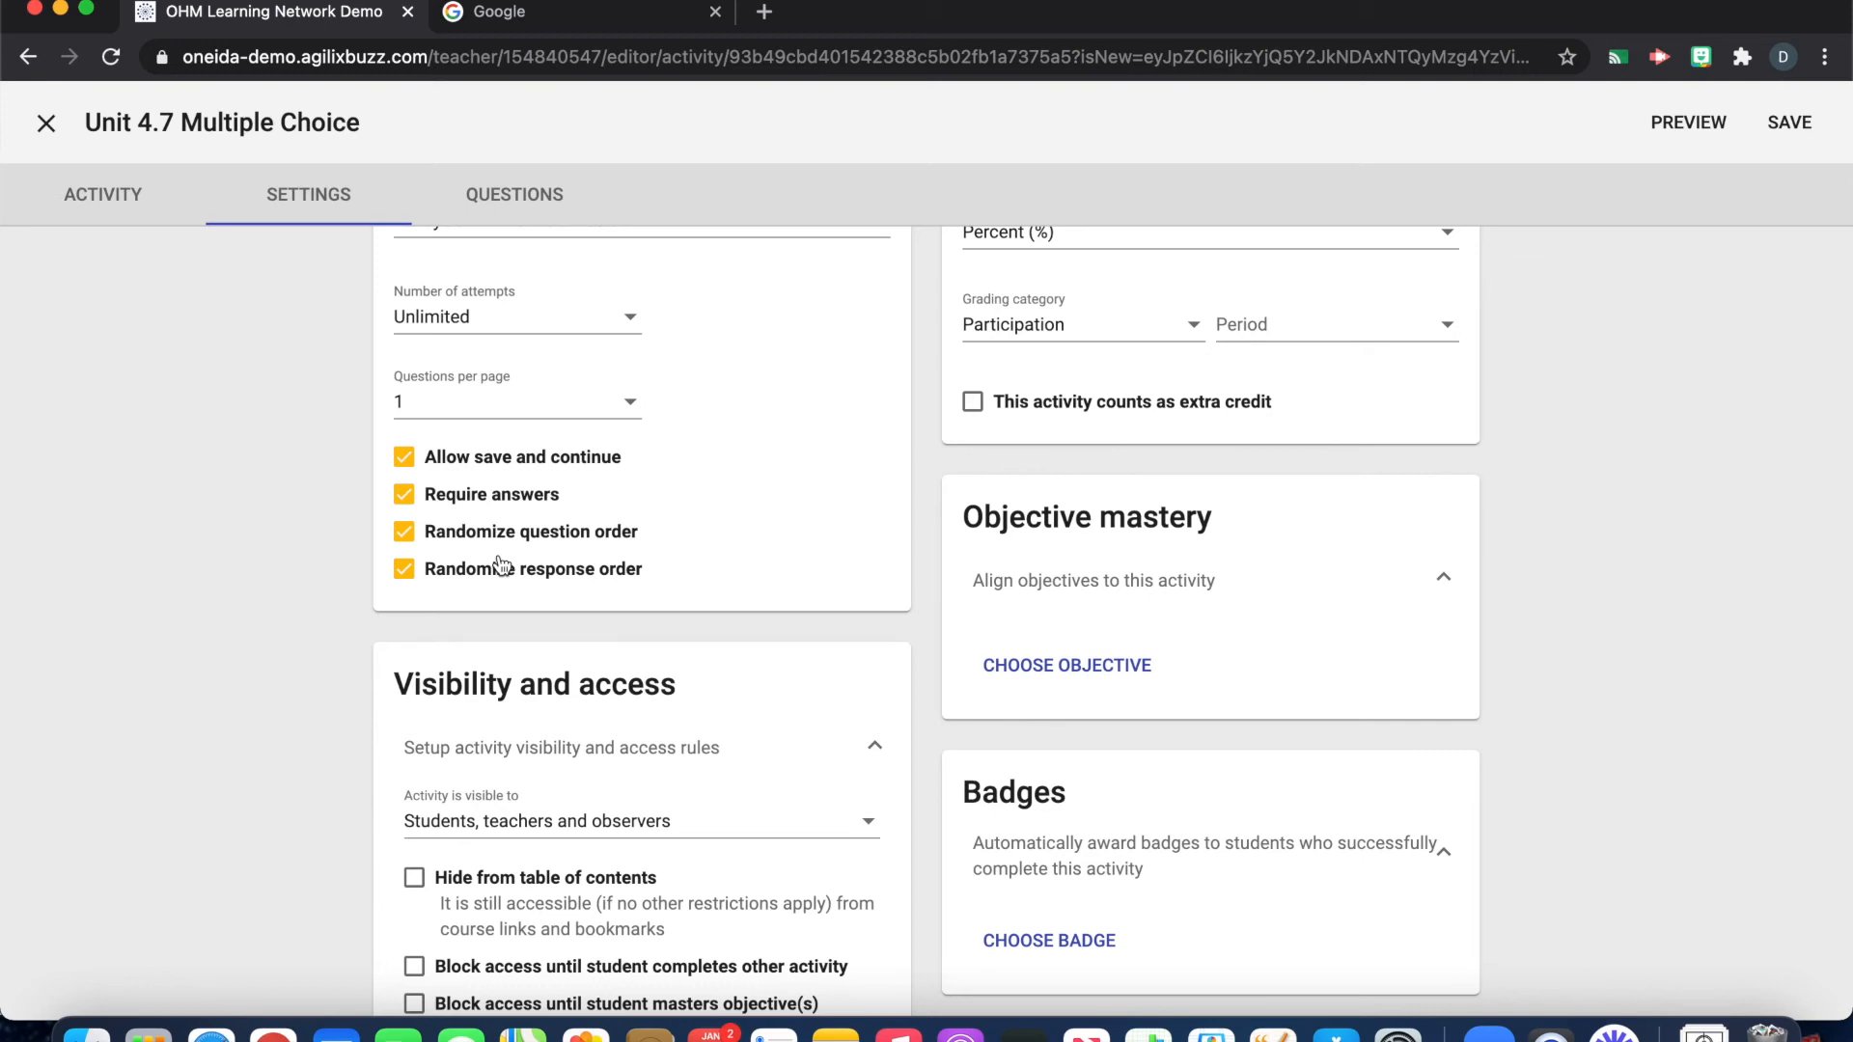
- Keep the score entry as Percent (%), and assign the activity to the Assessment grading category in Period 3
{"action": "scroll", "coordinate": [500, 565], "scroll_direction": "up", "scroll_amount": 5}
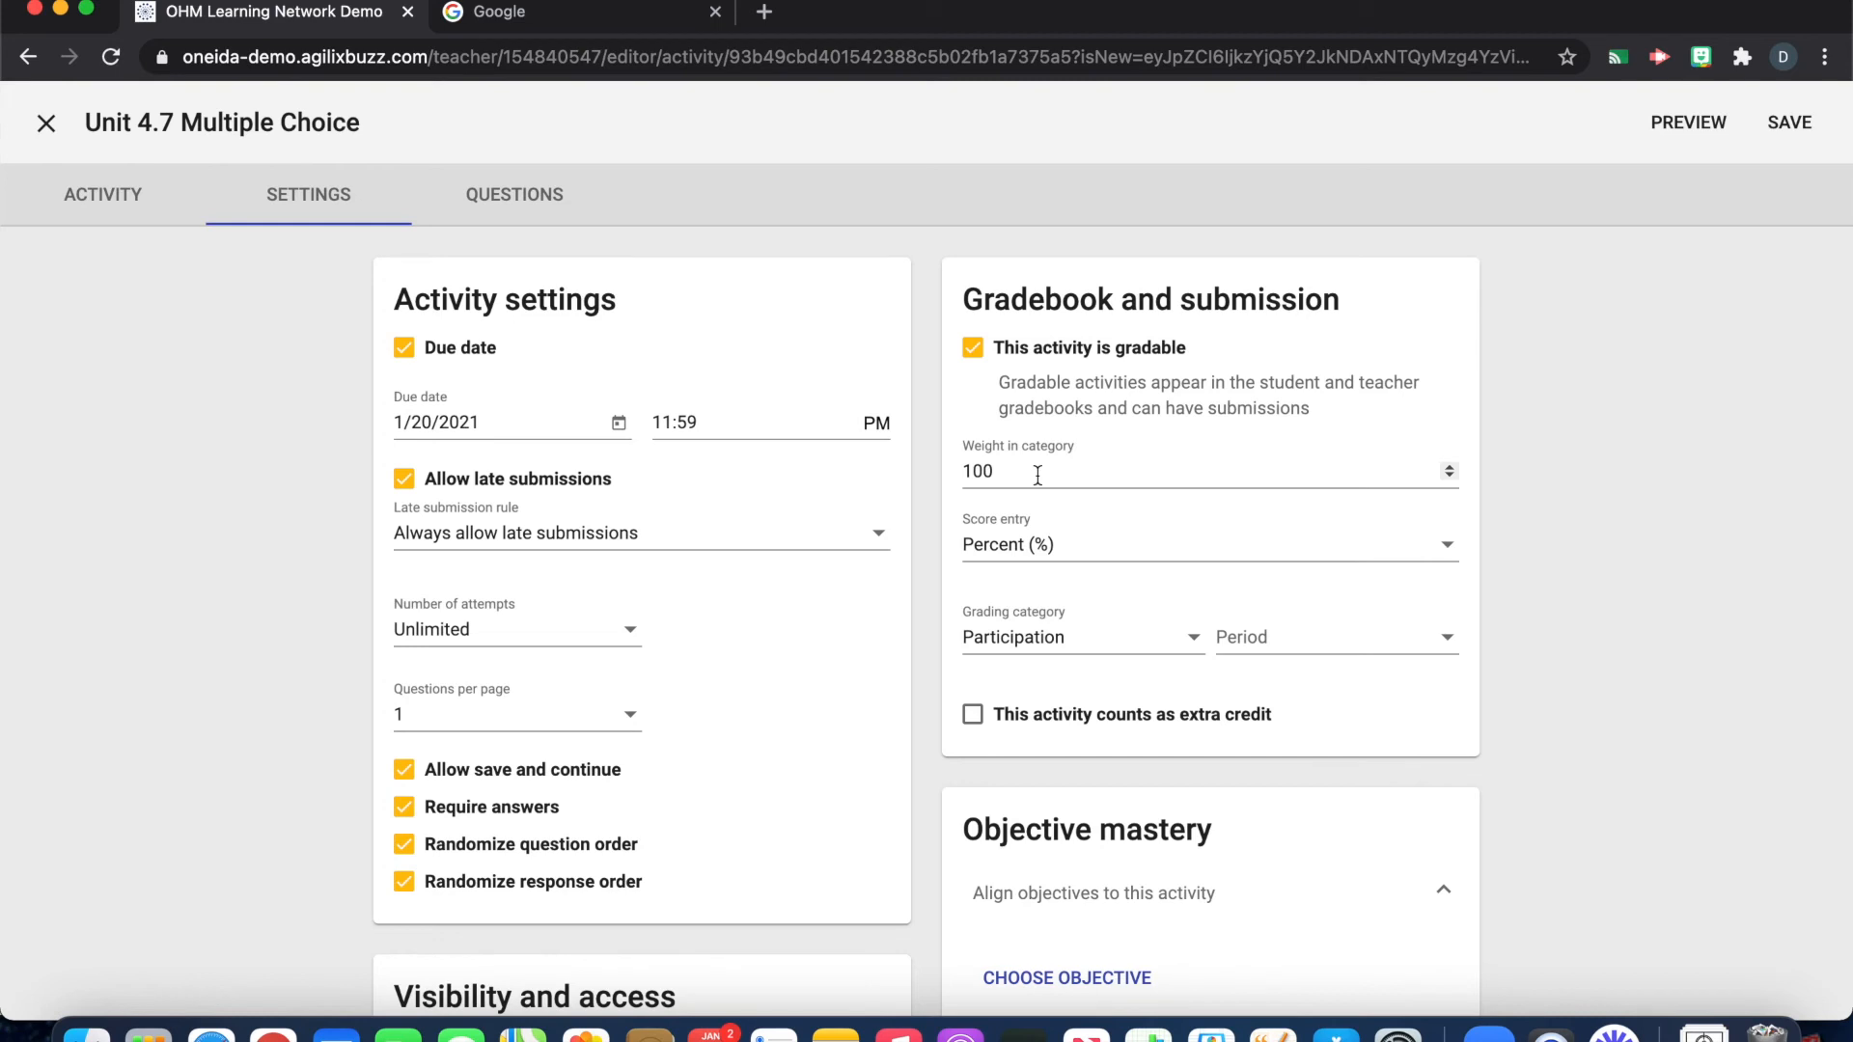
{"action": "left_click", "coordinate": [1081, 546]}
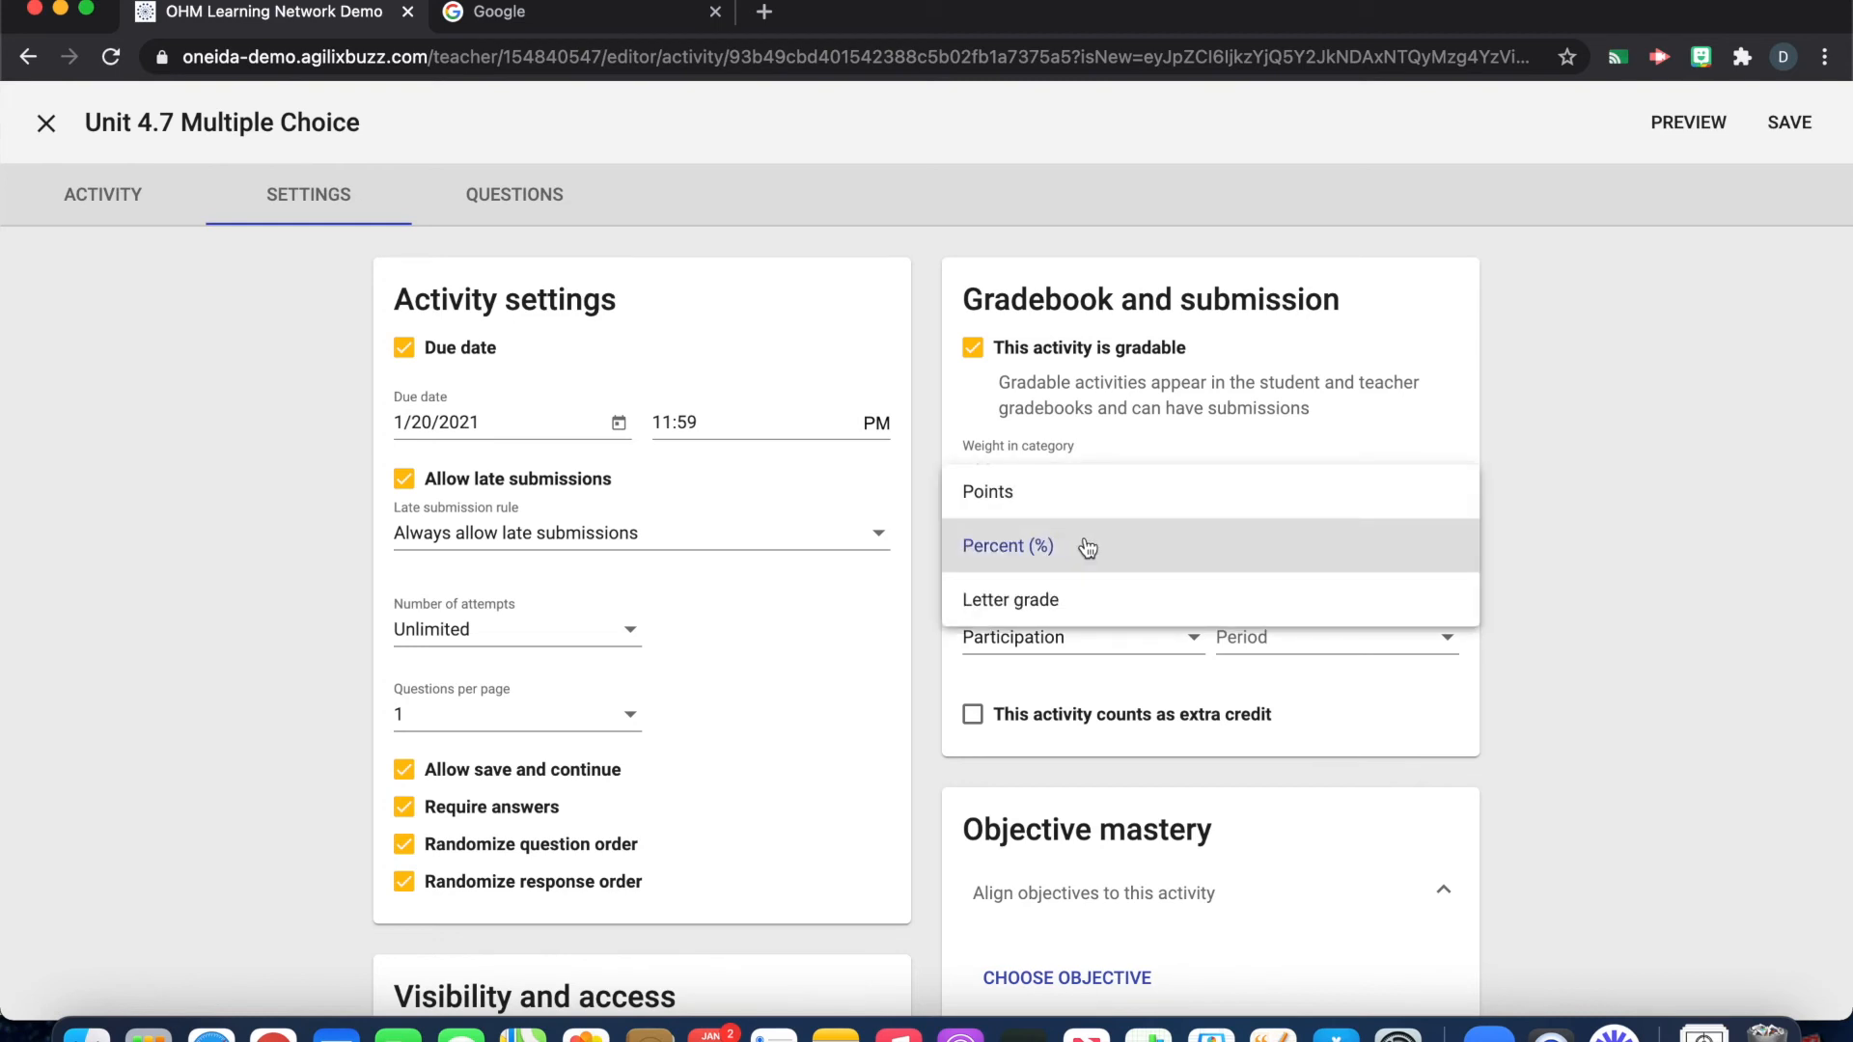
{"action": "left_click", "coordinate": [1088, 548]}
{"action": "left_click", "coordinate": [1103, 652]}
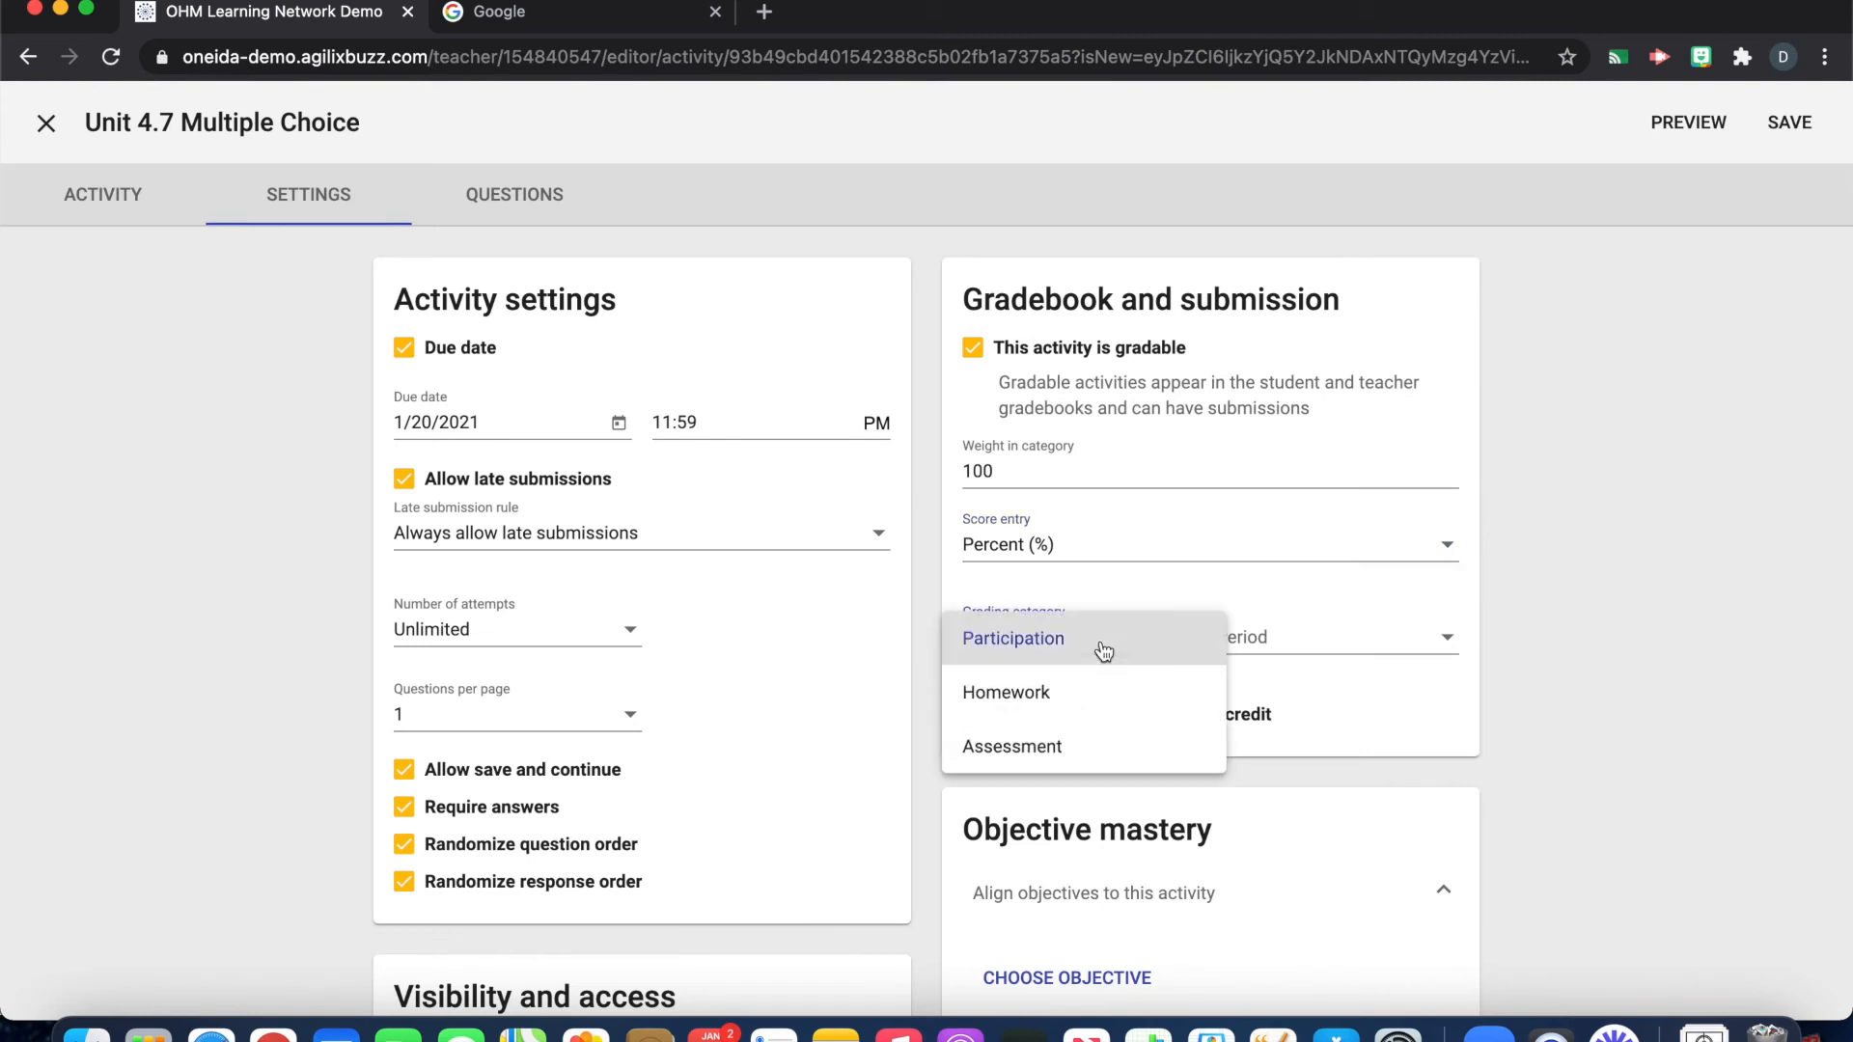
{"action": "left_click", "coordinate": [1126, 746]}
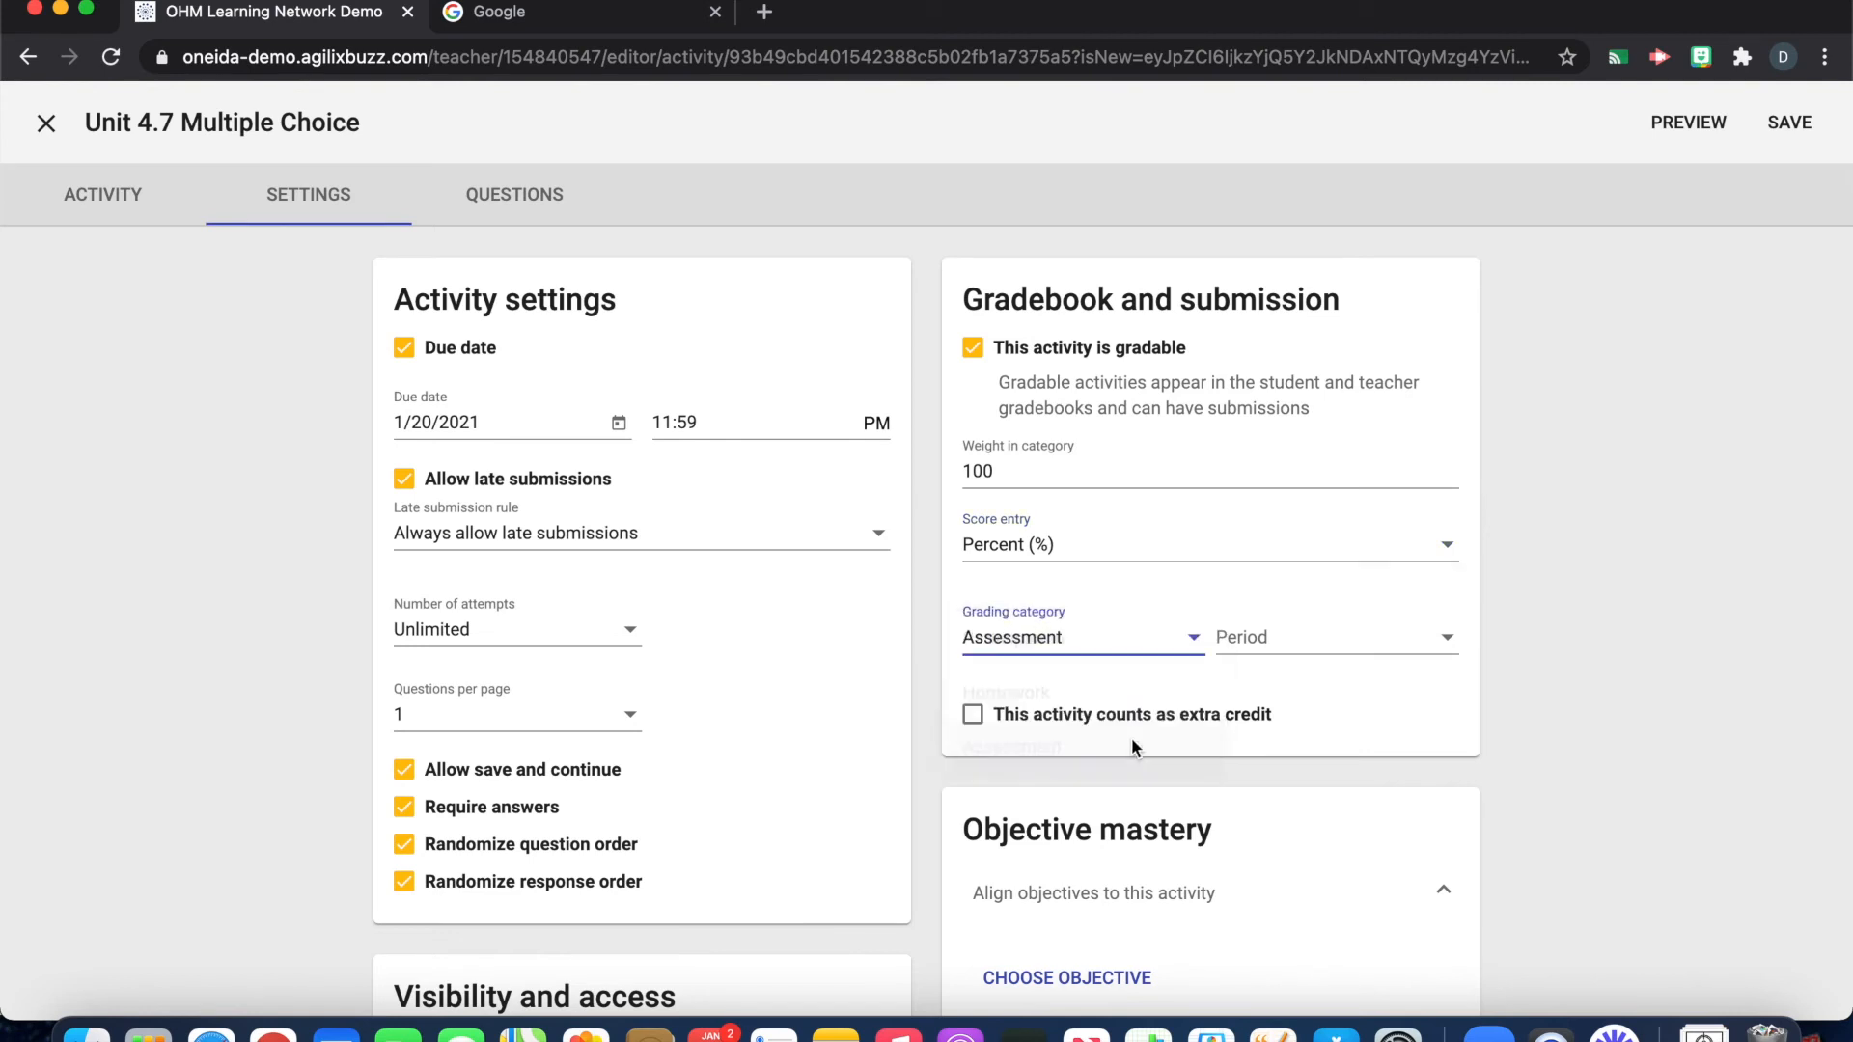
{"action": "left_click", "coordinate": [1237, 654]}
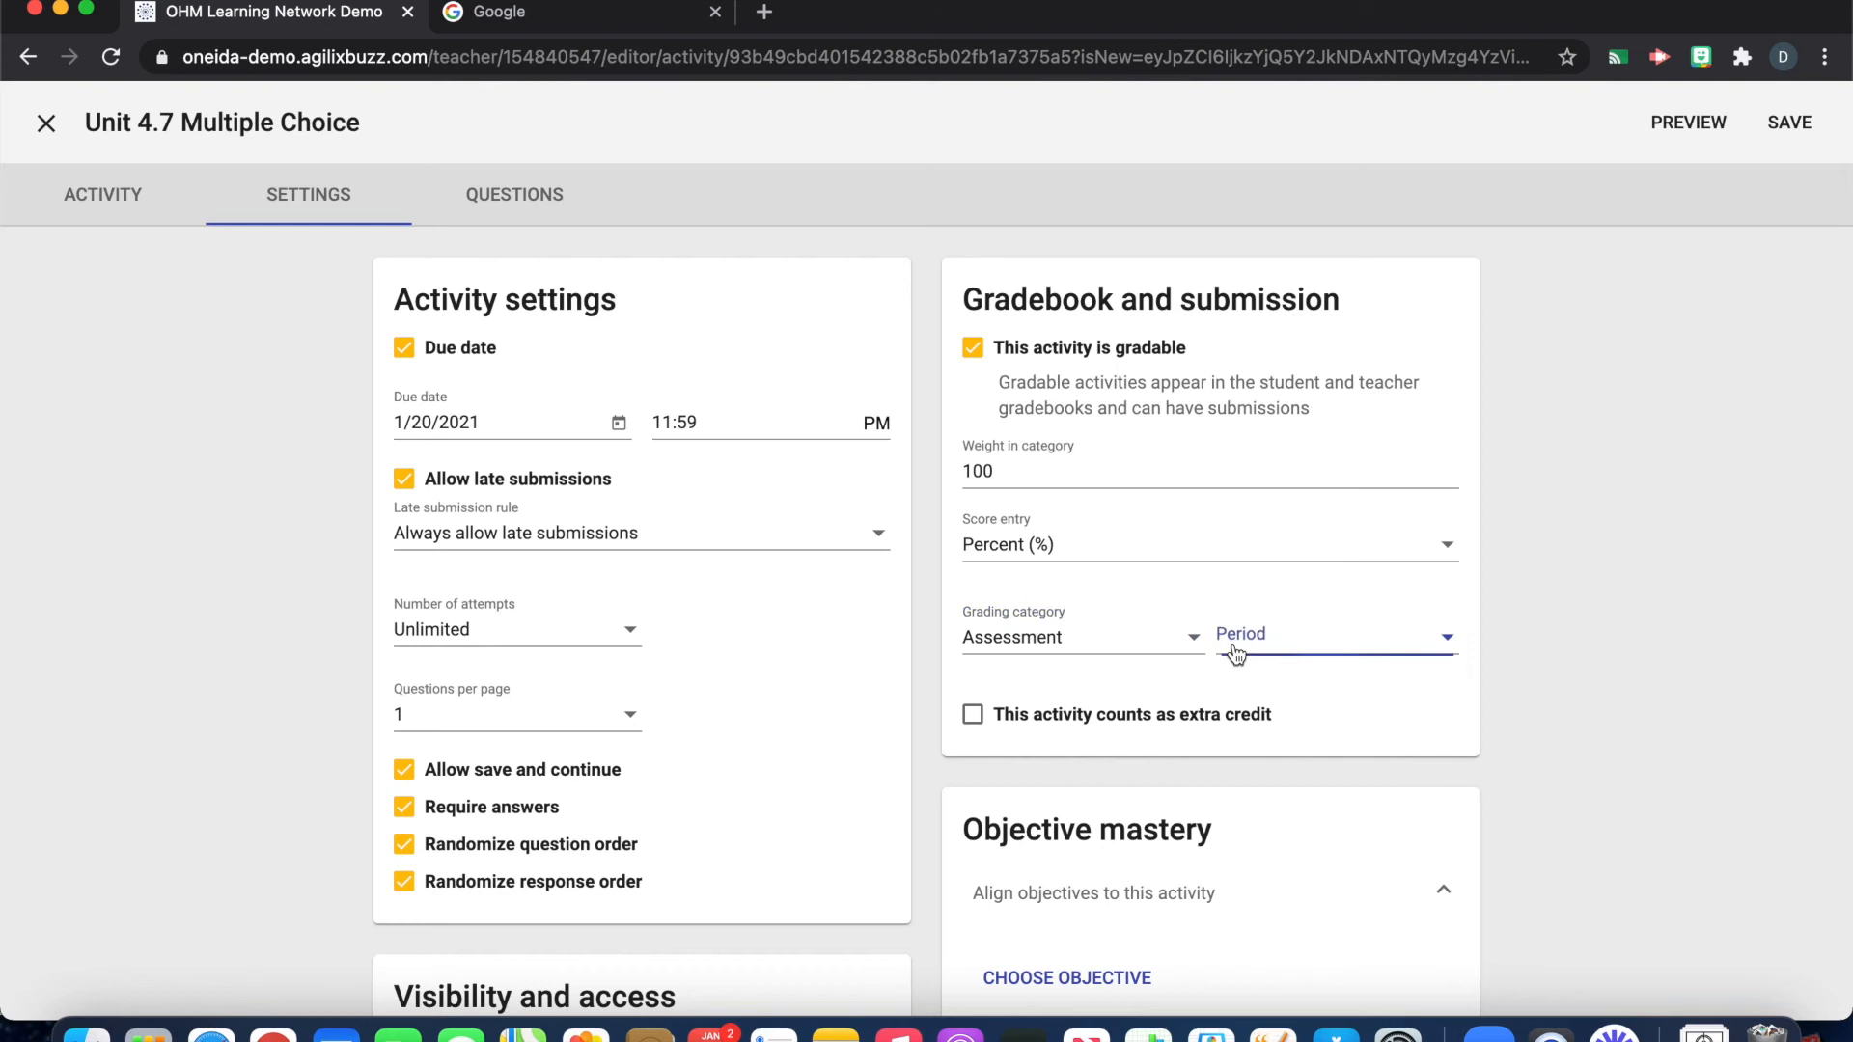
{"action": "left_click", "coordinate": [1276, 741]}
- Try a 30-minute time limit in the advanced assessment options, and restore the limit to None
{"action": "scroll", "coordinate": [1213, 738], "scroll_direction": "down", "scroll_amount": 5}
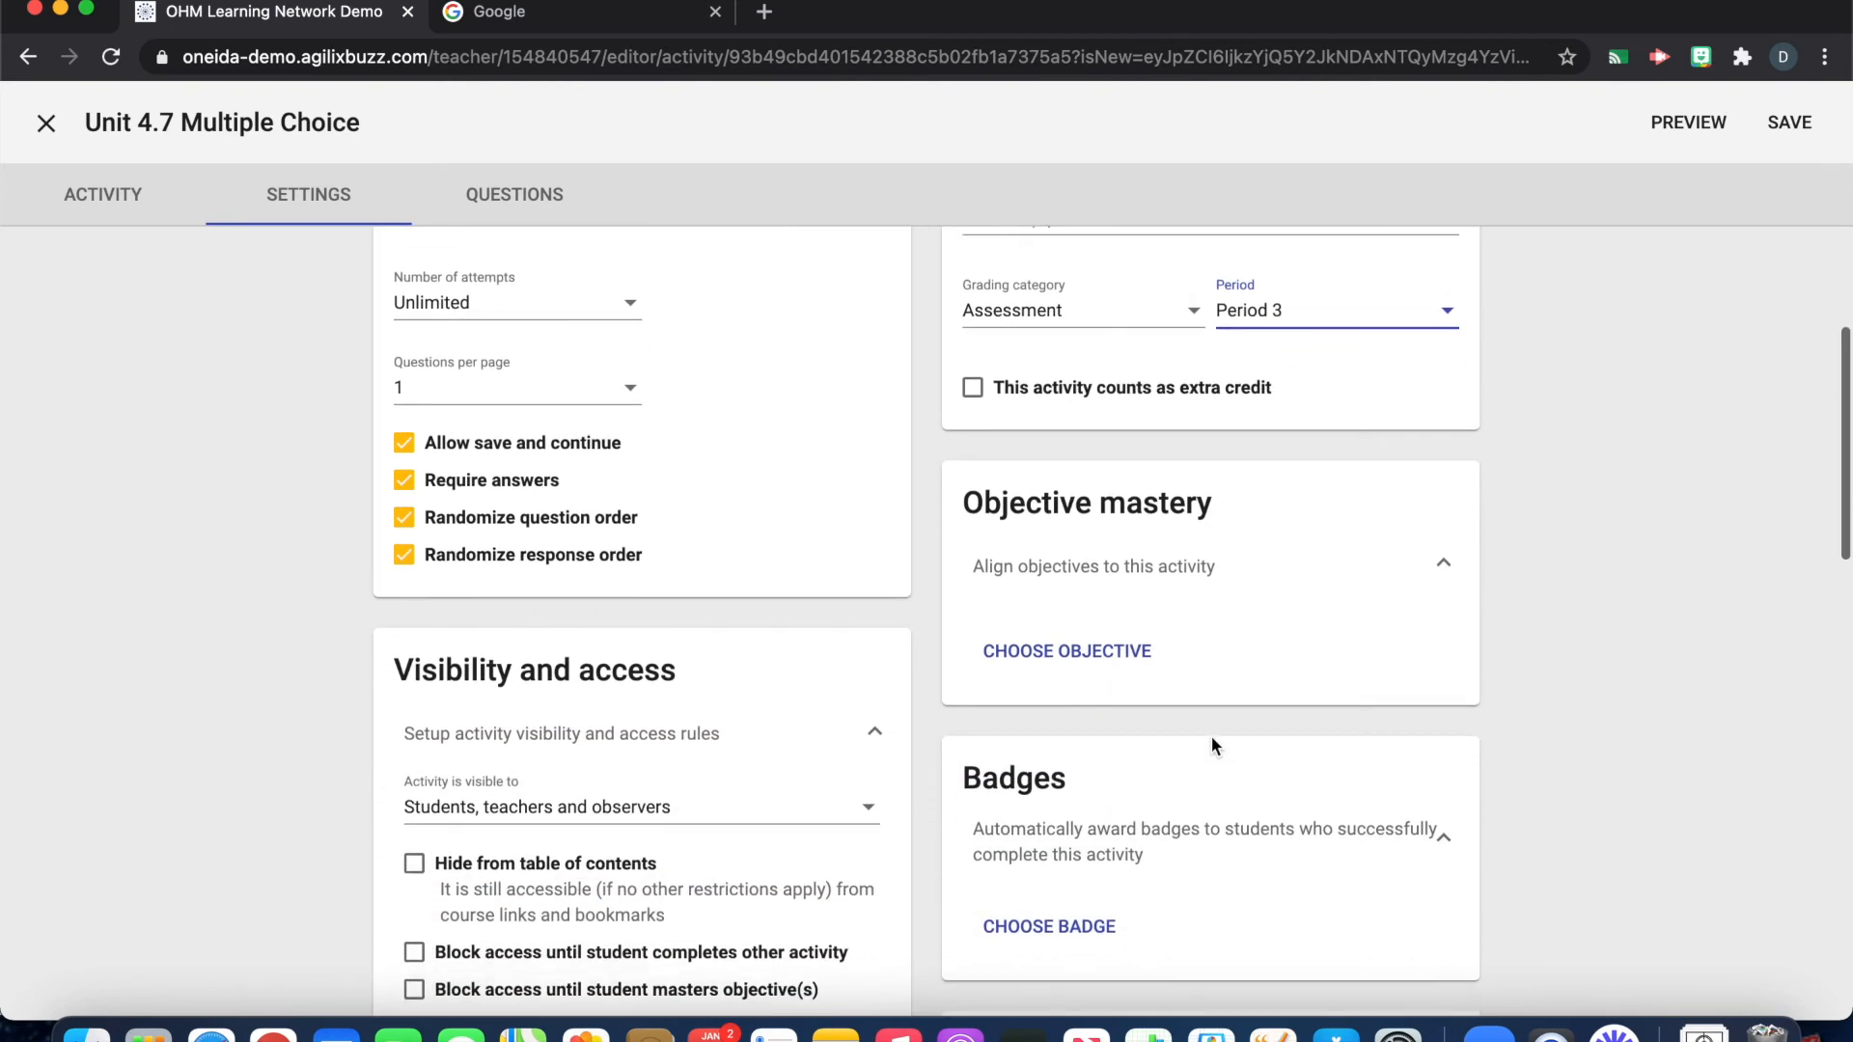
{"action": "scroll", "coordinate": [1212, 735], "scroll_direction": "down", "scroll_amount": 3}
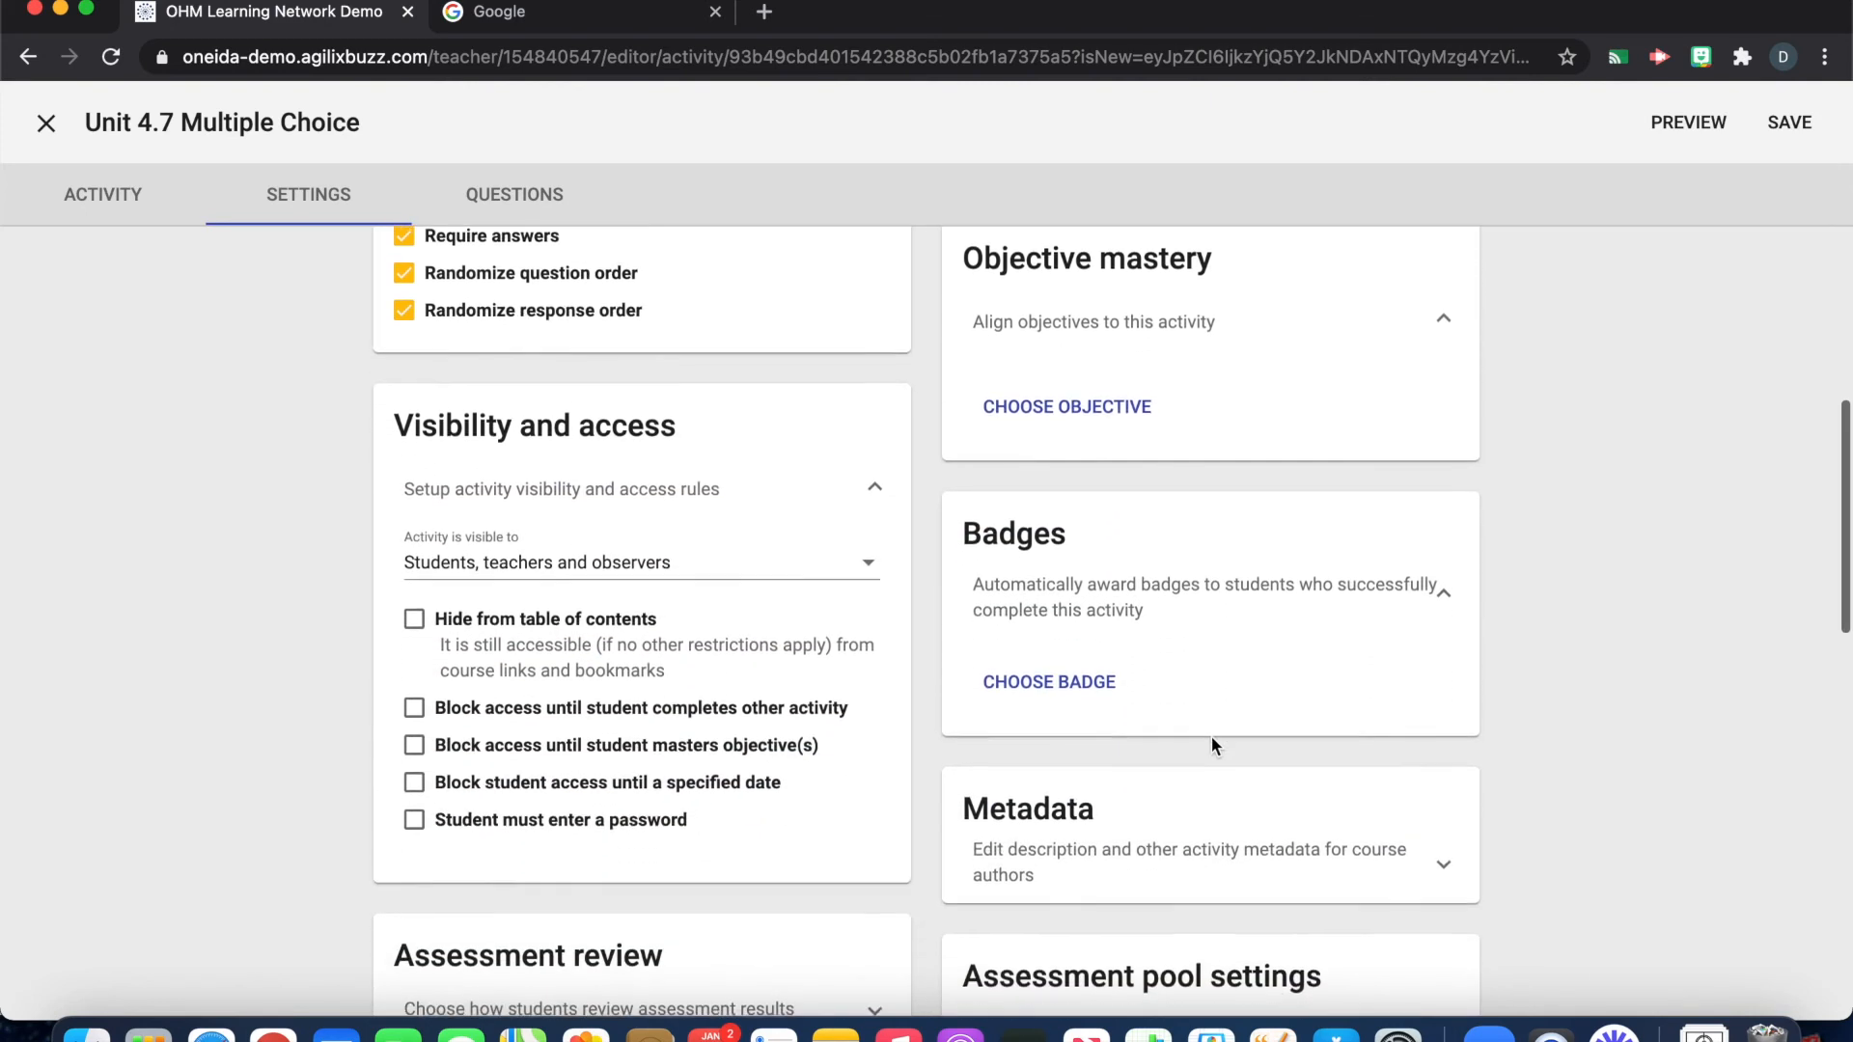
{"action": "scroll", "coordinate": [1212, 745], "scroll_direction": "down", "scroll_amount": 5}
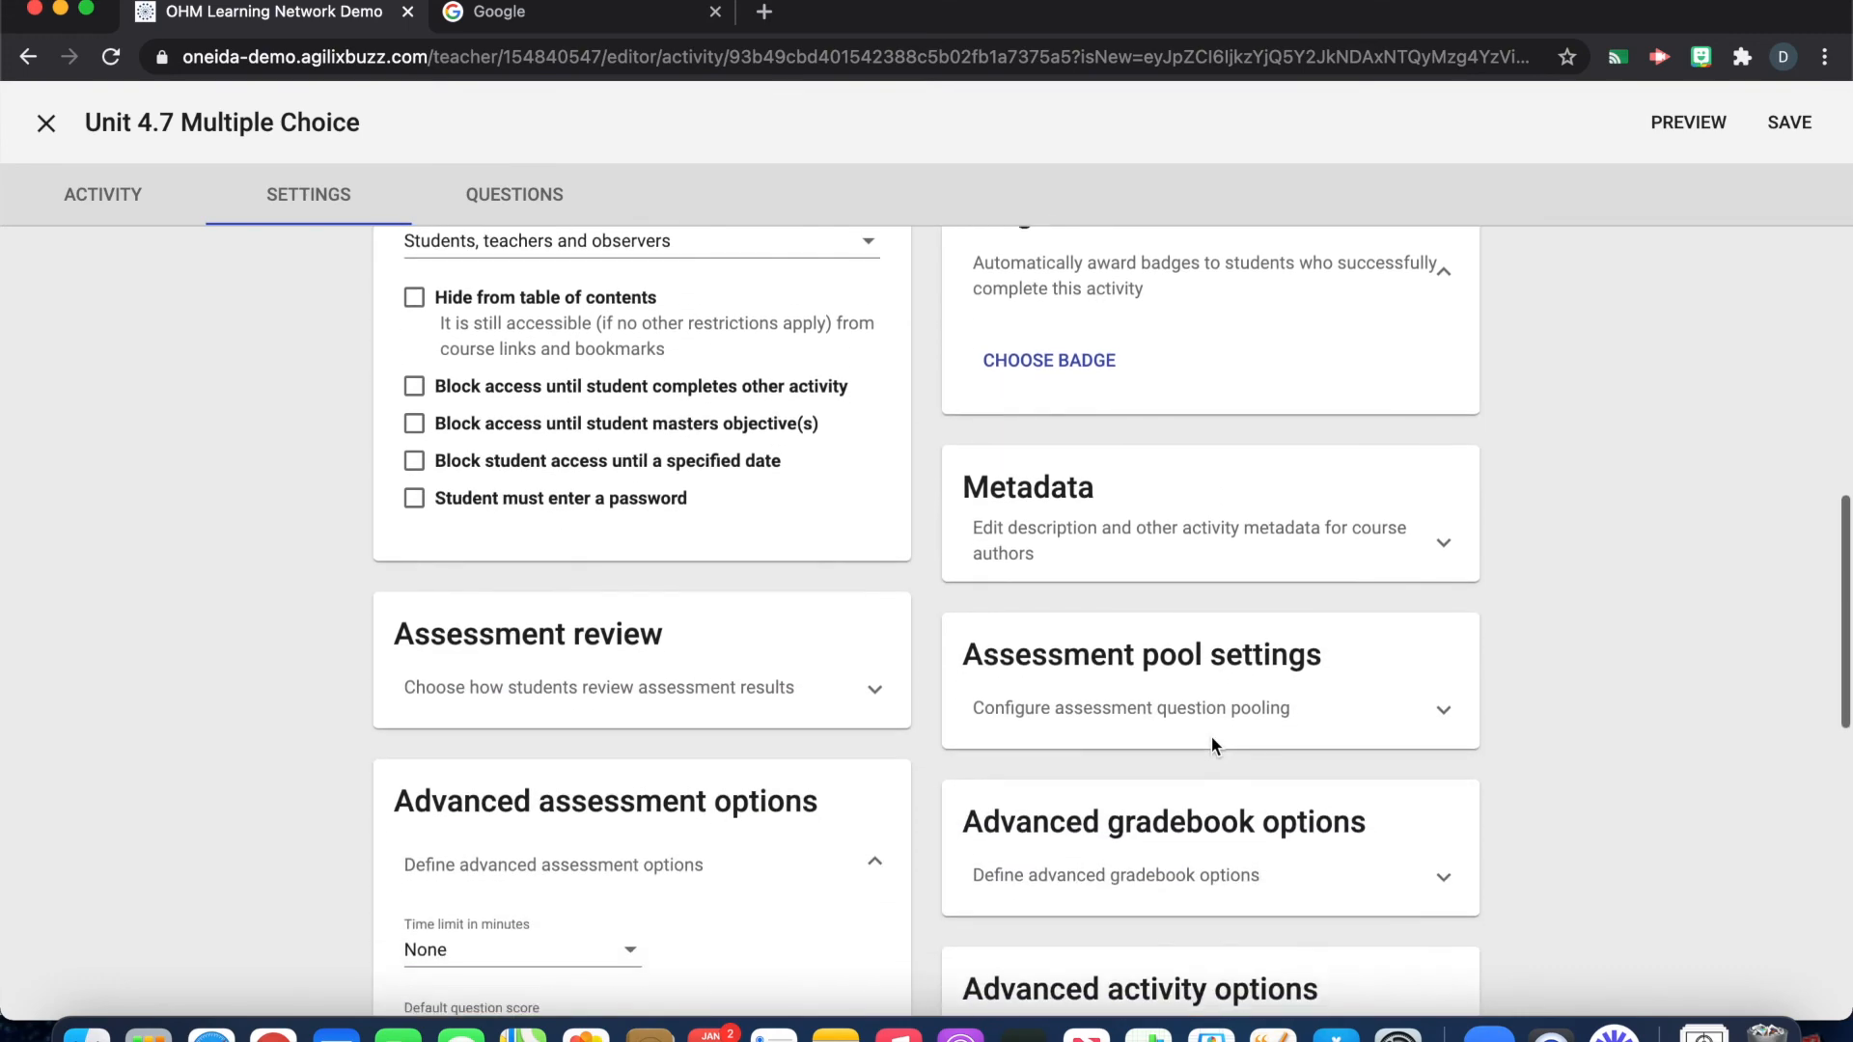
{"action": "scroll", "coordinate": [1212, 745], "scroll_direction": "down", "scroll_amount": 5}
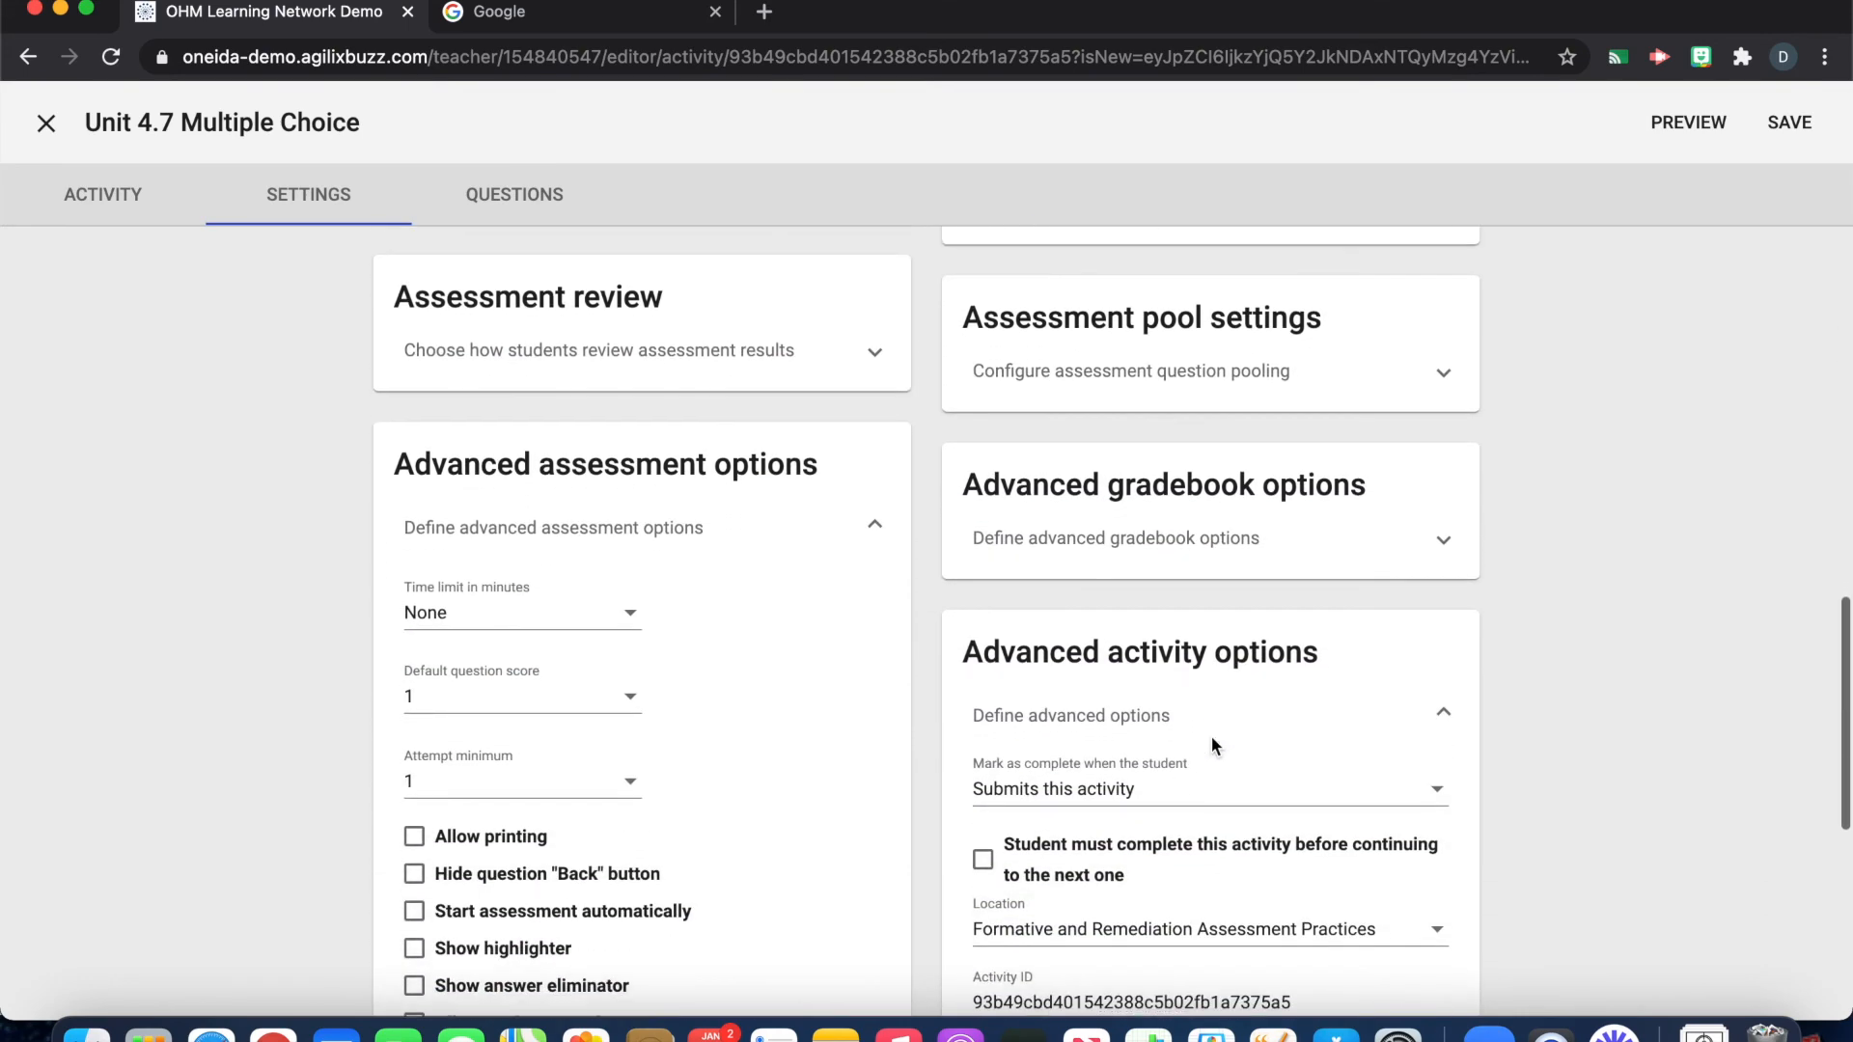
{"action": "scroll", "coordinate": [1215, 749], "scroll_direction": "down", "scroll_amount": 5}
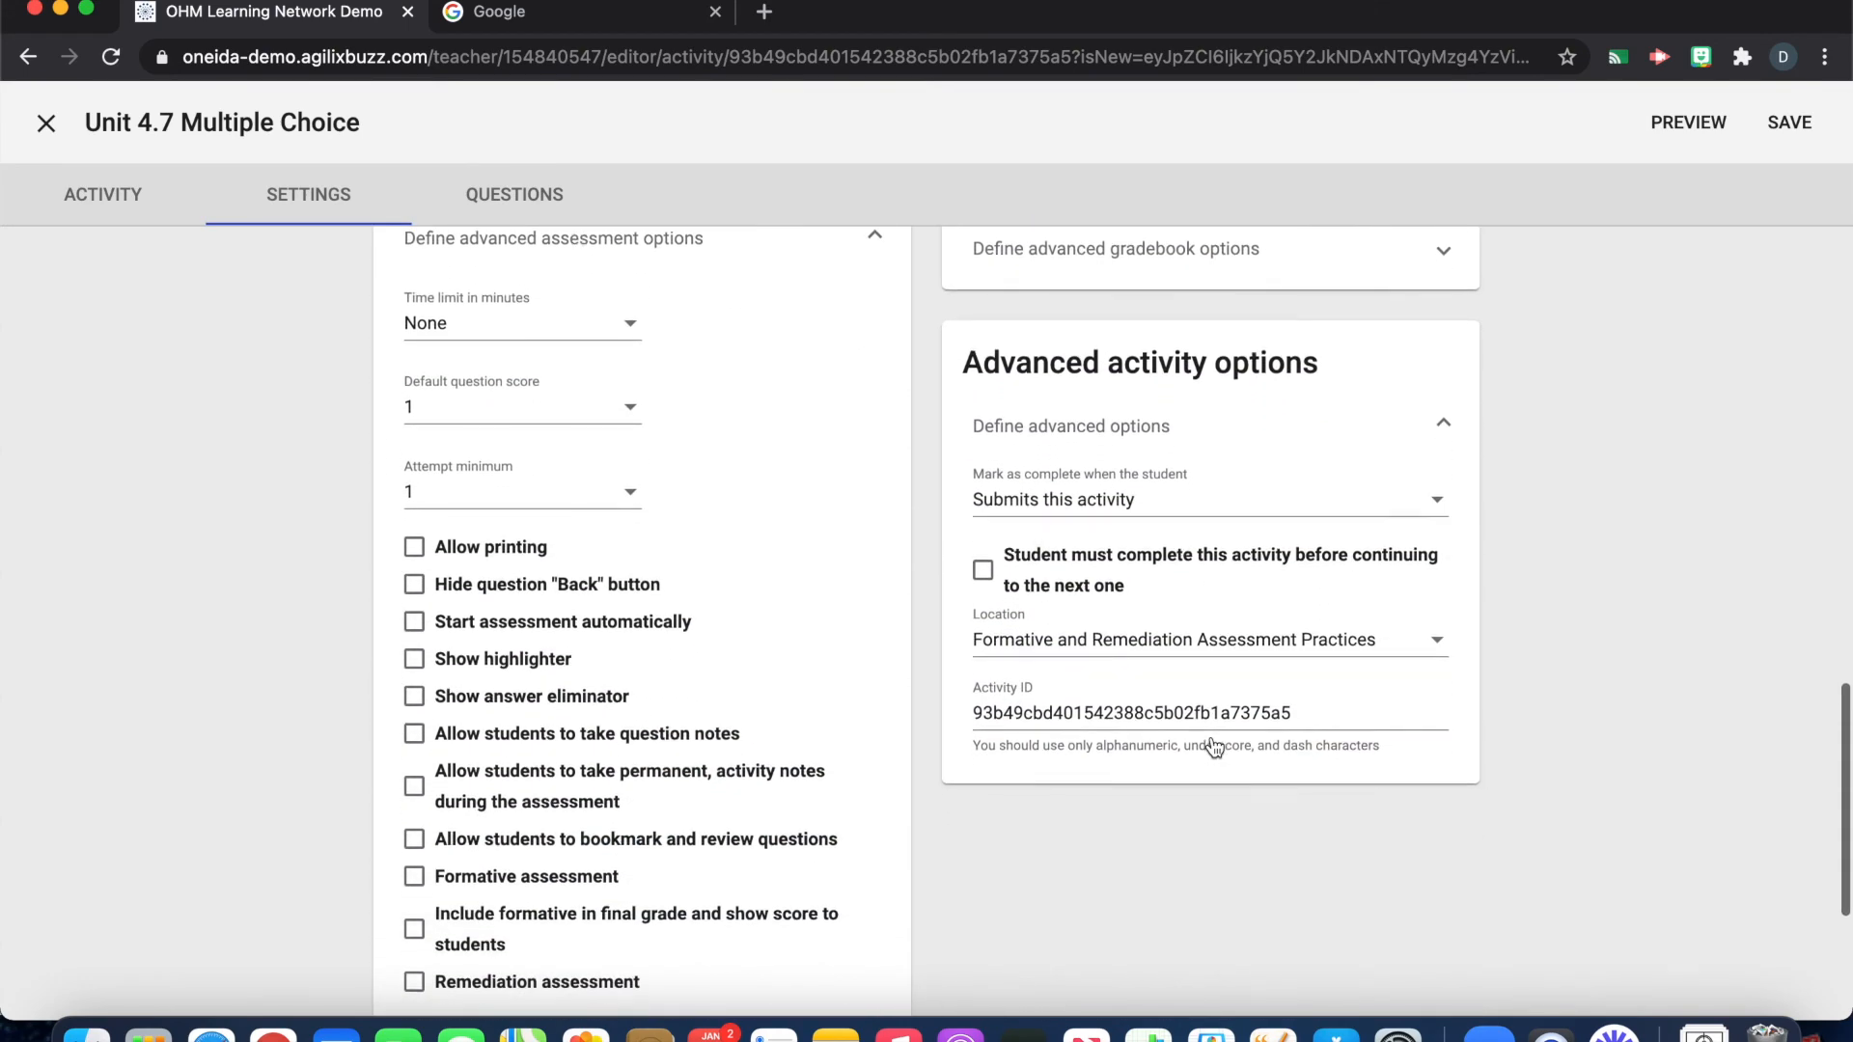
{"action": "scroll", "coordinate": [1213, 771], "scroll_direction": "up", "scroll_amount": 2}
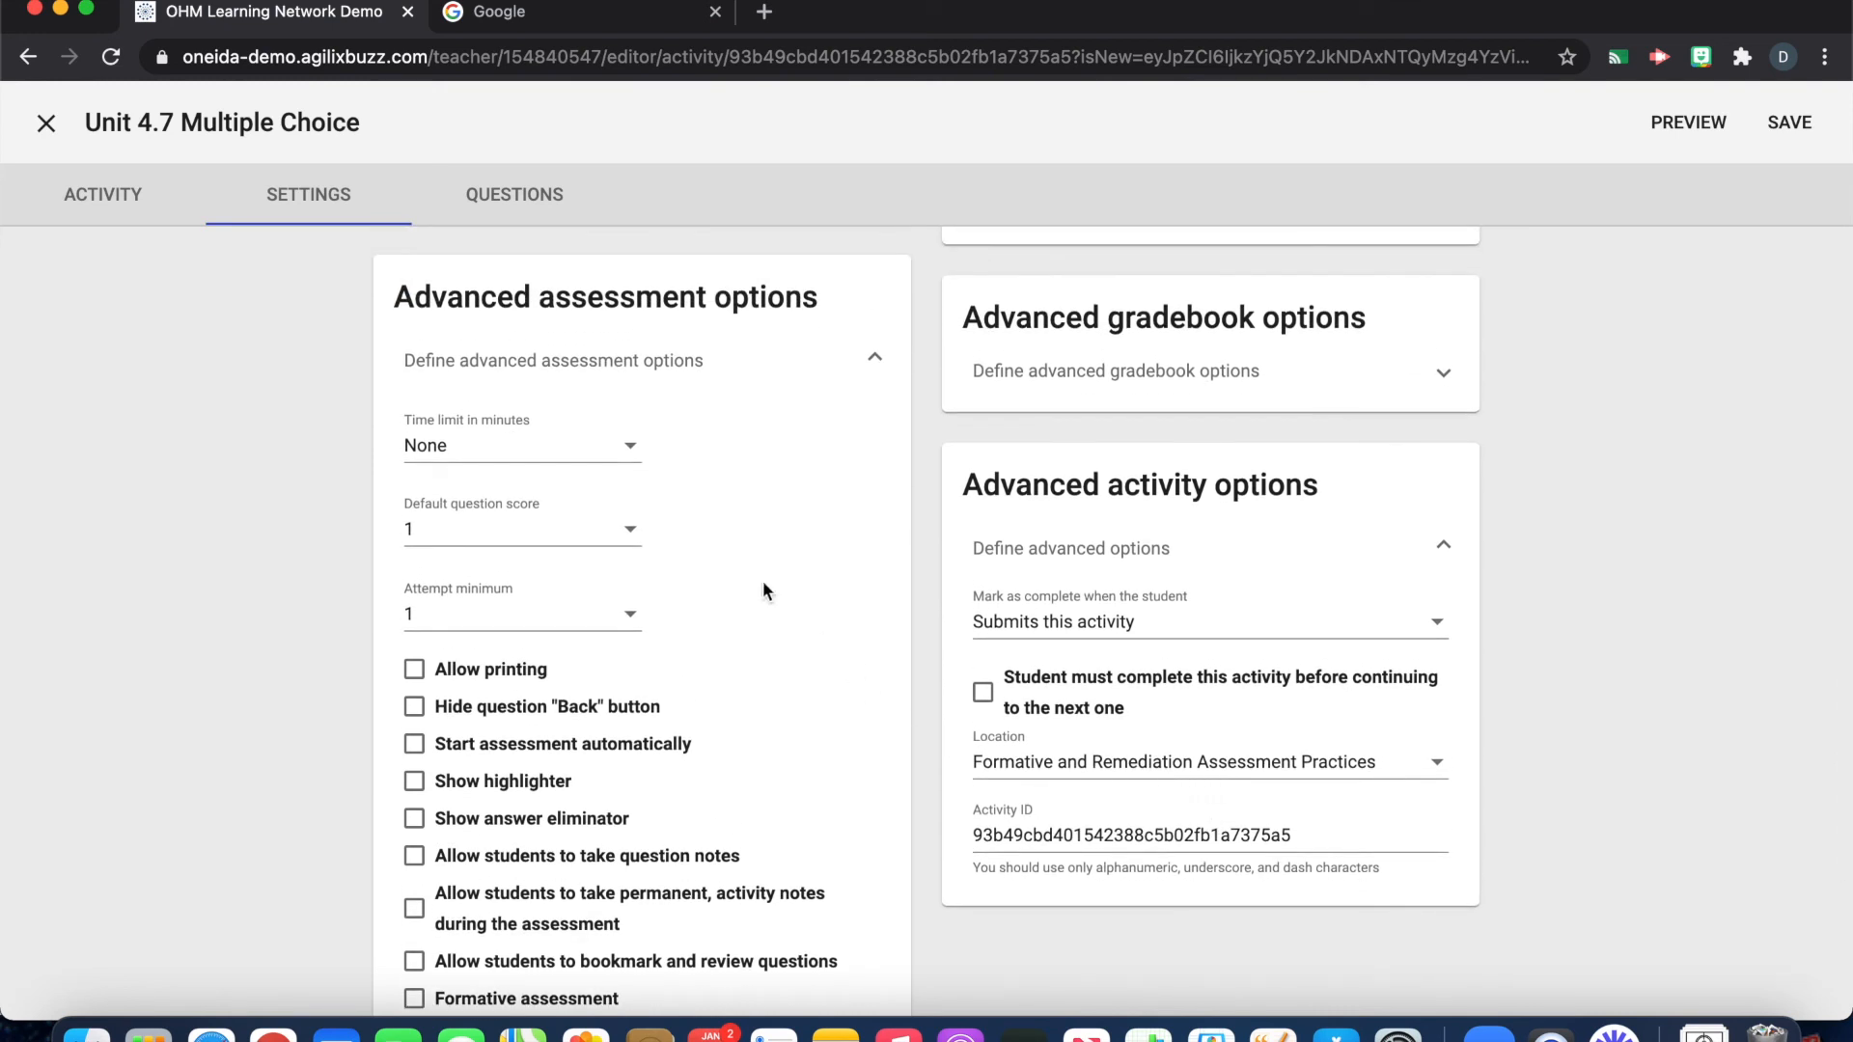
{"action": "left_click", "coordinate": [590, 448]}
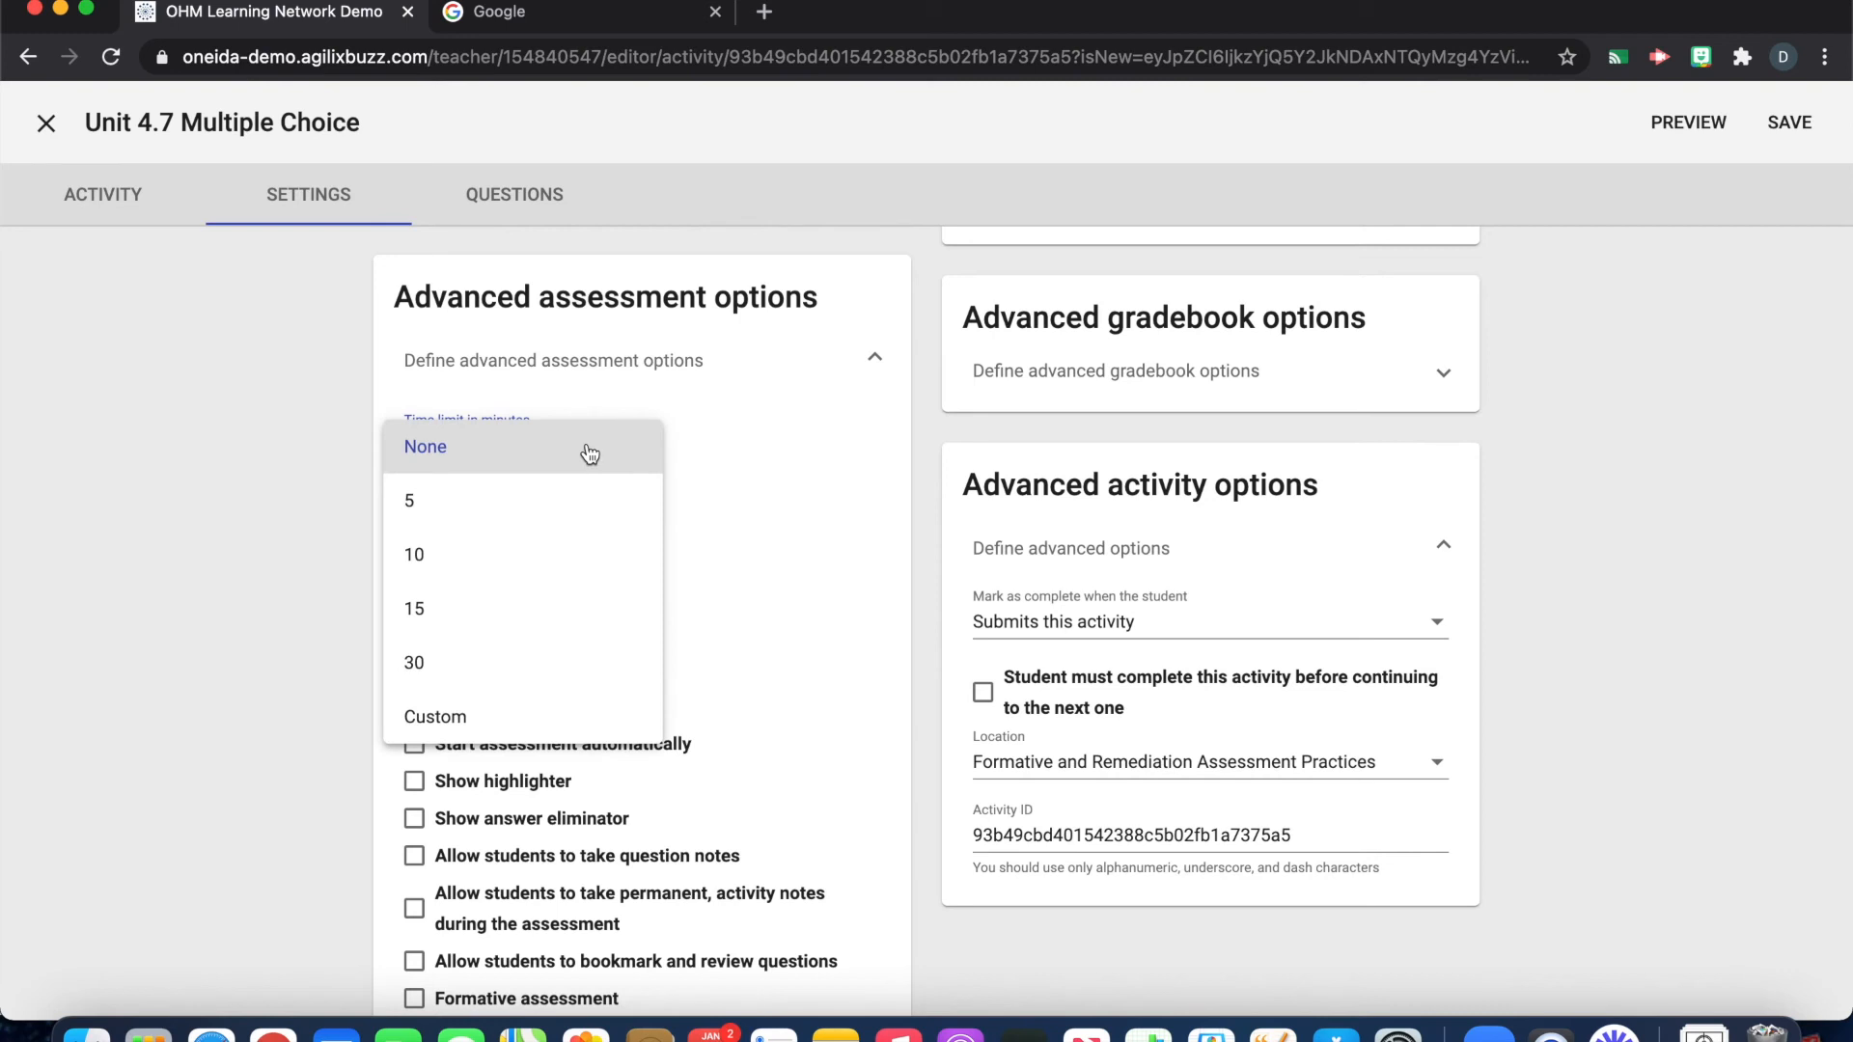
{"action": "left_click", "coordinate": [583, 652]}
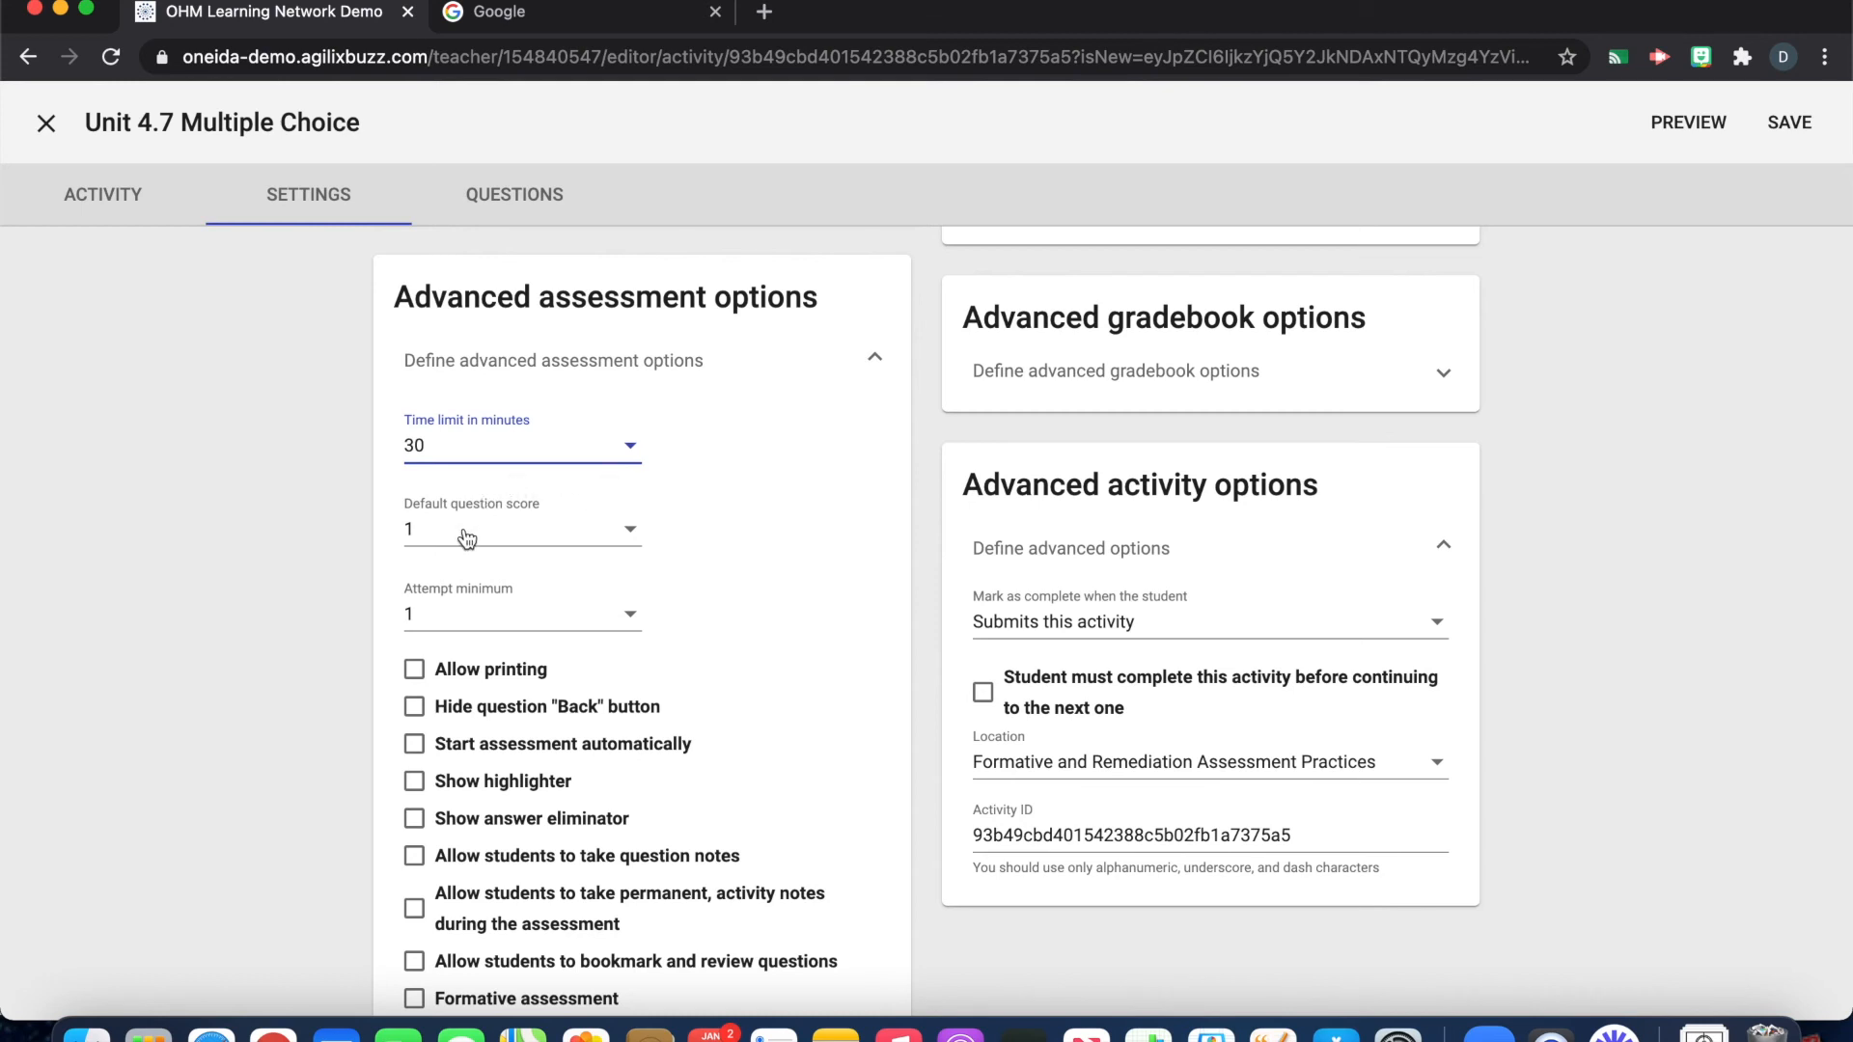
{"action": "scroll", "coordinate": [488, 479], "scroll_direction": "up", "scroll_amount": 1}
{"action": "left_click", "coordinate": [492, 460]}
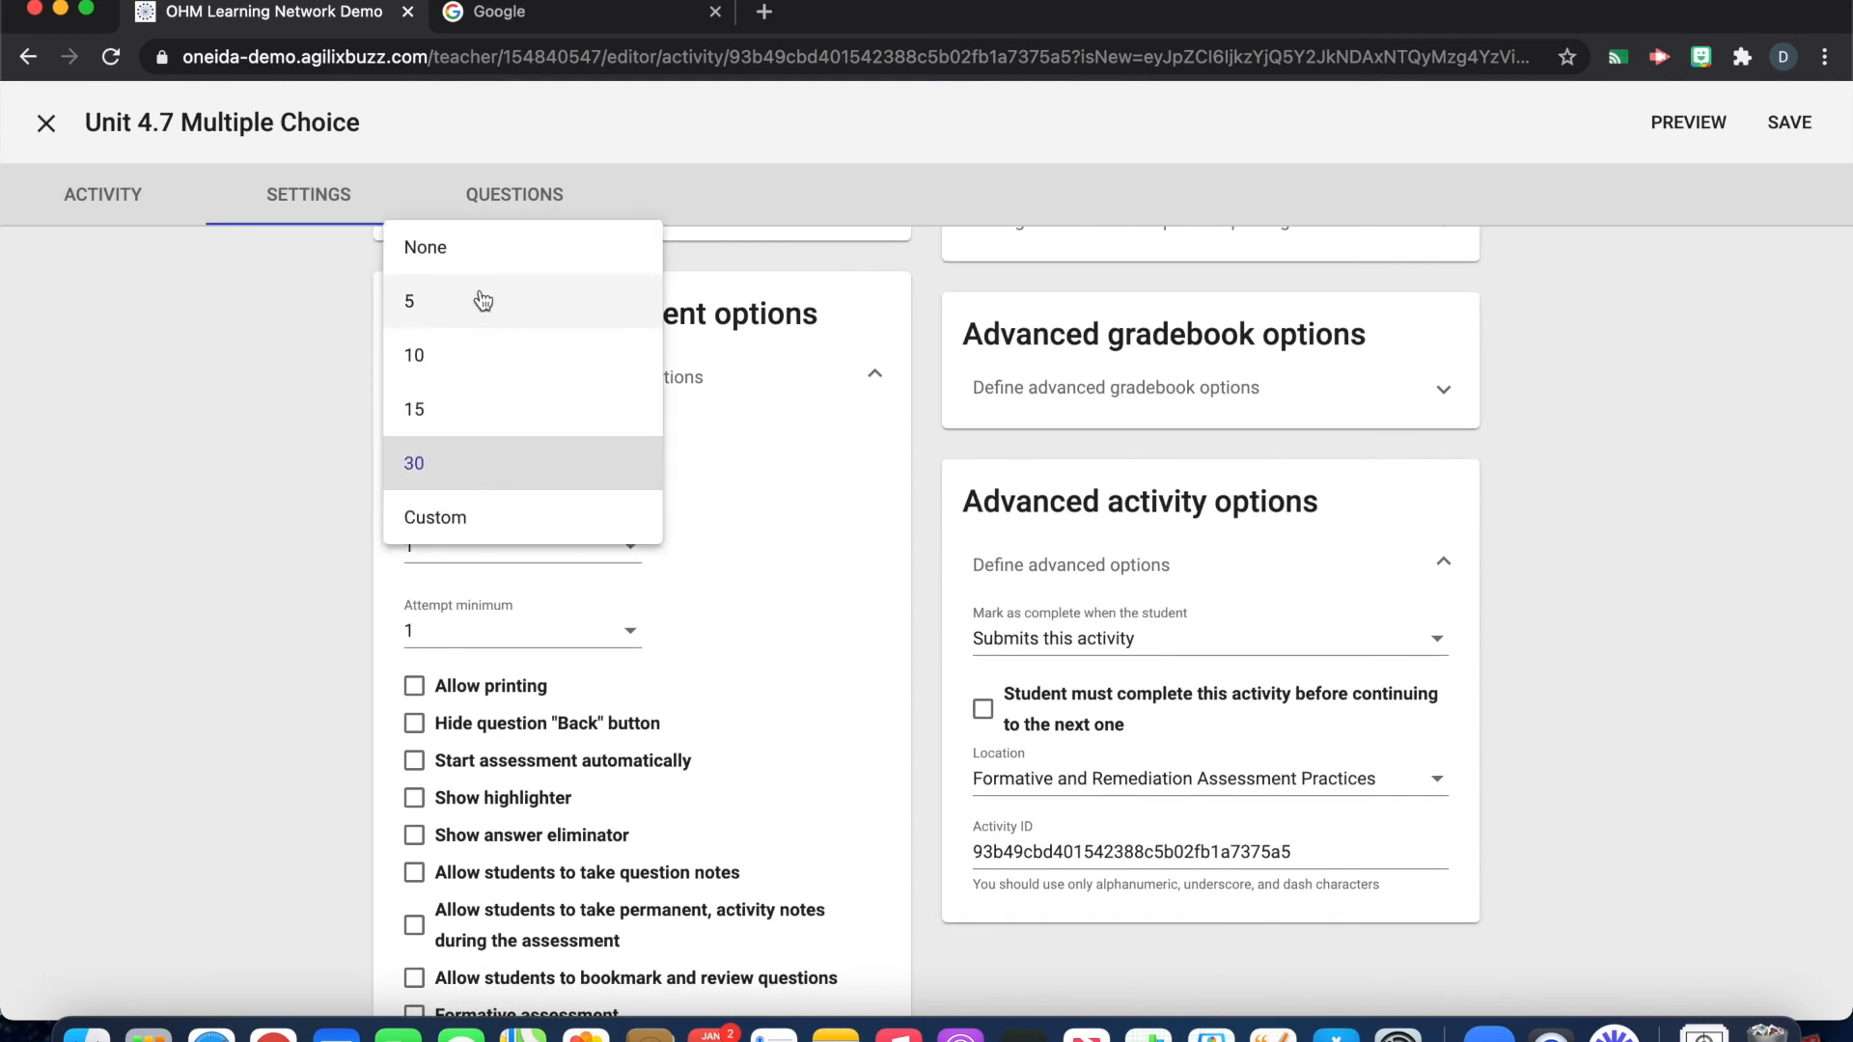
{"action": "left_click", "coordinate": [480, 253]}
- Set the default question score to 5 in the advanced assessment options
{"action": "scroll", "coordinate": [666, 559], "scroll_direction": "down", "scroll_amount": 1}
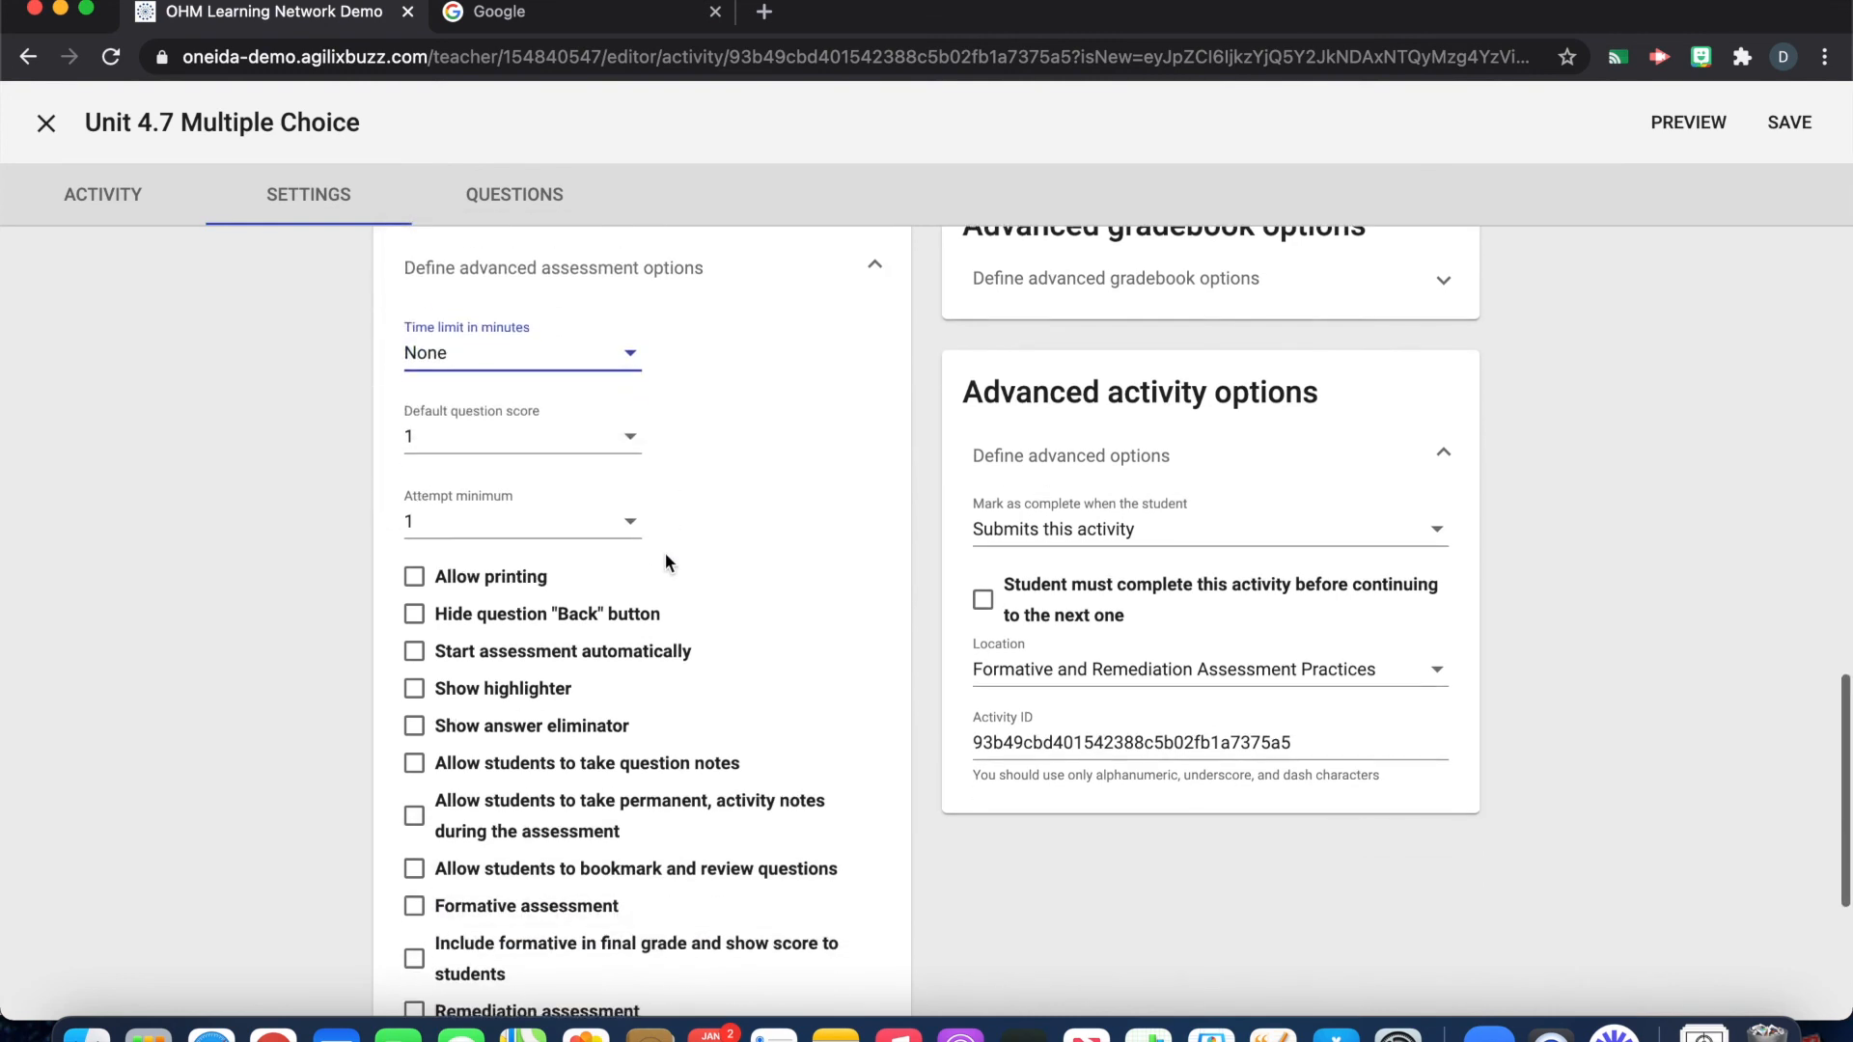
{"action": "left_click", "coordinate": [450, 442]}
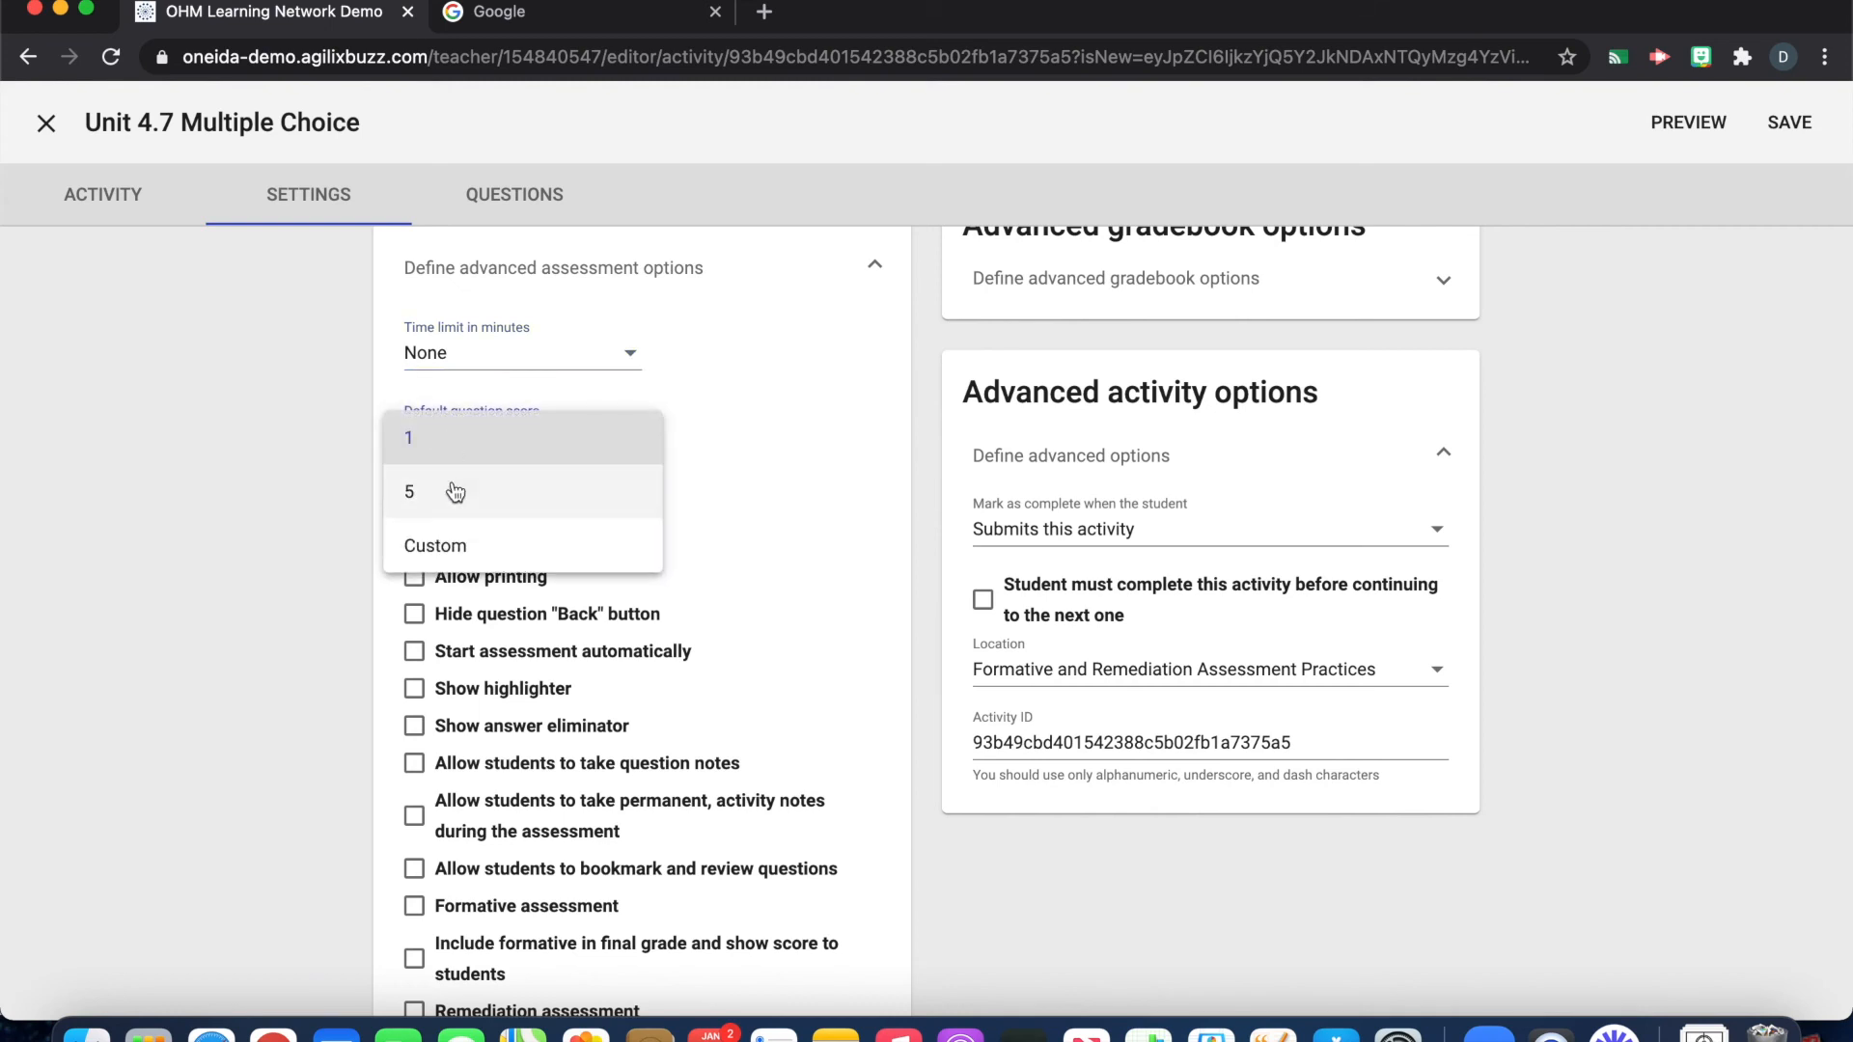
{"action": "left_click", "coordinate": [453, 493]}
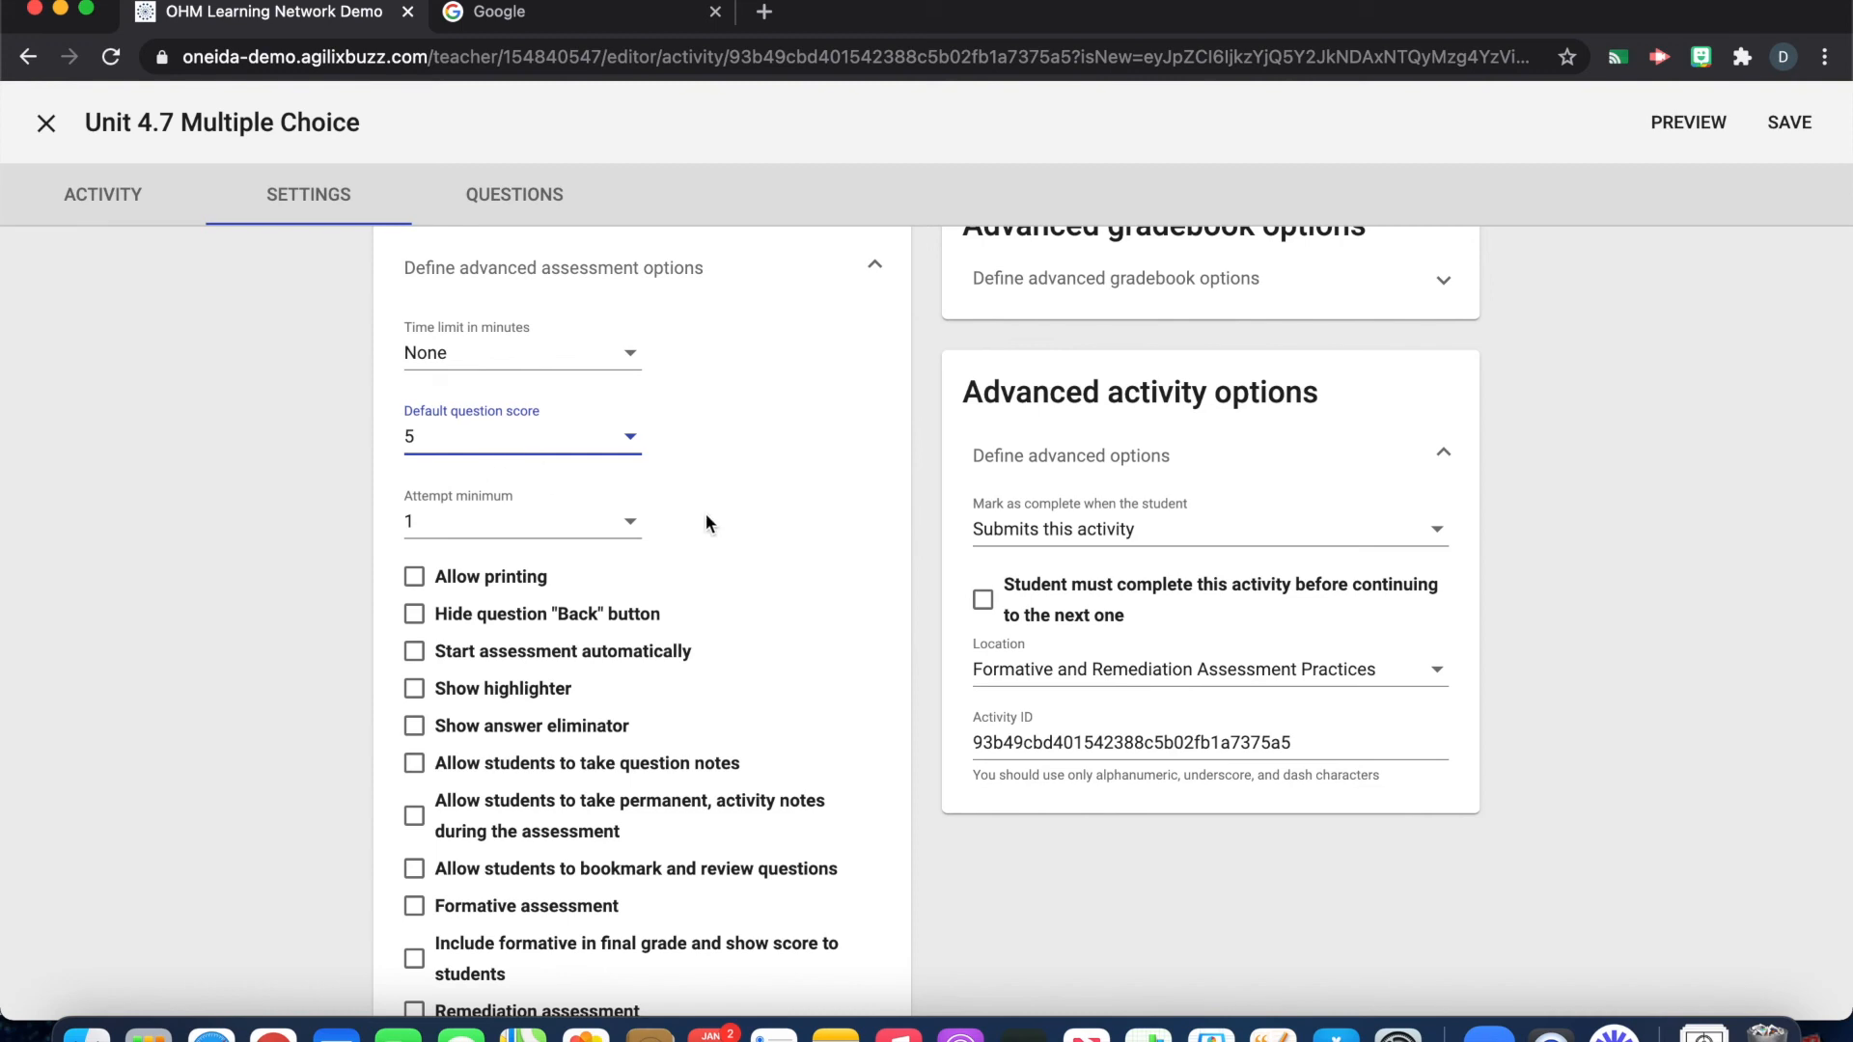
- Enable automatic start, highlighter, answer eliminator, question notes, permanent activity notes, and bookmarking and review of questions, and save the activity
{"action": "scroll", "coordinate": [705, 513], "scroll_direction": "down", "scroll_amount": 3}
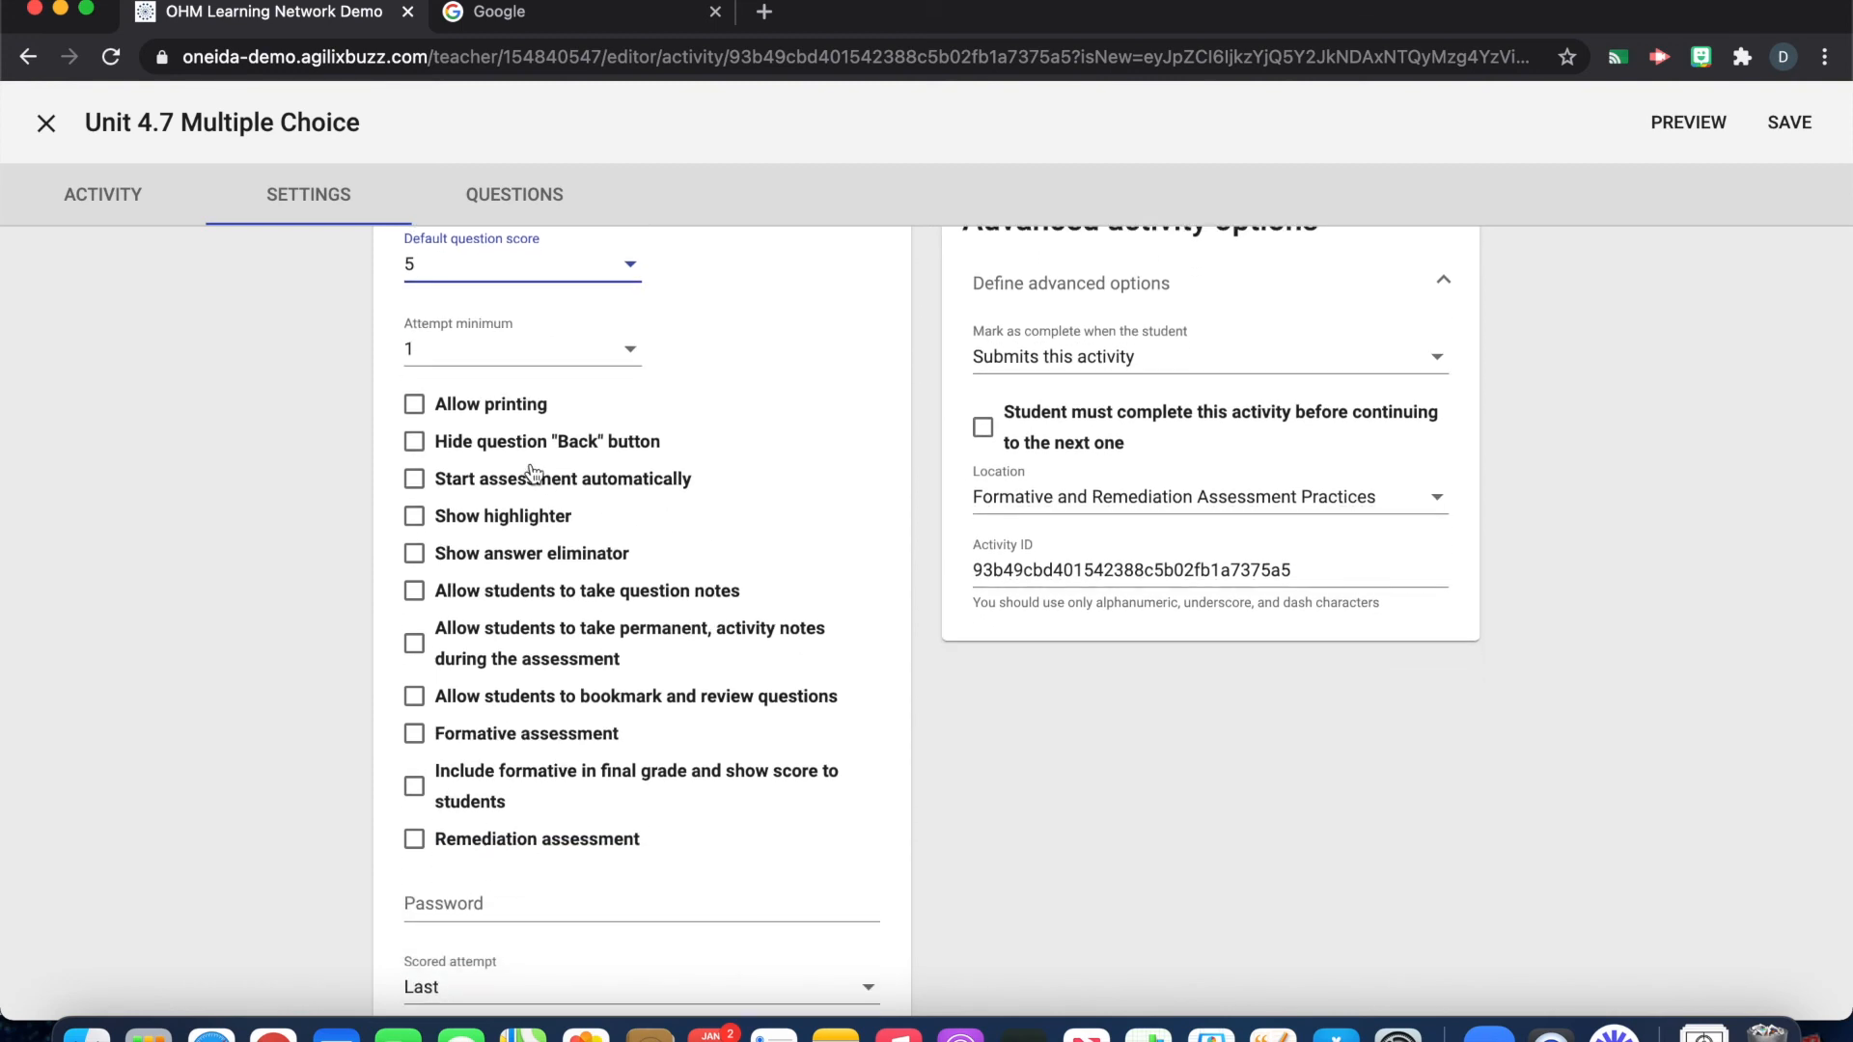
{"action": "left_click", "coordinate": [415, 483]}
{"action": "left_click", "coordinate": [416, 519]}
{"action": "left_click", "coordinate": [415, 557]}
{"action": "left_click", "coordinate": [417, 597]}
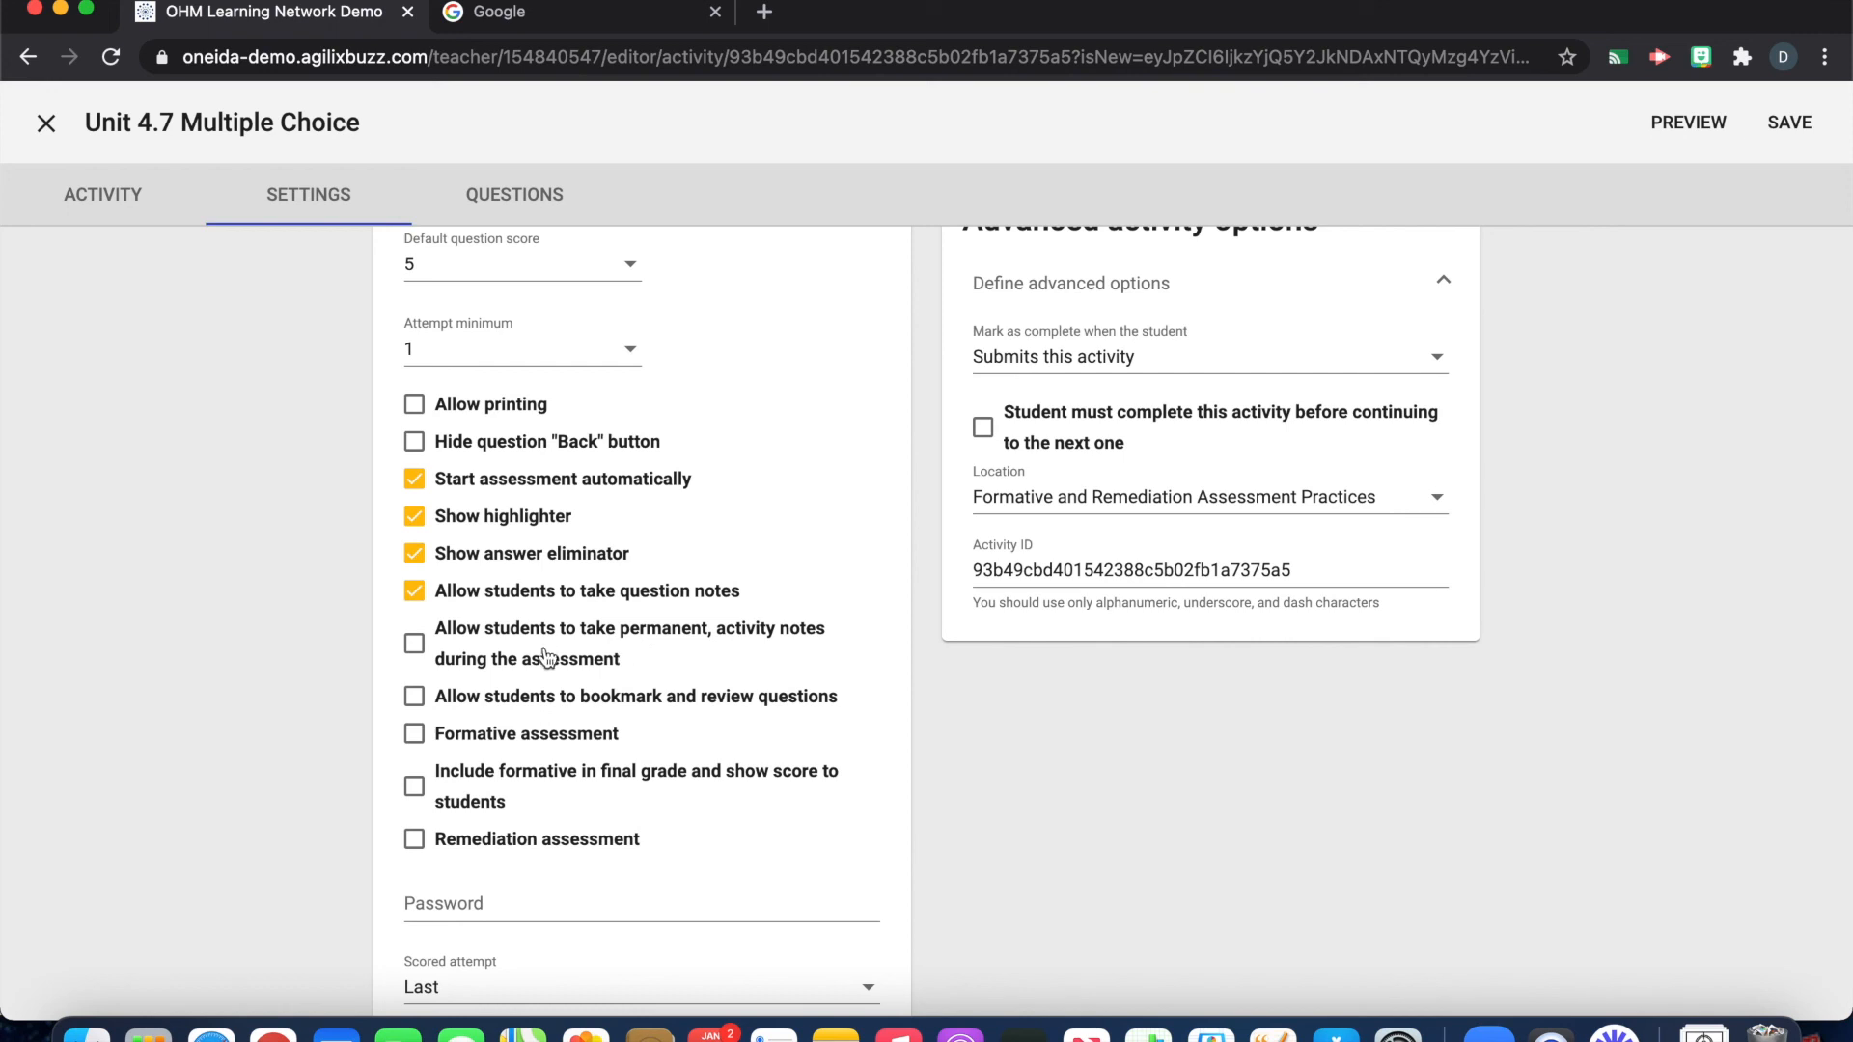
{"action": "left_click", "coordinate": [463, 655]}
{"action": "left_click", "coordinate": [416, 708]}
{"action": "scroll", "coordinate": [778, 744], "scroll_direction": "down", "scroll_amount": 3}
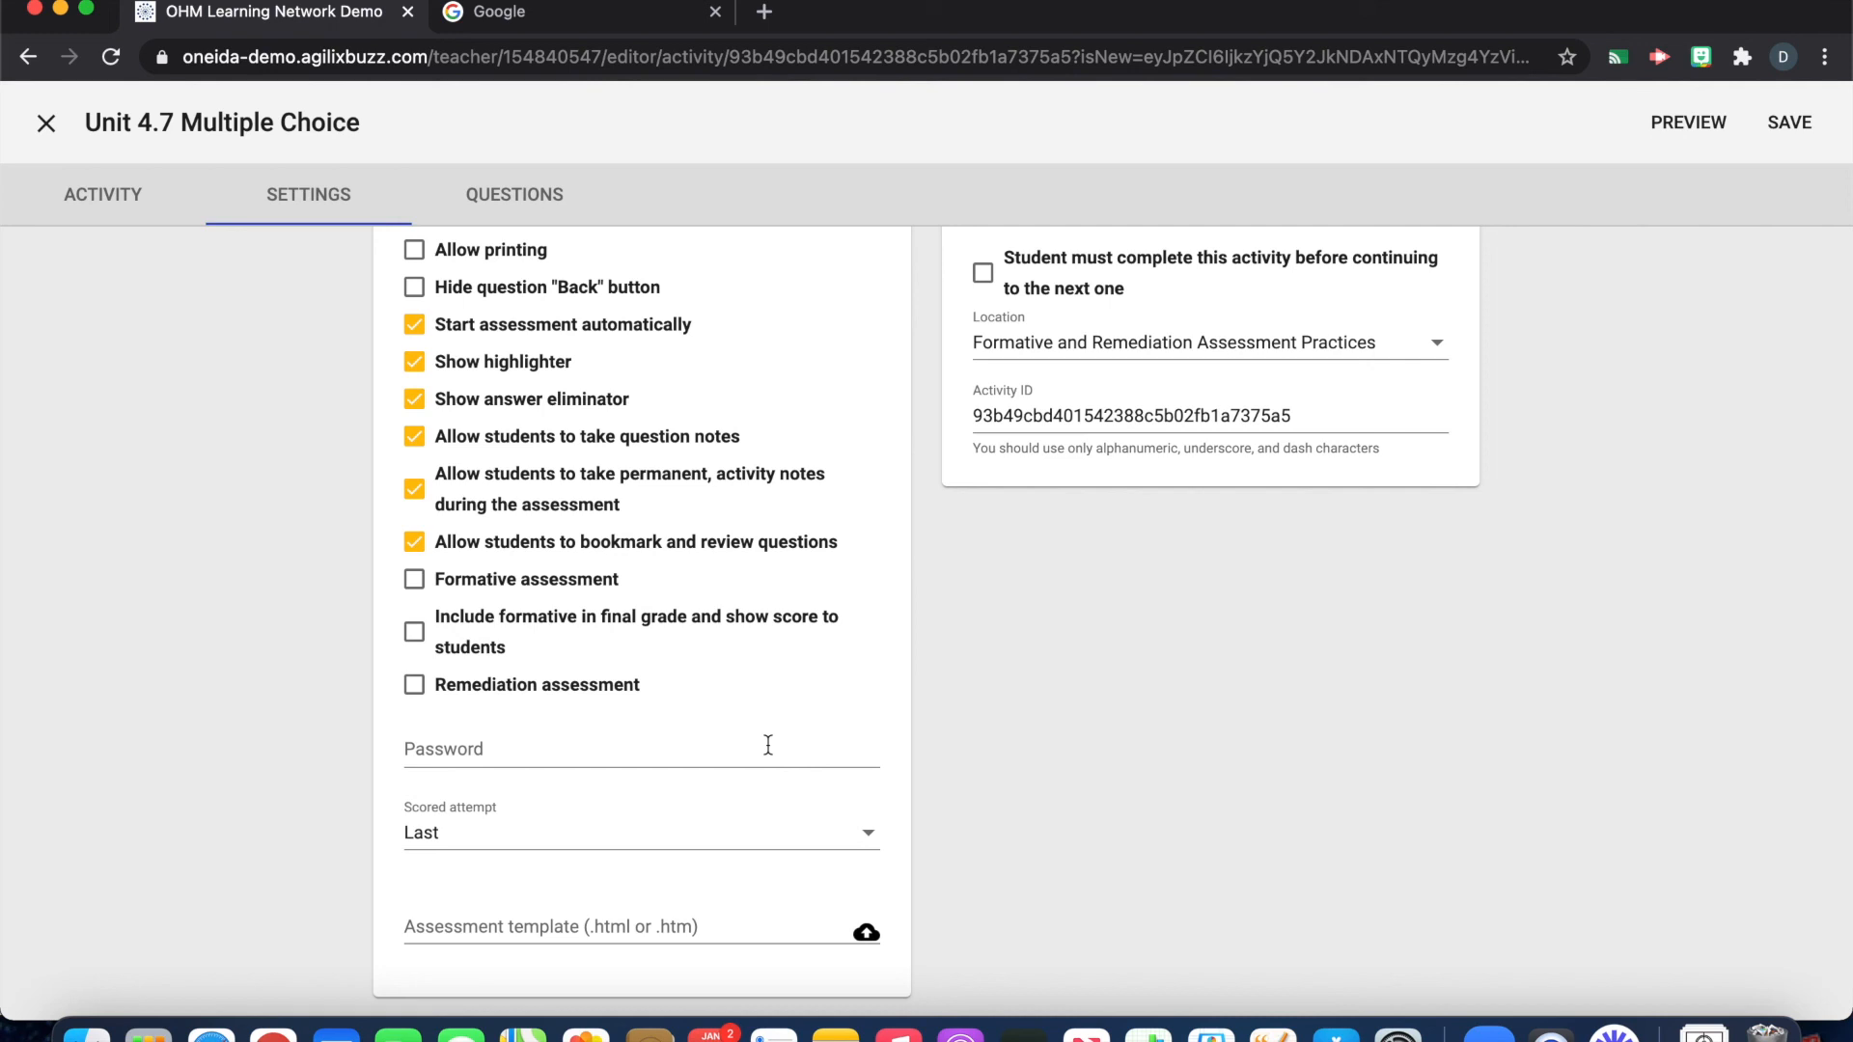
{"action": "left_click", "coordinate": [1790, 122]}
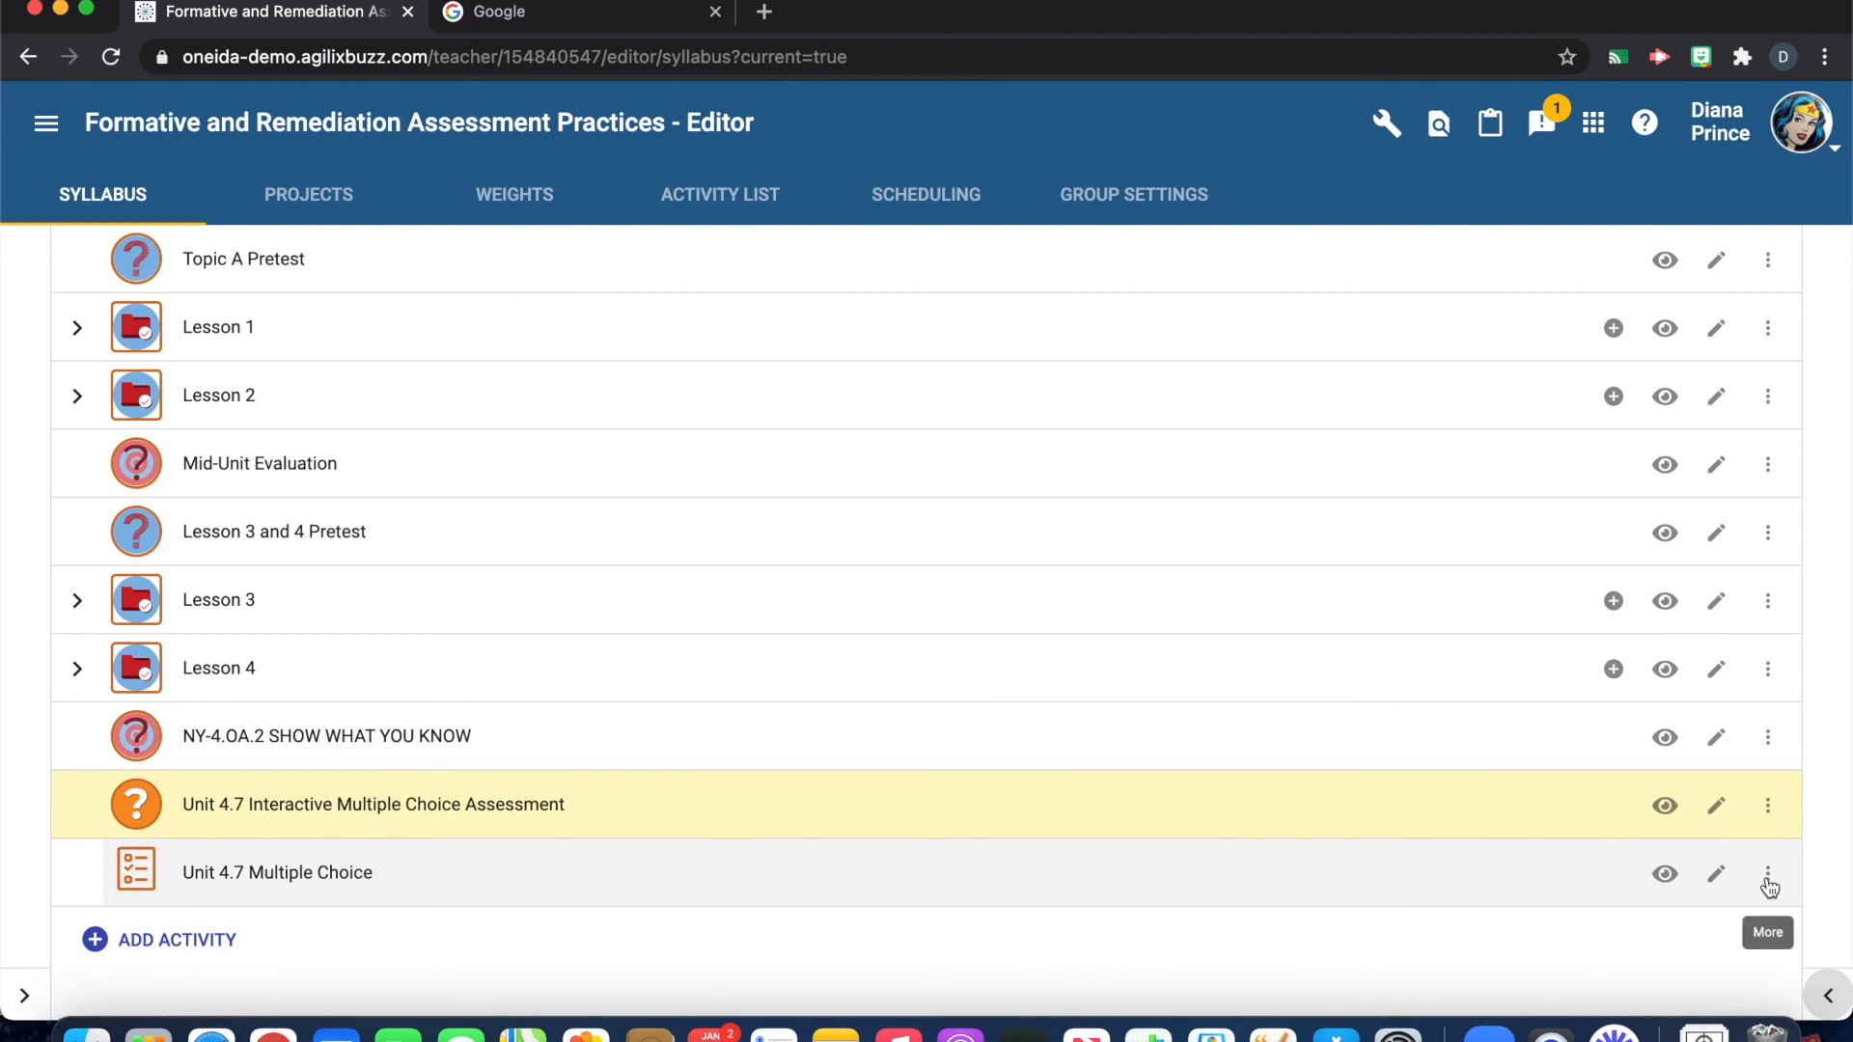
- Preview the Unit 4.7 Multiple Choice activity from the syllabus and advance to its second question
{"action": "left_click", "coordinate": [1767, 876]}
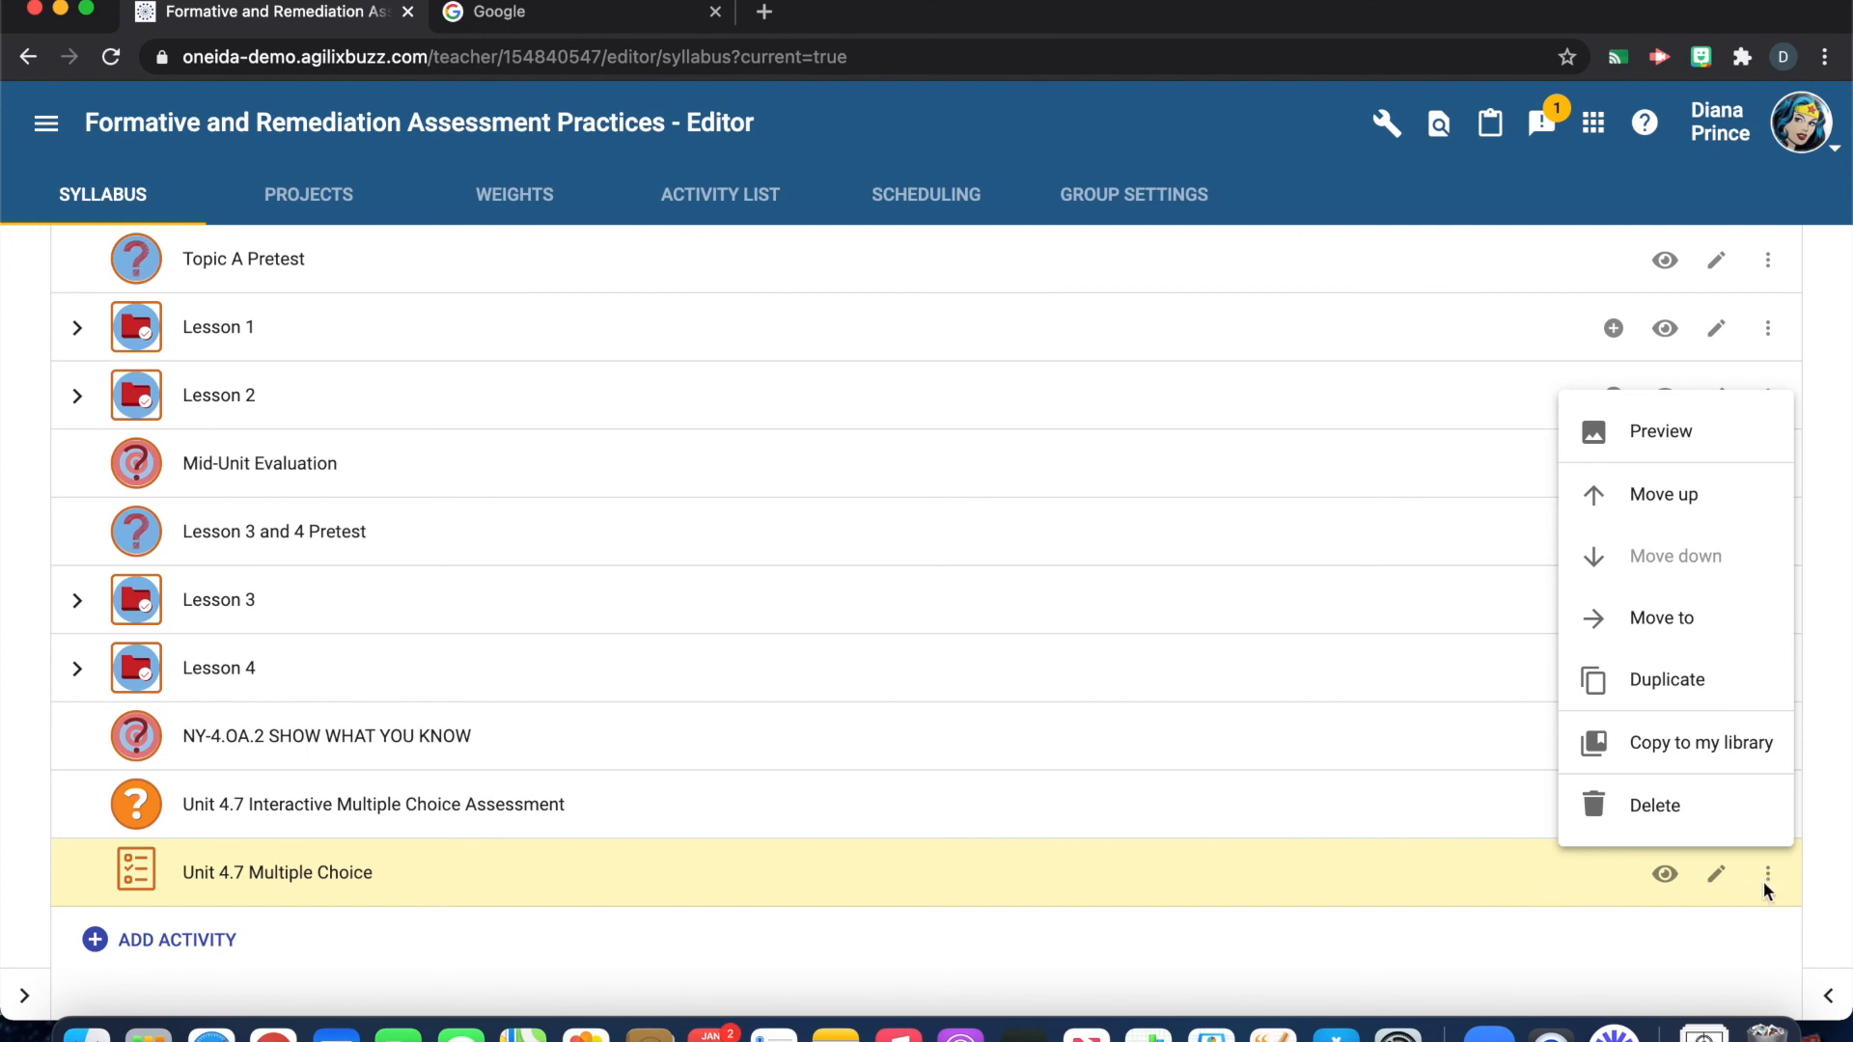
{"action": "left_click", "coordinate": [1654, 436]}
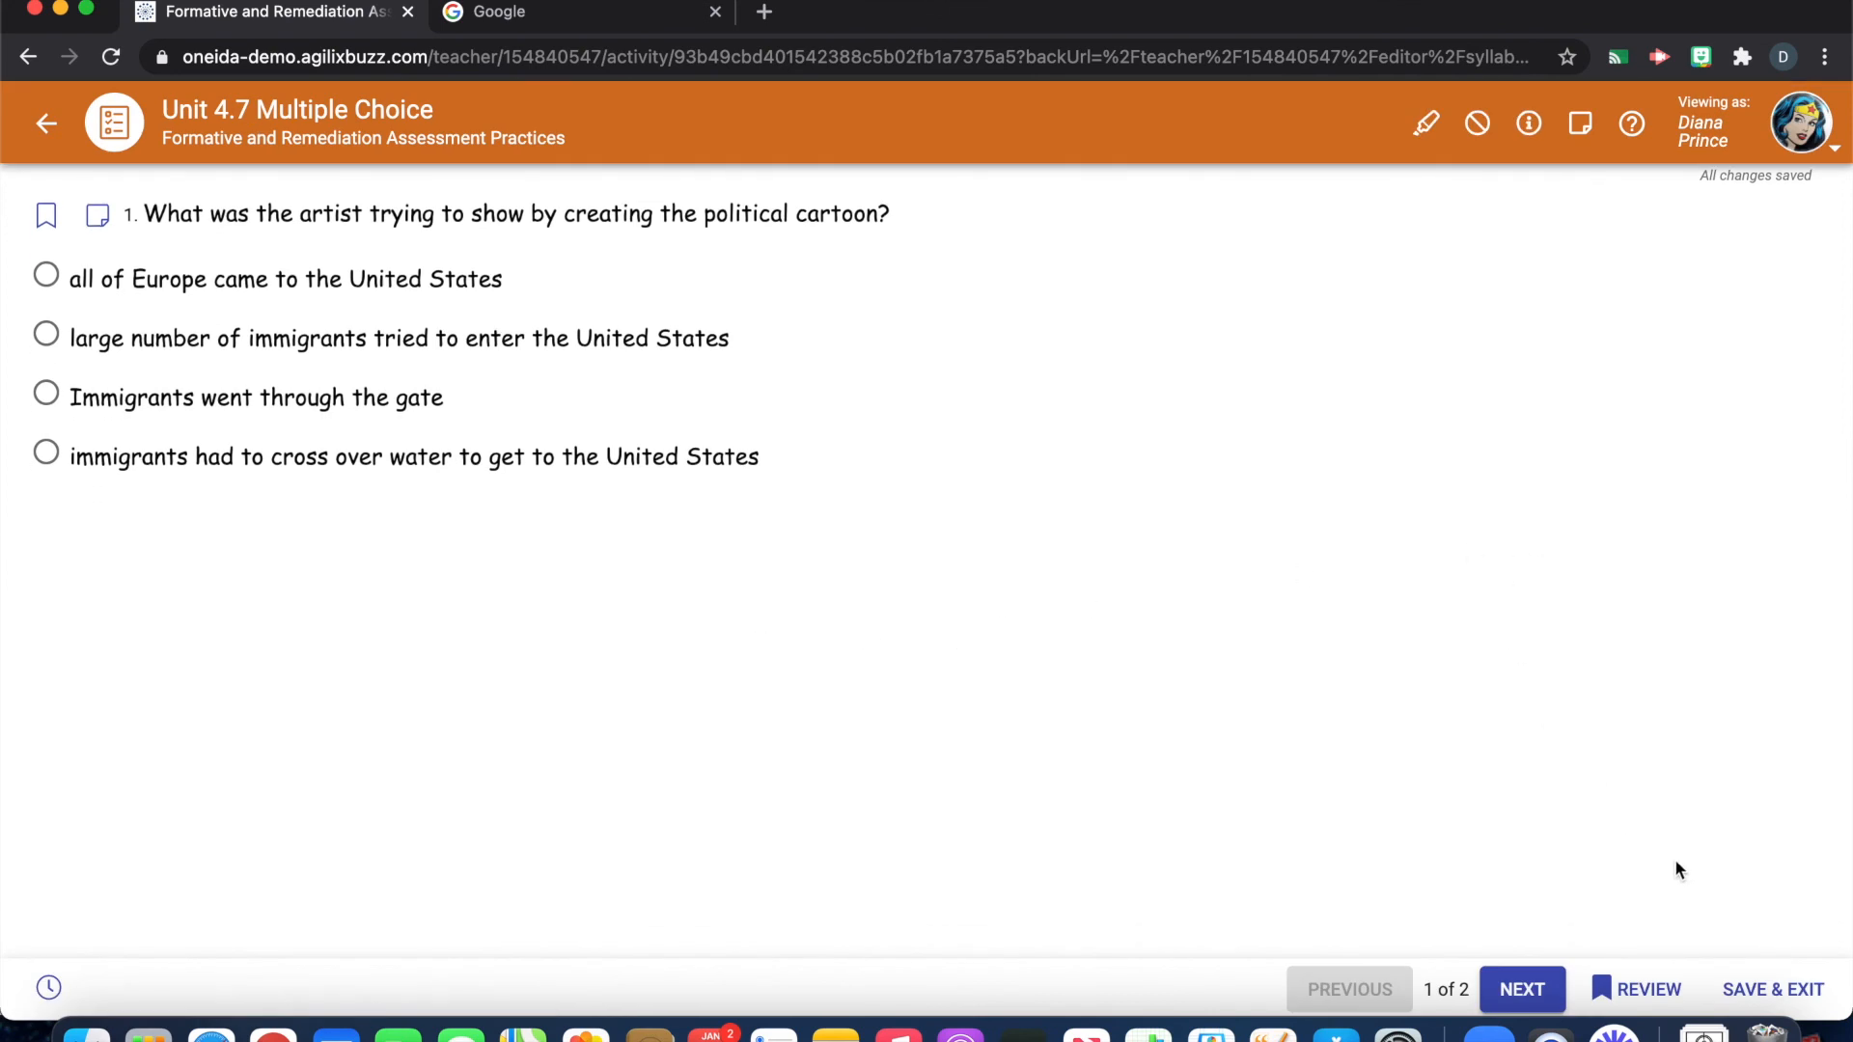
{"action": "left_click", "coordinate": [1546, 978]}
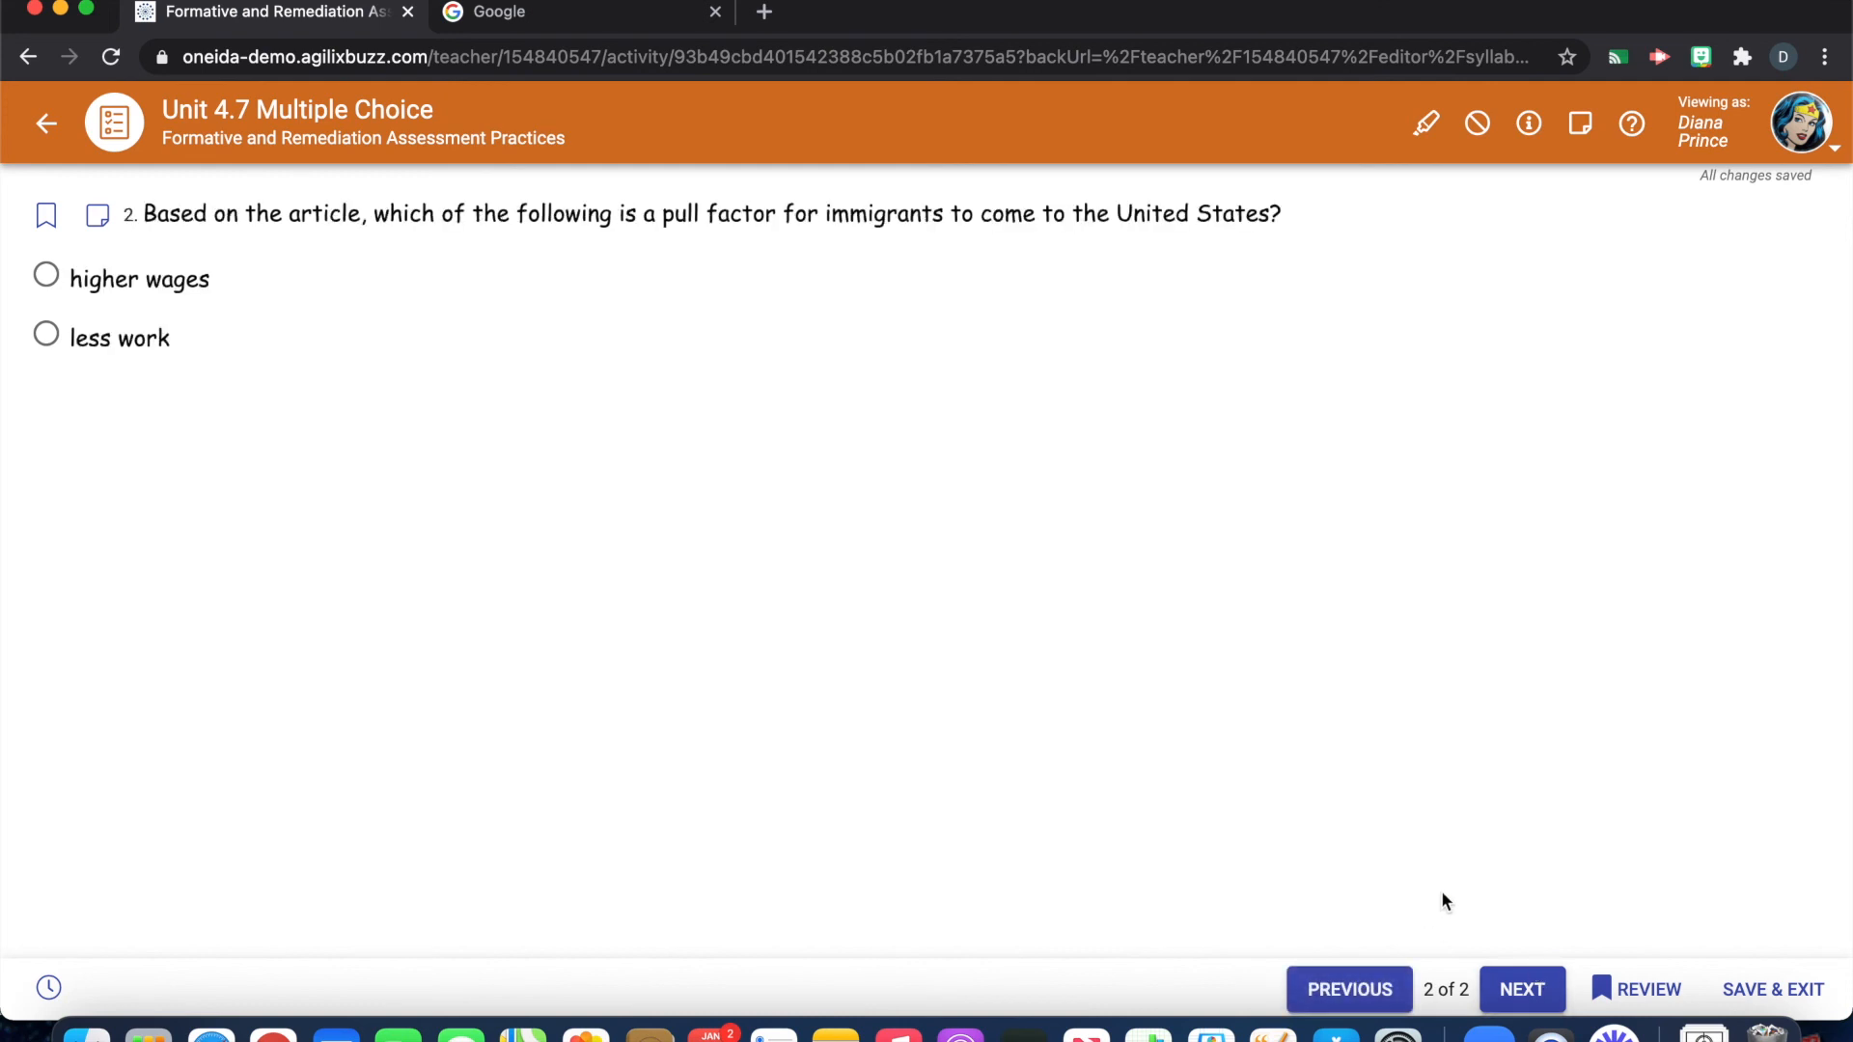